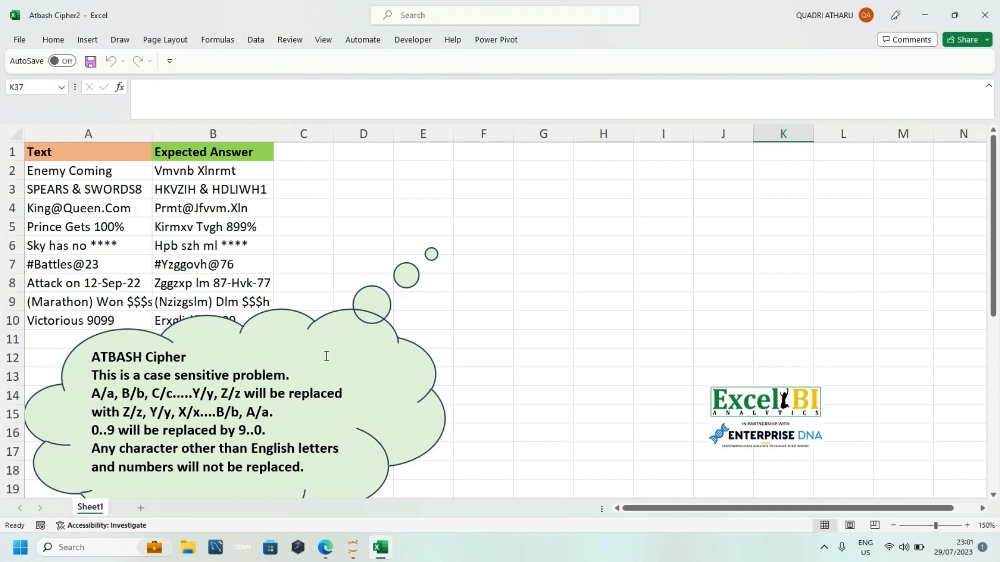
Step: Switch to the browser, read the Atbash introduction and substitution key on the Practical Cryptography page, and return to the Excel workbook
left_click(326, 548)
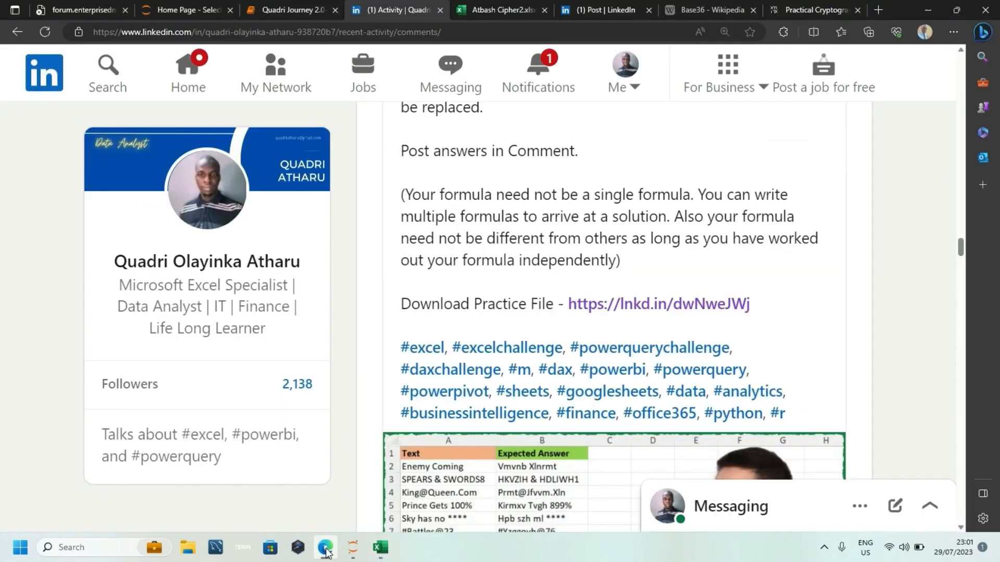
left_click(789, 6)
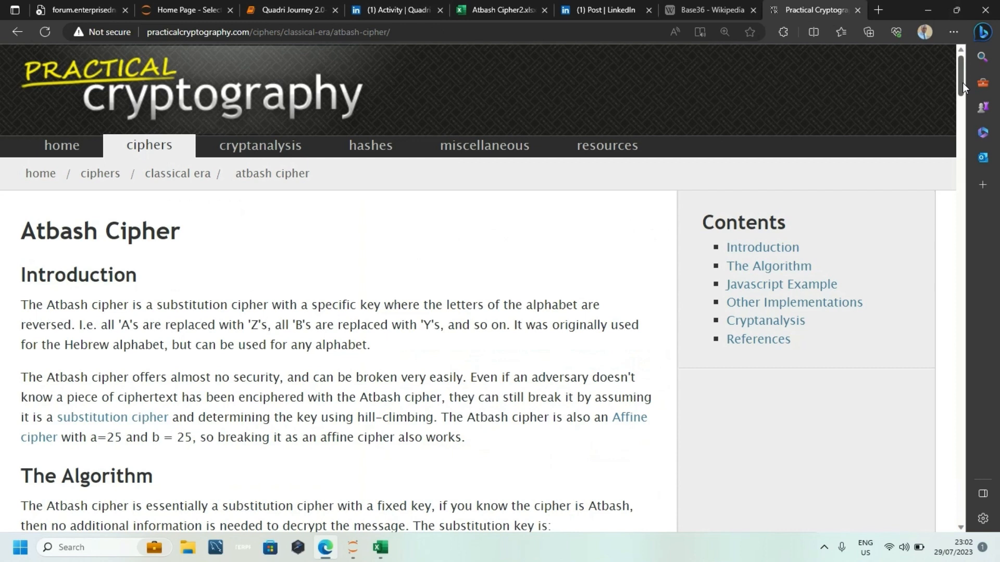
left_click_drag(962, 82, 963, 106)
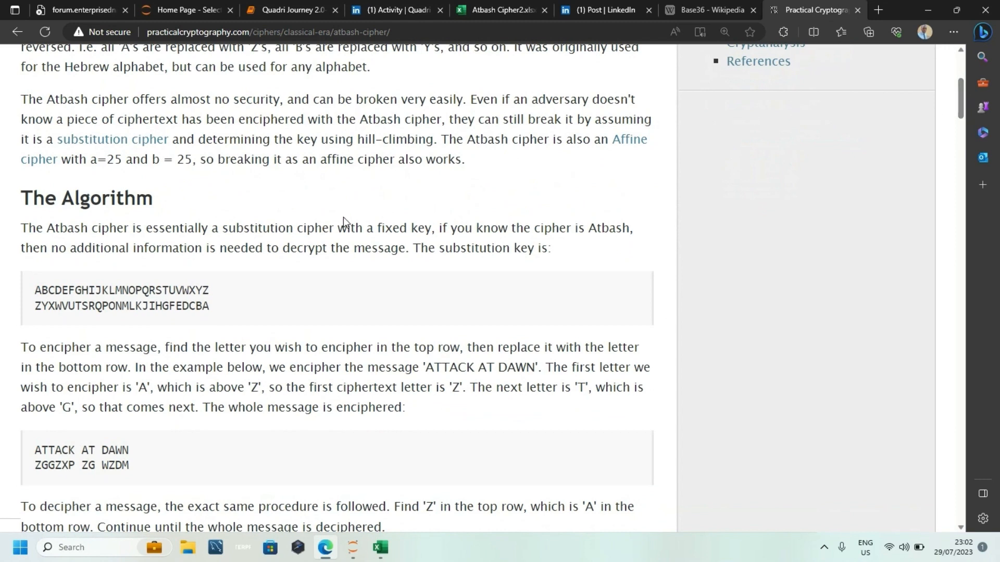
double_click(103, 296)
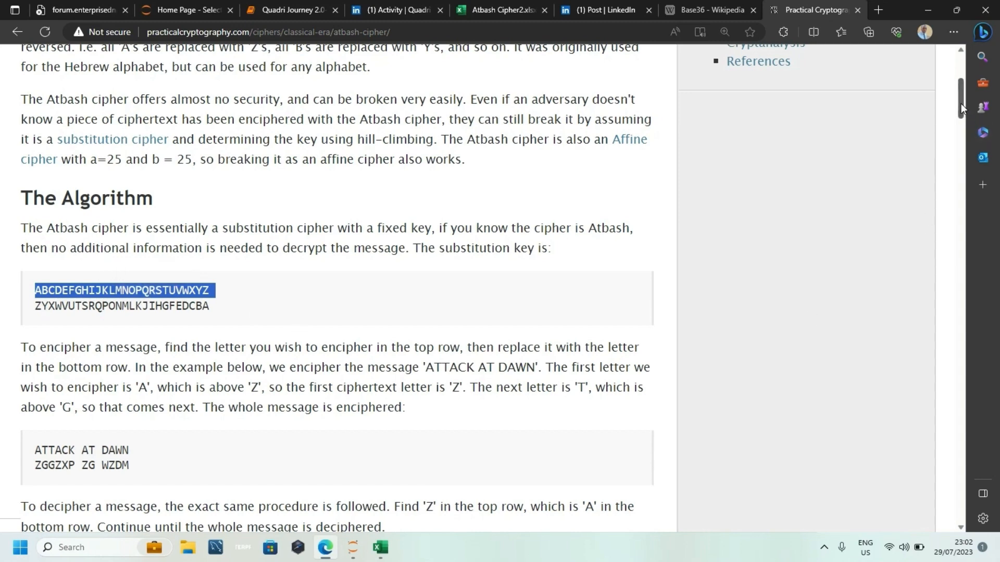
left_click_drag(960, 104, 960, 87)
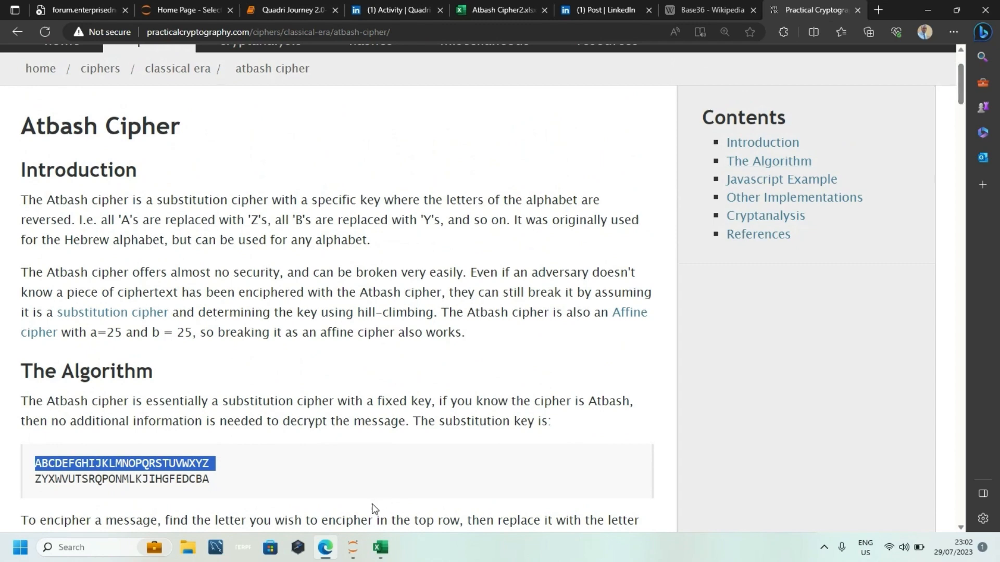
left_click(390, 548)
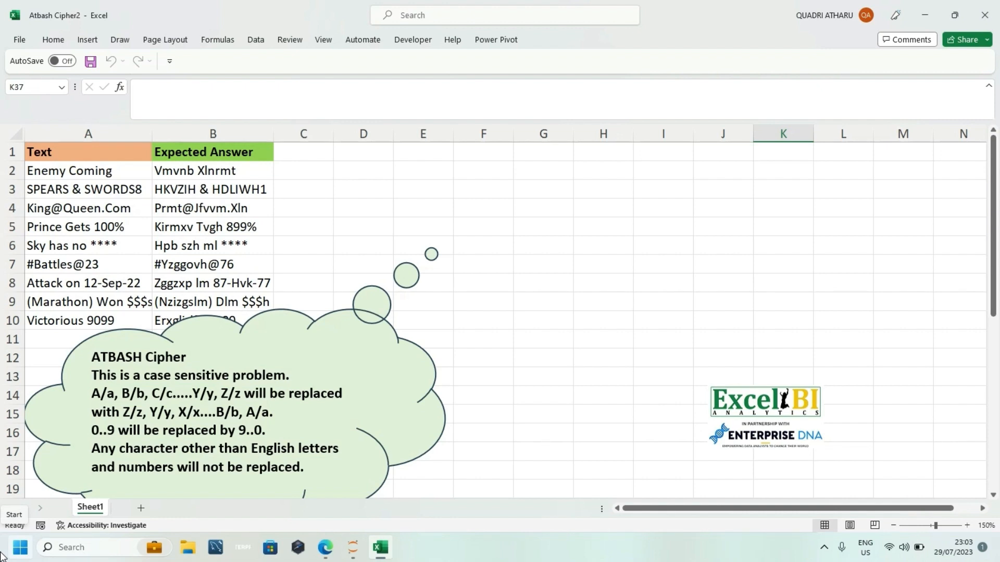
Step: Enter 9 in cell F2 as the starting number for a sample subtraction
left_click(502, 295)
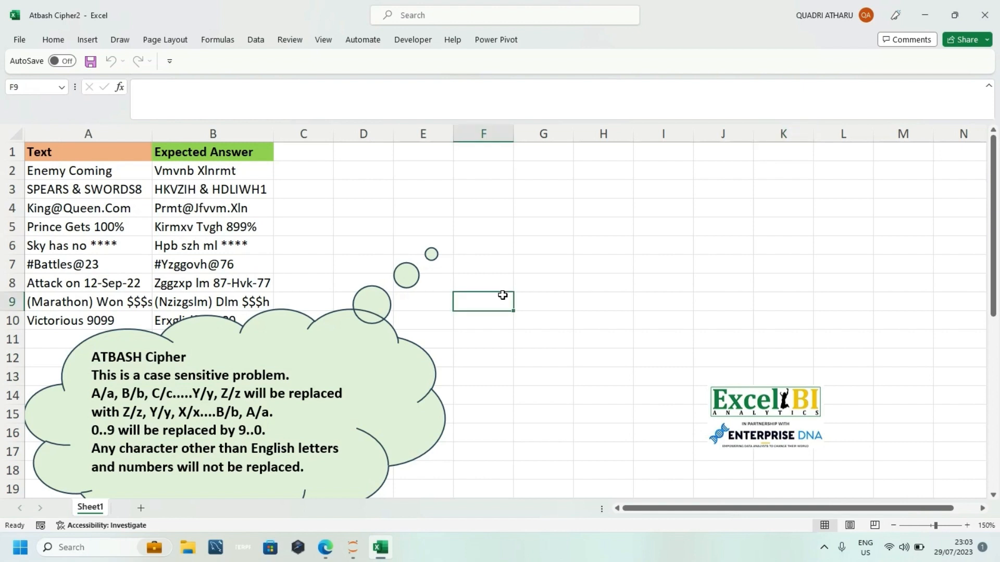
left_click(474, 158)
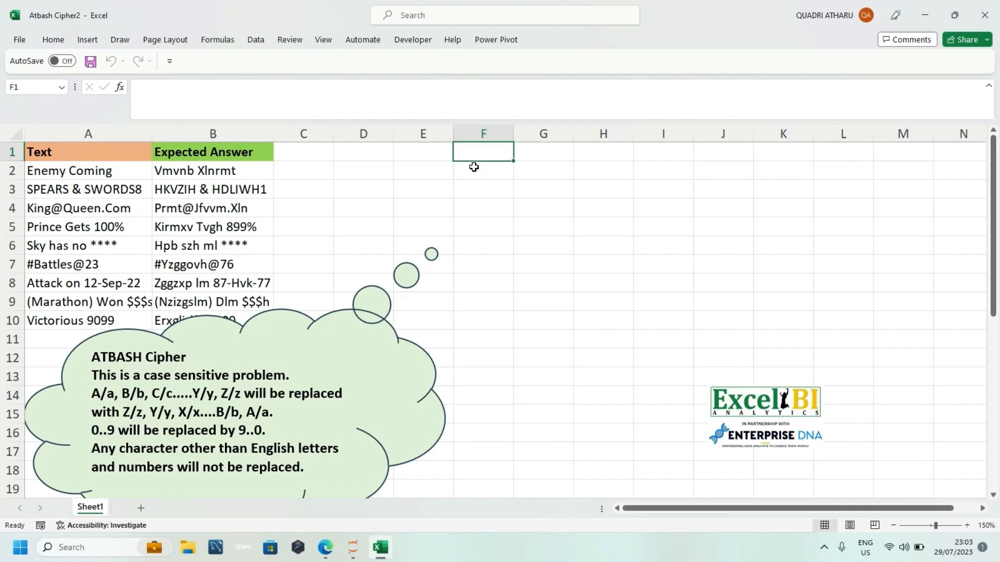
left_click(474, 167)
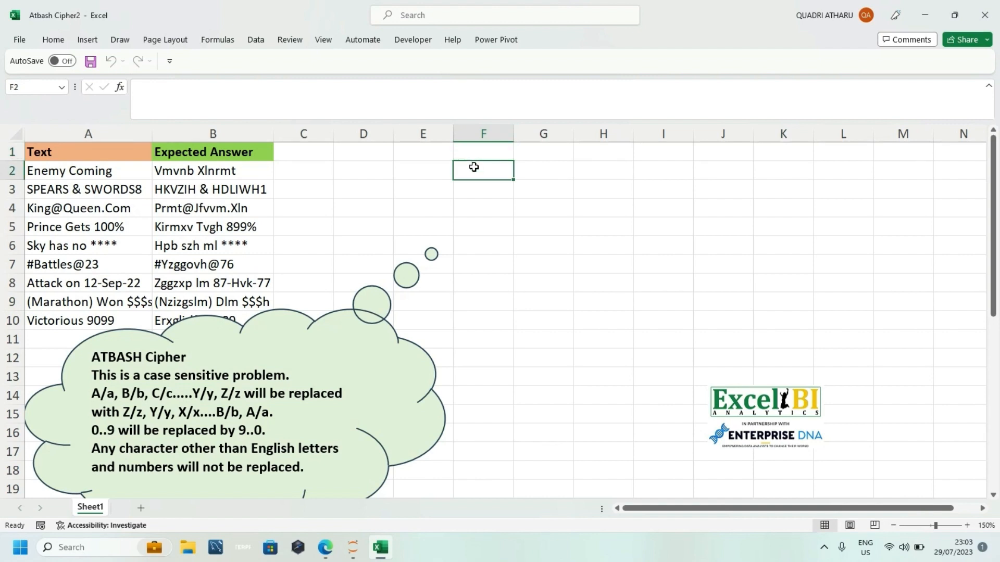
type("9")
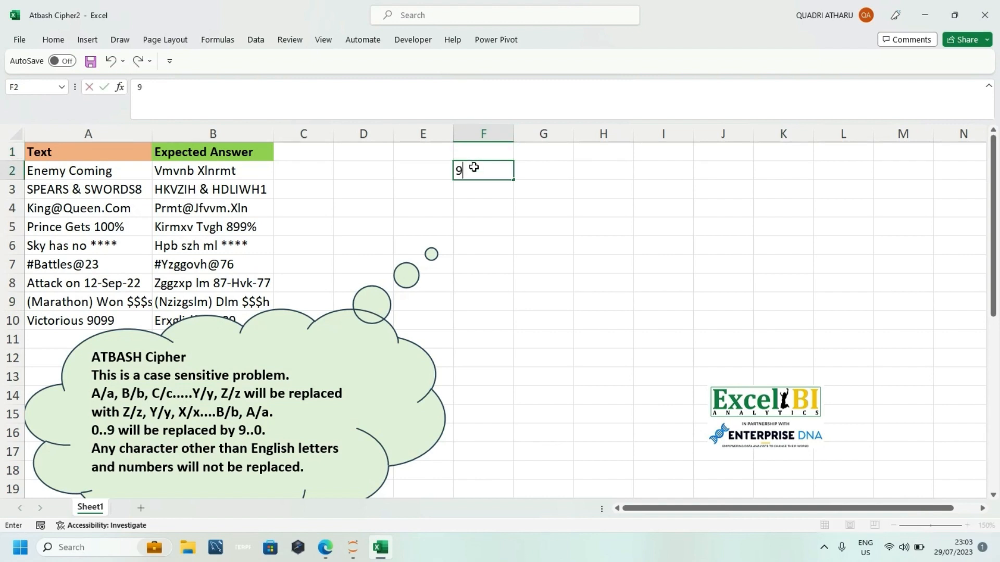
left_click(545, 183)
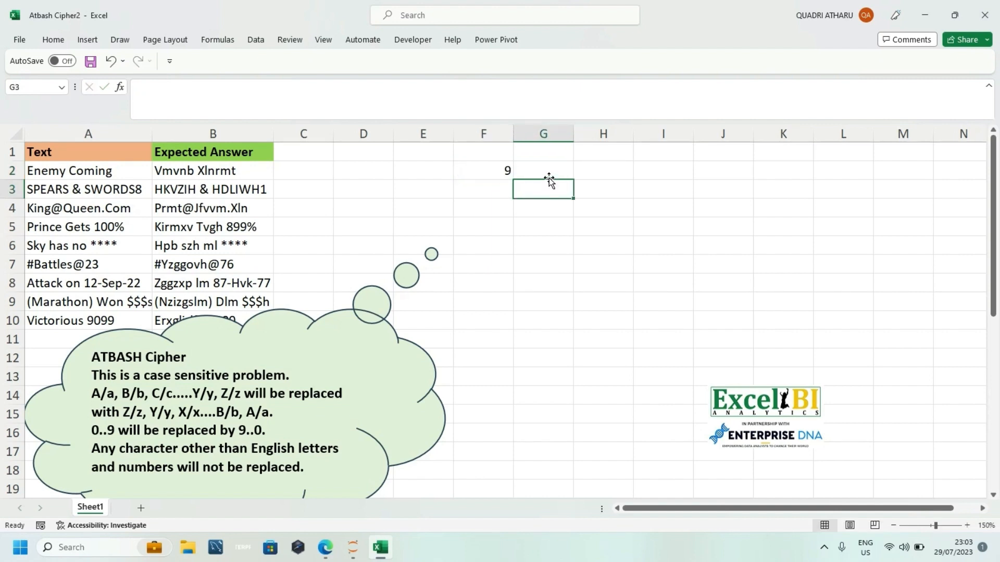
Step: Enter the sample digits 4, 6 and 6 in cells G2 to G4
left_click(549, 174)
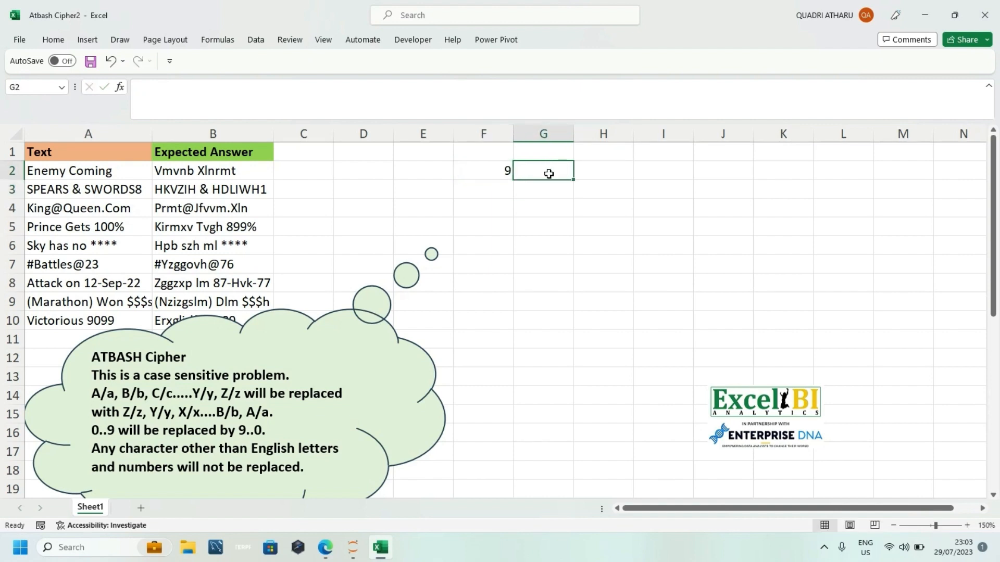
type("4")
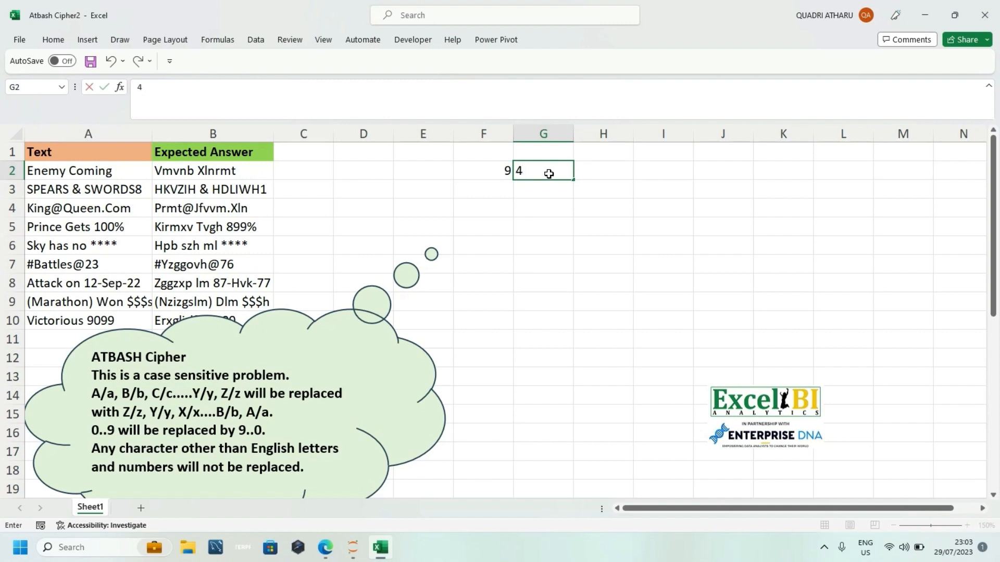
key("Return")
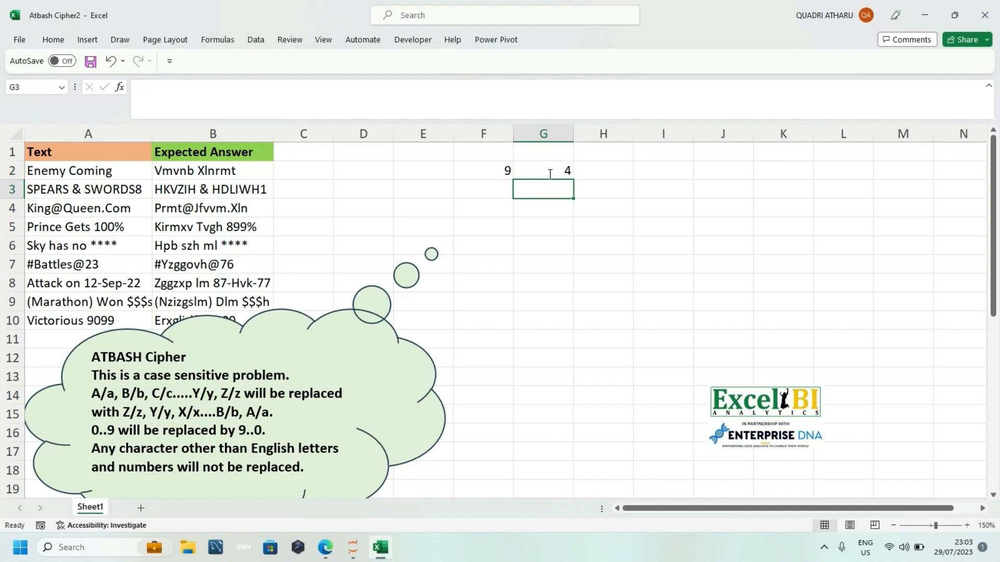
type("6")
key("Return")
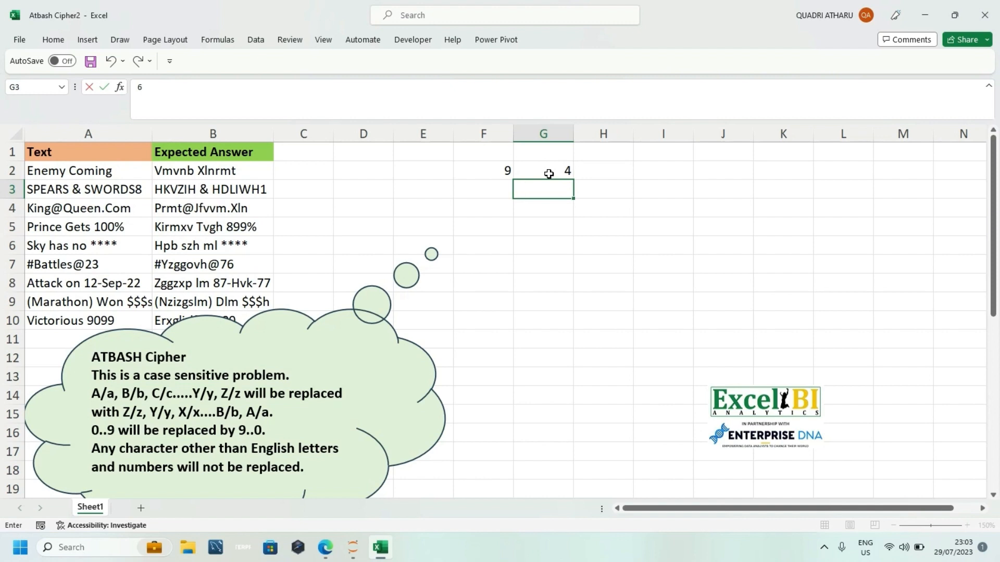
type("6")
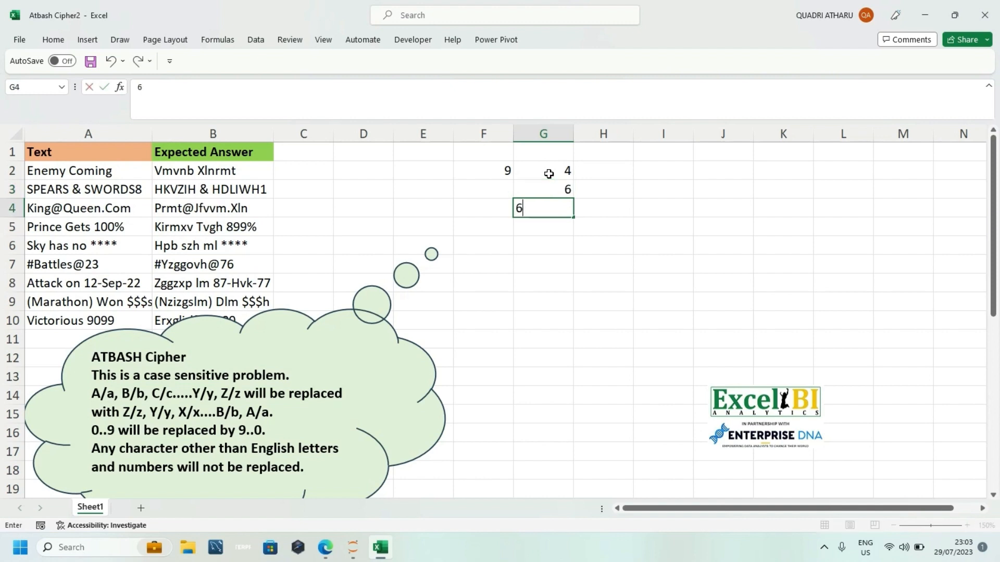
key("Return")
Step: Enter the formula =$F$2-G2:G4 in cell H2 to subtract each sample digit from the fixed number
left_click(607, 169)
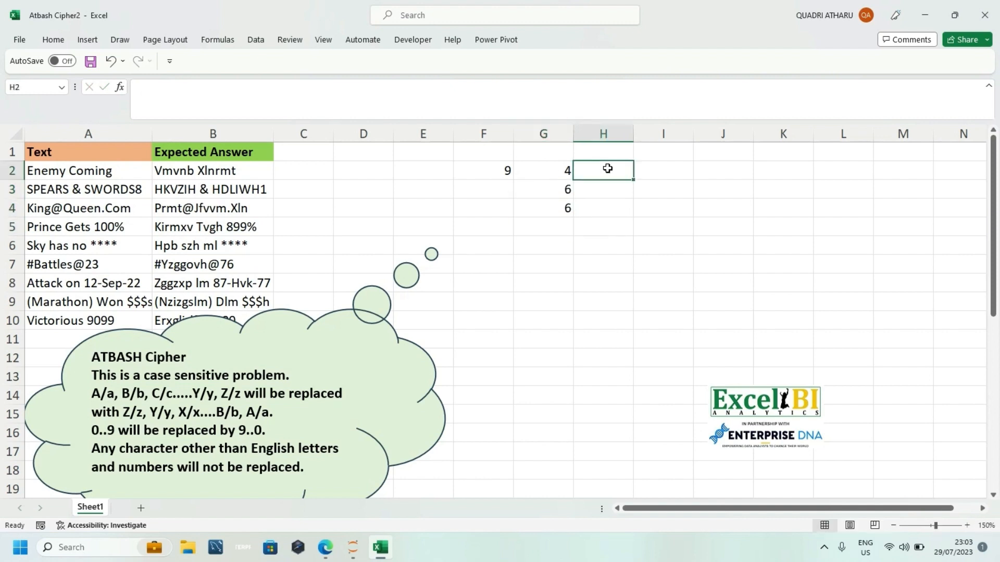
type("=")
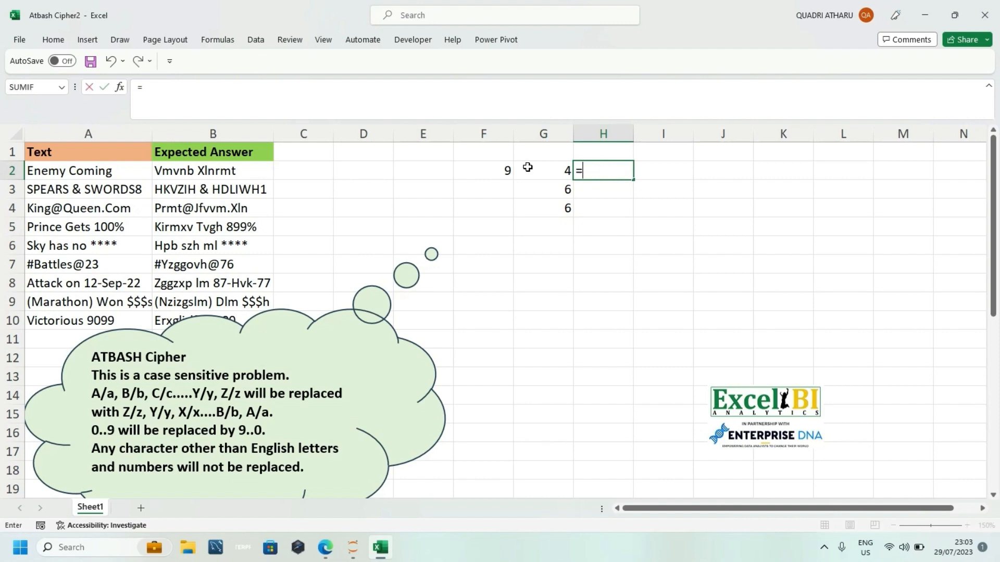
left_click(484, 170)
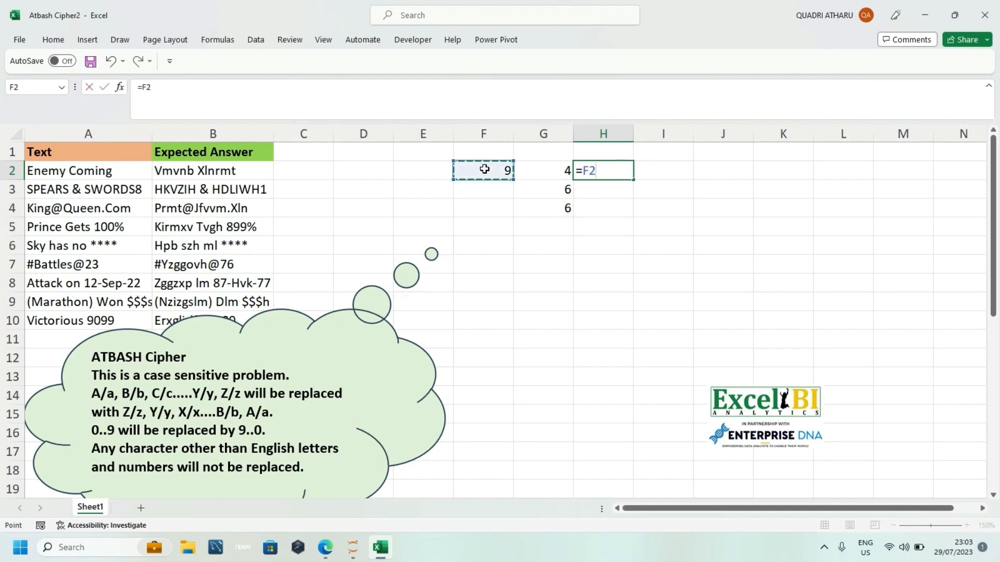
key("F4")
type("-")
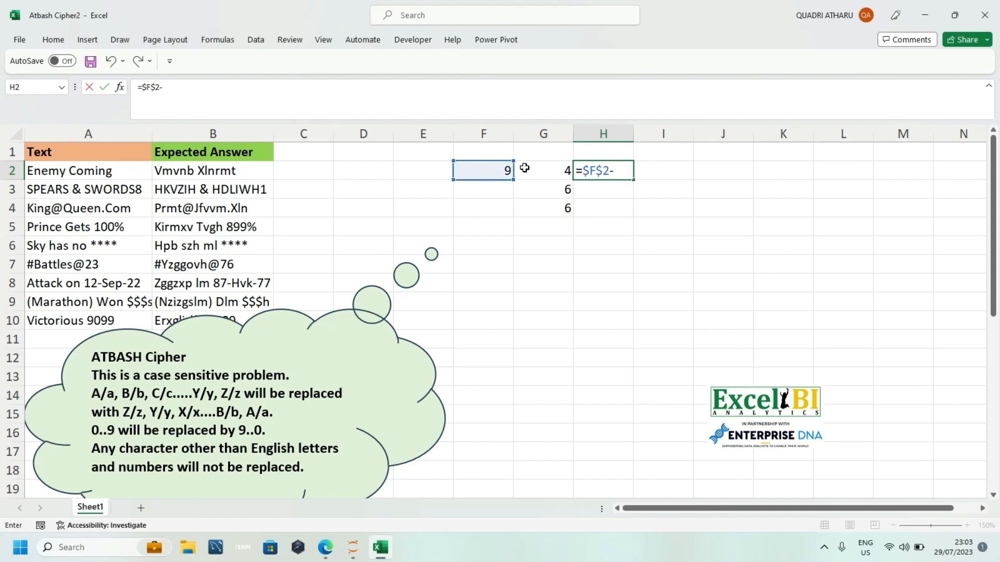
left_click_drag(542, 167, 550, 207)
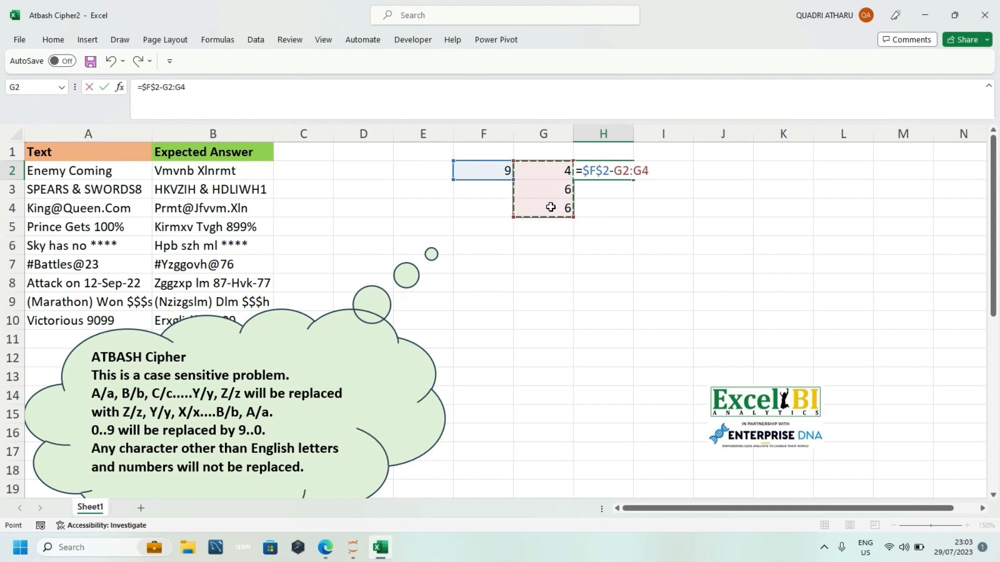
key("Return")
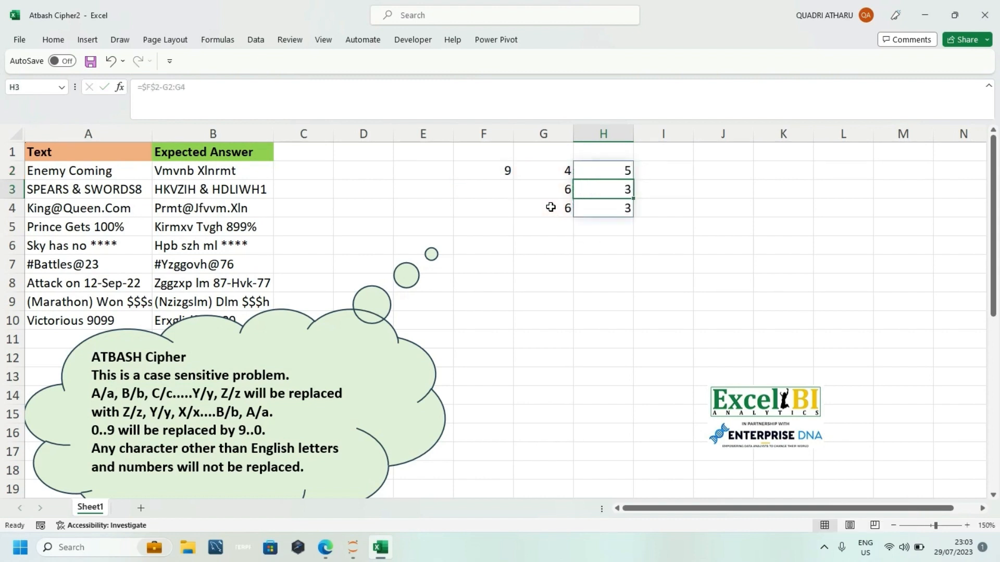
Step: Clear the sample values and formula from F2:I6 and start a new formula in cell F2
left_click(606, 175)
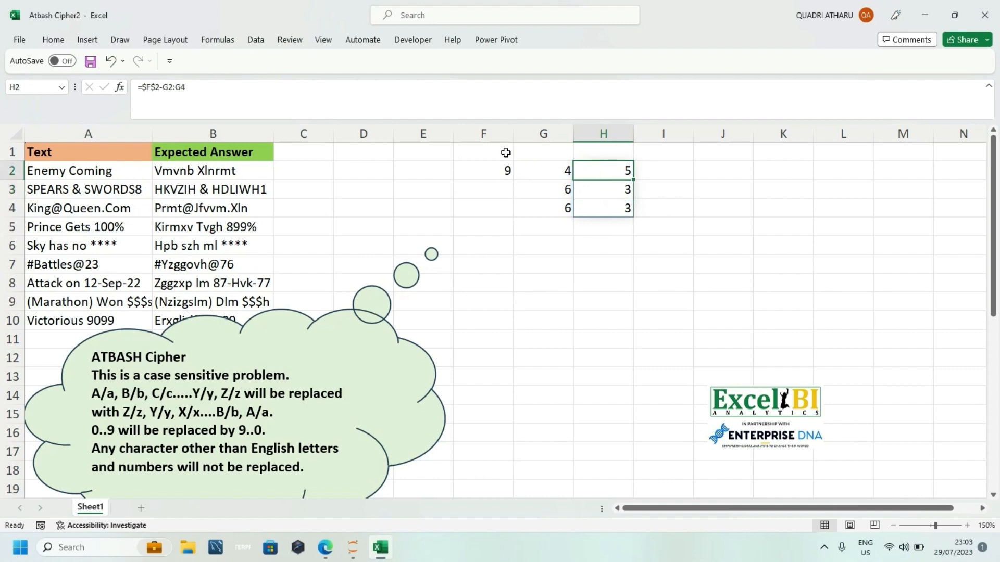
left_click_drag(495, 166, 638, 246)
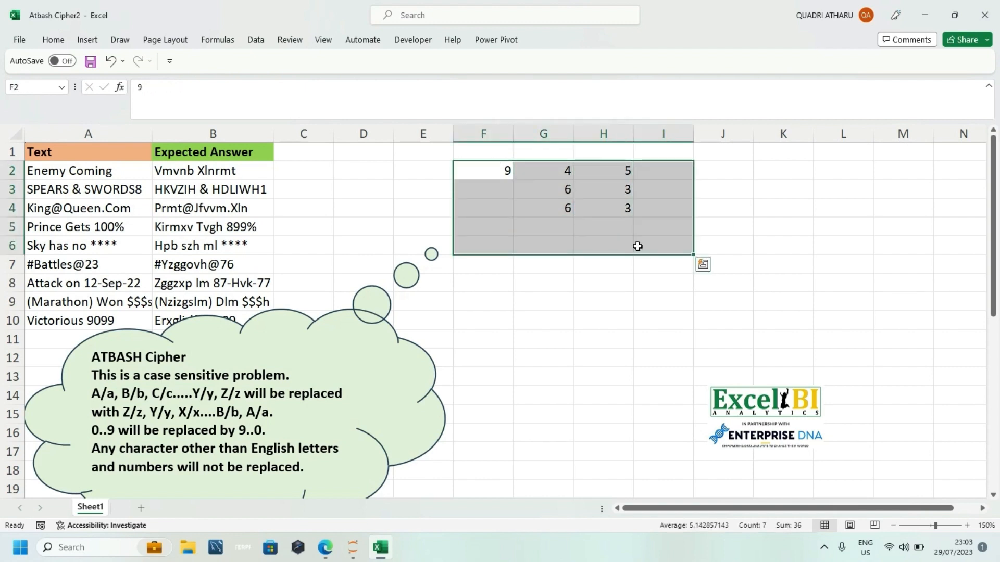
key("Delete")
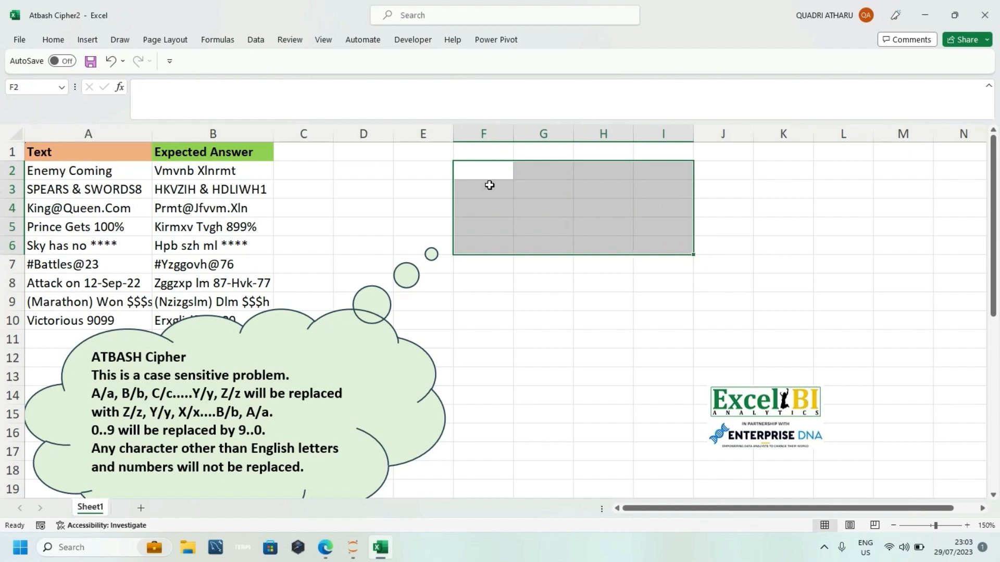
left_click(489, 167)
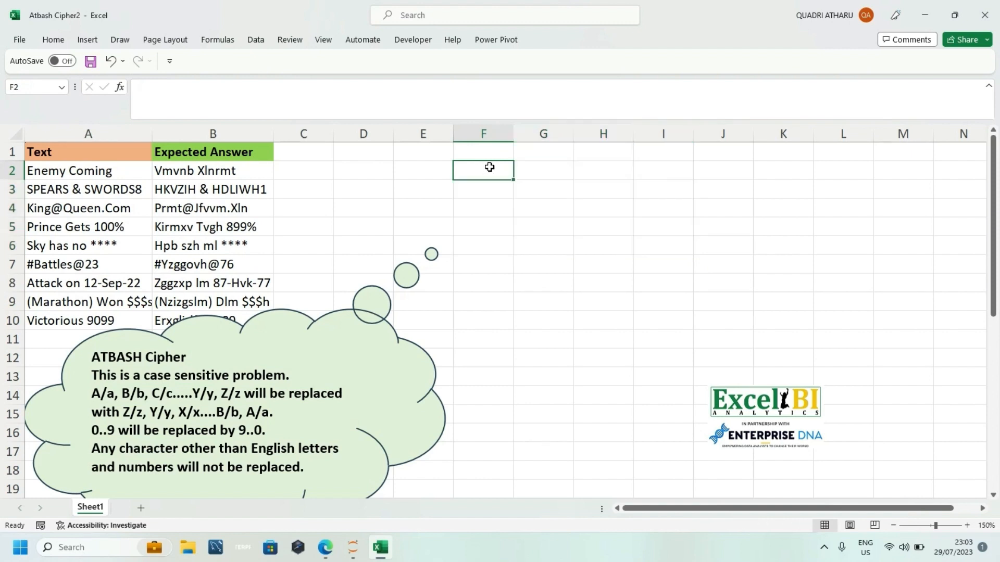
type("=")
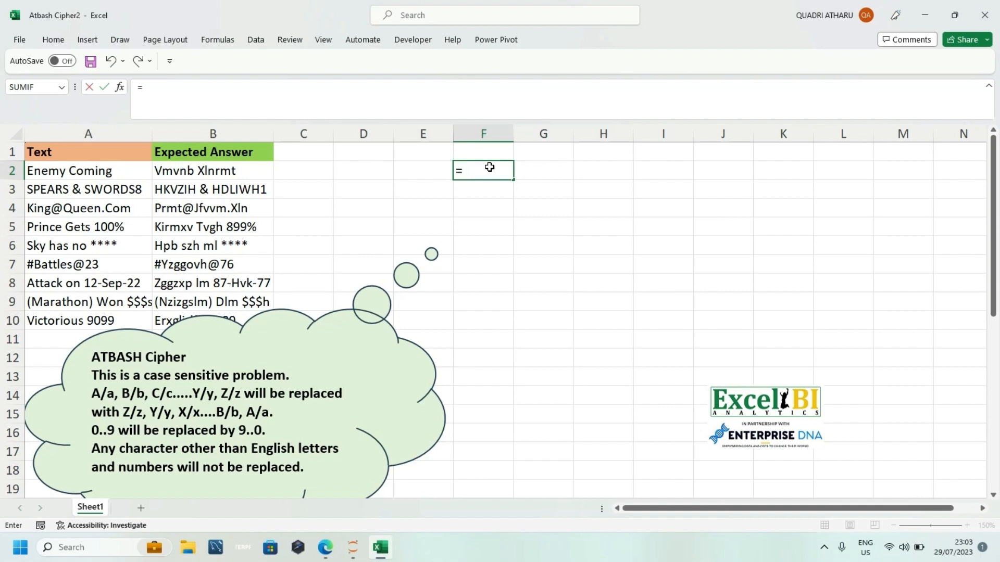
type("C")
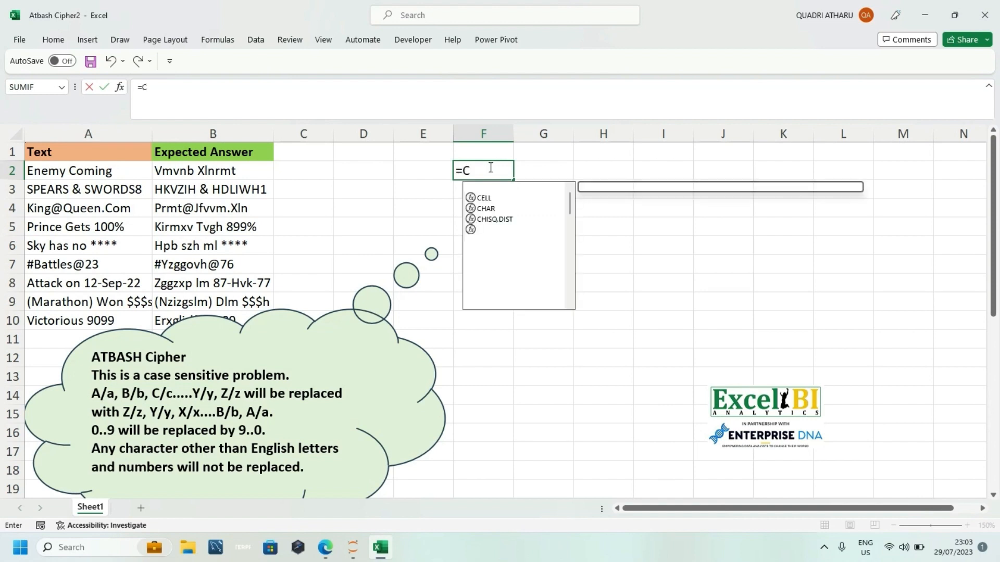
type("HAR")
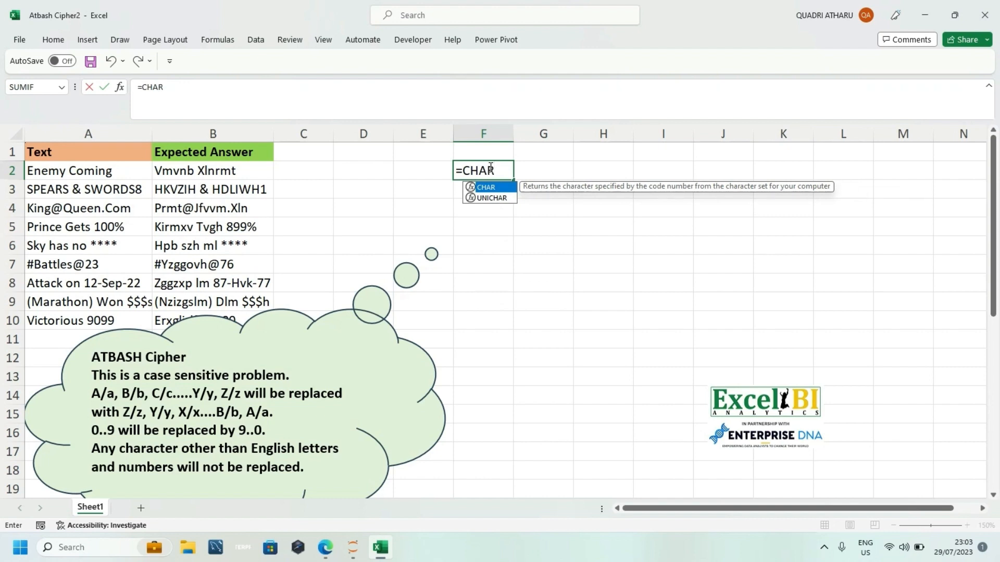
type("(")
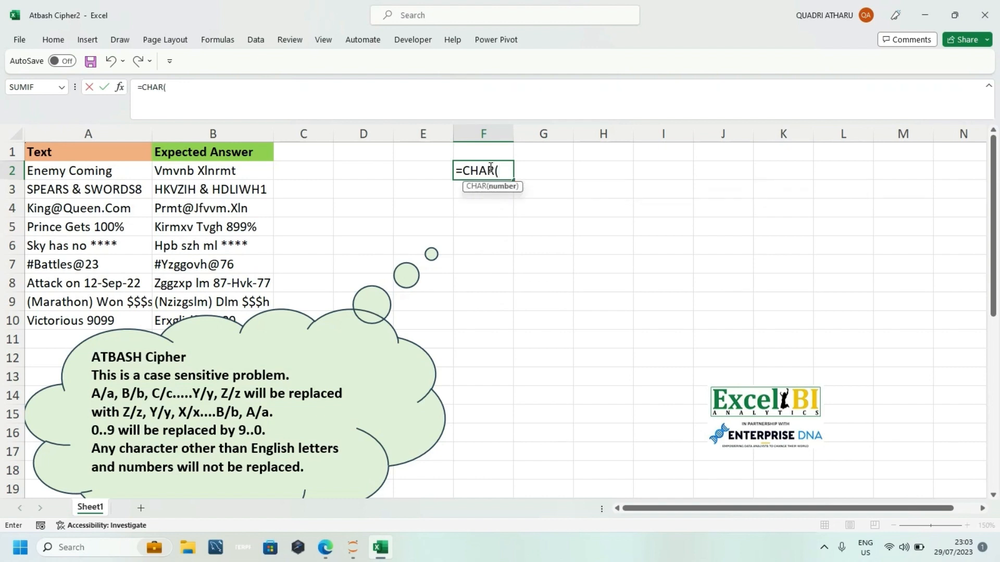
key("BackSpace")
key("BackSpace")
key("BackSpace")
key("BackSpace")
key("BackSpace")
Step: Enter the formula =SEQUENCE(26,,65) in cell F2 to list 26 character codes starting at 65
type("S")
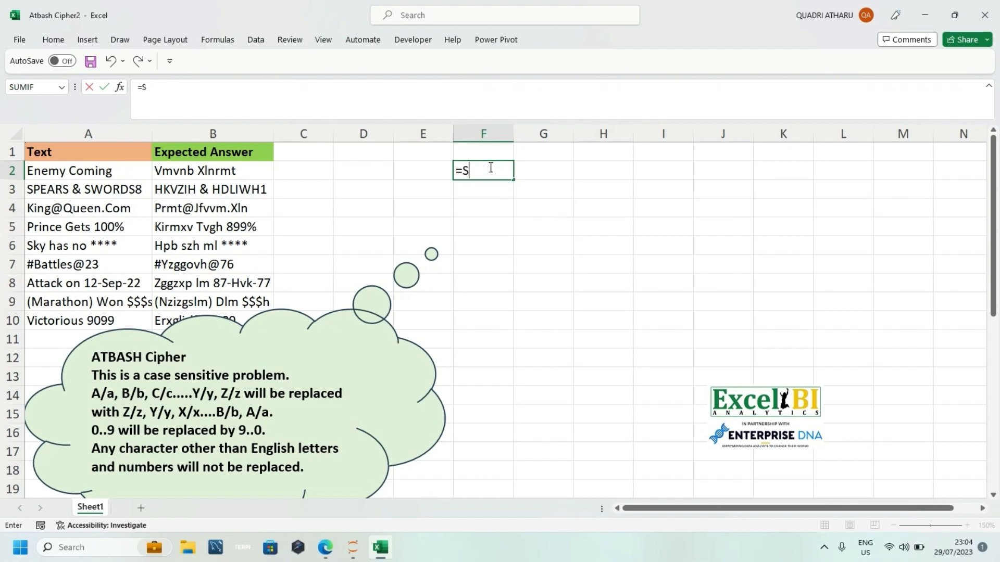
type("E")
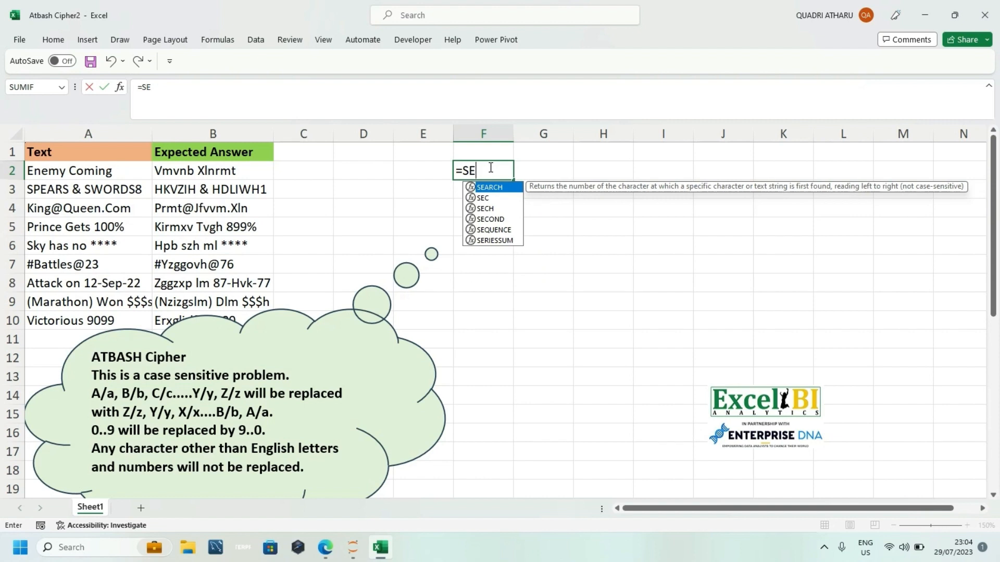
key("Down")
key("Down")
key("Down")
key("Down")
key("Tab")
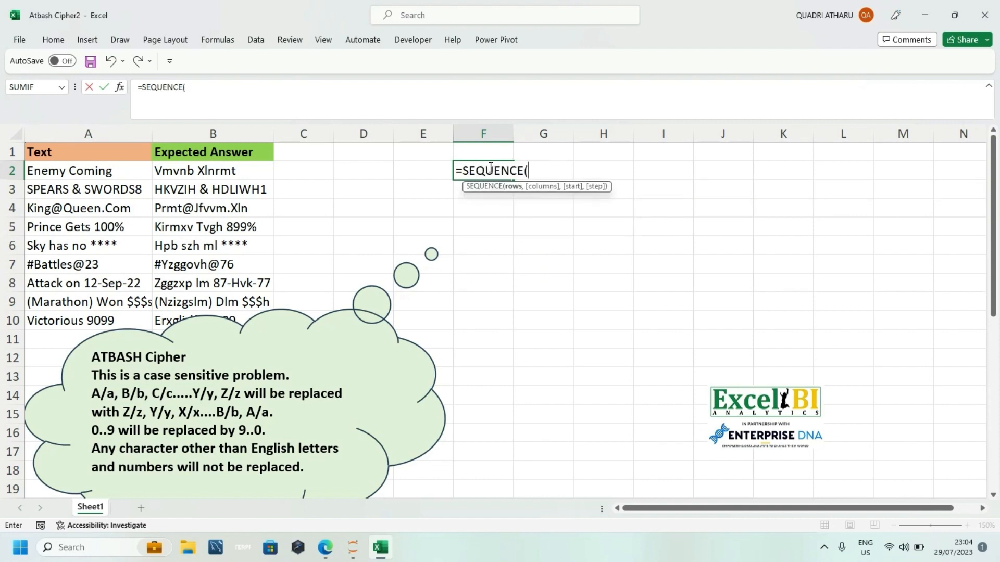
type("26,,")
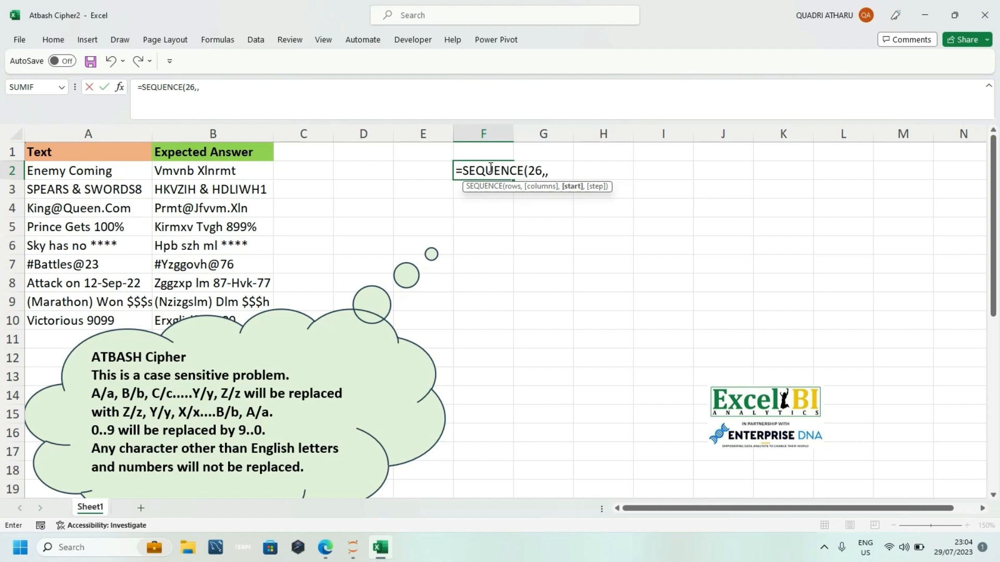
type("C")
key("BackSpace")
type("65)")
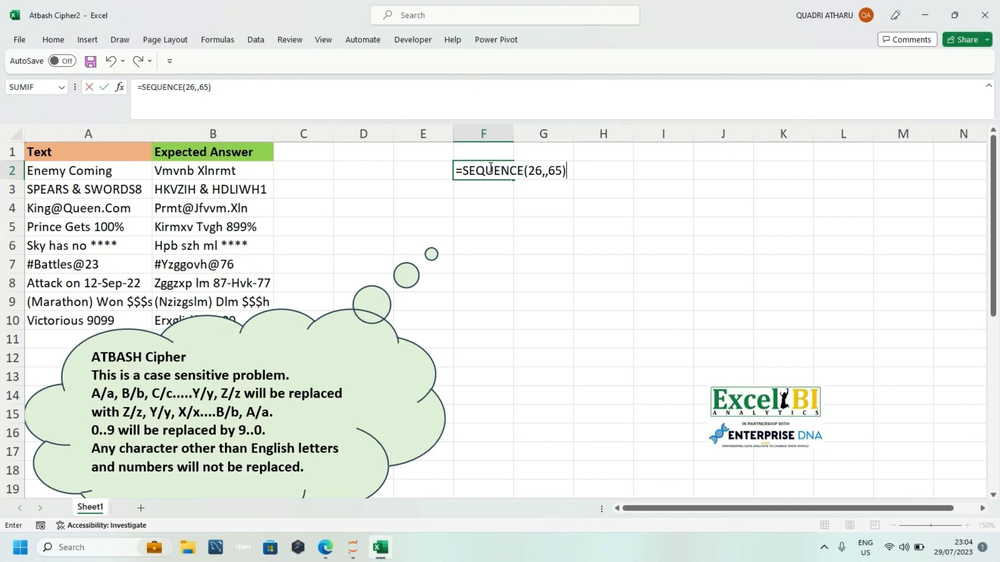
key("Return")
Step: Wrap the F2 sequence in CHAR so the formula reads =CHAR(SEQUENCE(26,,65))
double_click(480, 169)
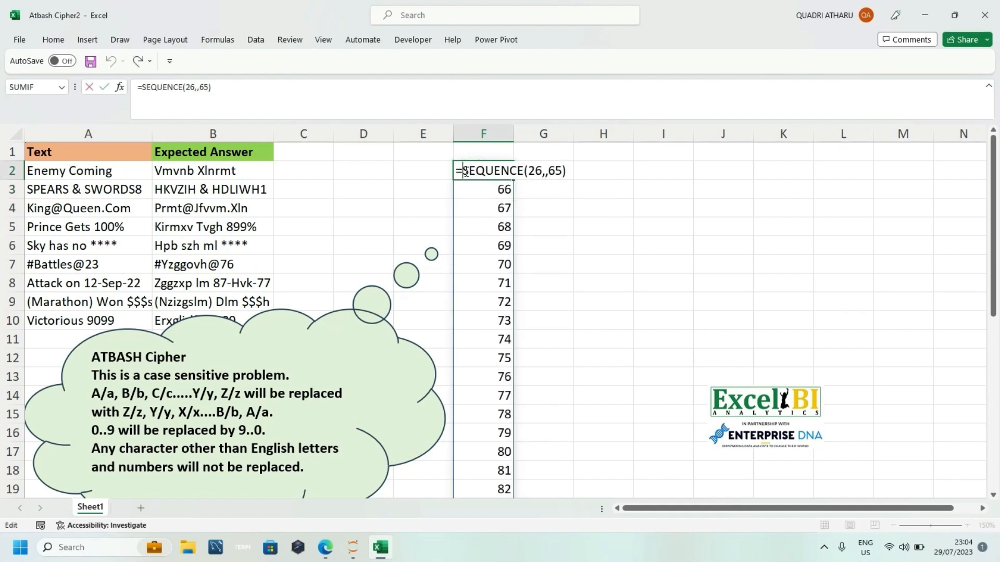
type("CAHR")
key("ctrl+Return")
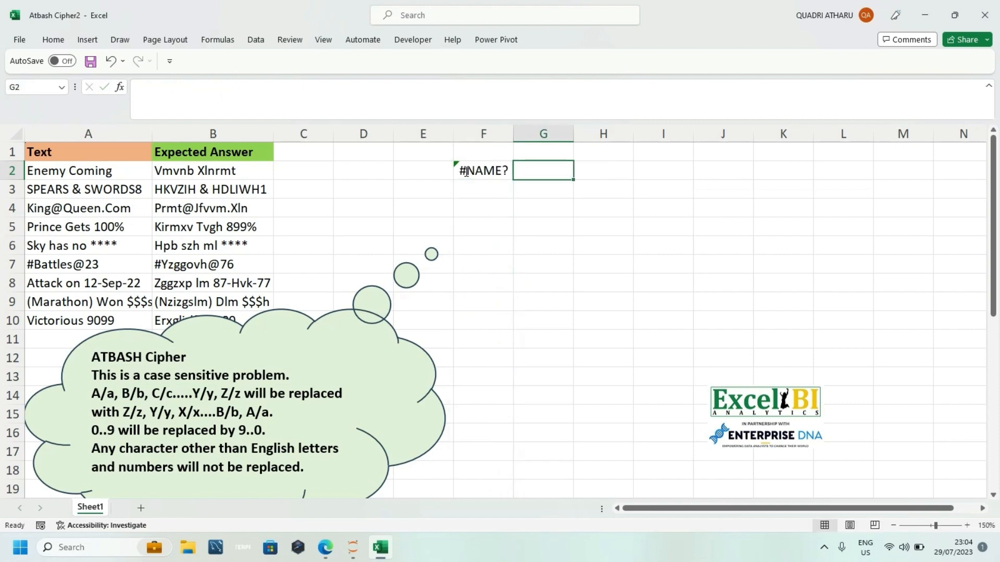
double_click(466, 171)
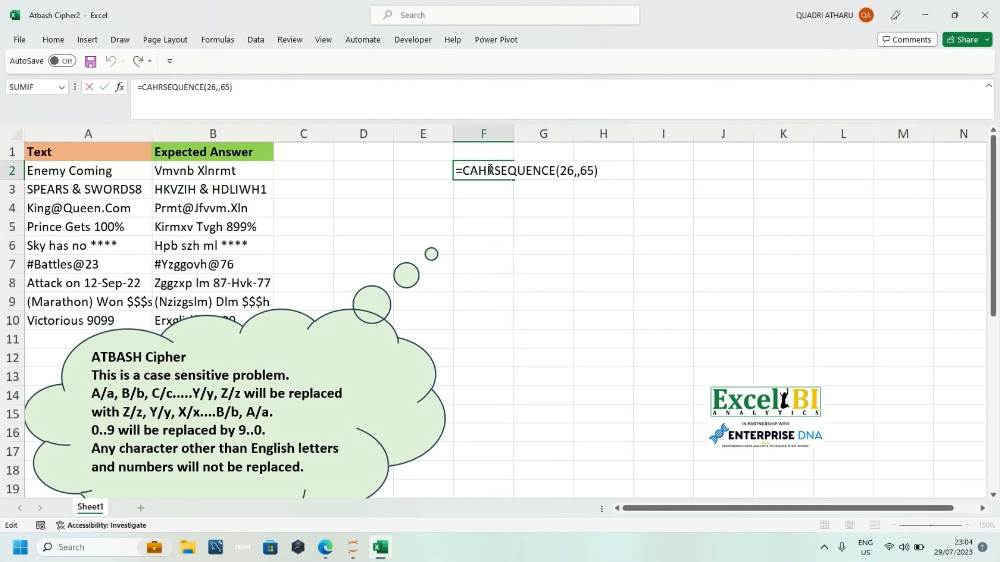
left_click(490, 169)
key("BackSpace")
key("BackSpace")
type("HA")
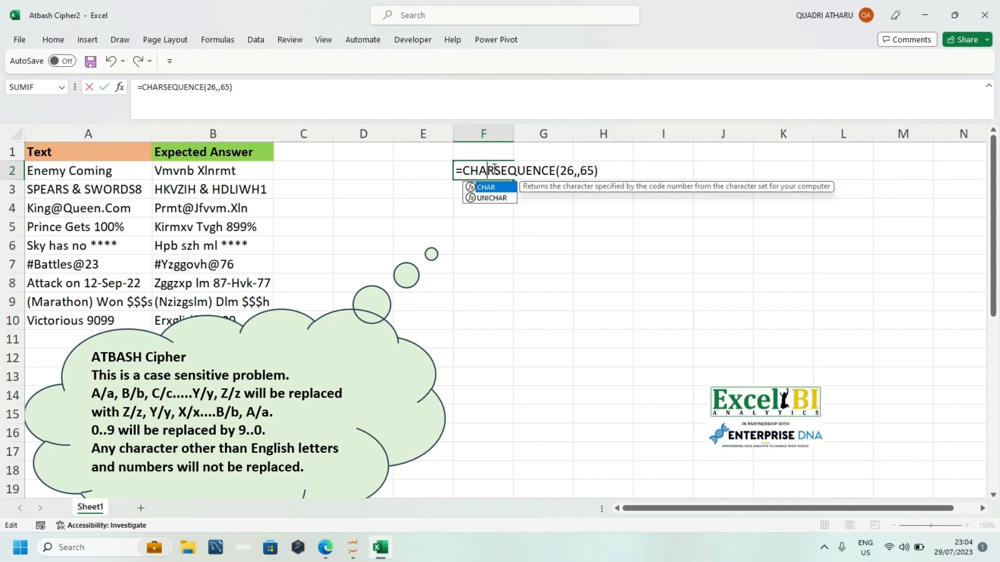
left_click(494, 169)
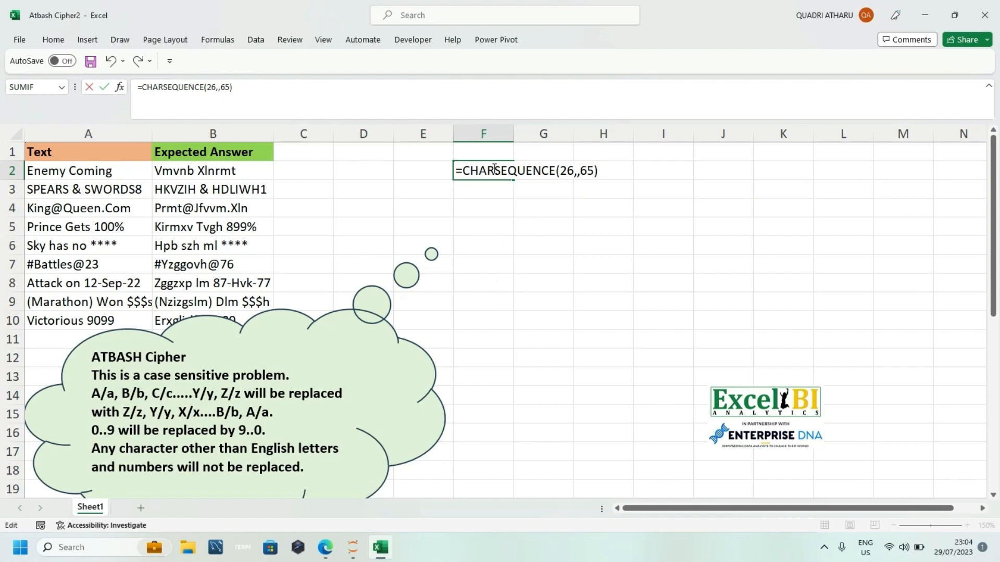
type("(")
key("Return")
key("Return")
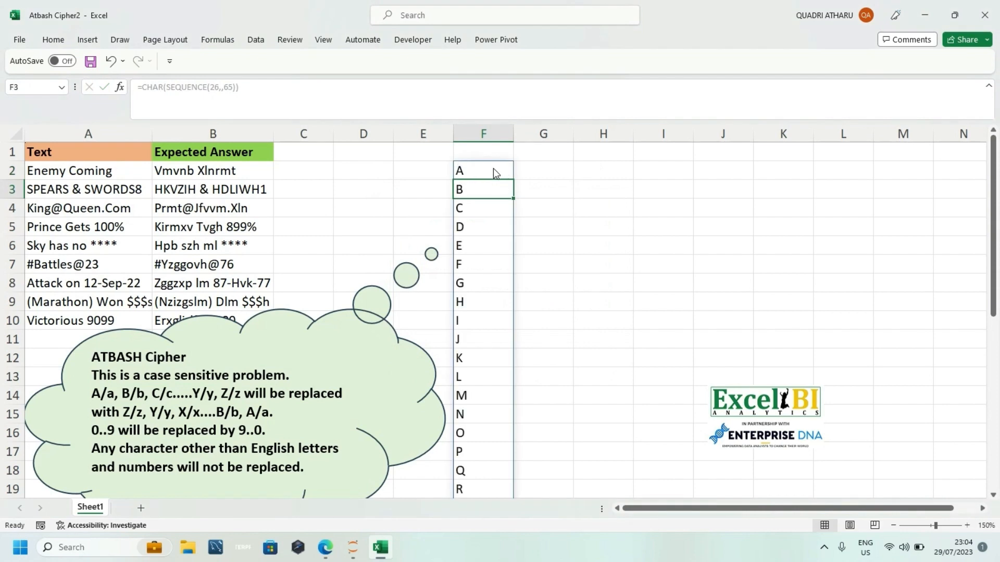
Step: Enter the formula =CODE("a") in cell G1 to check the character code of lowercase a
left_click(523, 170)
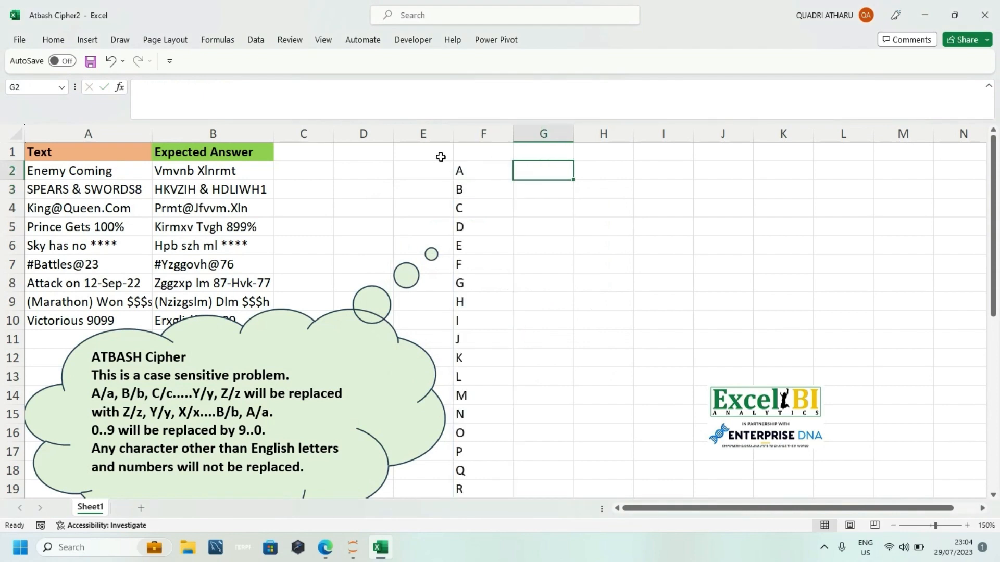
left_click(526, 153)
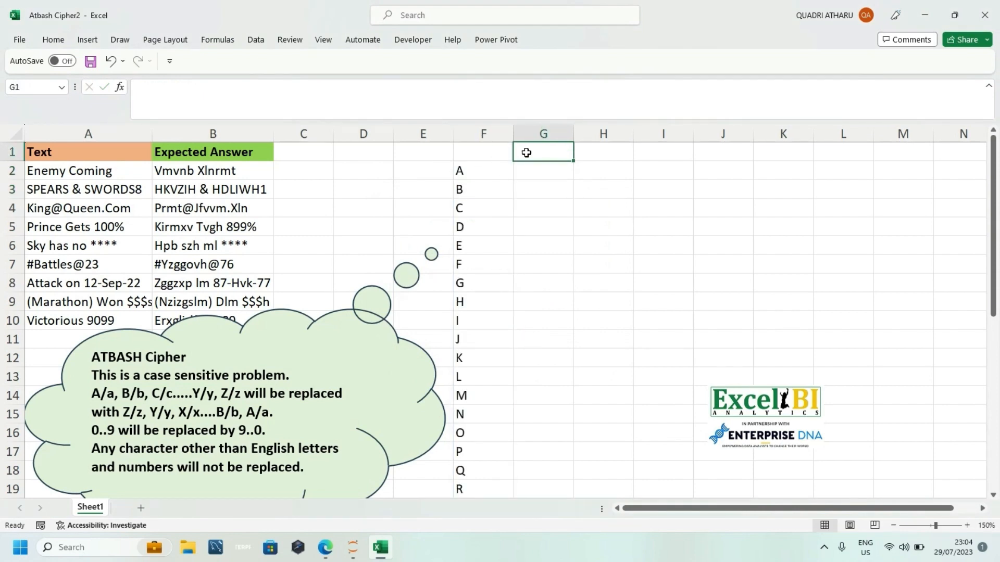
type("=CODE")
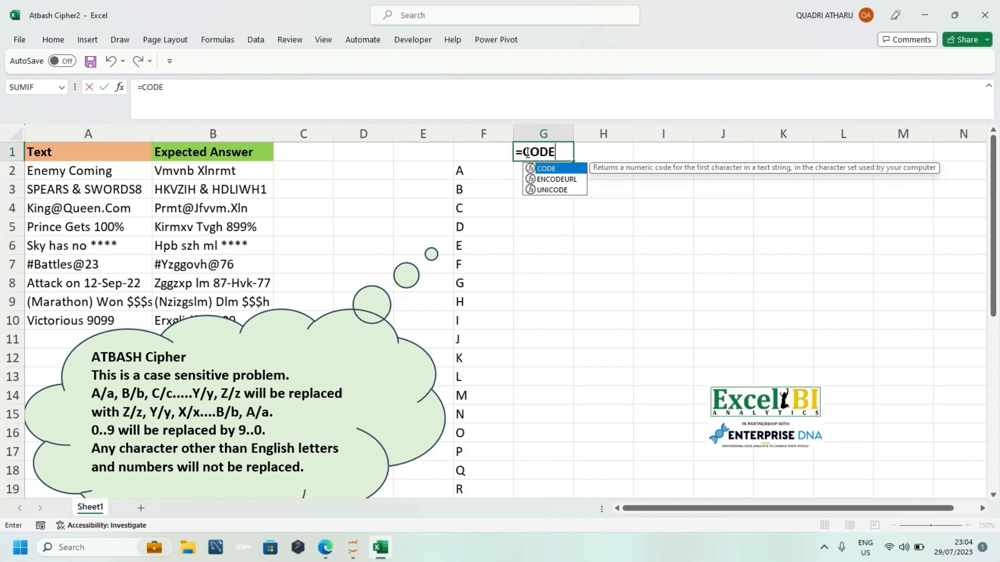
type("(\"")
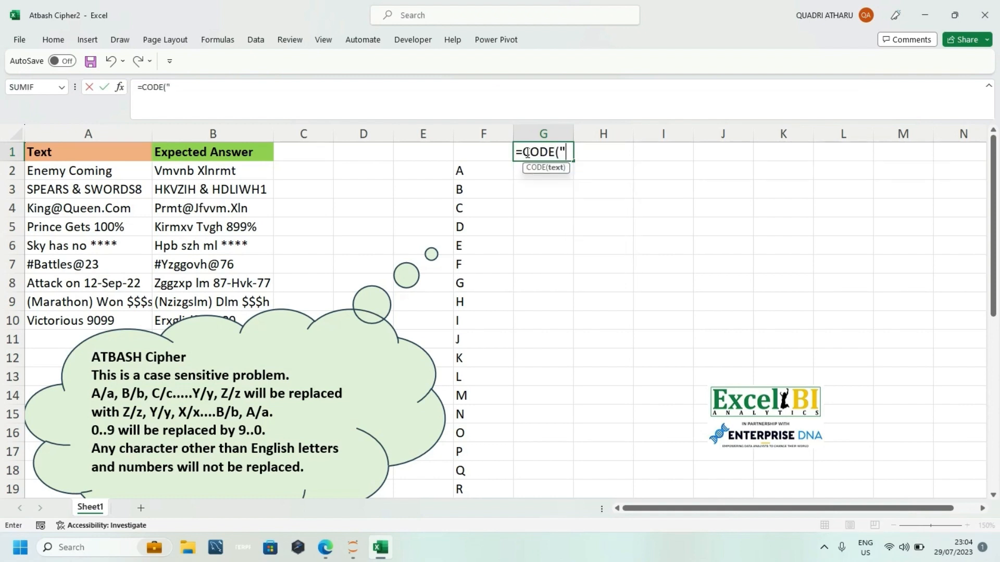
type("a")
key("F2")
type("\")")
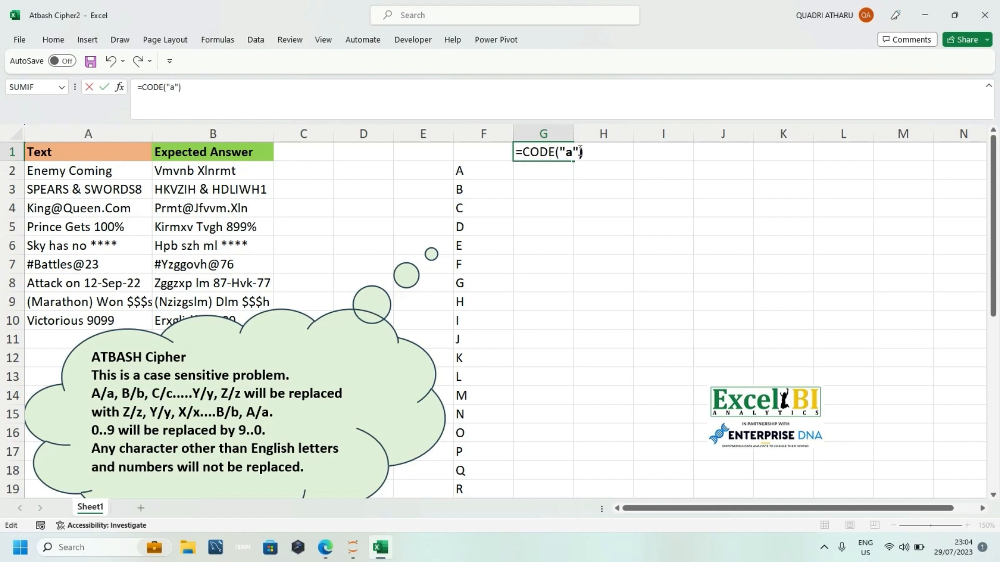
key("Return")
Step: Change the formula in G1 to =CODE("A") to check the uppercase code, and clear the cell
left_click(549, 151)
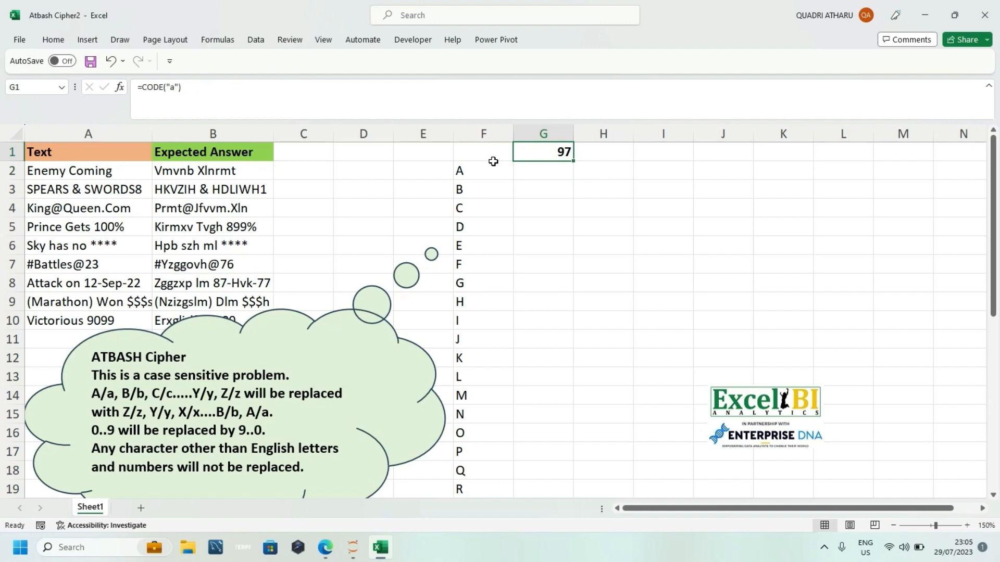
double_click(555, 151)
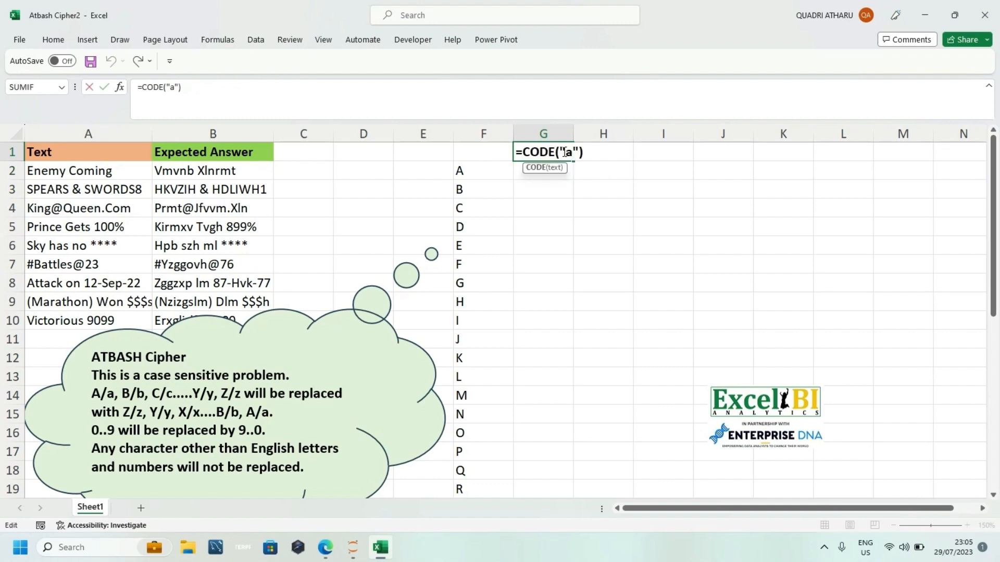
left_click(573, 154)
key("BackSpace")
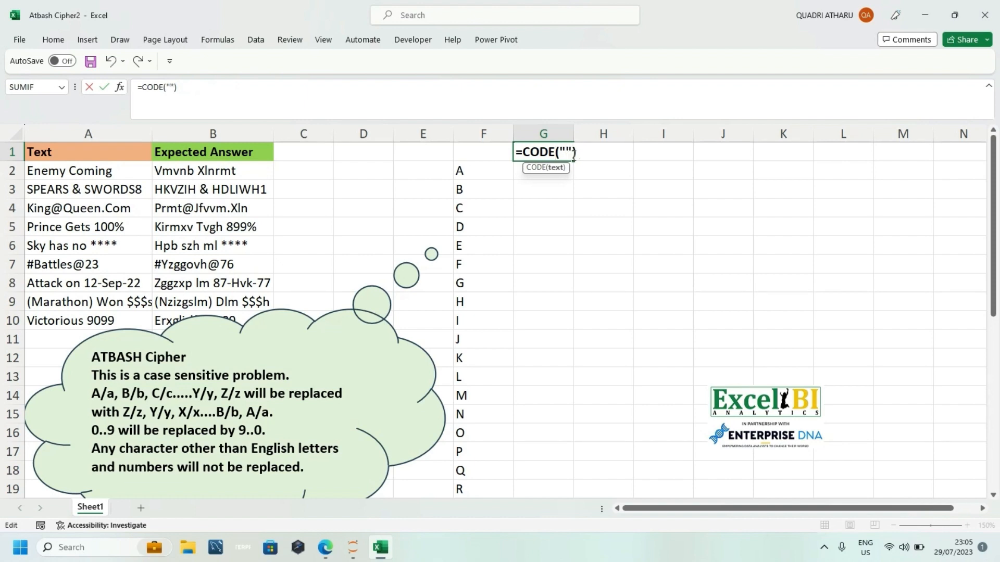
type("A")
key("Return")
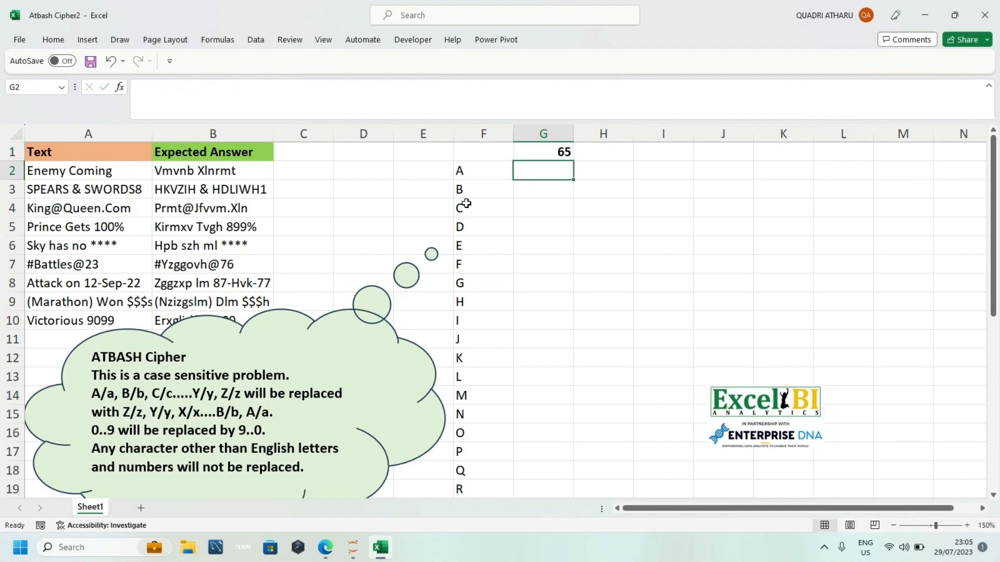
left_click(550, 152)
key("Delete")
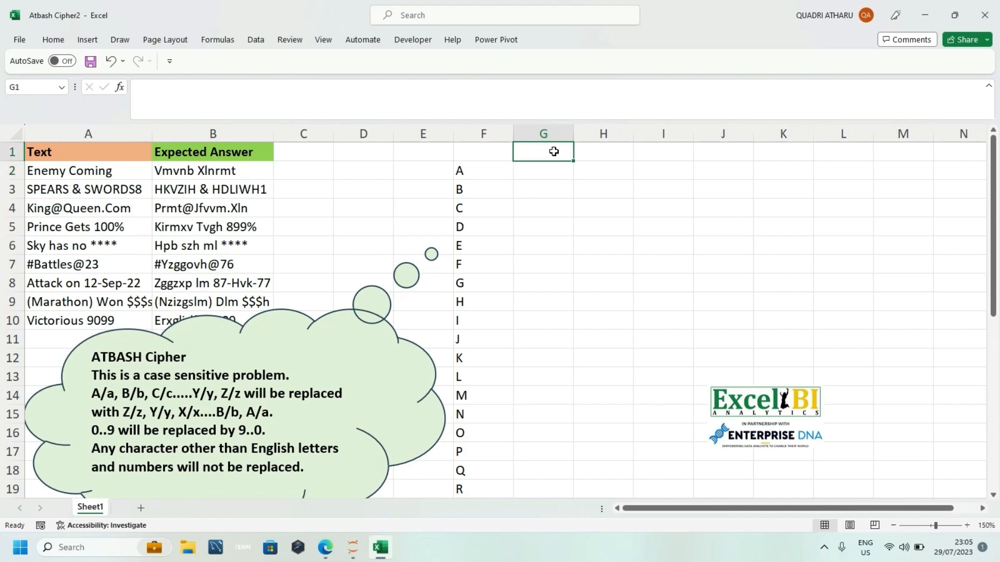
left_click(475, 174)
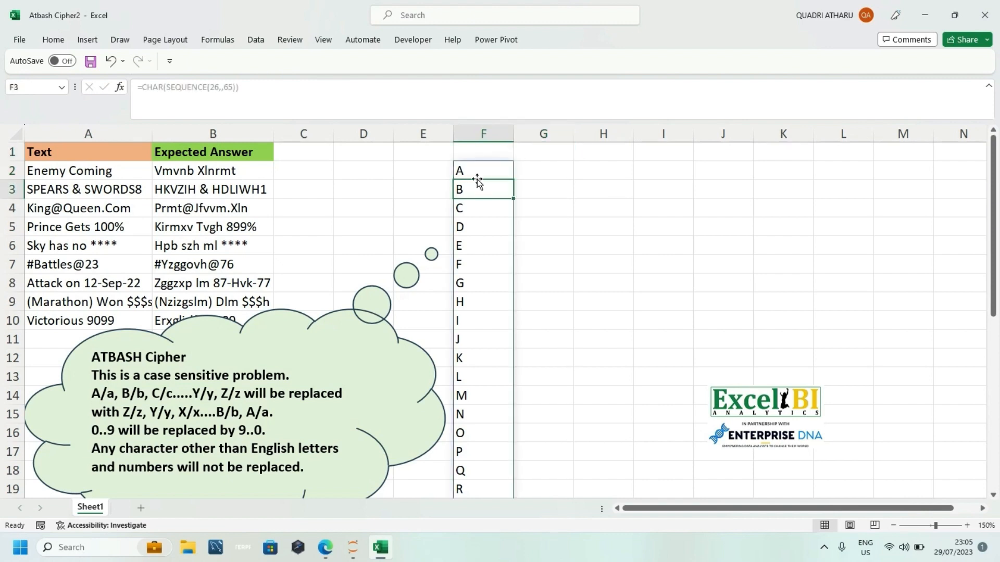
left_click(527, 170)
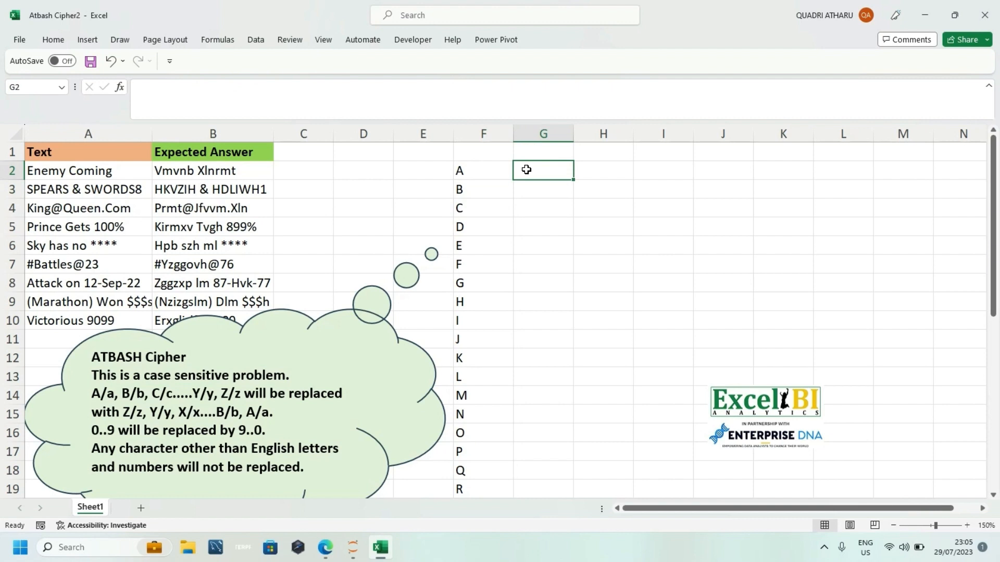
type("=b")
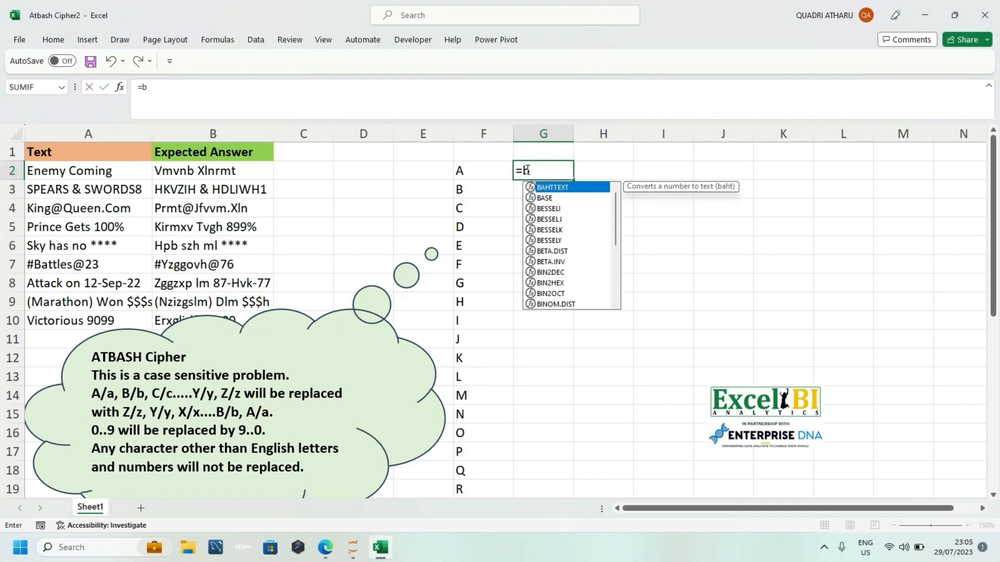
type("ad")
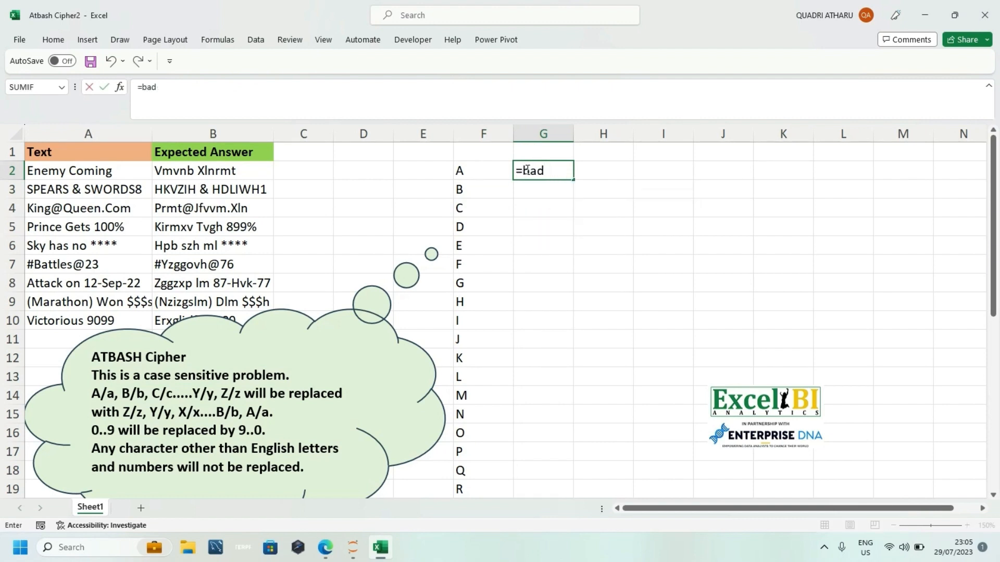
key("BackSpace")
type("s")
key("Tab")
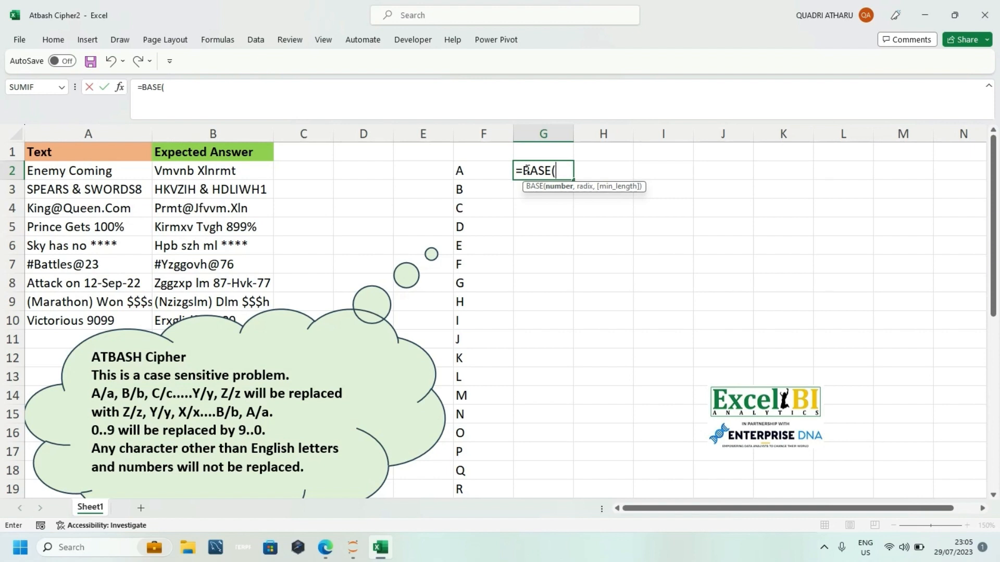
key("BackSpace")
key("BackSpace")
key("BackSpace")
key("BackSpace")
key("BackSpace")
key("BackSpace")
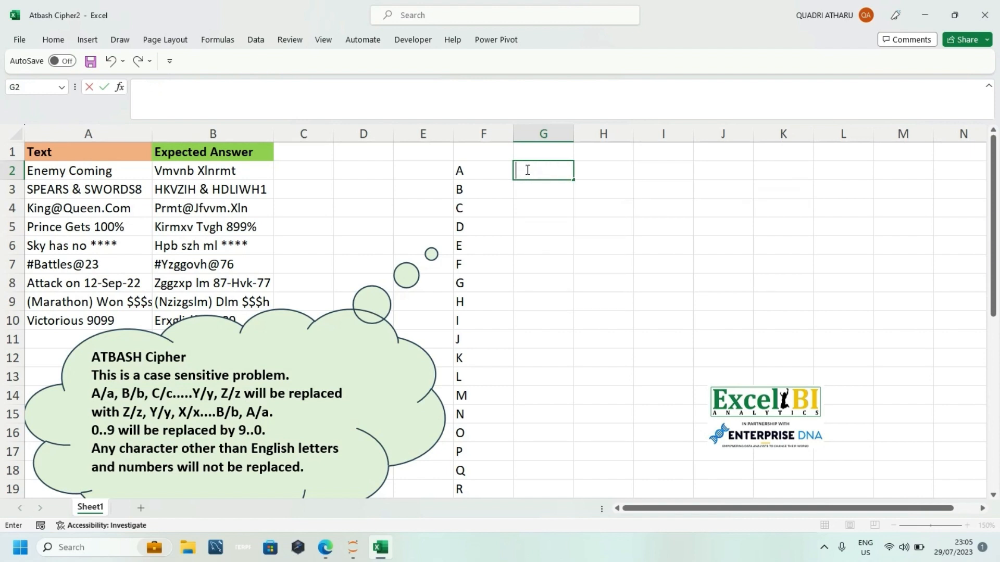
Step: Enter the formula =SEQUENCE(36,,0) in cell G2 to list 36 numbers starting at 0
type("=se")
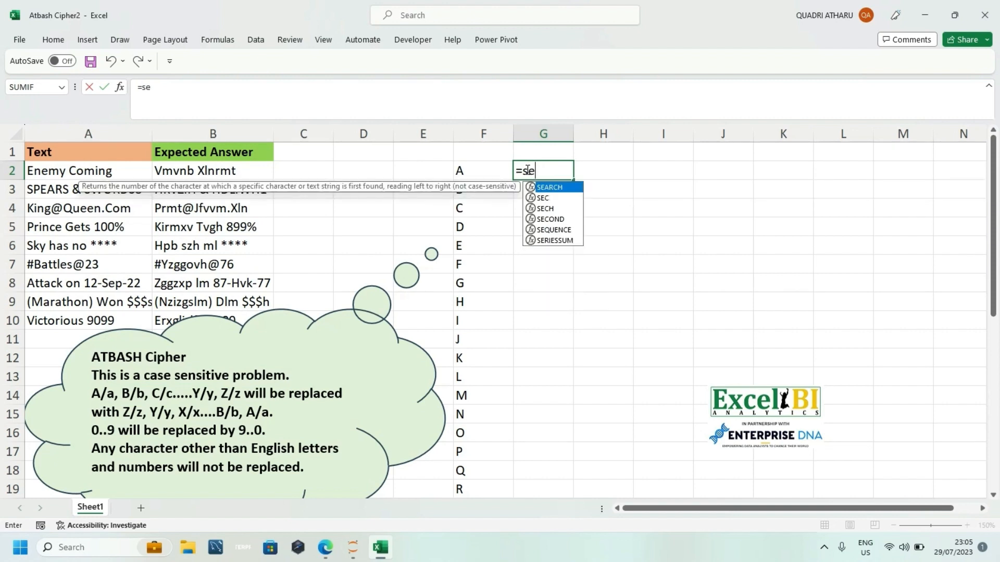
key("Down")
key("Down")
key("Down")
key("Down")
key("Tab")
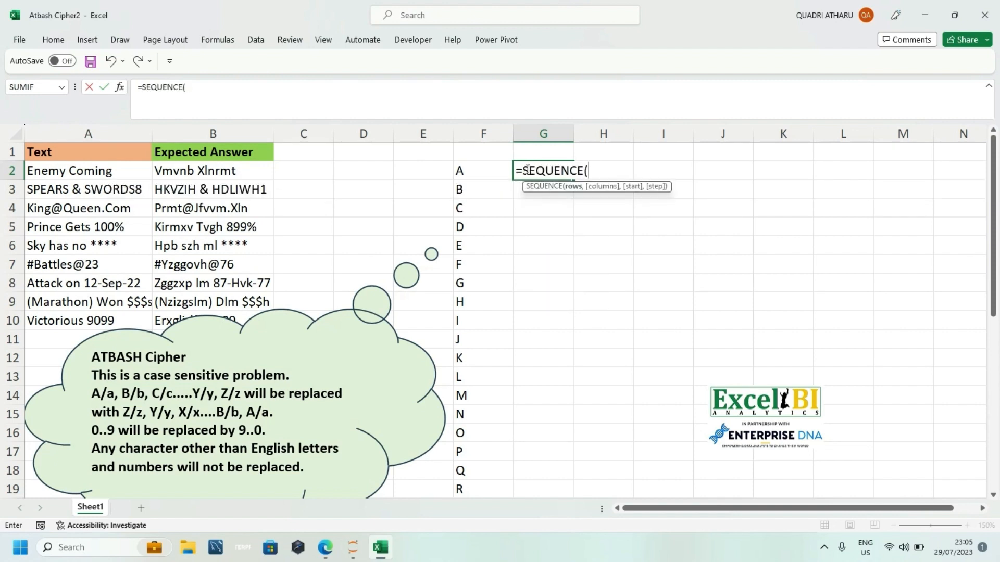
type("36,")
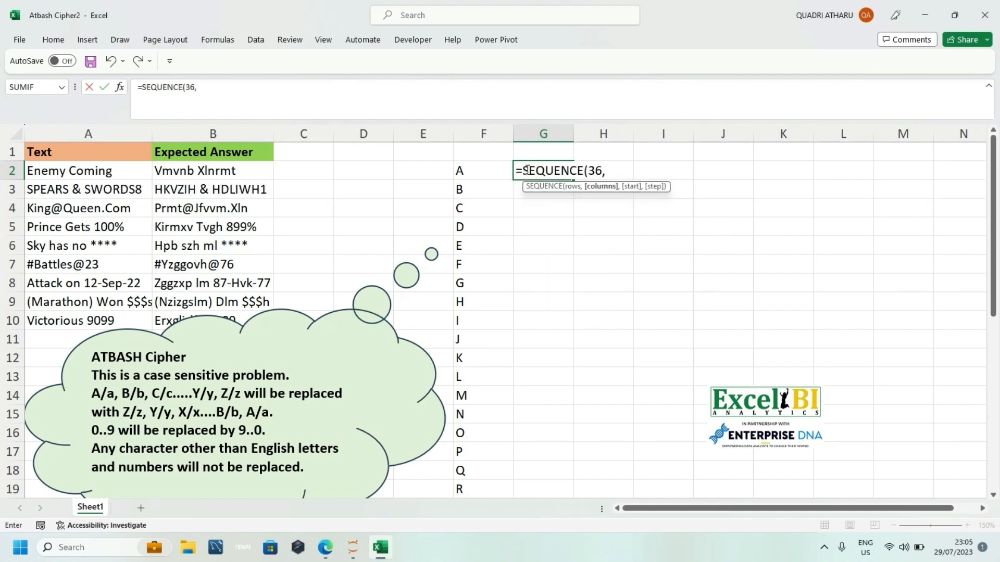
type(",0")
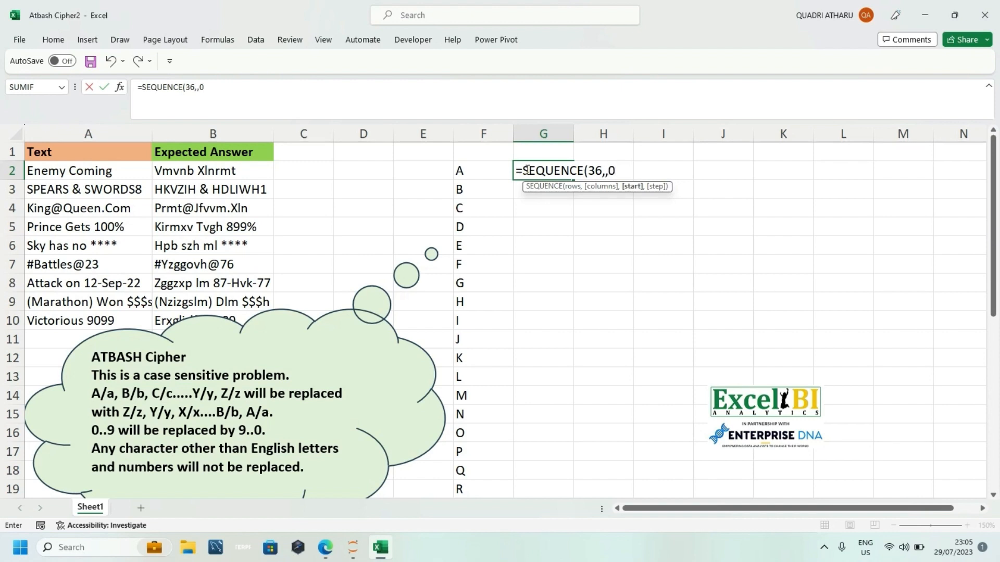
type(")")
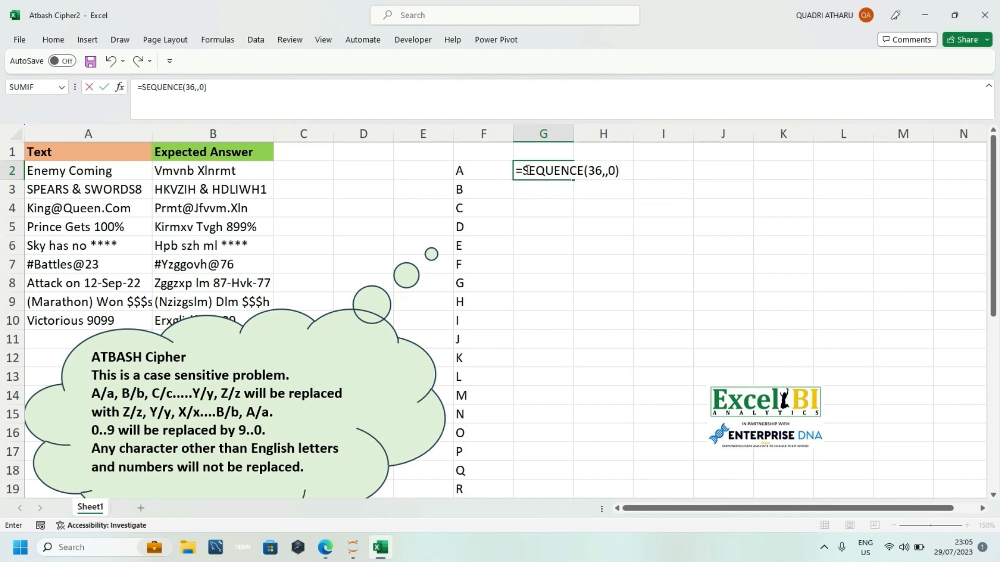
key("Return")
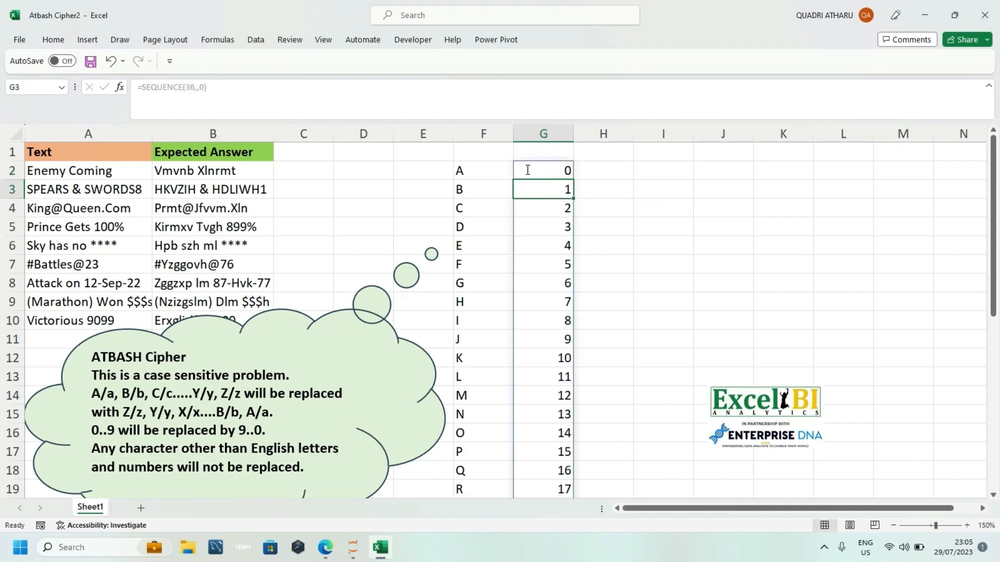
Step: Wrap the G2 sequence in BASE with radix 36 so the formula reads =BASE(SEQUENCE(36,,0),36)
key("Up")
key("Up")
left_click(524, 174)
key("F2")
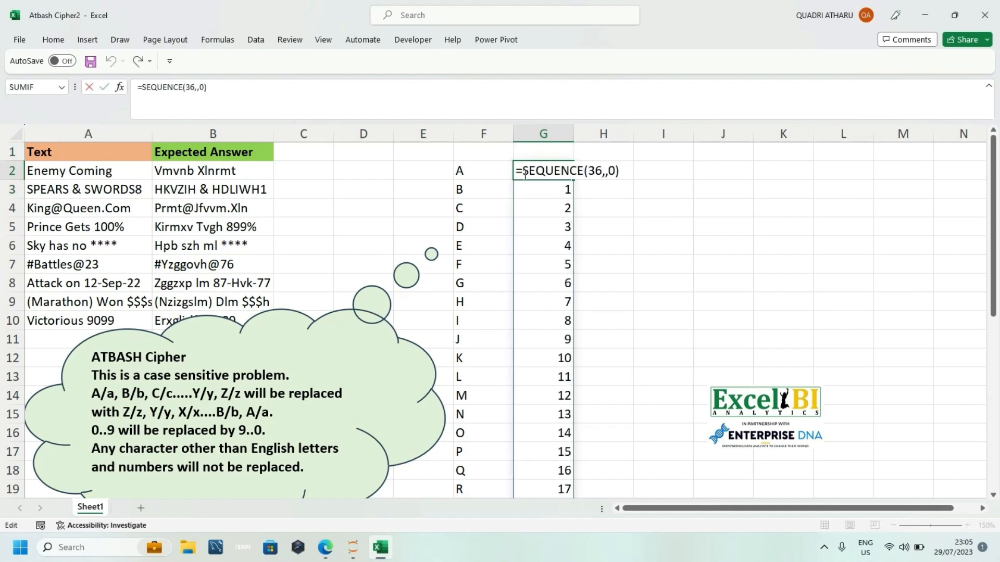
type("base")
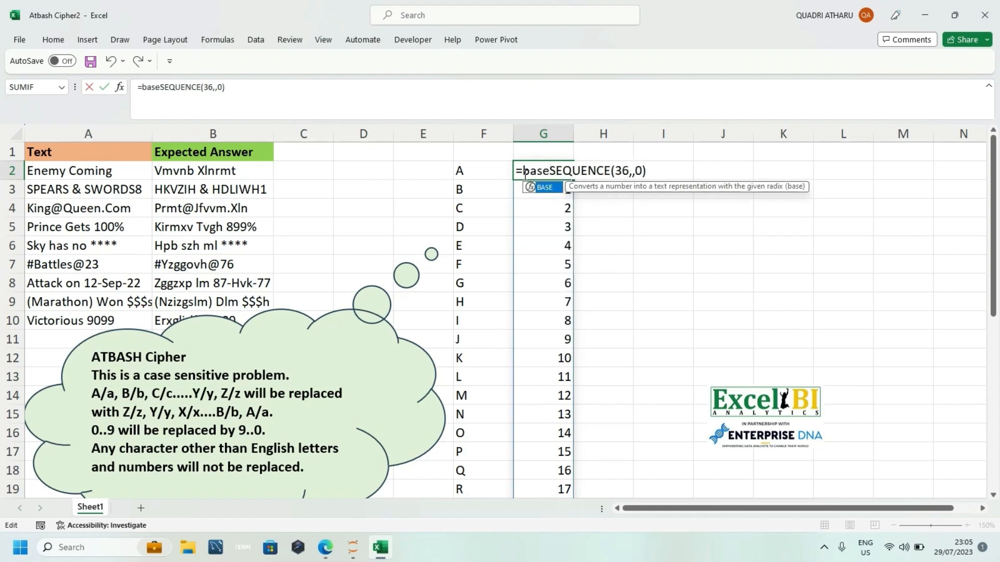
key("Tab")
left_click(657, 171)
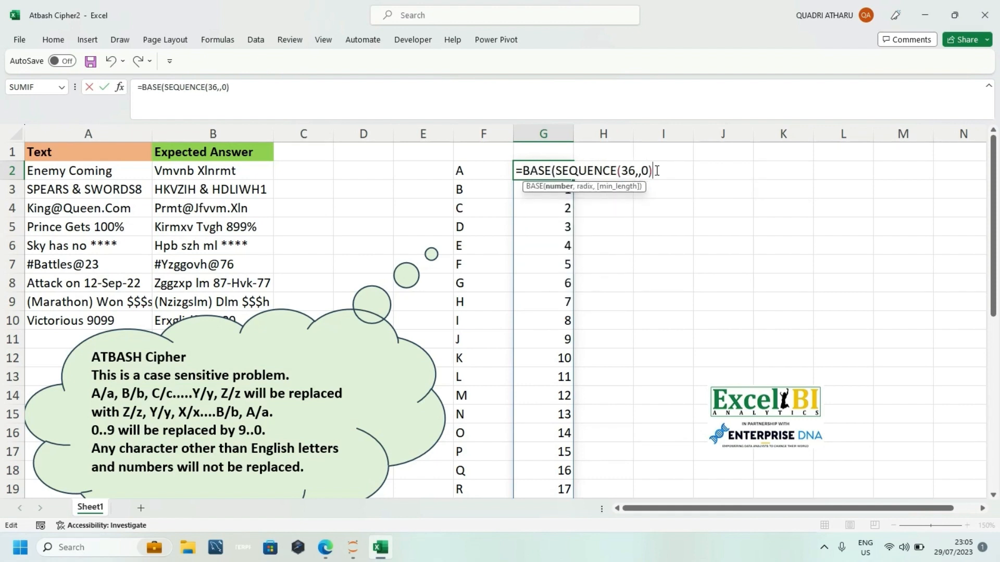
type(",36)")
key("Return")
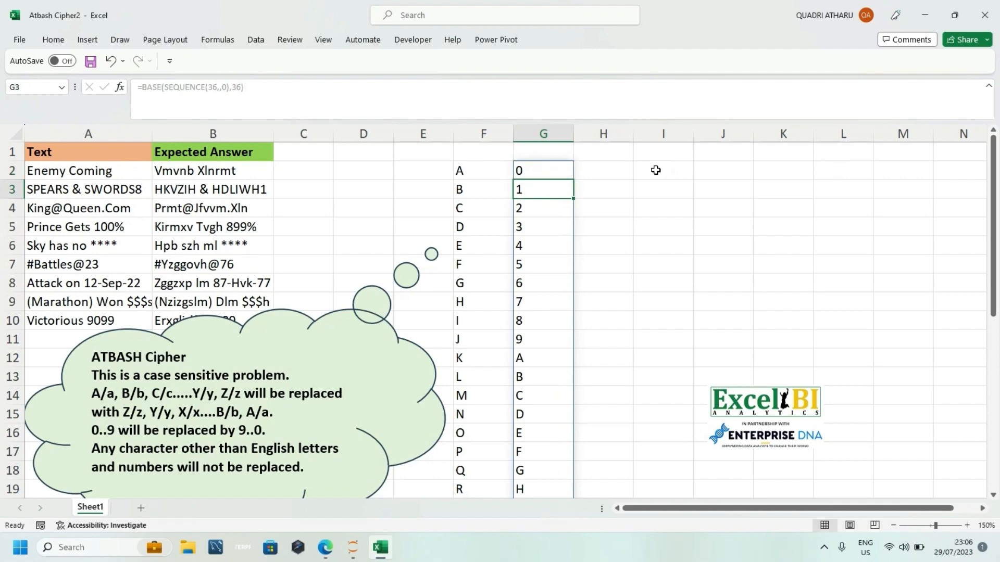
Step: Examine the spilled BASE results down column G, then return to the formula cell G2
key("Down")
key("Down")
key("Down")
key("Down")
key("Down")
key("Down")
key("Down")
key("Down")
key("Down")
key("Down")
key("Down")
key("Down")
key("Down")
key("Down")
key("Down")
key("Down")
key("Down")
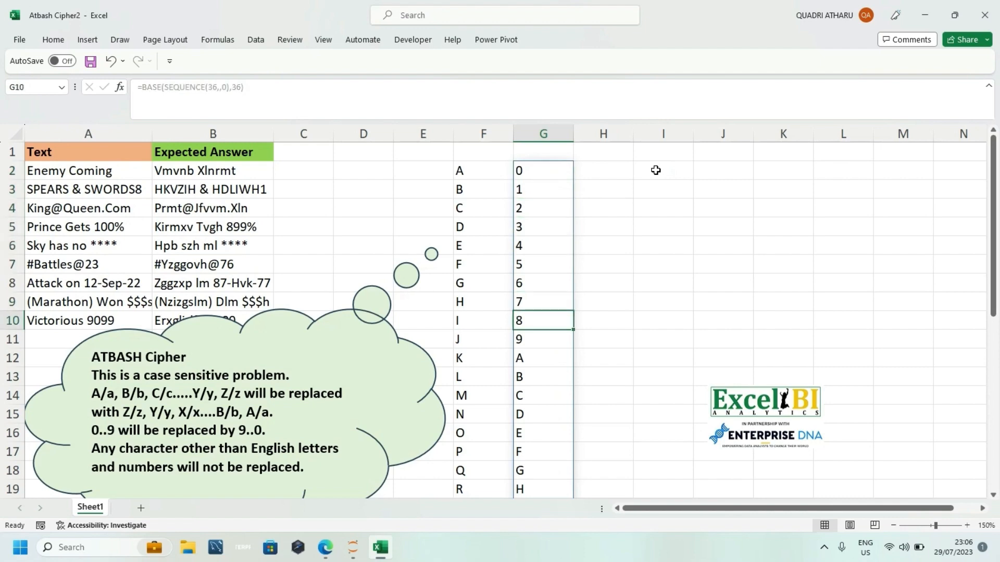
key("Down")
key("Down")
key("Down")
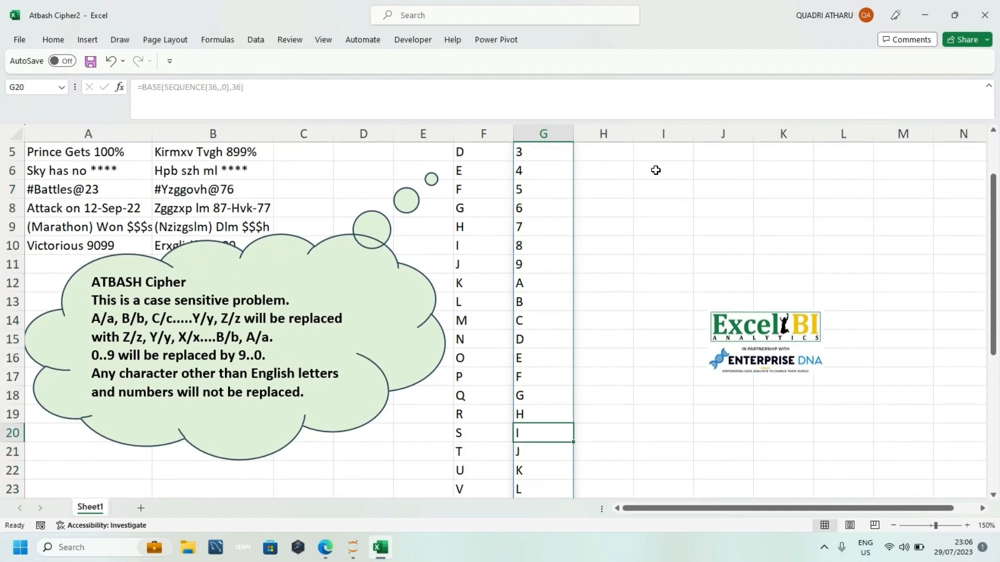
key("ctrl+Up")
key("Up")
key("Down")
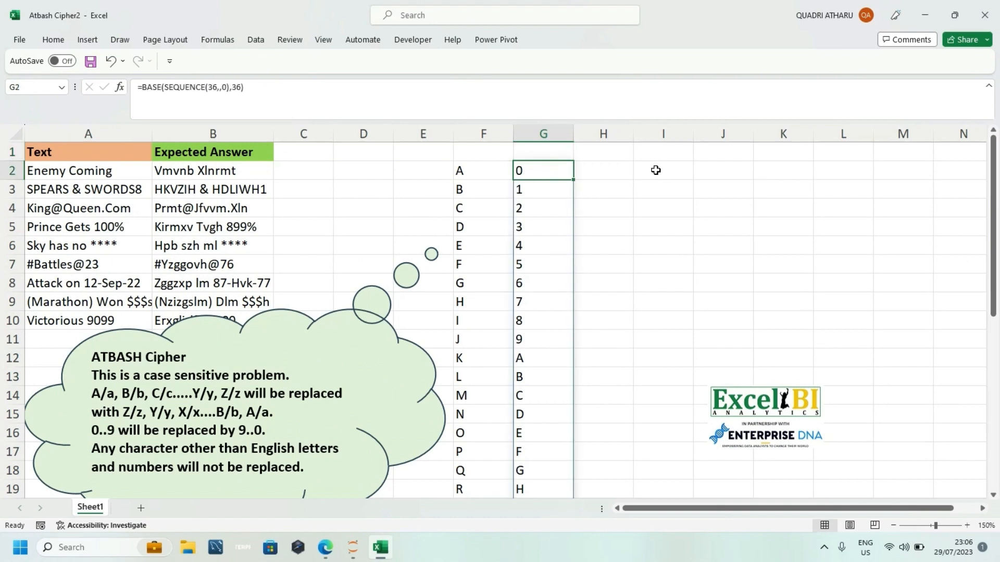
Step: Change the G2 formula to =BASE(SEQUENCE(26,,10),36) so it lists only the letters
double_click(565, 172)
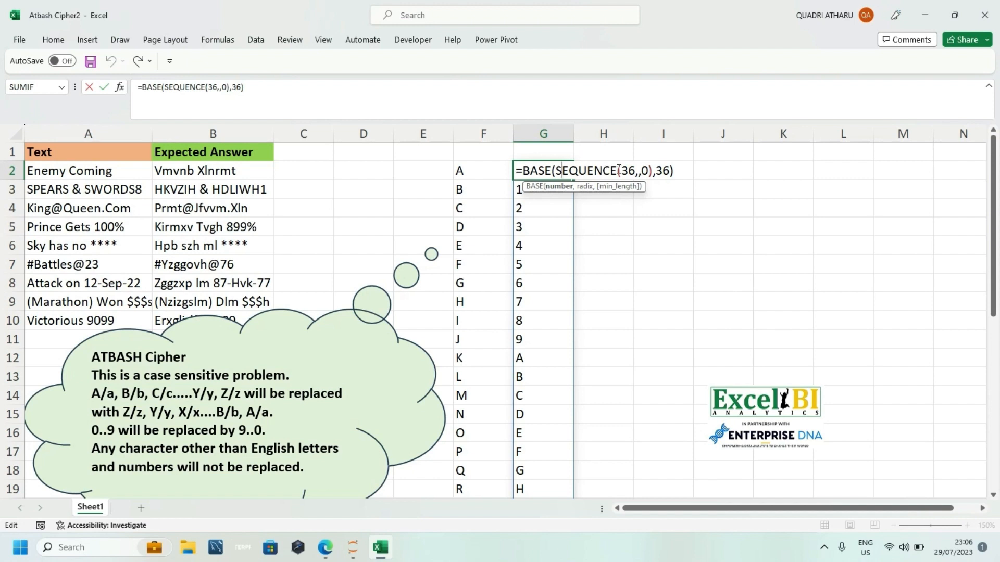
left_click(635, 172)
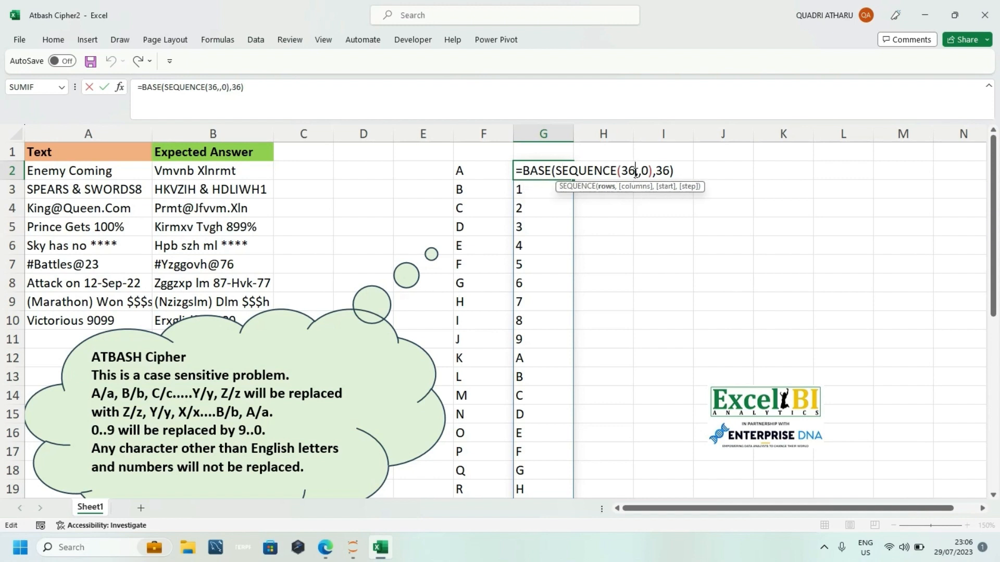
key("BackSpace")
key("BackSpace")
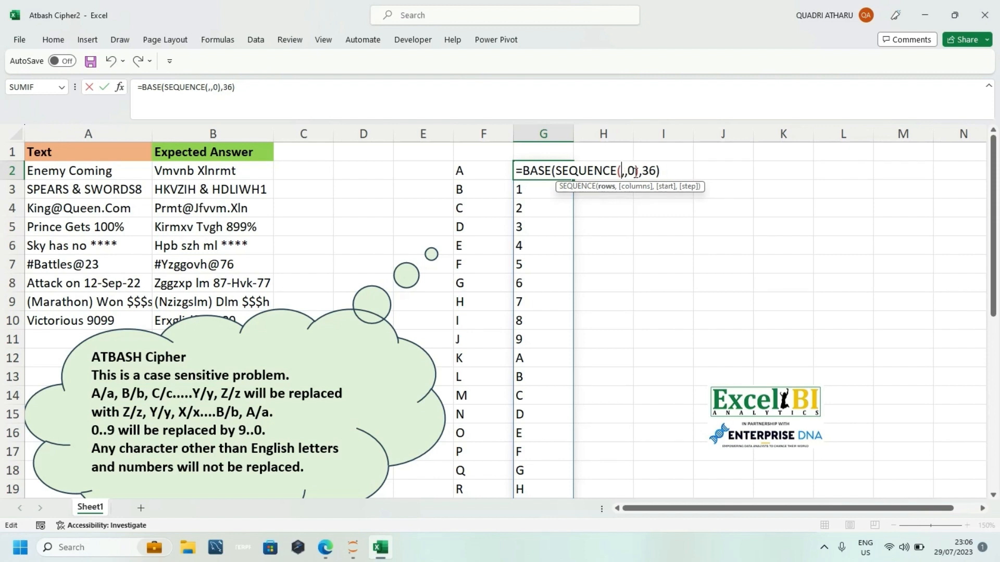
type("26")
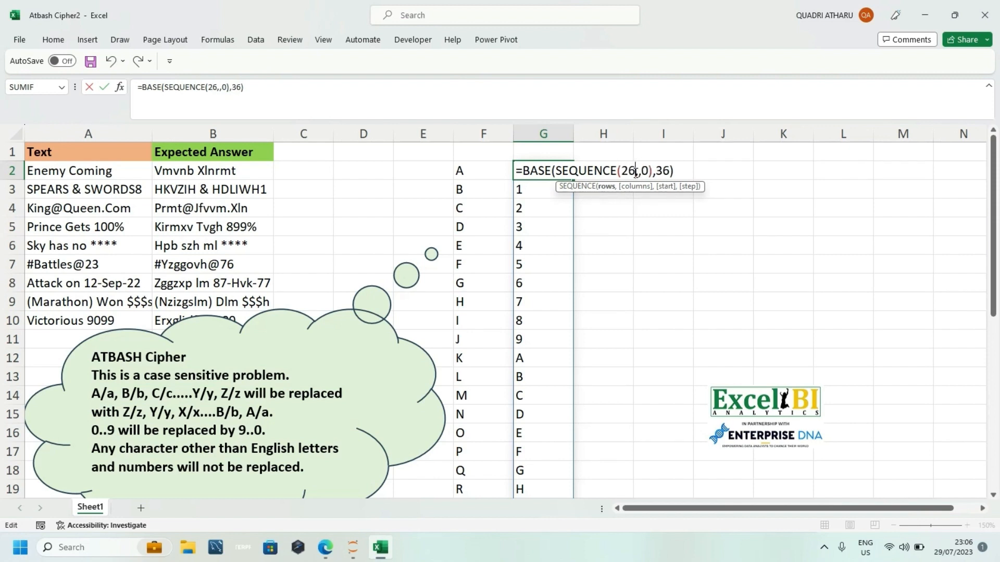
left_click(643, 172)
type("1")
key("Return")
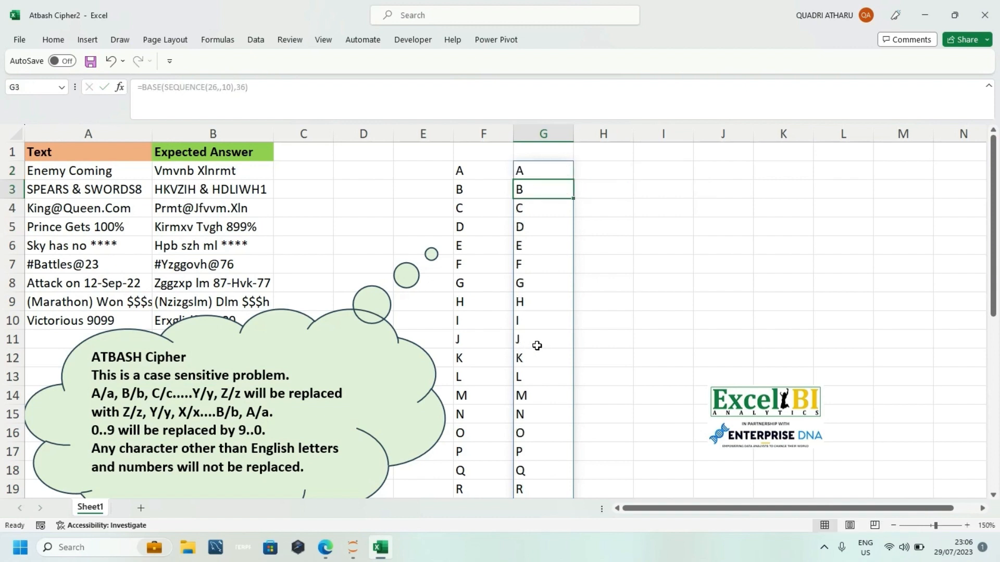
Step: Check the letter list in column G and clear the formula from cell G2
scroll(537, 346, "down", 3)
scroll(537, 345, "up", 3)
key("Up")
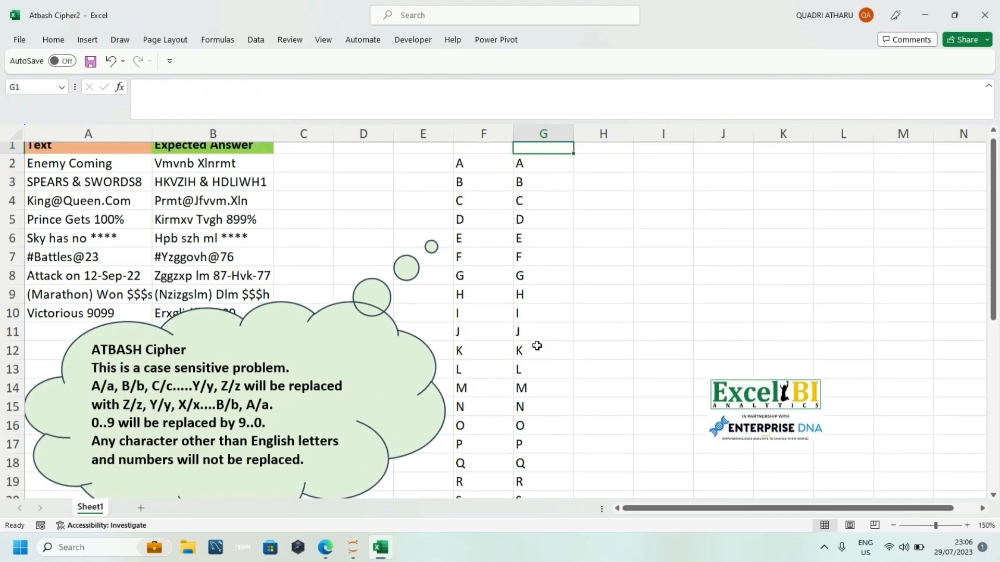
key("Delete")
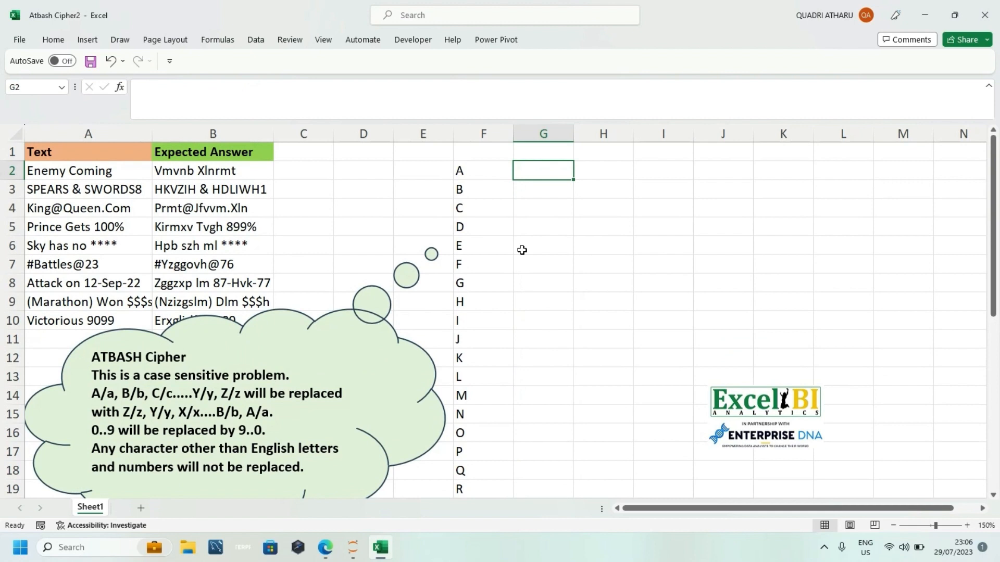
double_click(91, 209)
left_click(97, 228)
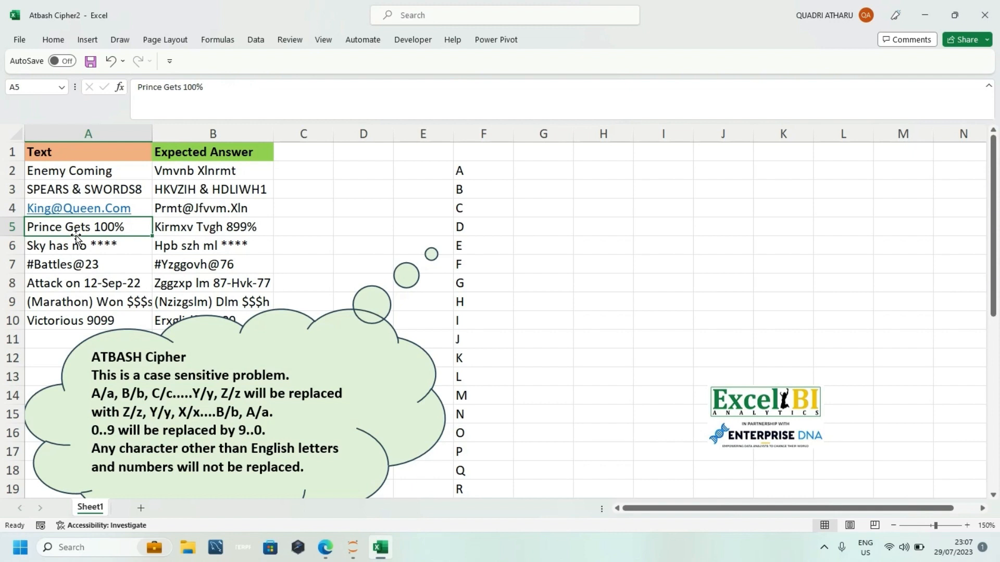
left_click(84, 240)
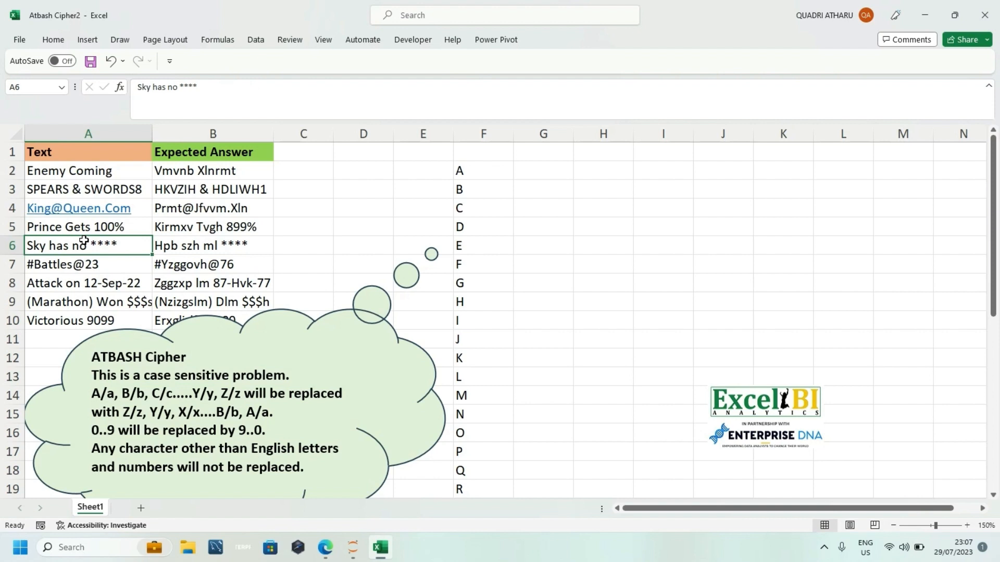
left_click(120, 222)
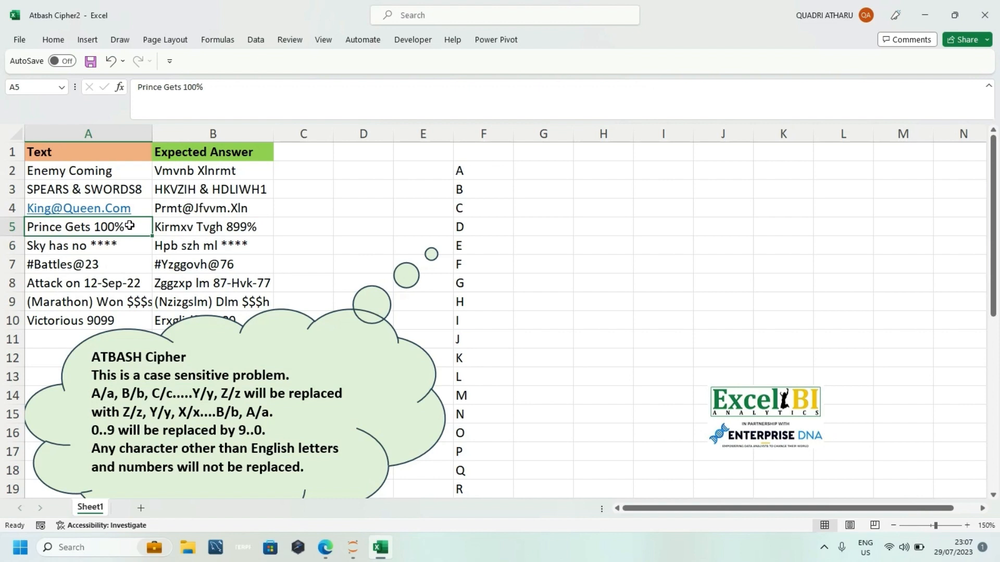
Step: Select the empty cell H2 for the solution formula
left_click(542, 161)
left_click(541, 172)
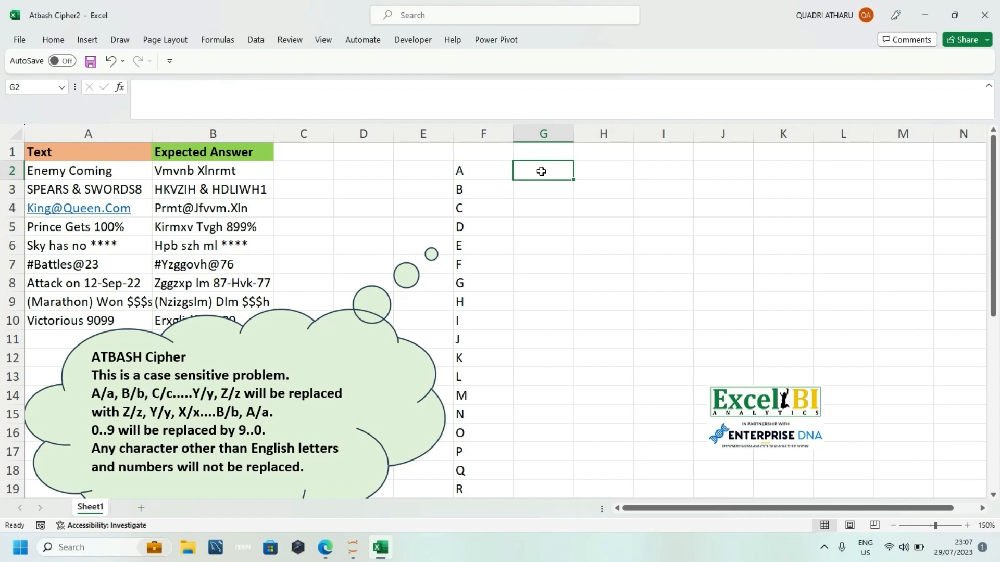
key("Right")
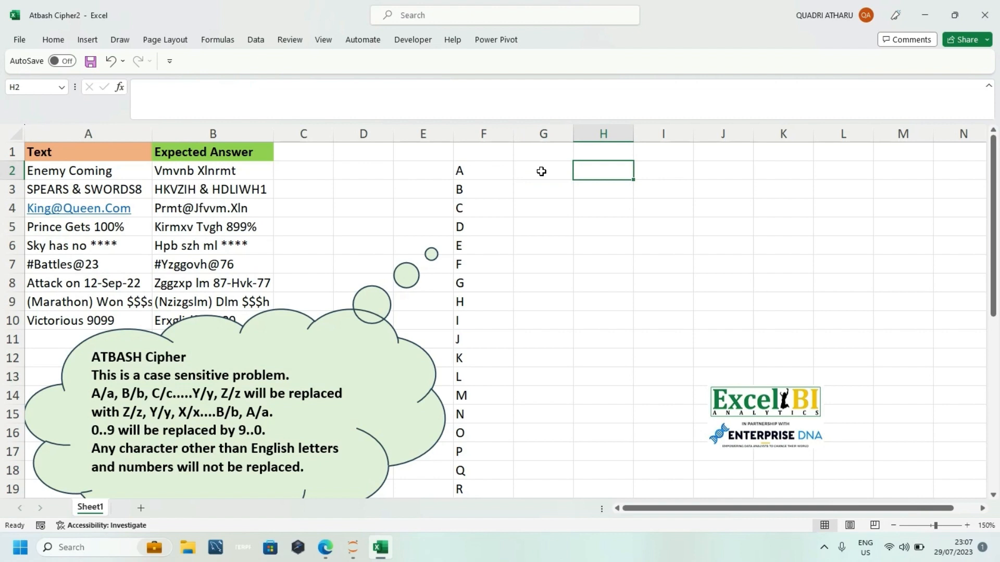
type("=mid")
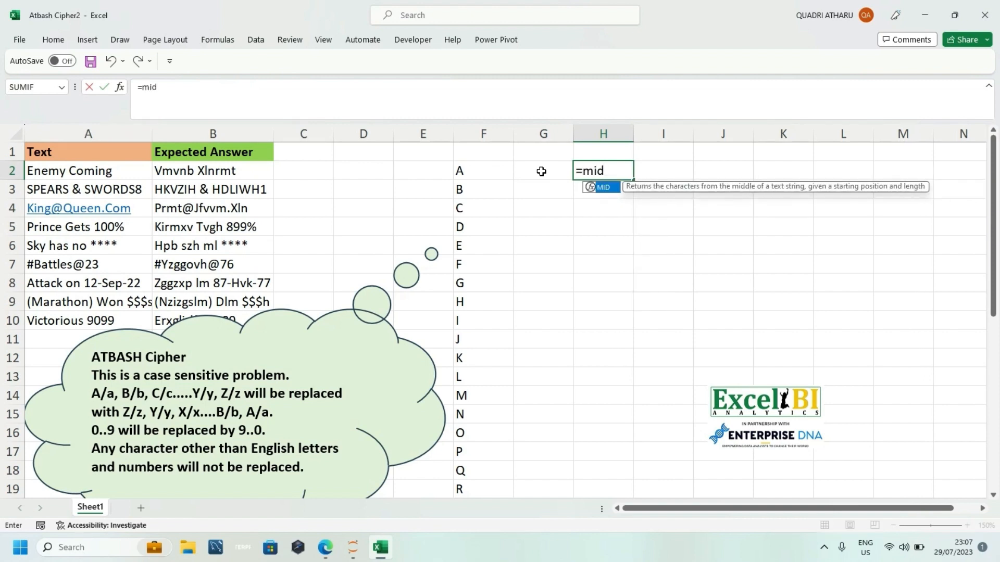
key("Tab")
key("BackSpace")
key("BackSpace")
key("BackSpace")
key("BackSpace")
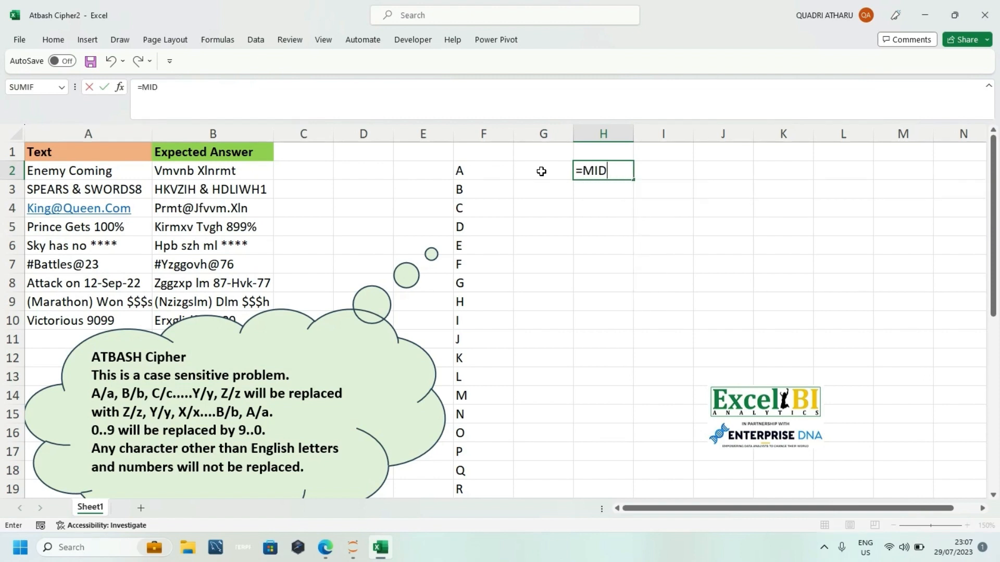
Step: Start a LET formula in H2 that defines the variable _text as cell A5
type("let")
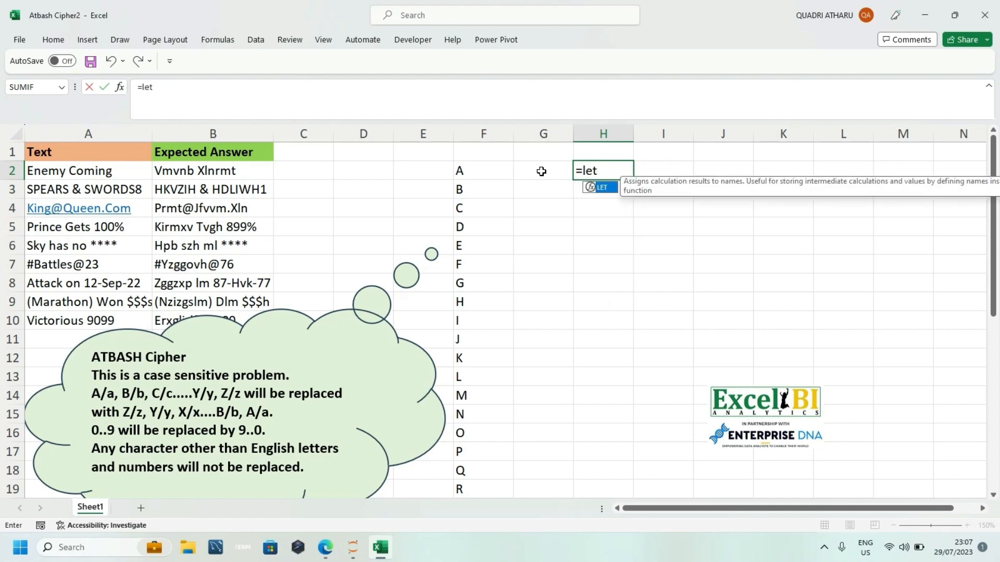
key("Tab")
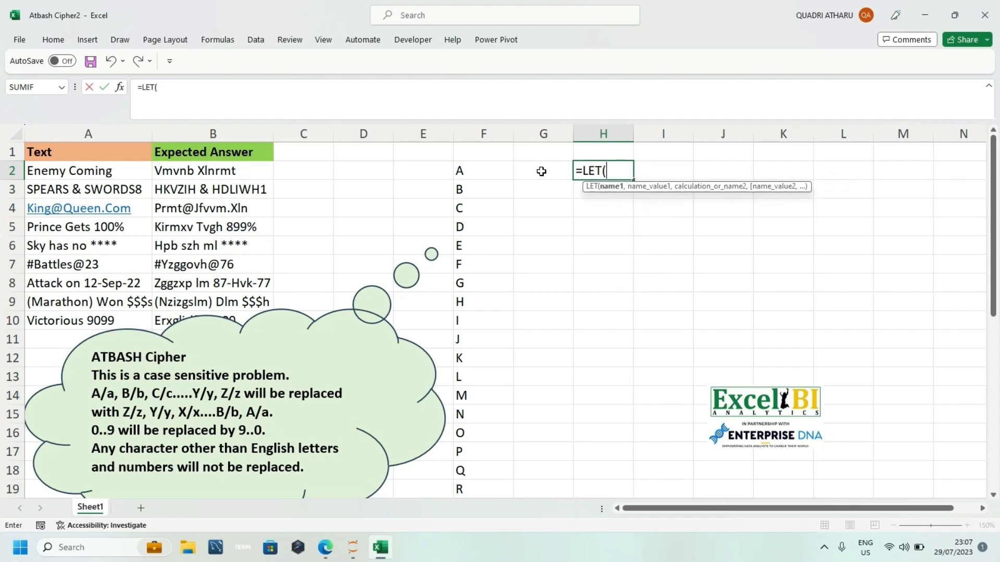
type("a,")
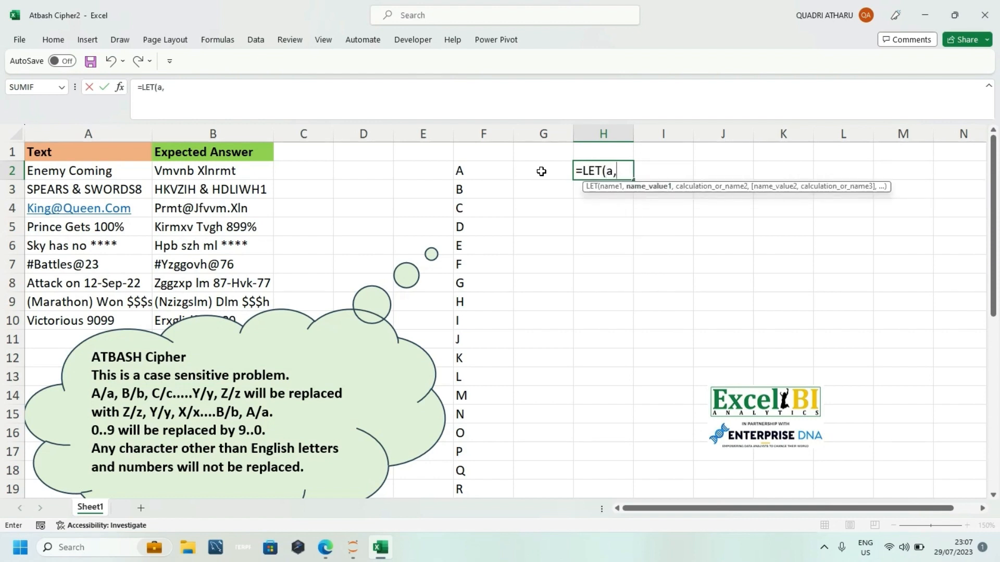
key("BackSpace")
key("BackSpace")
type("te")
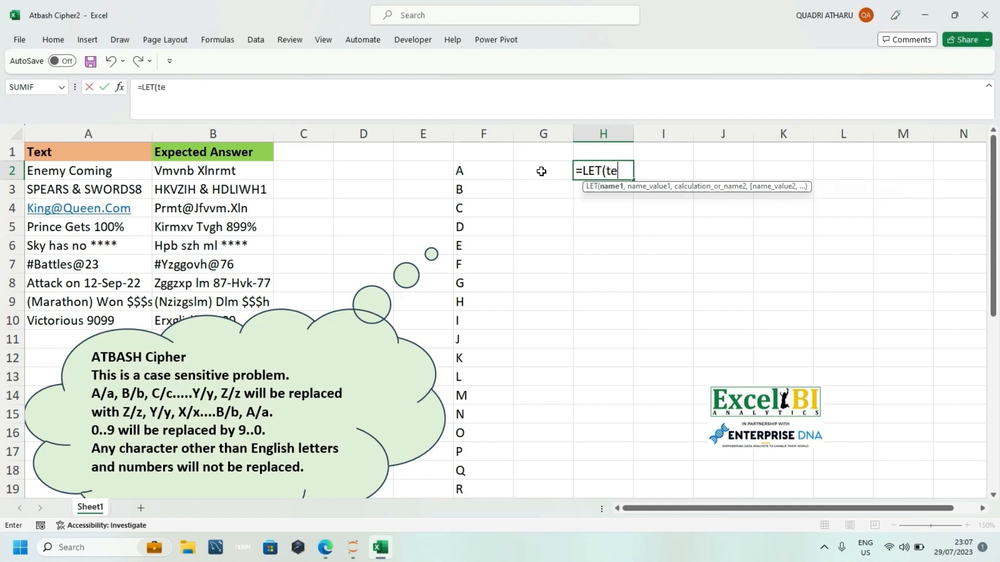
type("xt")
key("BackSpace")
key("BackSpace")
key("BackSpace")
key("BackSpace")
type("_text,")
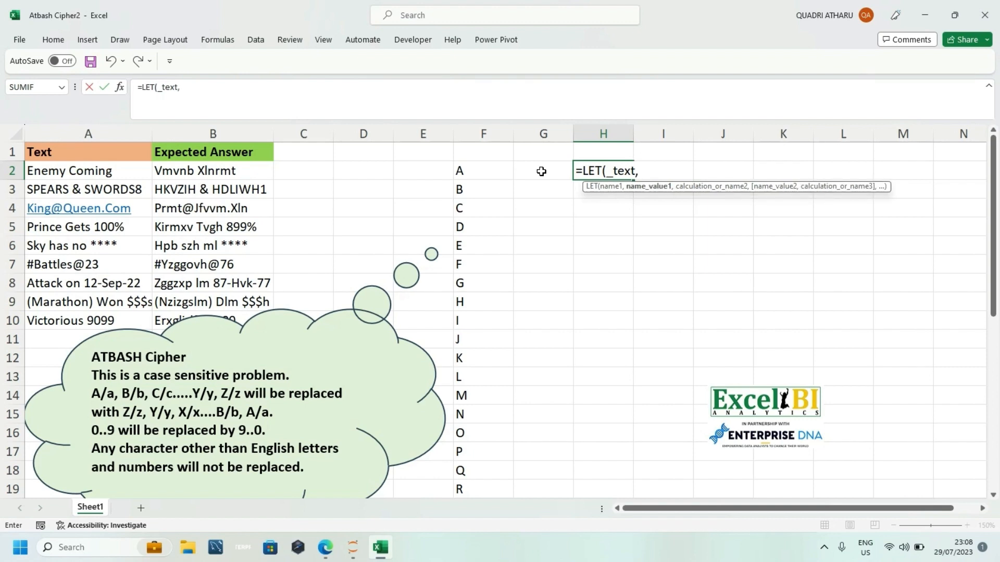
left_click(118, 224)
left_click(118, 224)
Step: Add a MID function to the LET formula with _text as its text argument
type(",m")
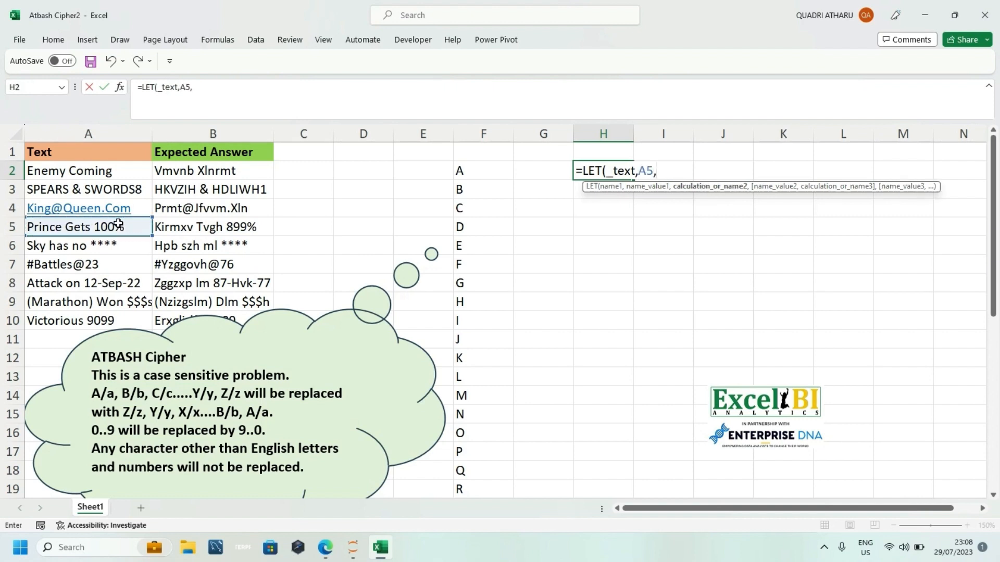
type("id")
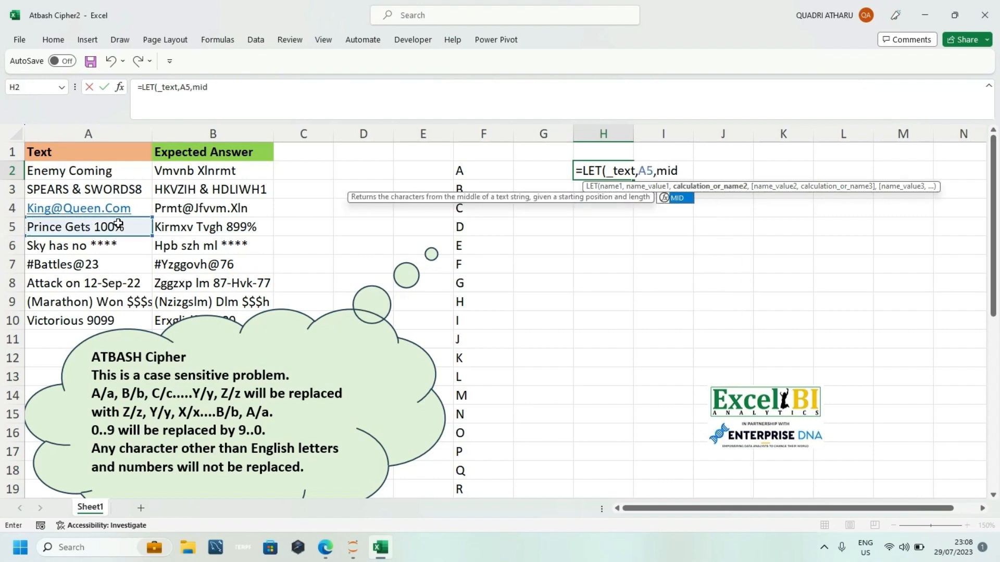
key("Tab")
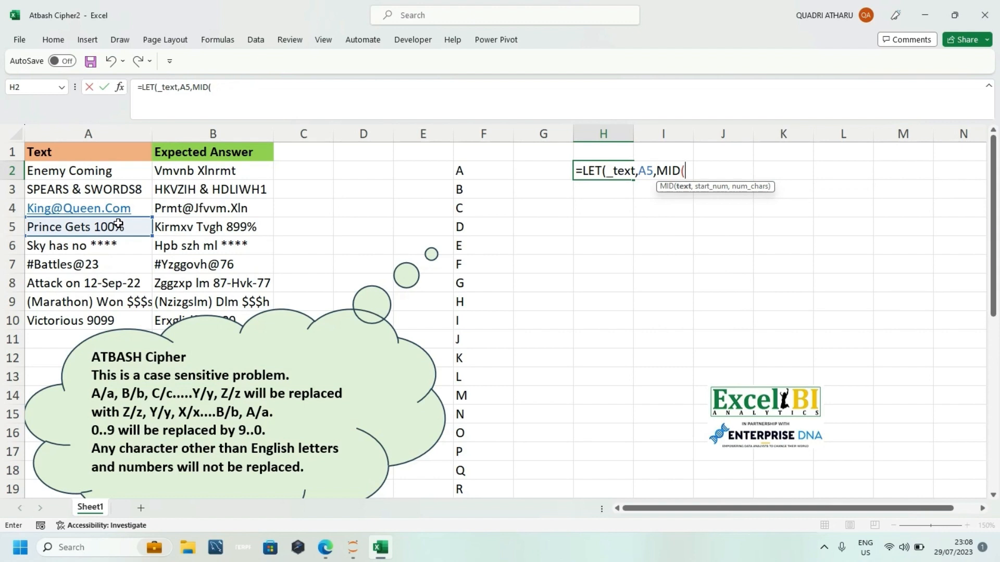
type("_text")
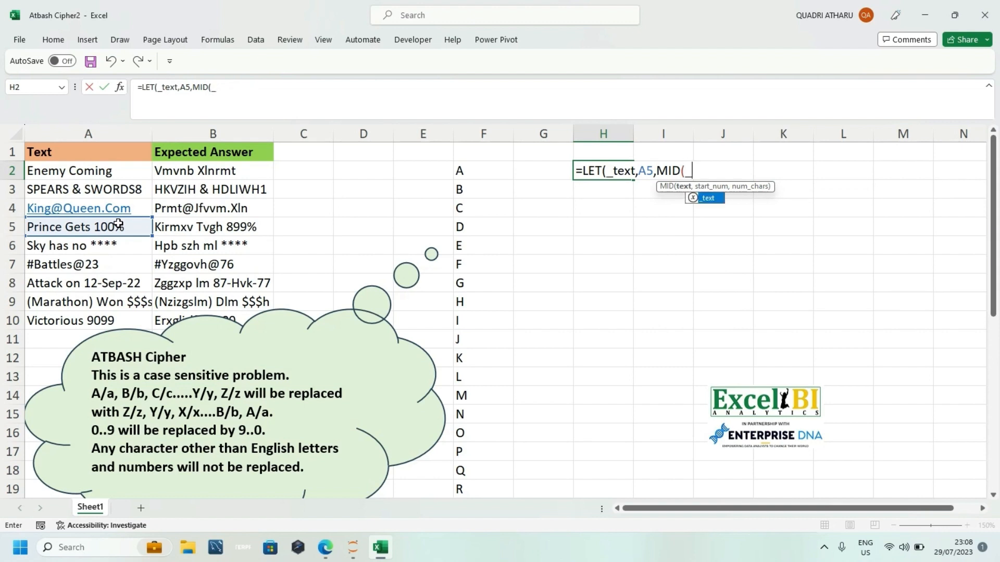
type(",")
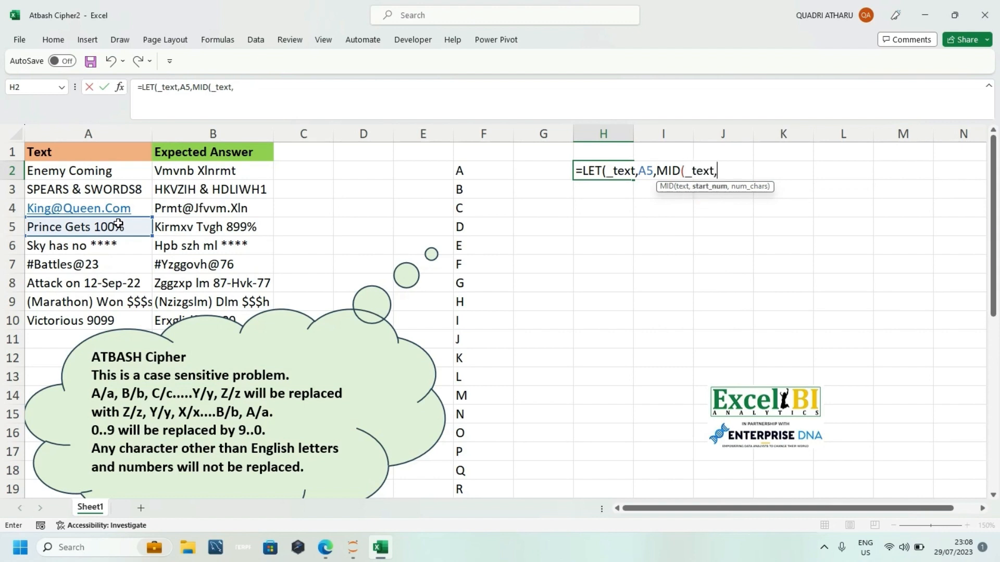
type("se")
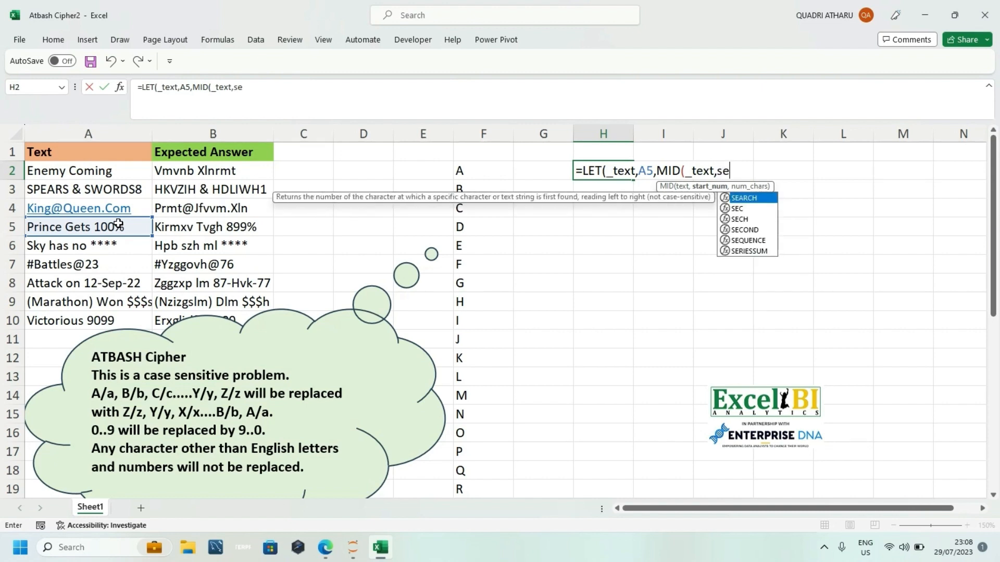
Step: Insert a SEQUENCE function as the start_num argument of MID in the H2 formula
key("Down")
key("Down")
key("Down")
key("Down")
key("Tab")
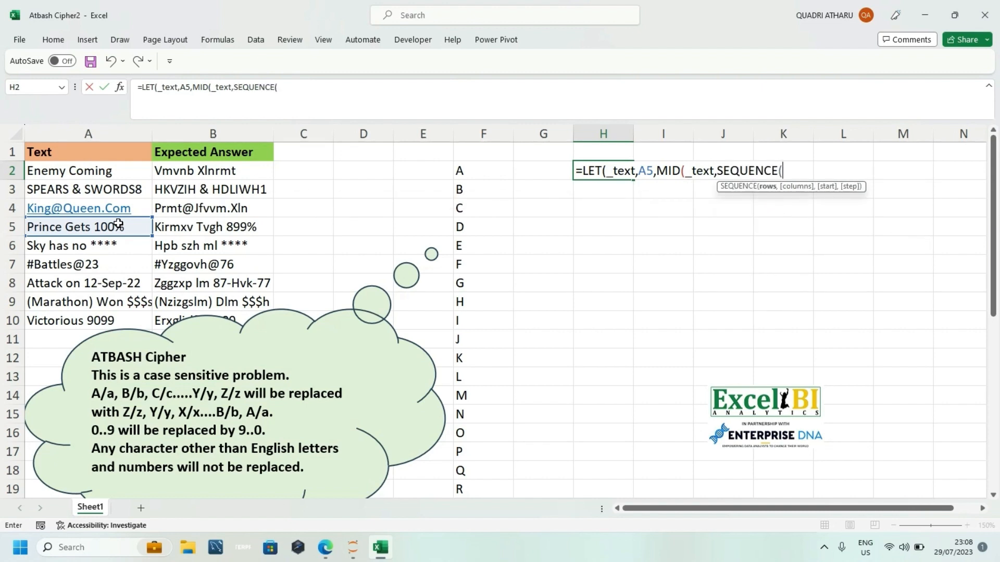
Step: Set the SEQUENCE rows argument to LEN(_text) and close the SEQUENCE function
type("len")
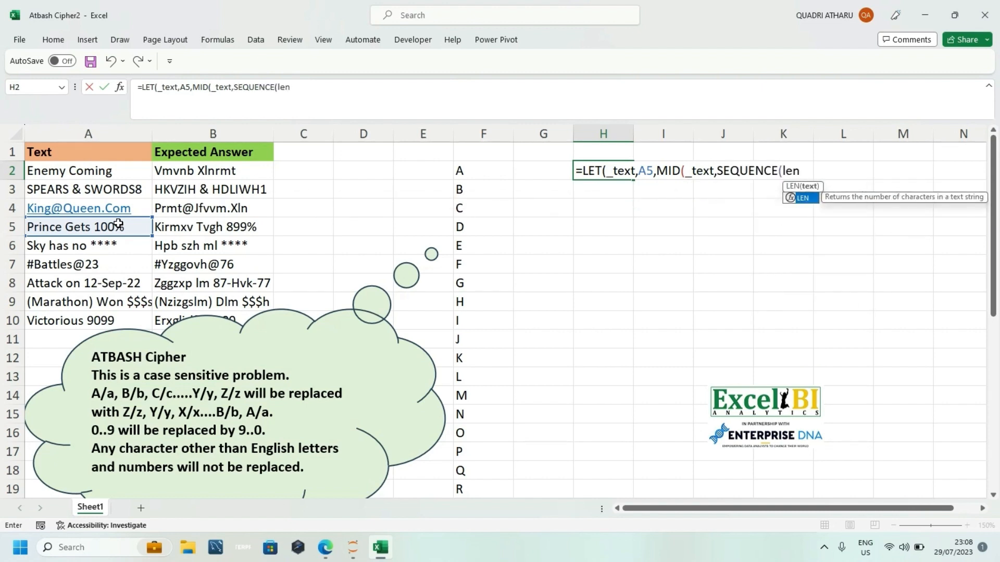
key("Tab")
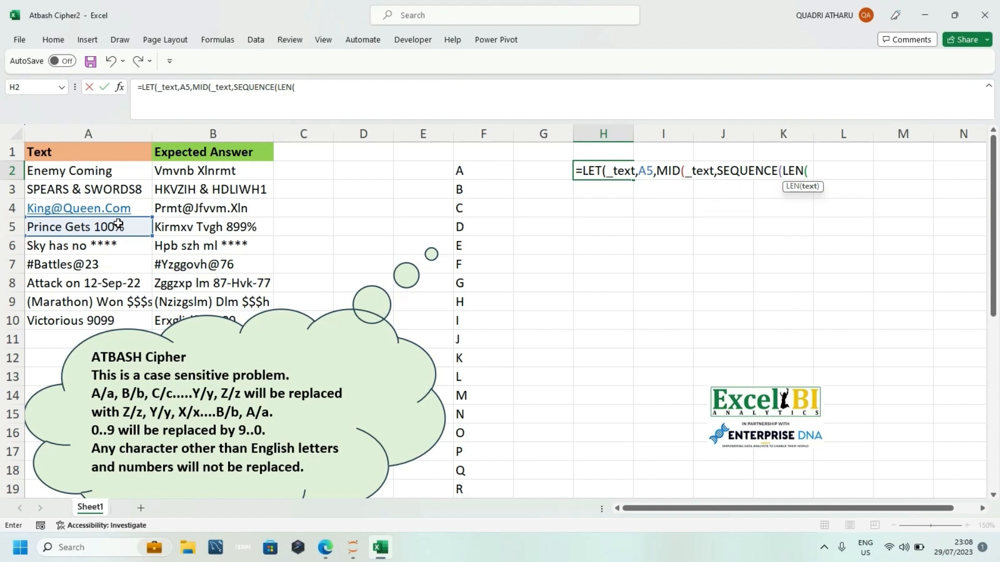
type("_")
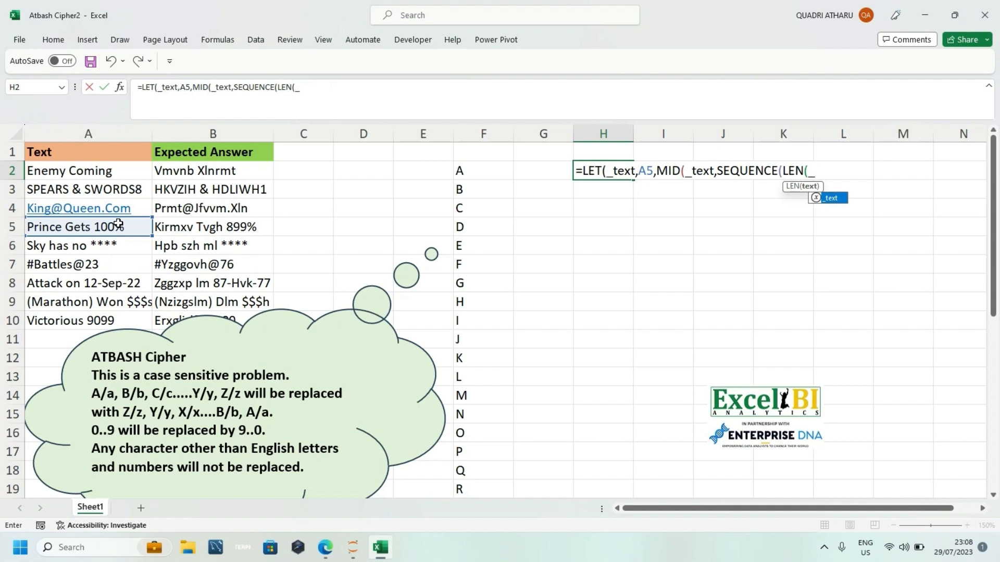
key("Tab")
type(")")
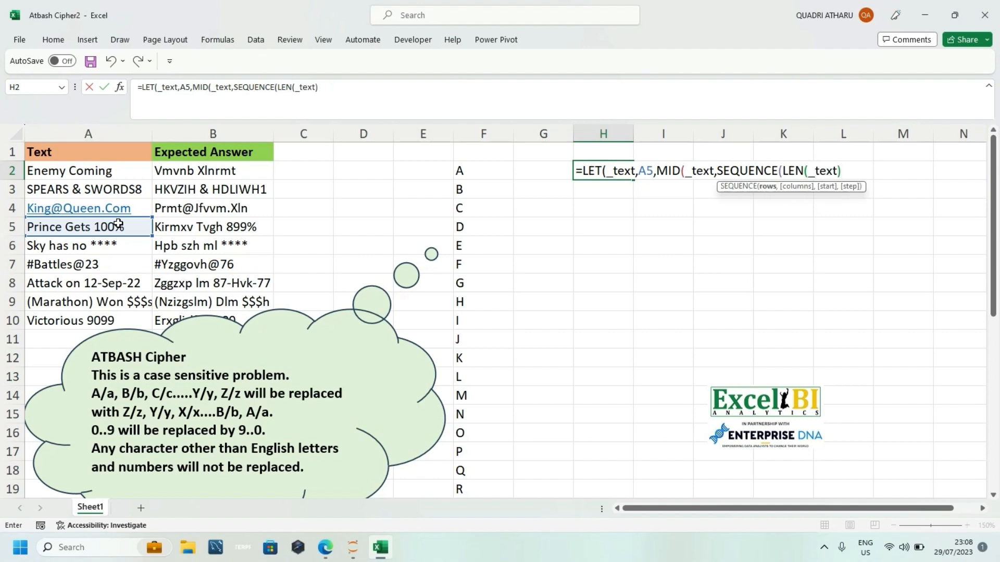
type(",")
key("BackSpace")
type(")")
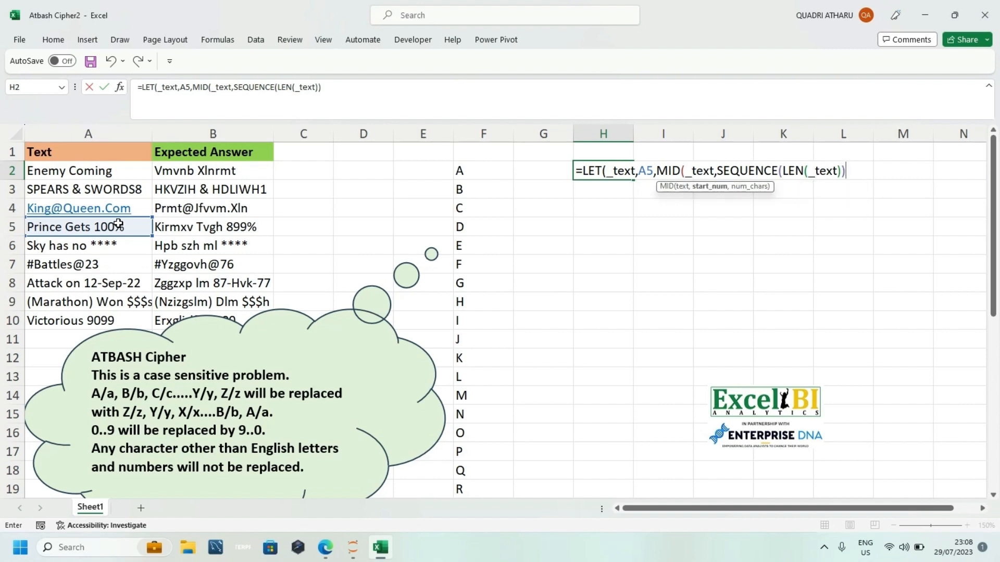
type(",1)")
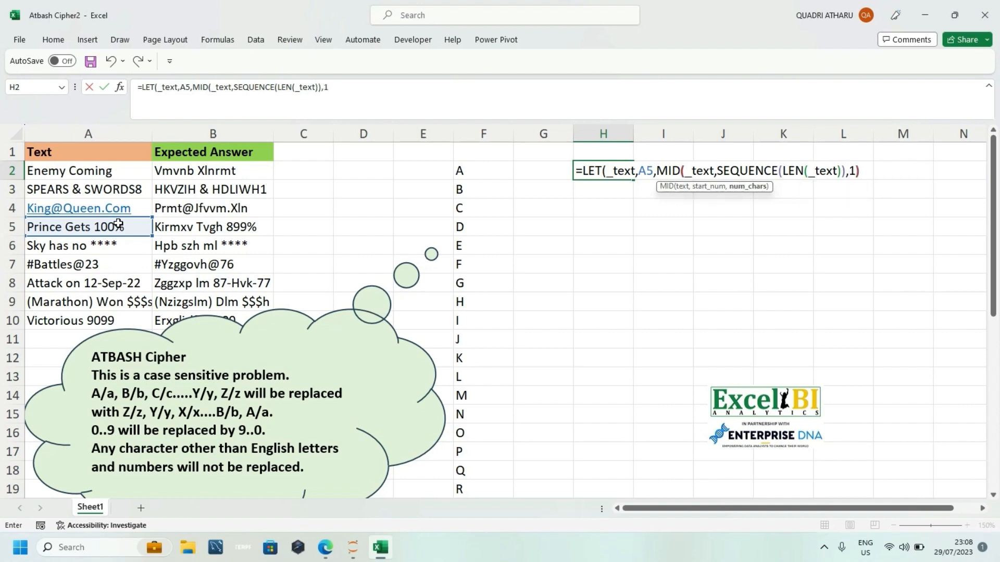
Step: Set the MID num_chars argument to 1 and enter the H2 formula, accepting the proposed closing-bracket correction
key("Return")
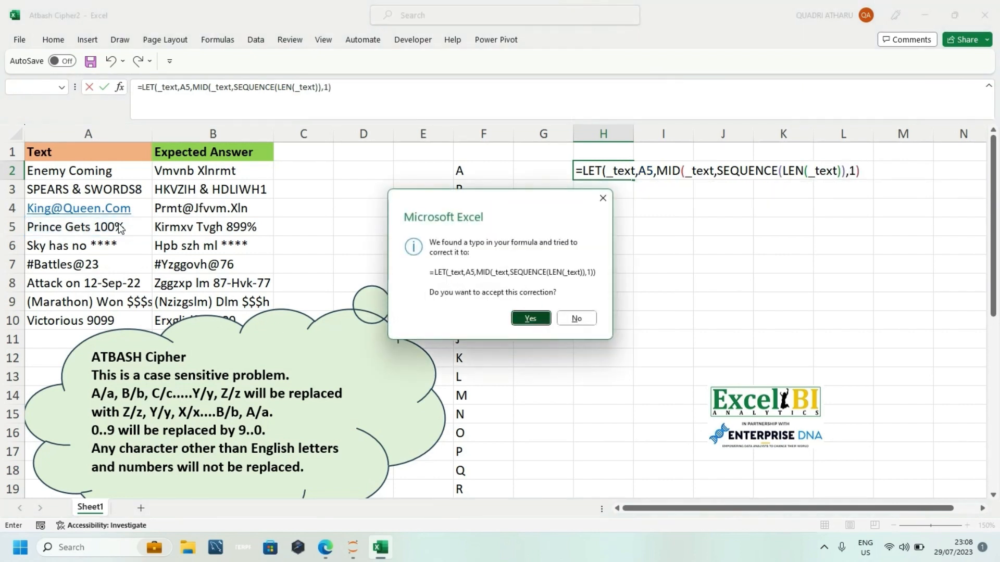
key("Return")
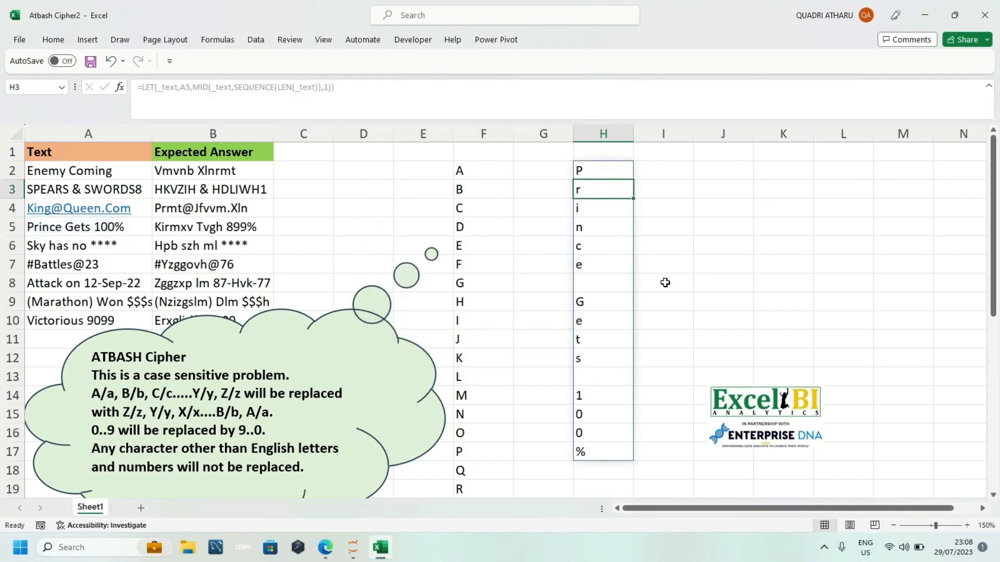
Step: Move the Excel BI logo picture away from the split characters, to about columns L to N, and reselect H2
left_click_drag(759, 394, 896, 369)
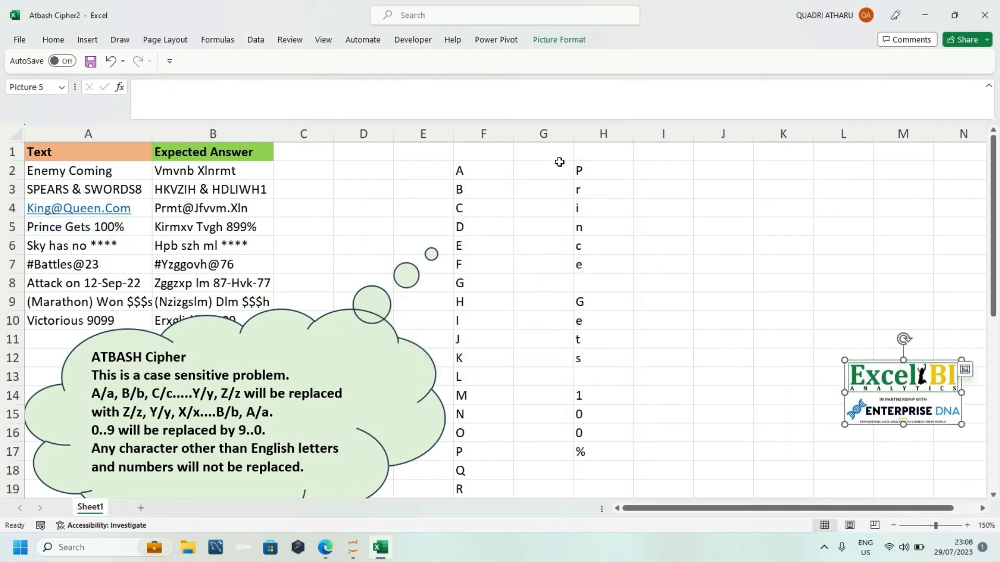
left_click(578, 166)
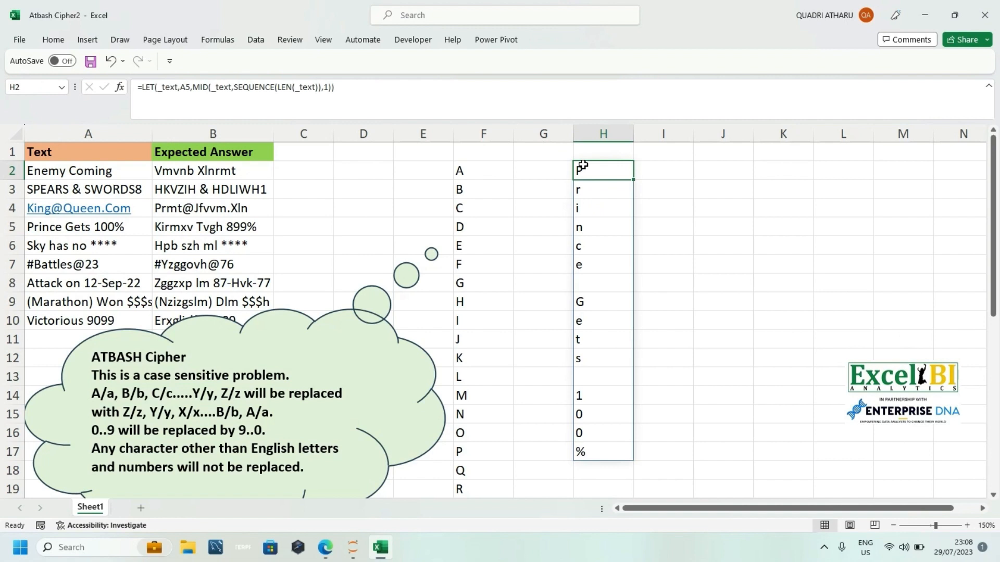
Step: Compare the letter list formula in F2 with the split characters formula in H2
left_click(637, 171)
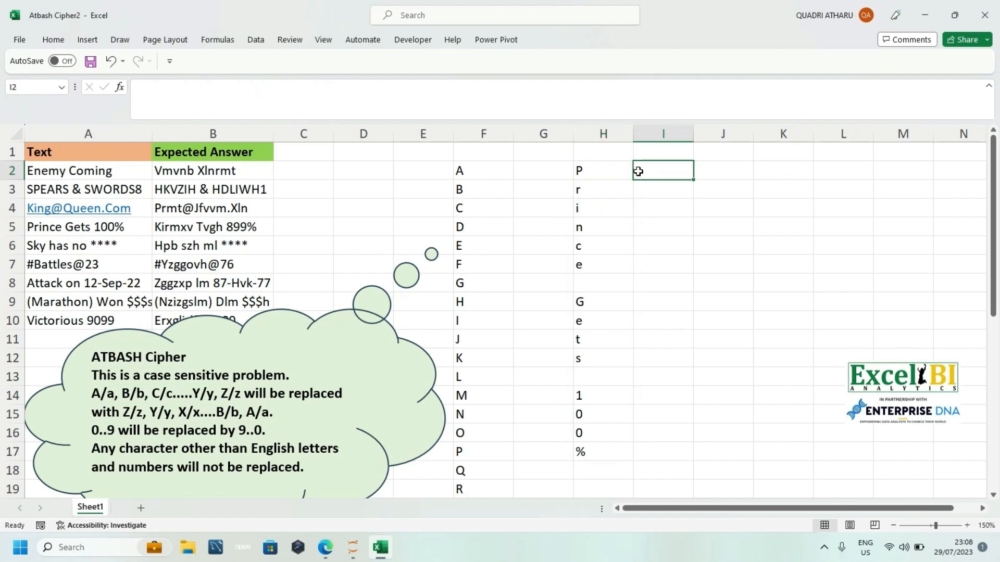
left_click(468, 172)
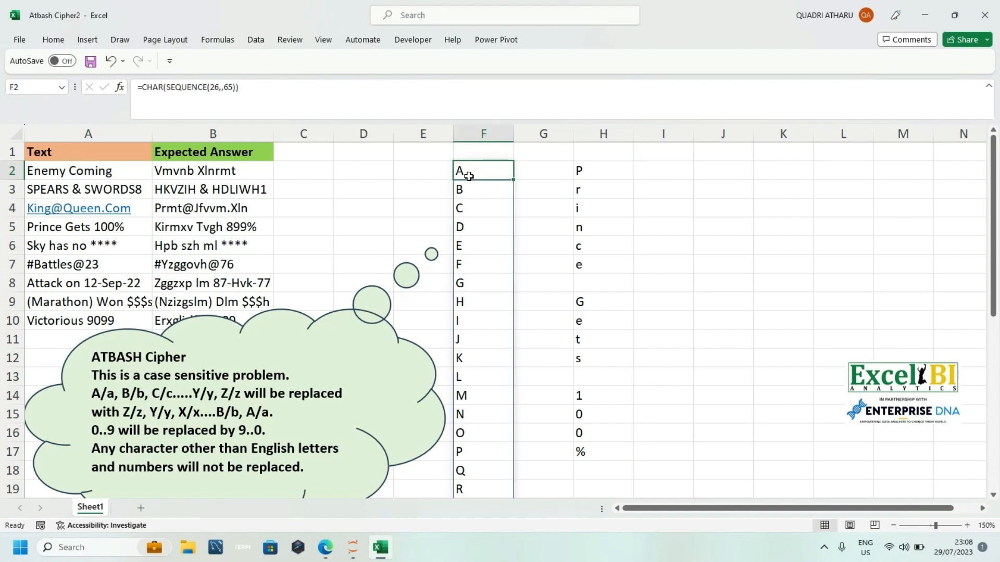
left_click(571, 171)
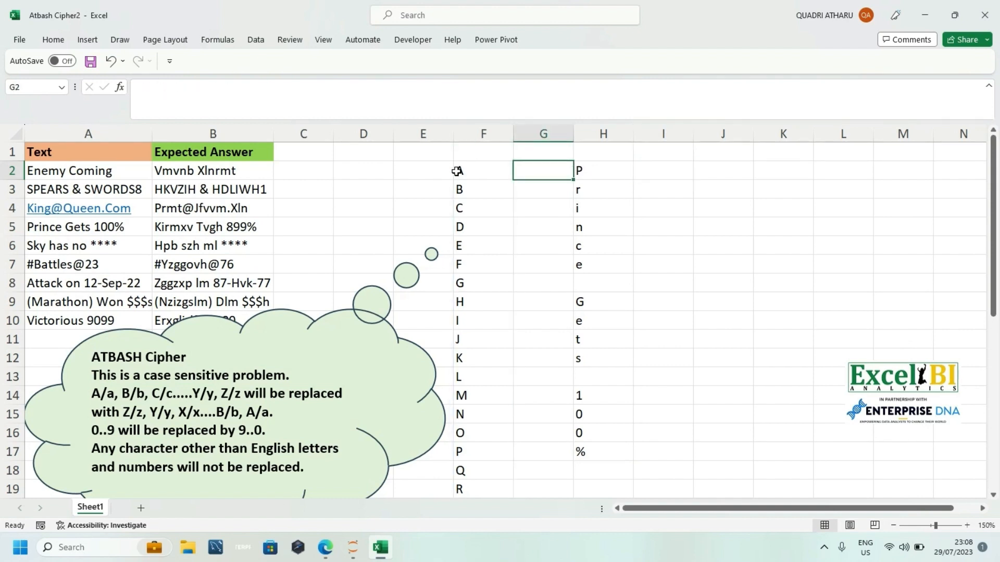
left_click(625, 164)
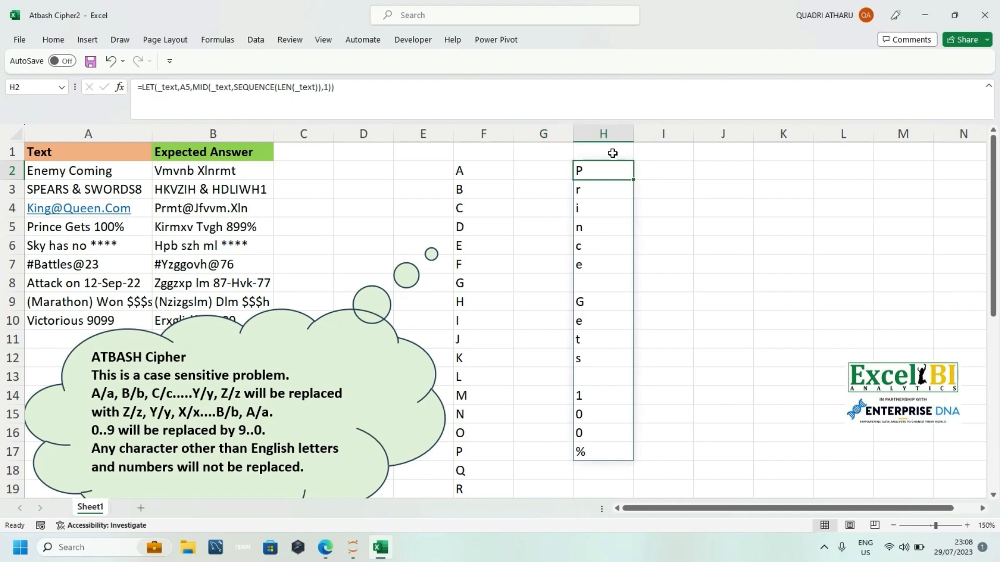
left_click(461, 168)
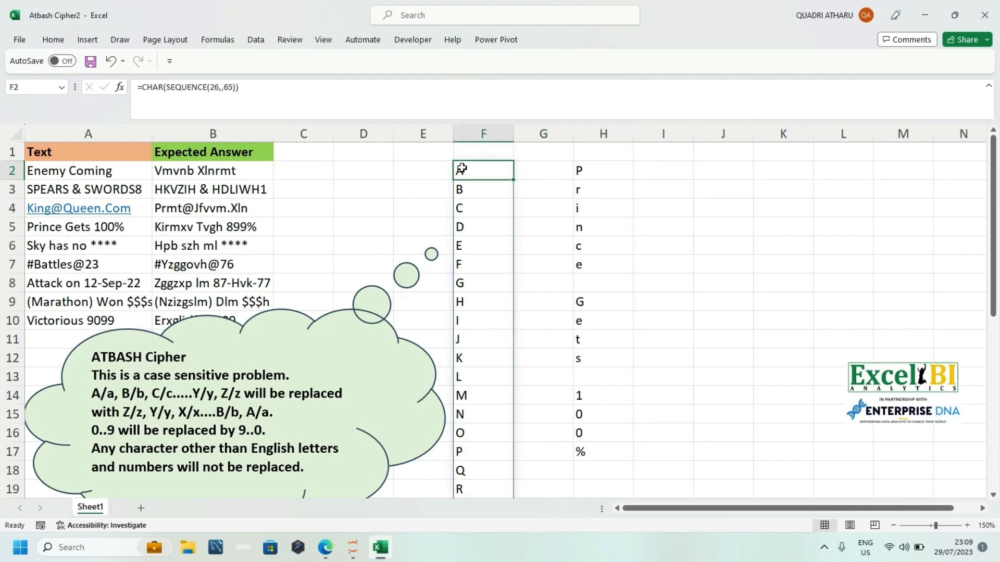
left_click(520, 173)
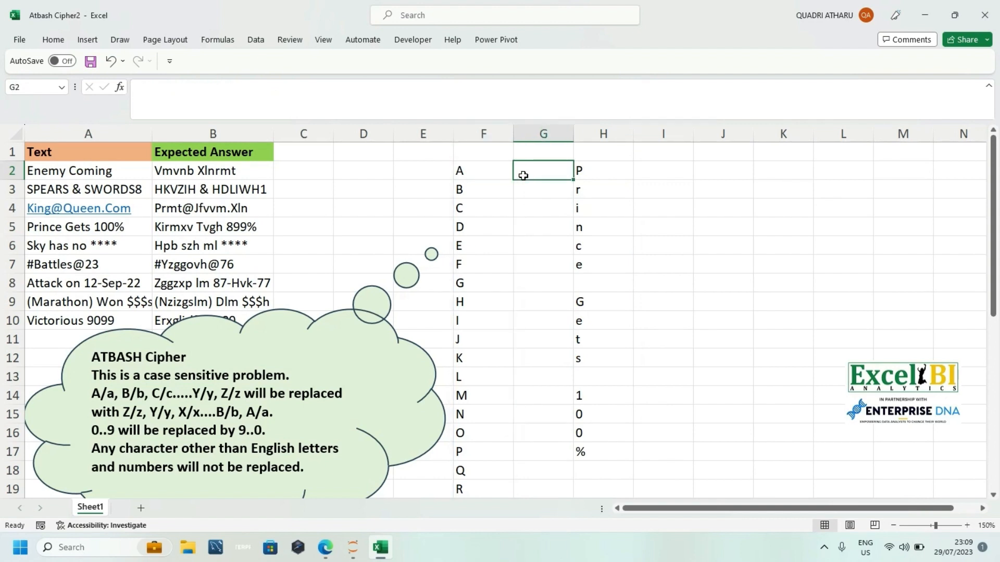
left_click(480, 168)
left_click(529, 171)
type("=")
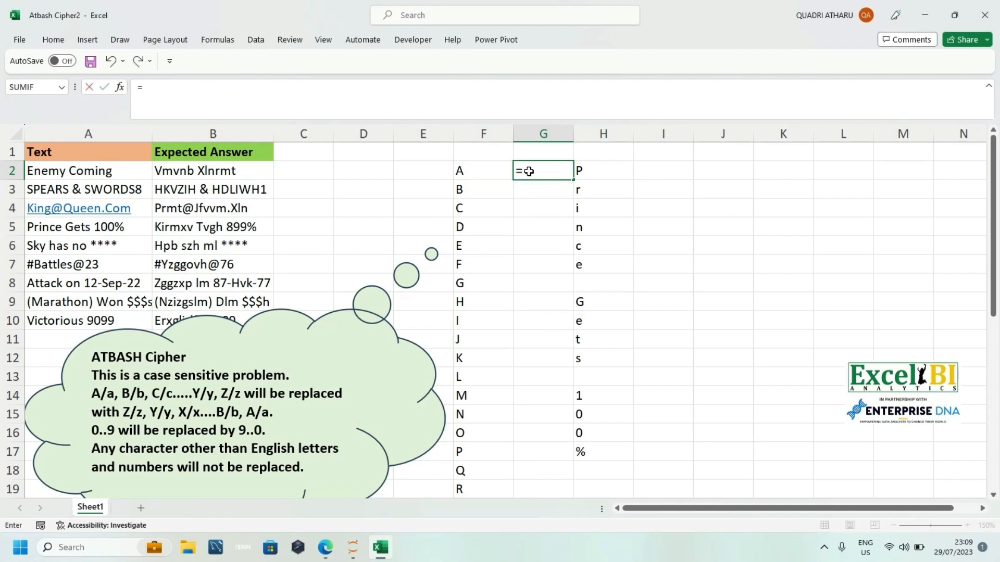
key("BackSpace")
key("Return")
Step: Enter an XMATCH formula in I2 that looks up the spilled characters H2# in the letter list F2#
left_click(473, 172)
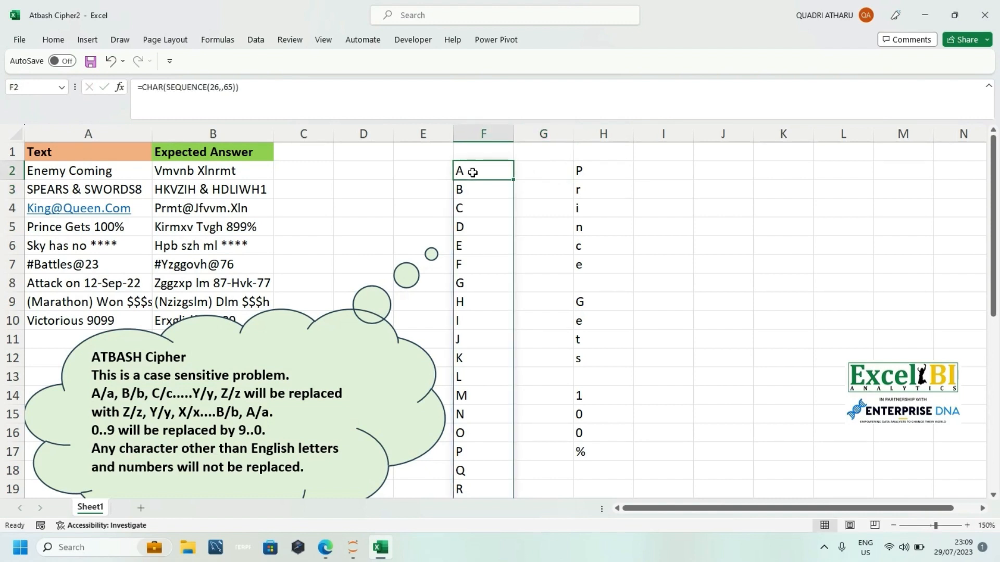
left_click(588, 173)
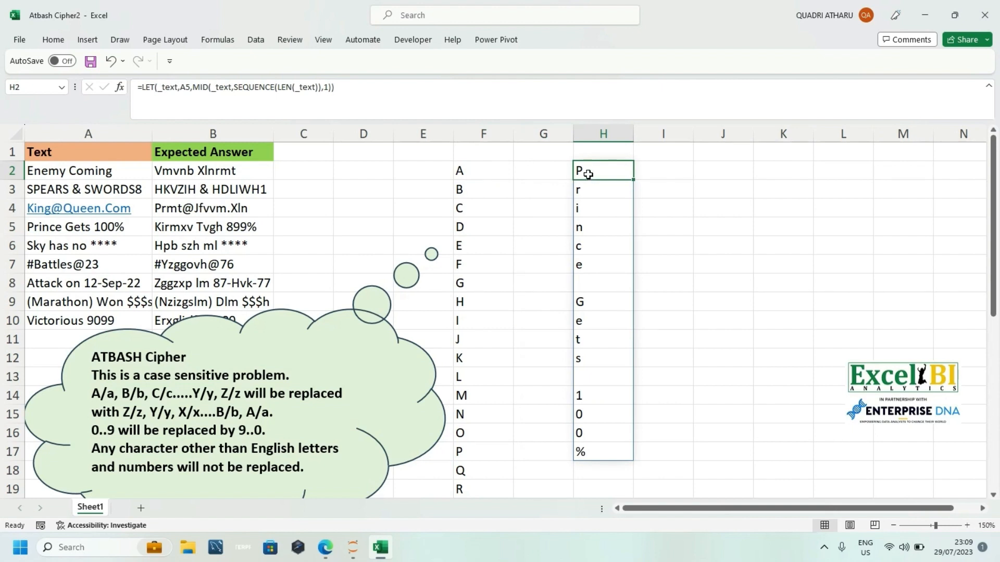
left_click(529, 163)
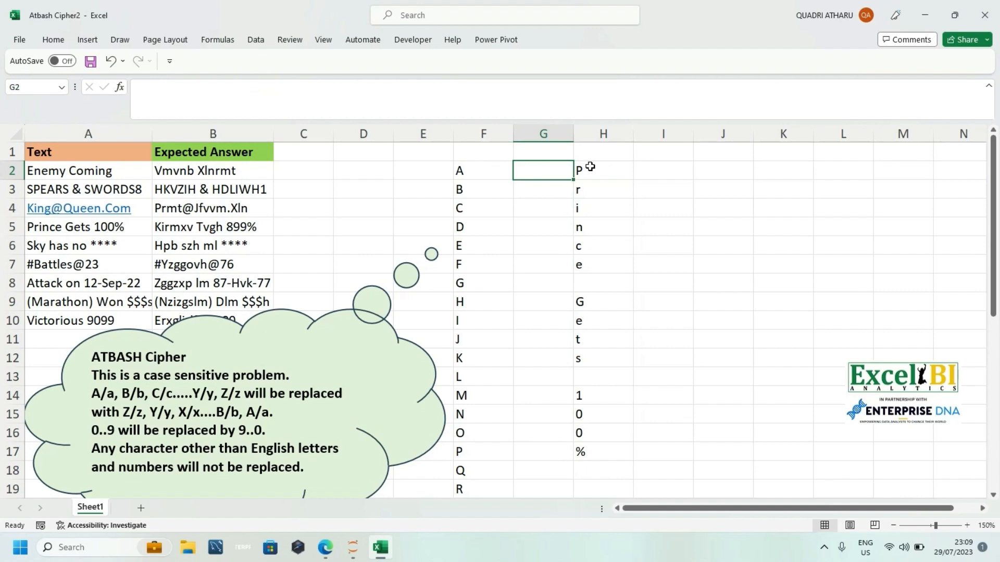
left_click(646, 168)
type("=xm")
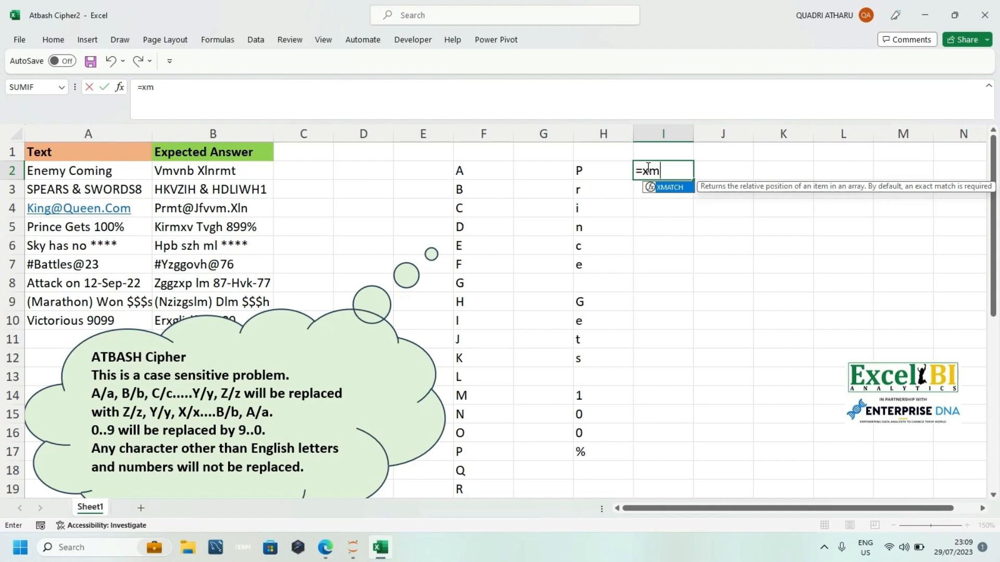
key("Tab")
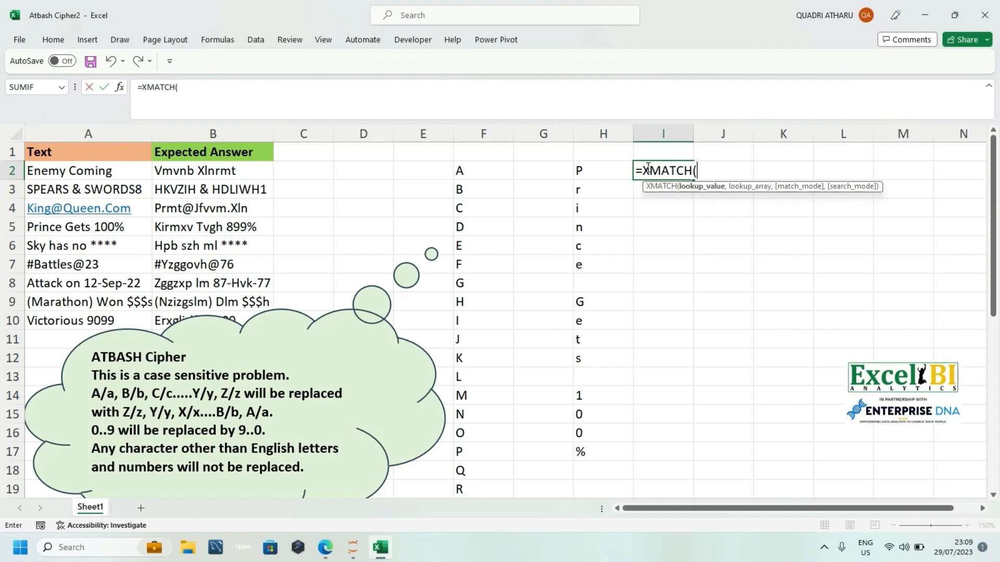
left_click(605, 171)
type("#,")
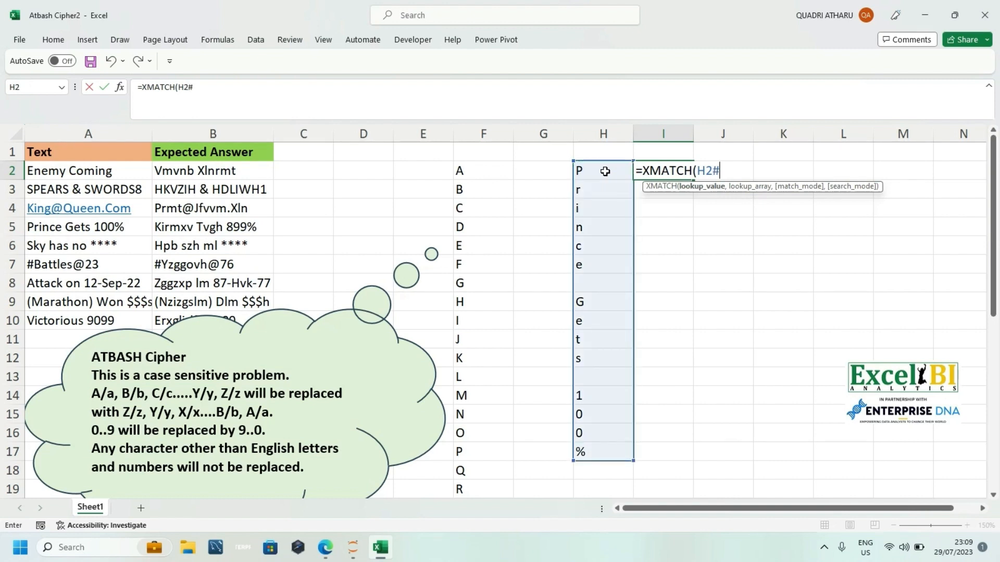
left_click(480, 176)
type("#")
key("Return")
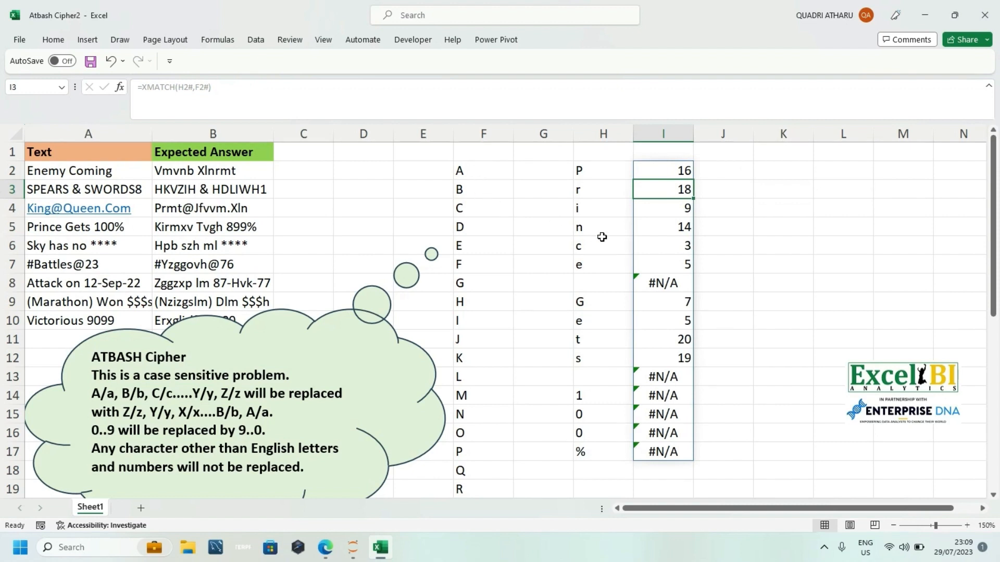
Step: Review the XMATCH formula in I2 and the letter list in column F that it searches
left_click(651, 167)
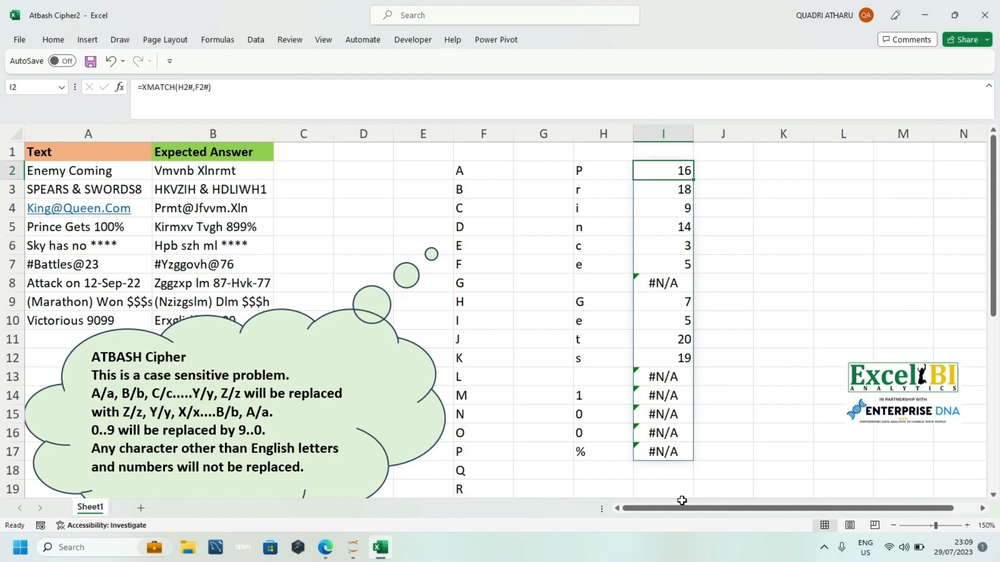
left_click_drag(684, 511, 687, 511)
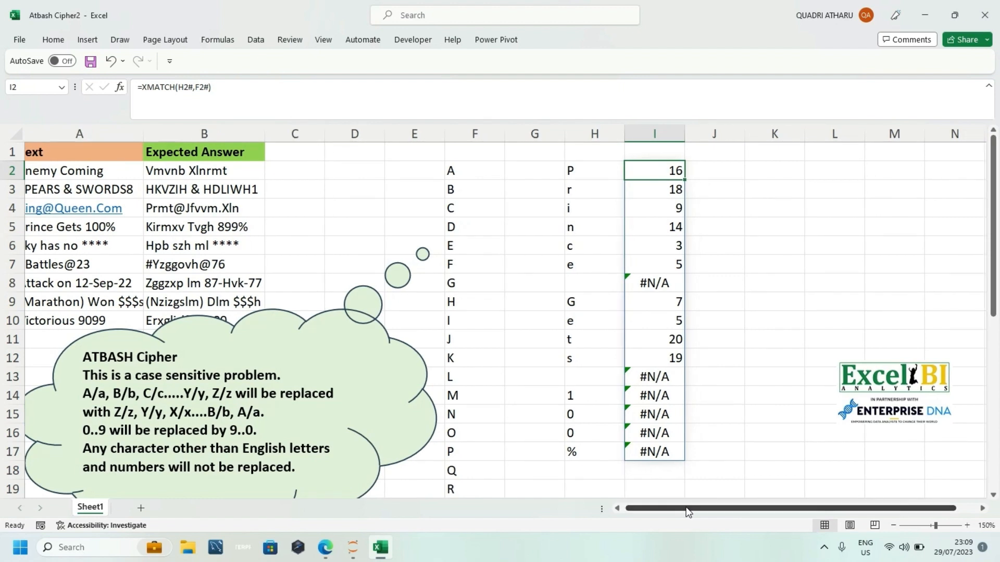
double_click(642, 173)
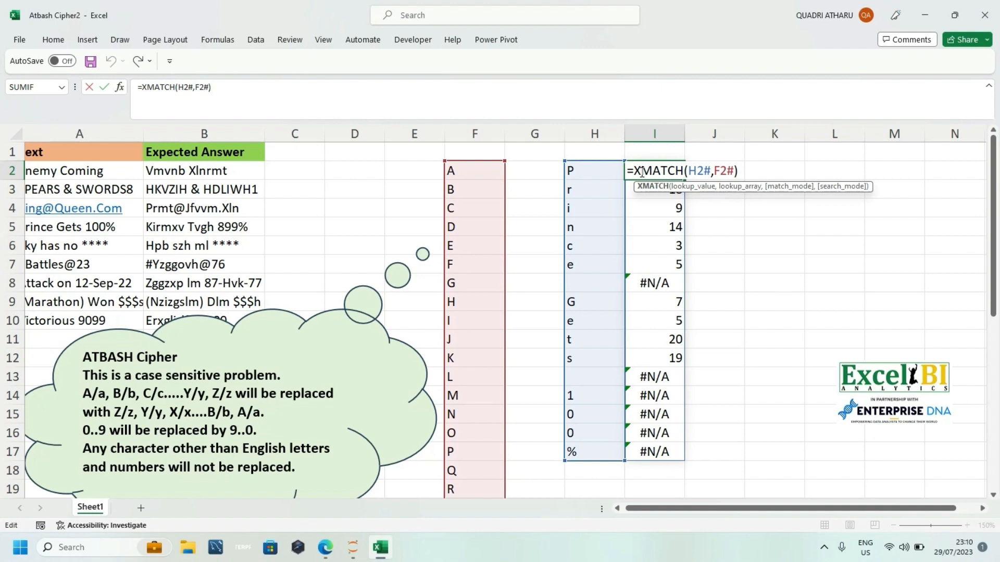
key("Return")
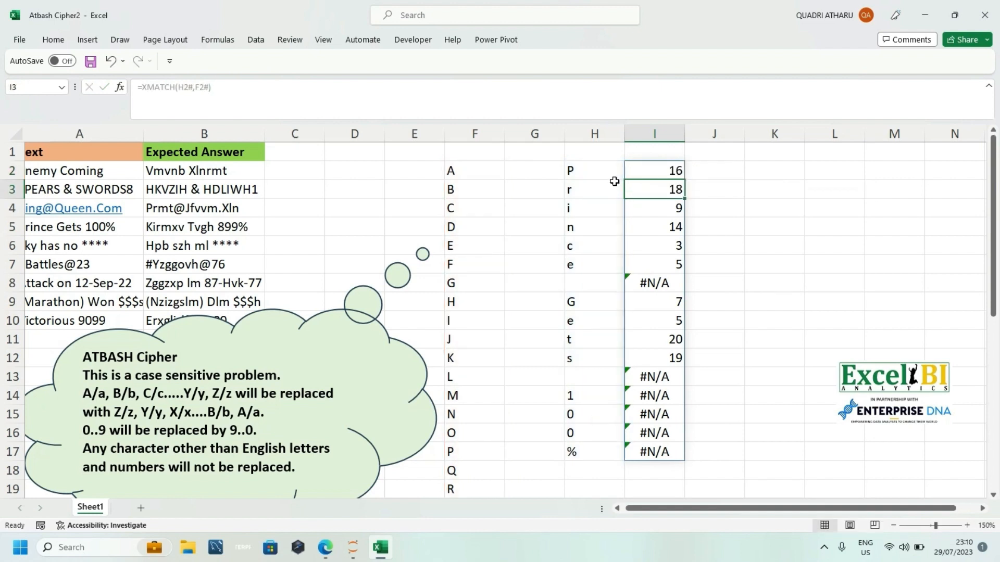
left_click(466, 233)
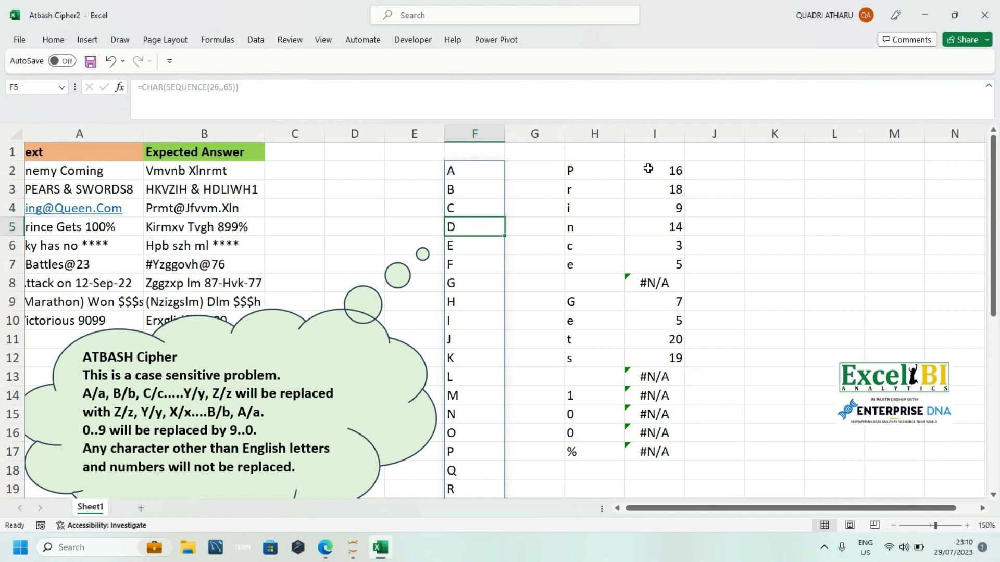
left_click(480, 174)
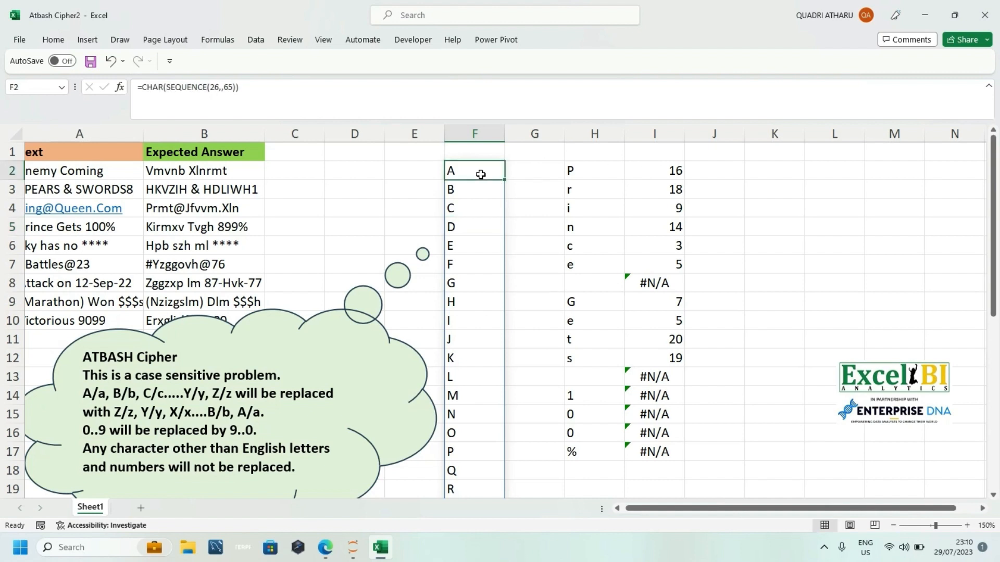
left_click(402, 153)
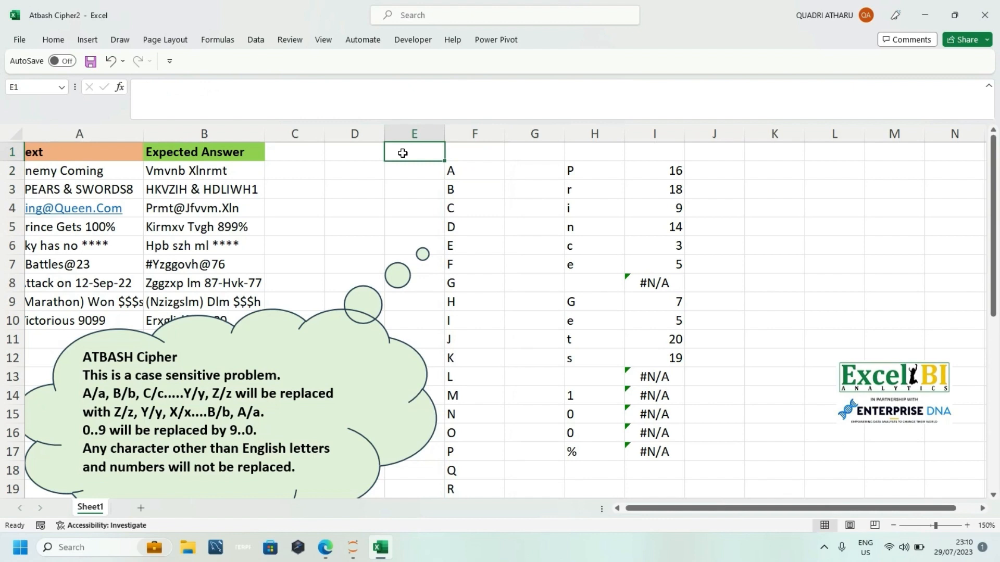
type("9")
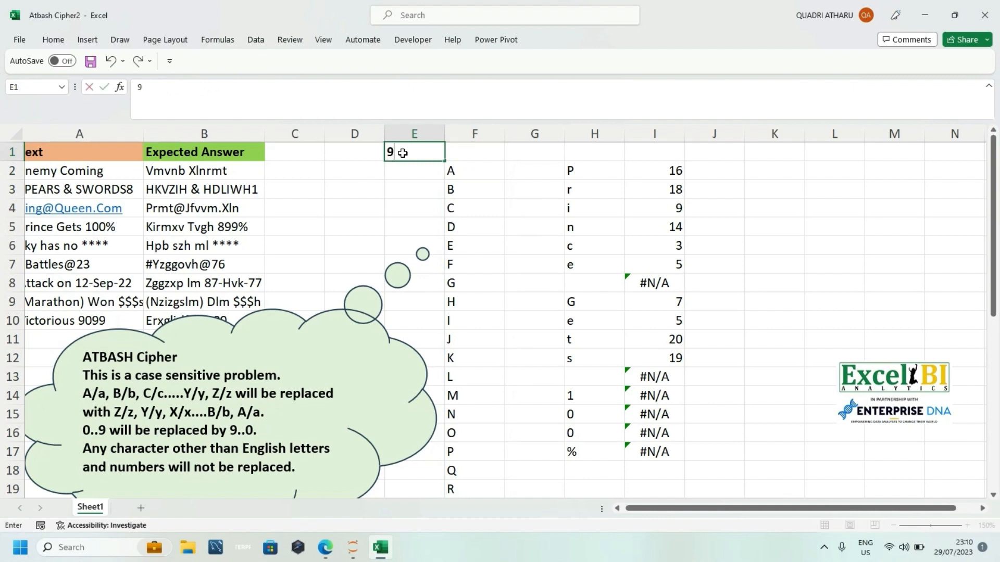
key("BackSpace")
type("9")
key("BackSpace")
key("Return")
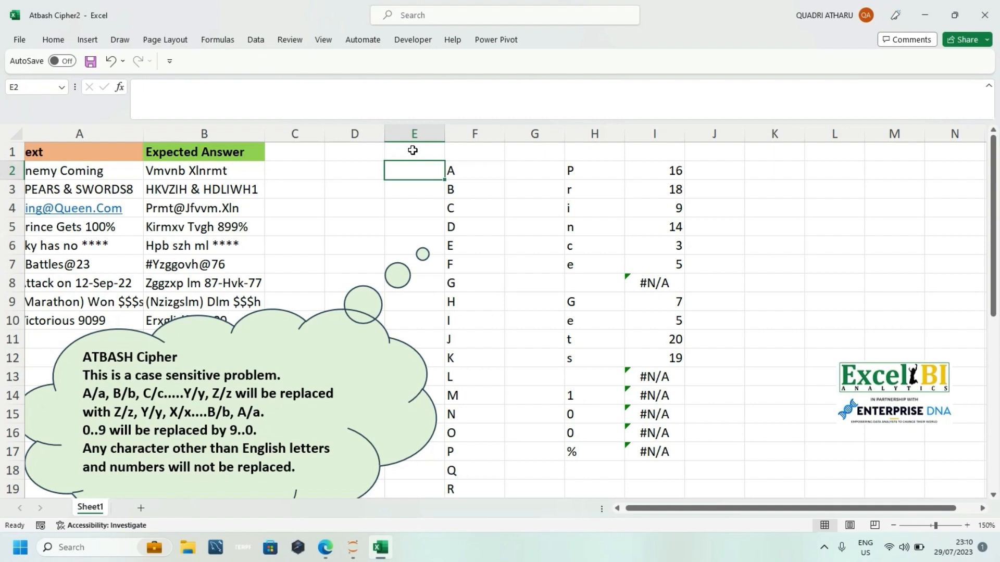
Step: Change the XMATCH formula in I2 to =27-XMATCH(H2#,F2#) so each letter's position is reversed
left_click(413, 150)
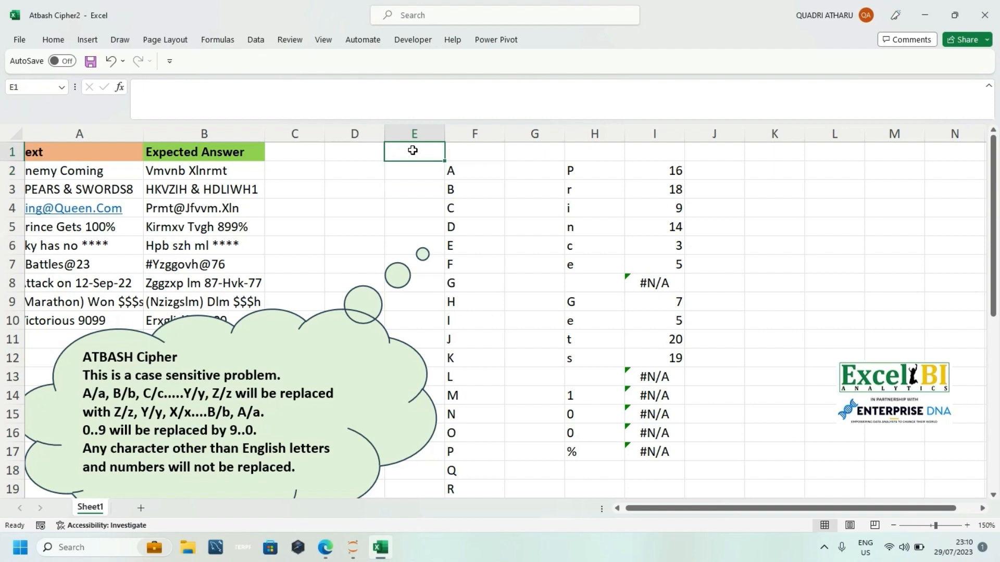
left_click(573, 170)
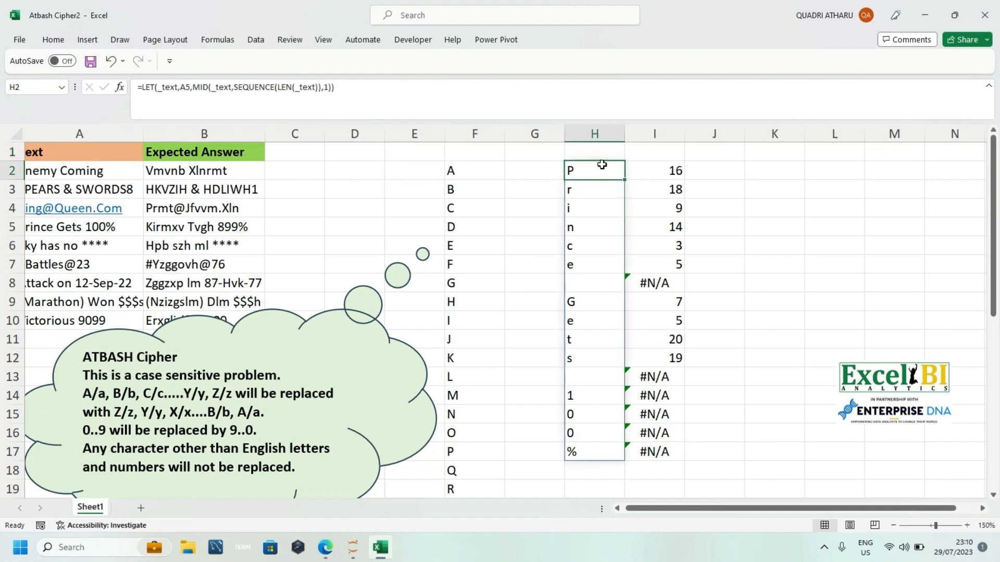
left_click(646, 172)
type("=XMATCH(H2#,F2#)")
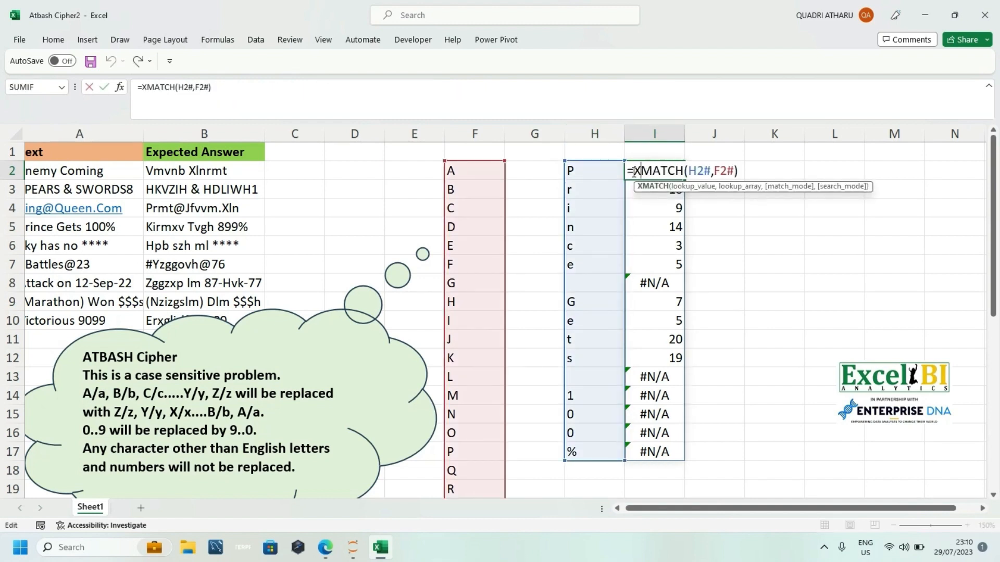
left_click(633, 172)
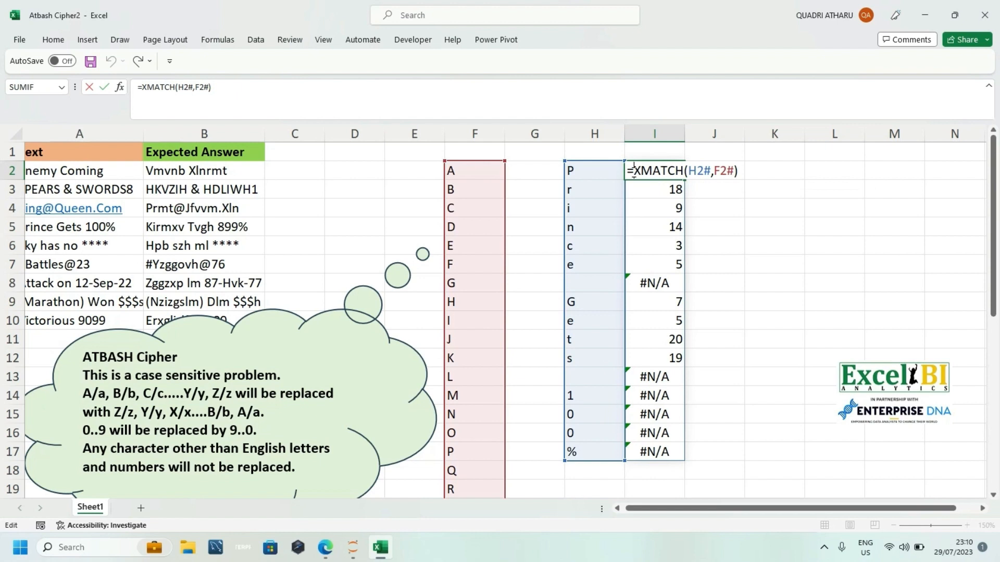
type("27")
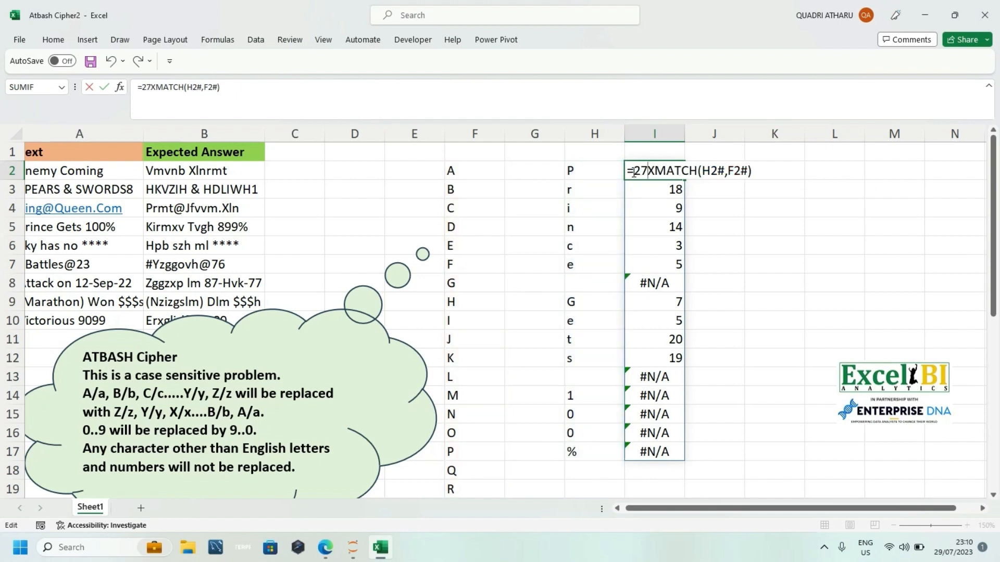
type("-")
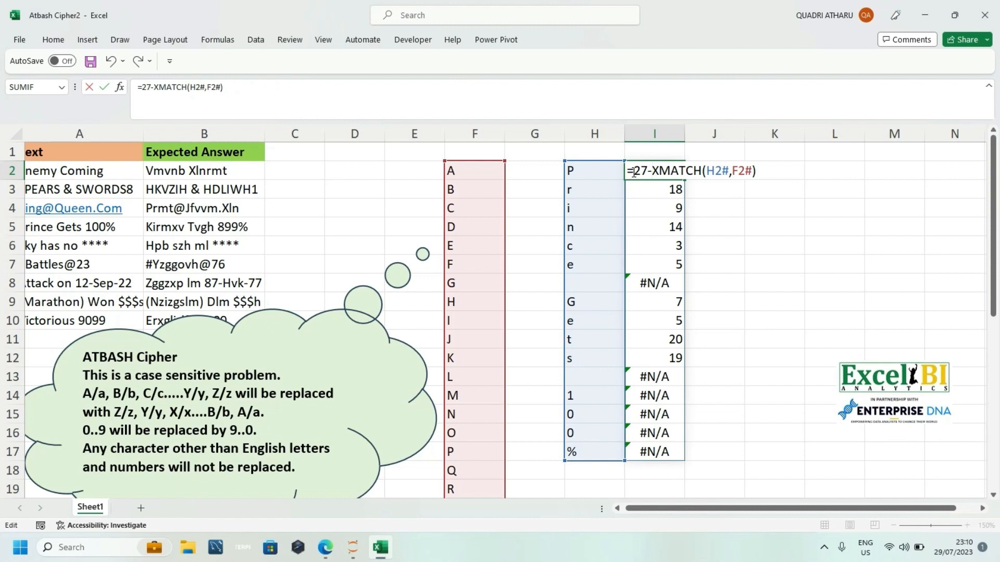
key("Return")
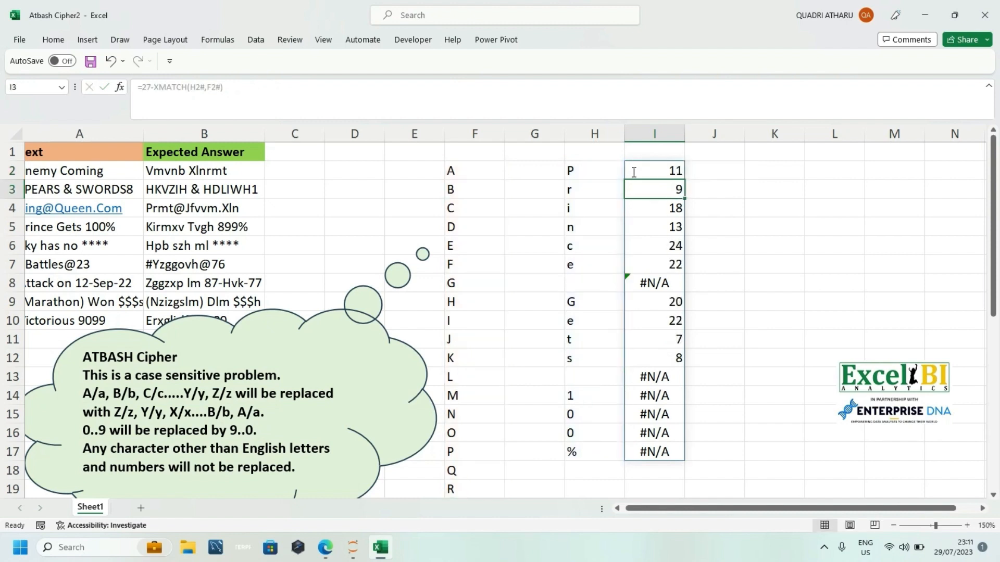
Step: Review the reversed position formula in I2 and the split characters formula in H2
double_click(634, 173)
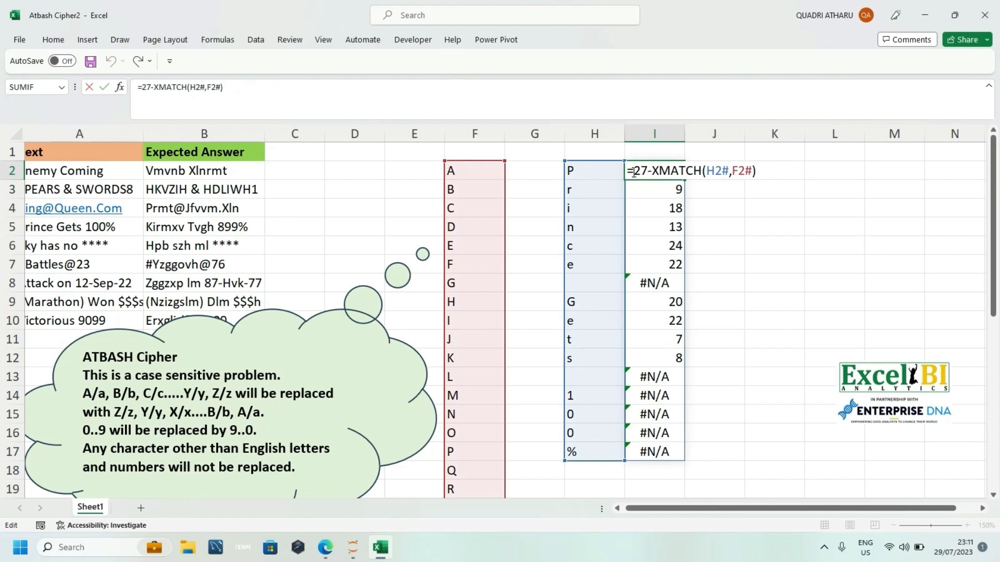
key("Return")
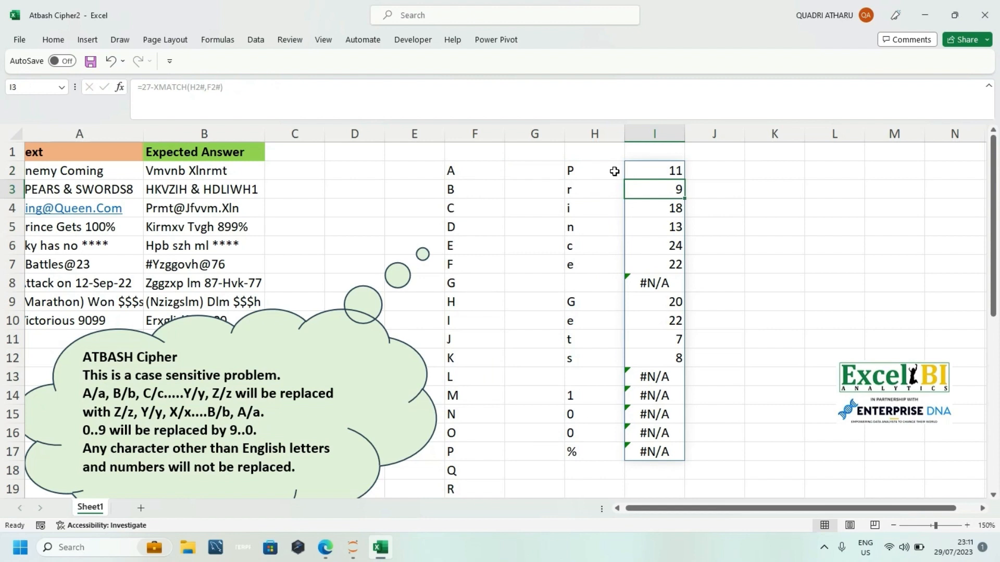
left_click(645, 172)
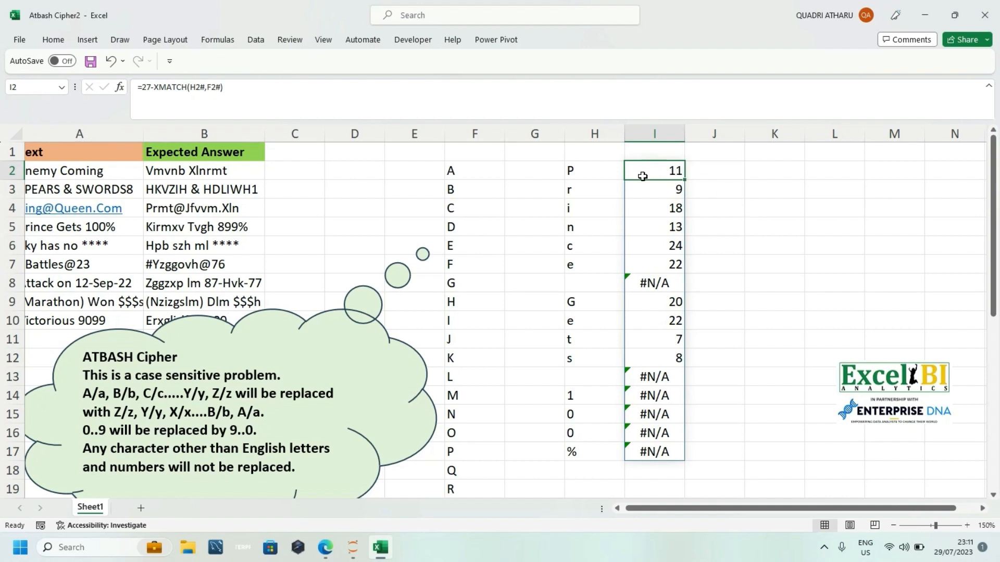
double_click(642, 177)
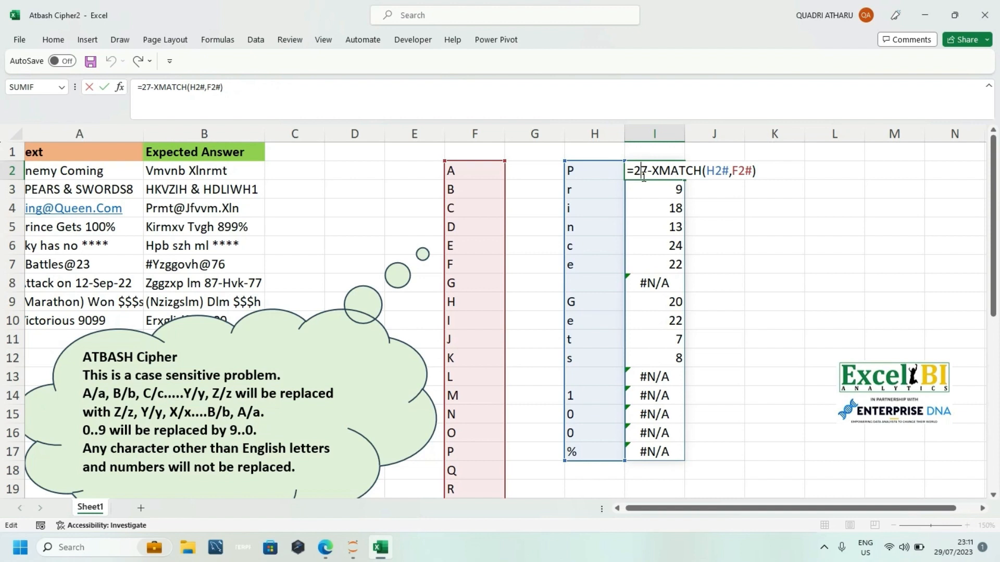
key("Escape")
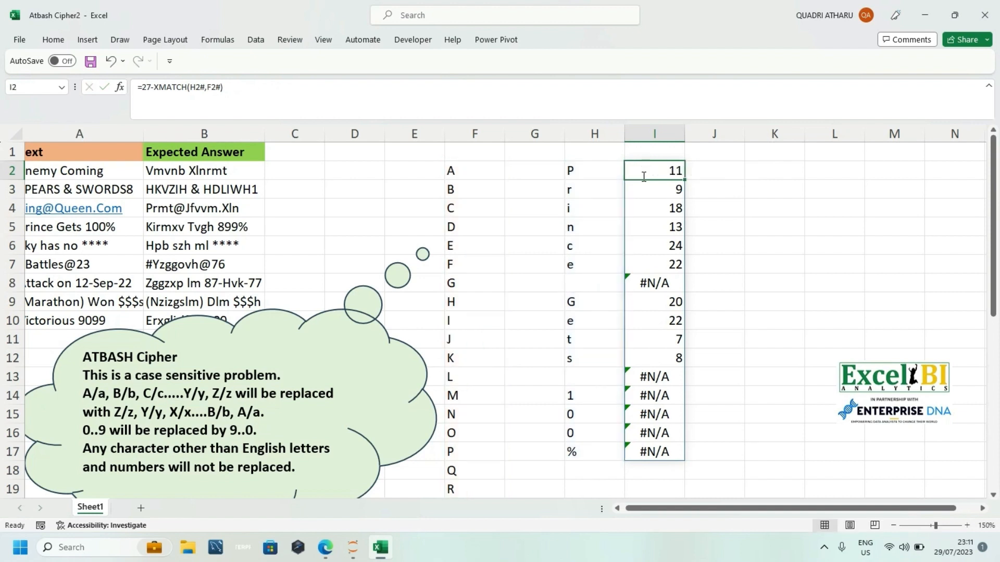
double_click(600, 170)
key("Escape")
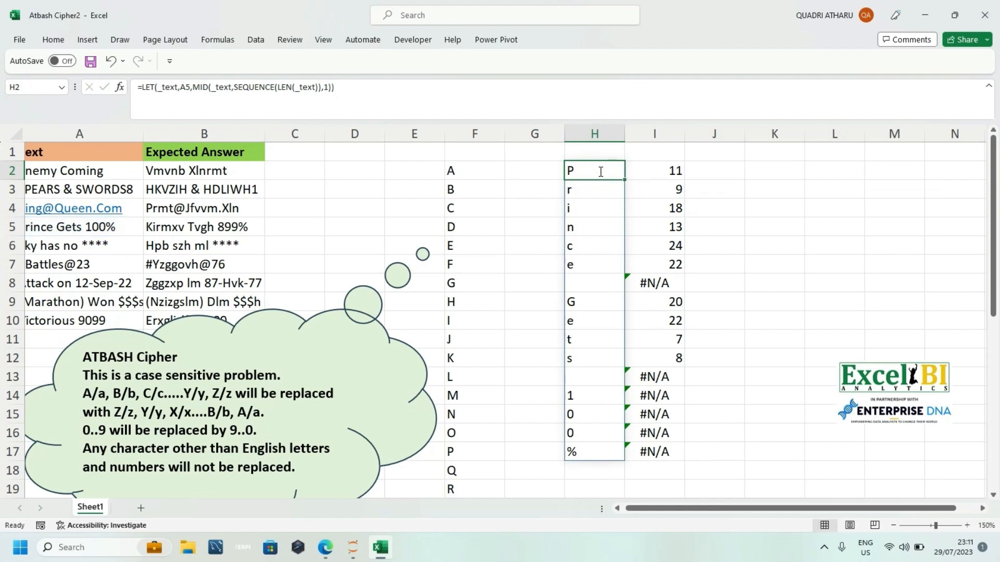
Step: Number the letter list in column G by entering 1 in G2 and filling down as a series
left_click(532, 170)
double_click(531, 170)
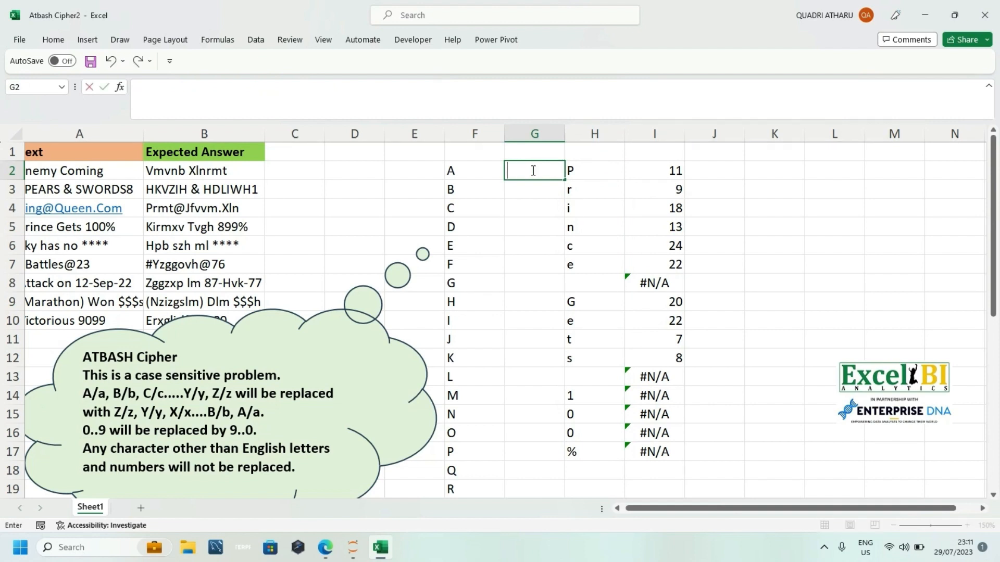
type("1")
double_click(567, 179)
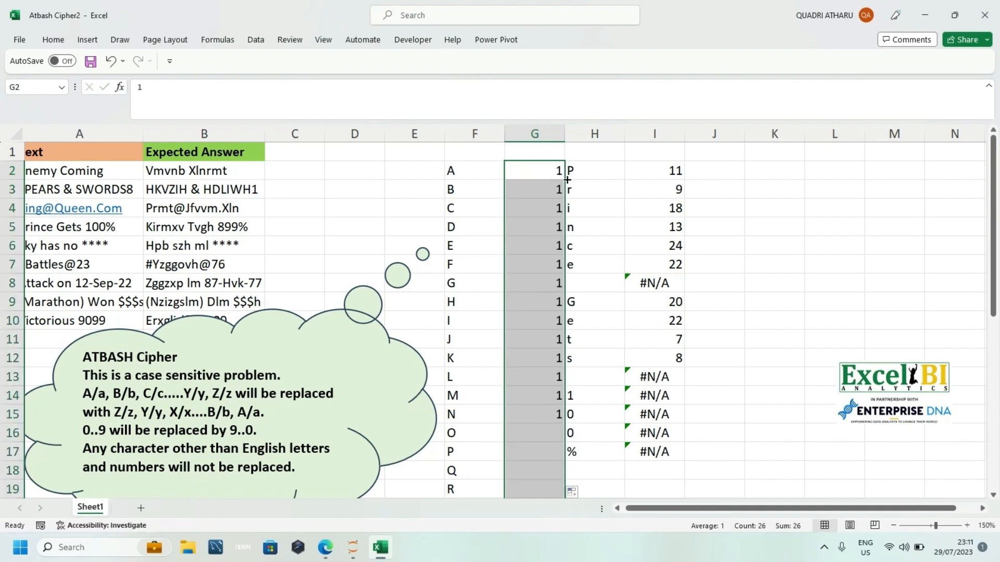
left_click(571, 491)
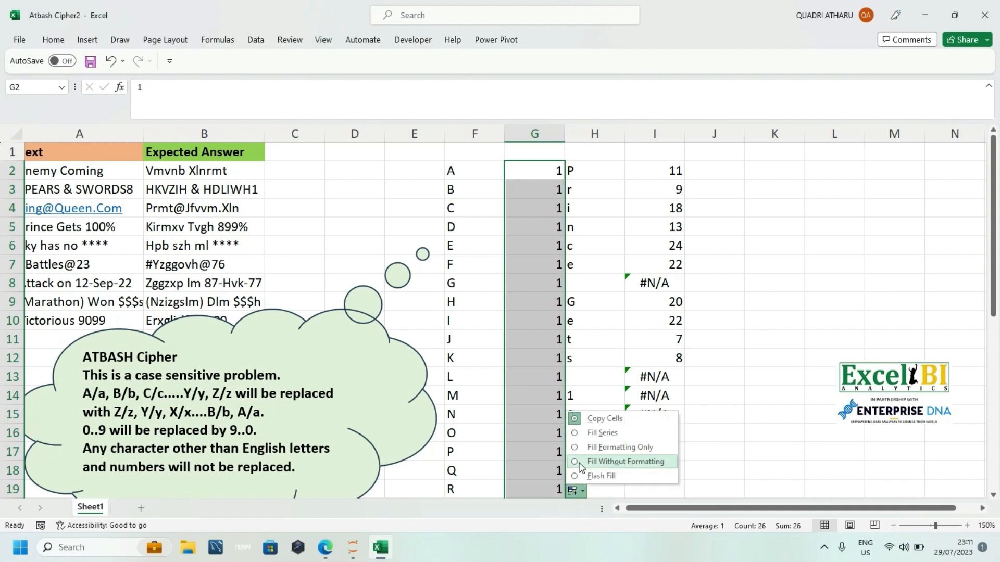
left_click(600, 431)
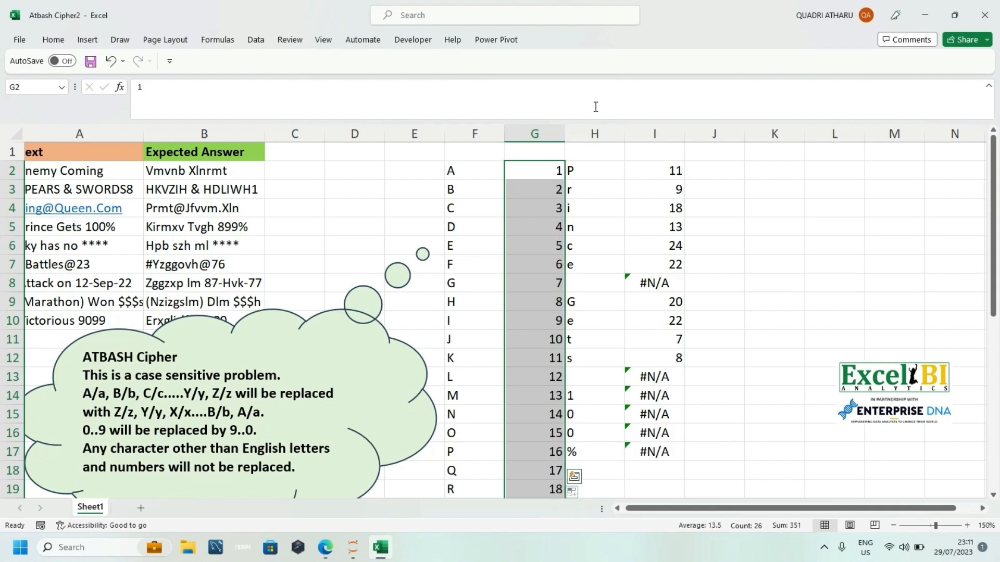
Step: Insert a blank column before the split characters in column H and select its cell H2
left_click(590, 133)
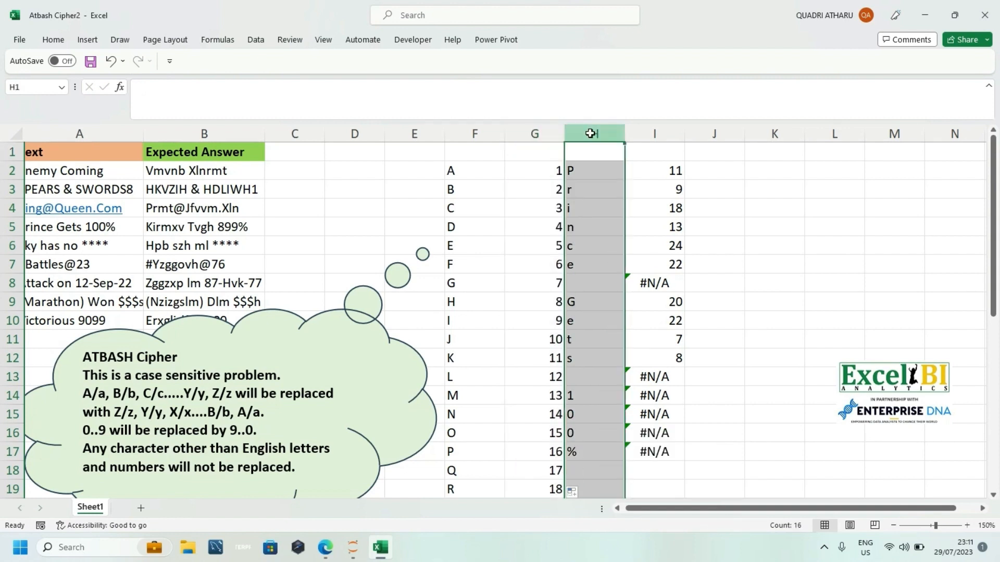
key("ctrl+shift+equal")
left_click(581, 166)
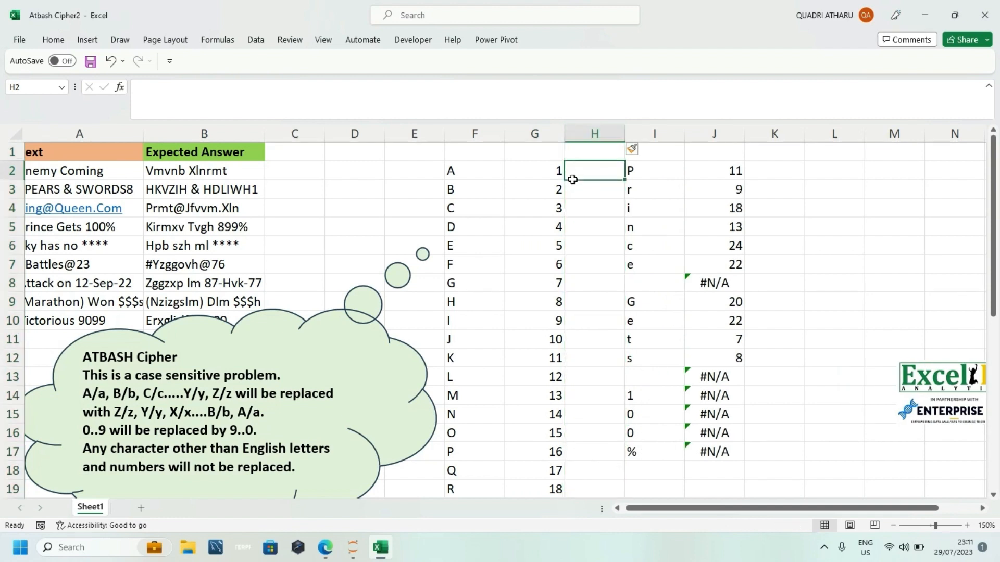
Step: Try the reversed position calculation =26-26+1 in H2, and clear the cell
type("=")
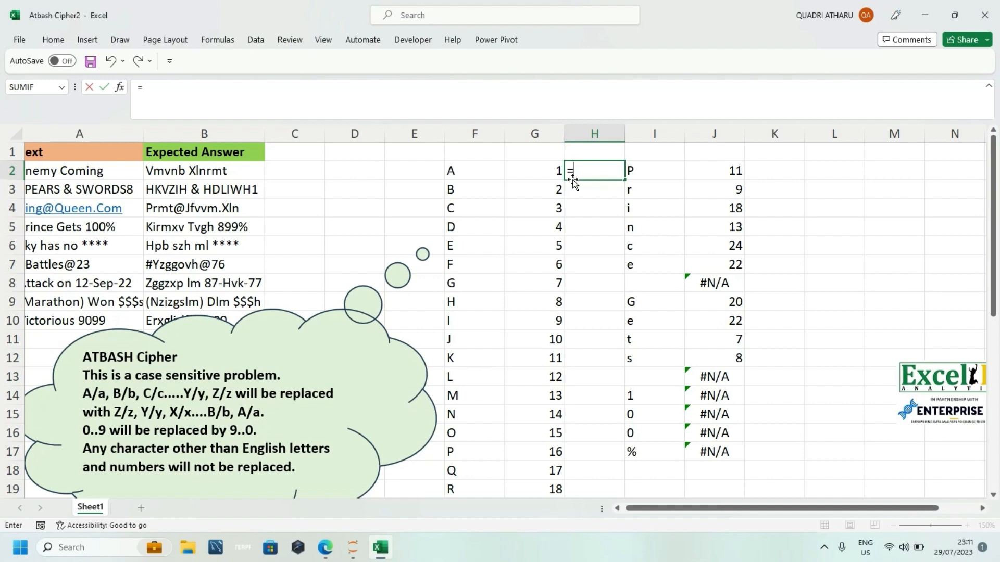
type("26-")
type("25")
key("BackSpace")
type("6+1")
key("Return")
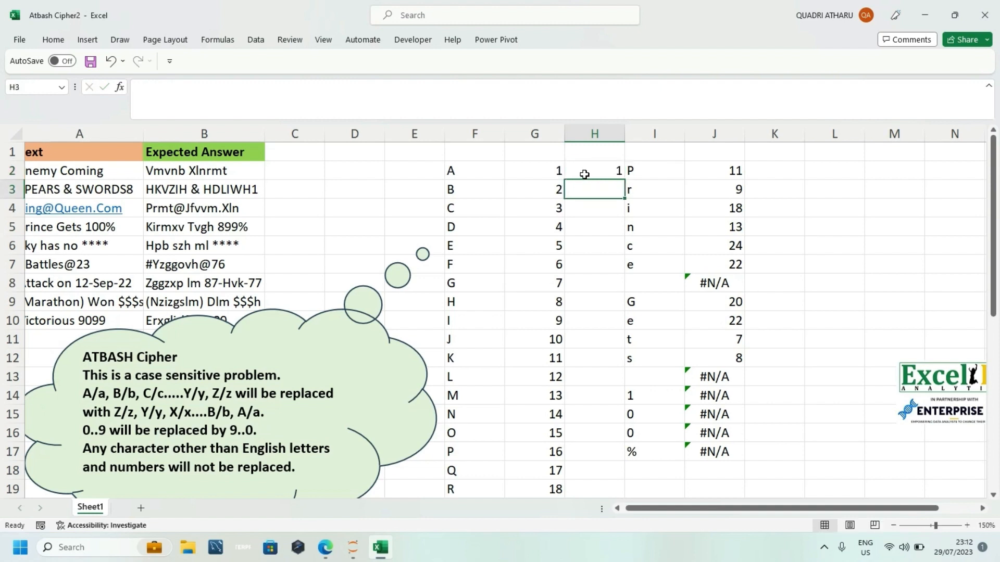
left_click(585, 175)
key("Delete")
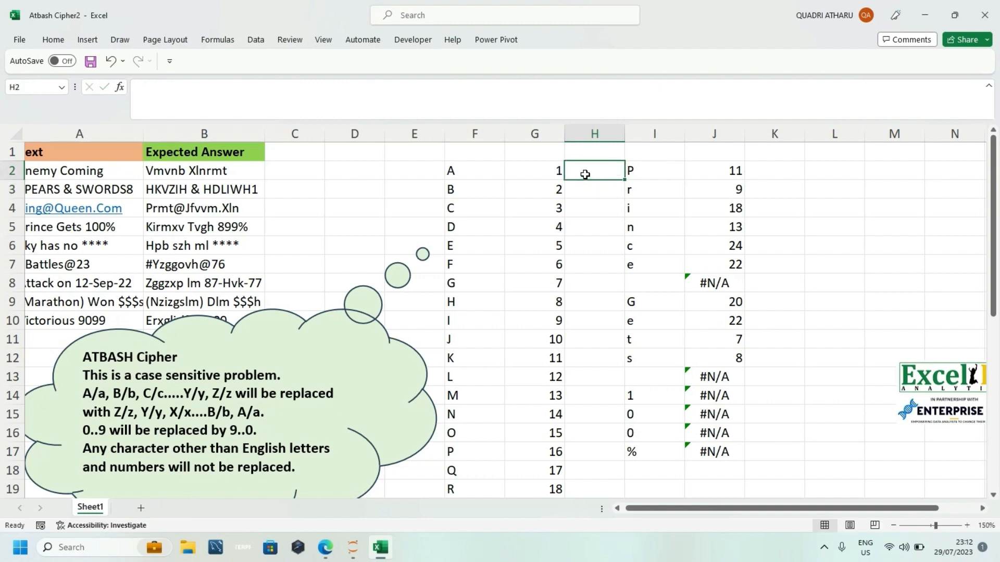
Step: Rewrite the position formula in J2 as =26-XMATCH(I2#,F2#)+1
double_click(698, 167)
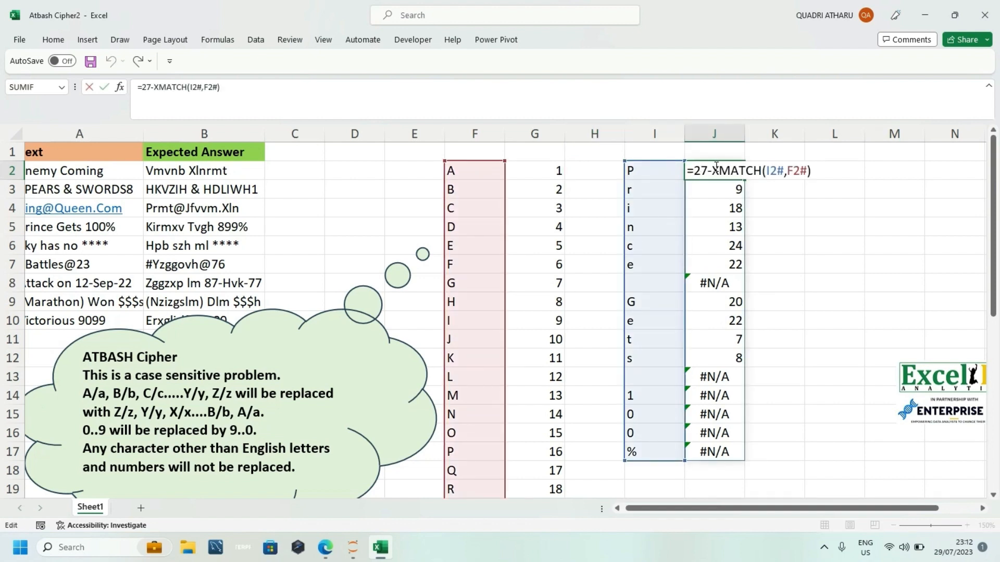
key("Return")
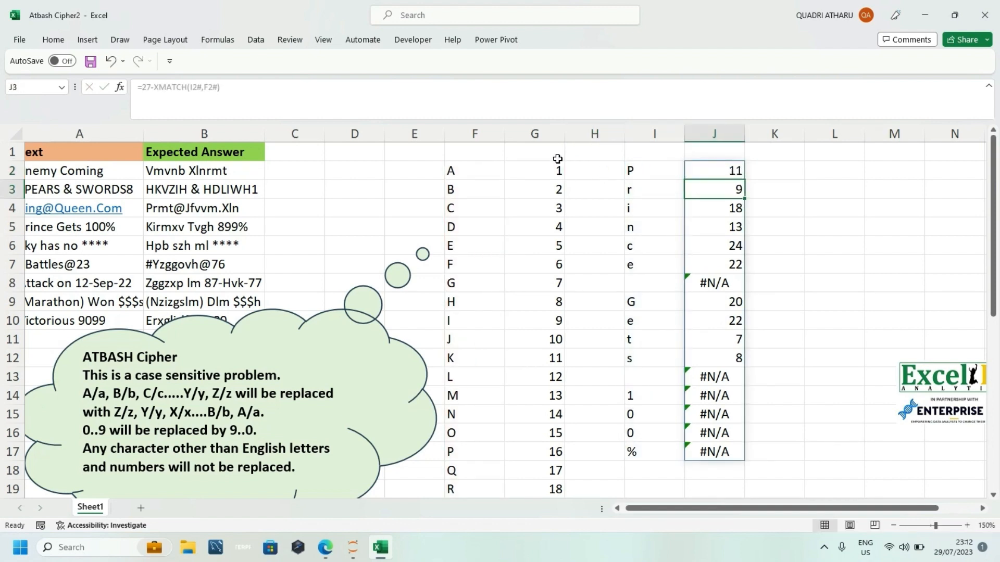
left_click(525, 177)
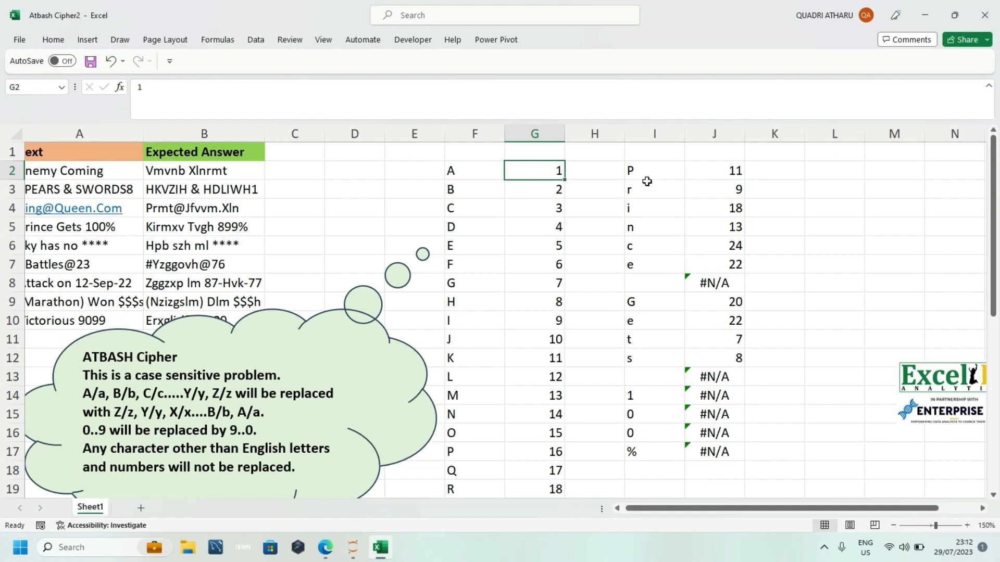
left_click(719, 175)
double_click(719, 175)
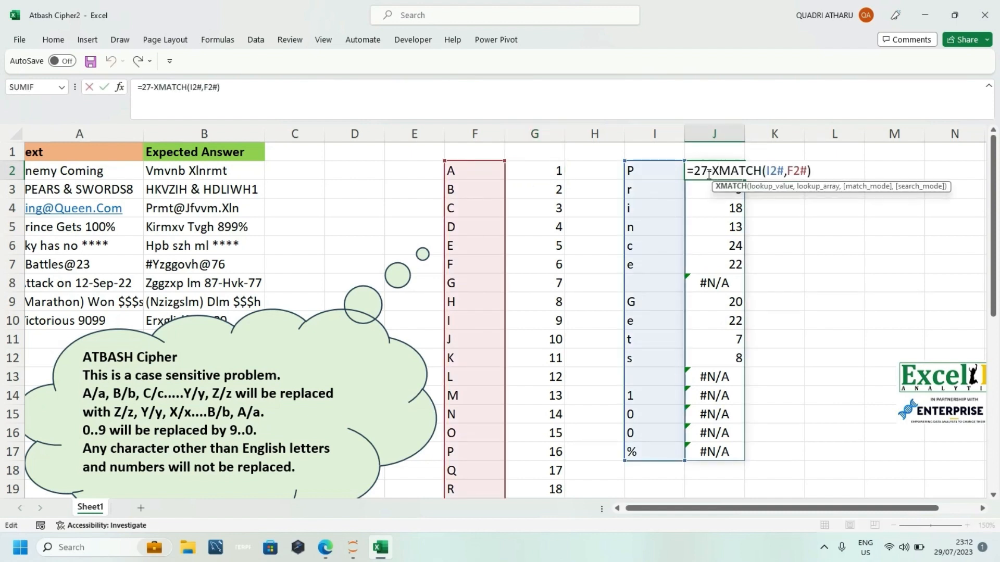
key("BackSpace")
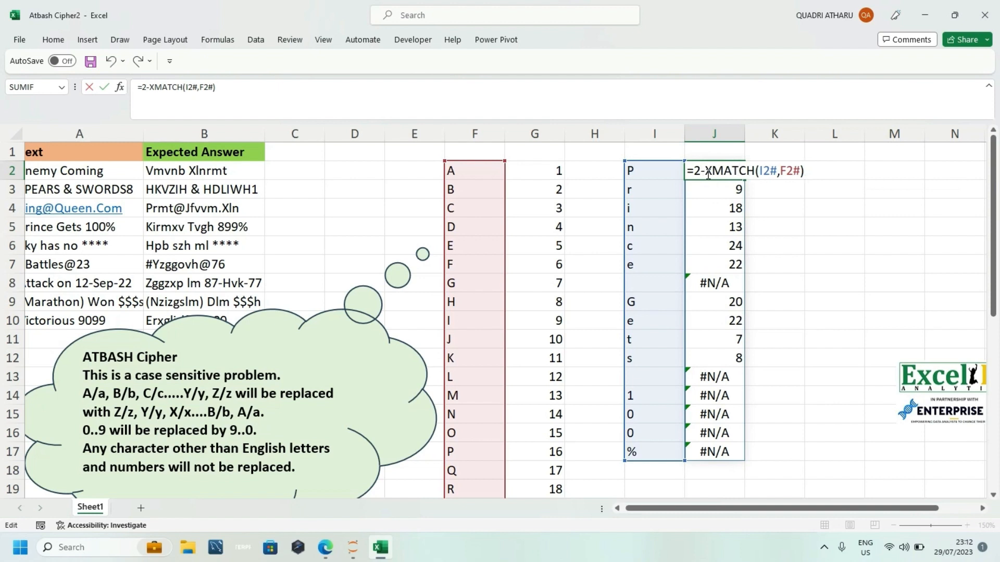
type("6")
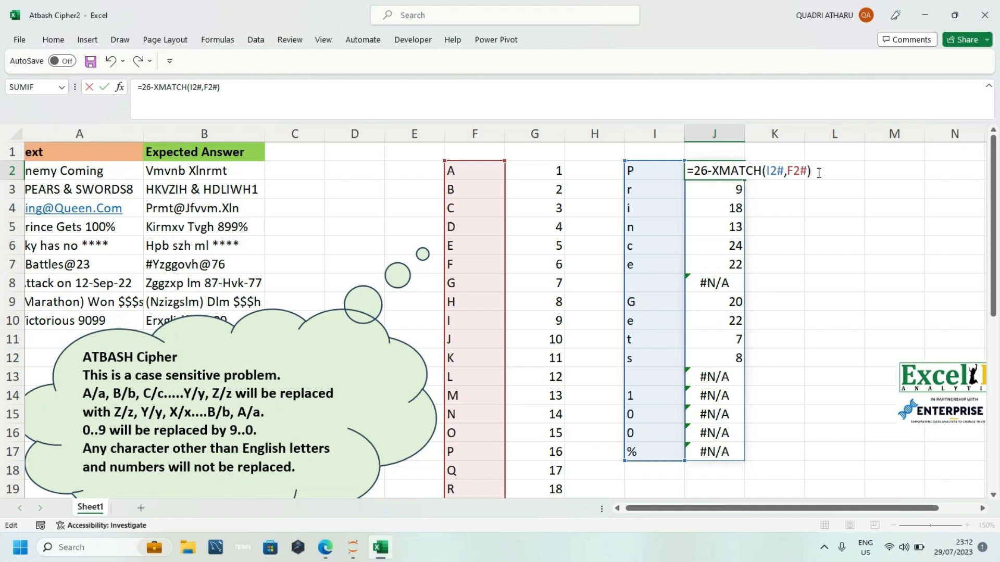
type("+1")
key("Return")
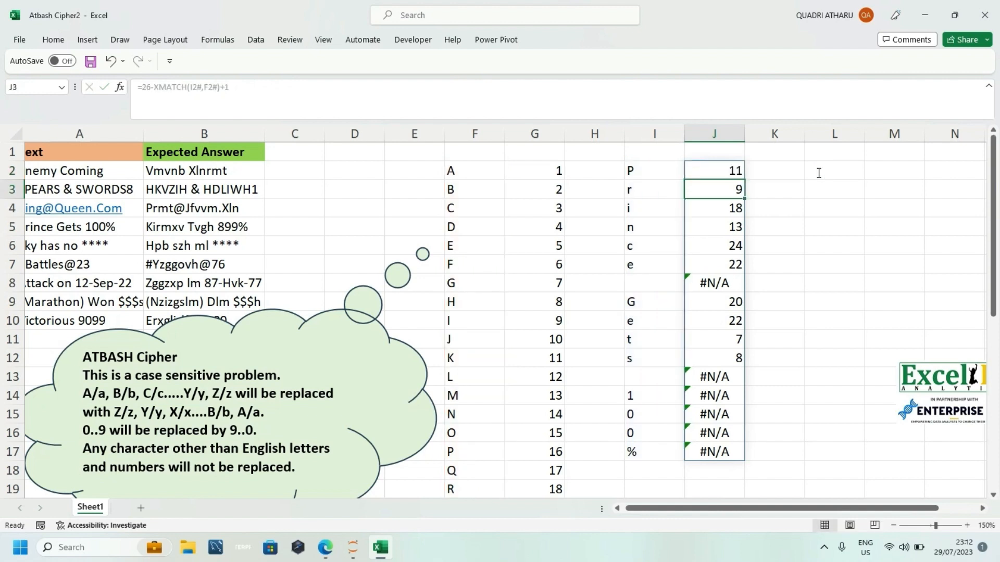
Step: Wrap the J2 position formula in INDEX to return letters, making it =INDEX(F2#,26-XMATCH(I2#,F2#)+1)
left_click(701, 170)
double_click(701, 170)
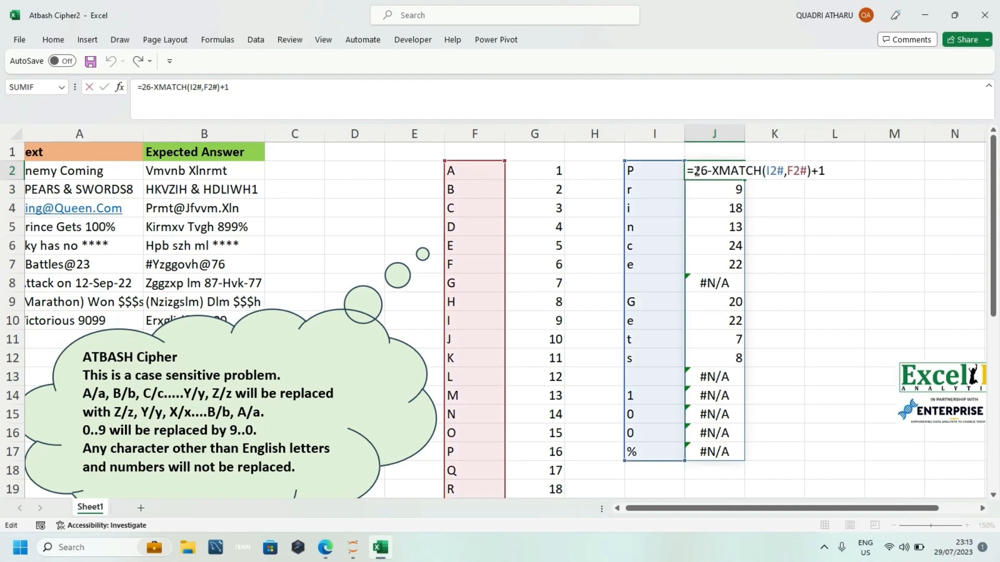
type("inde")
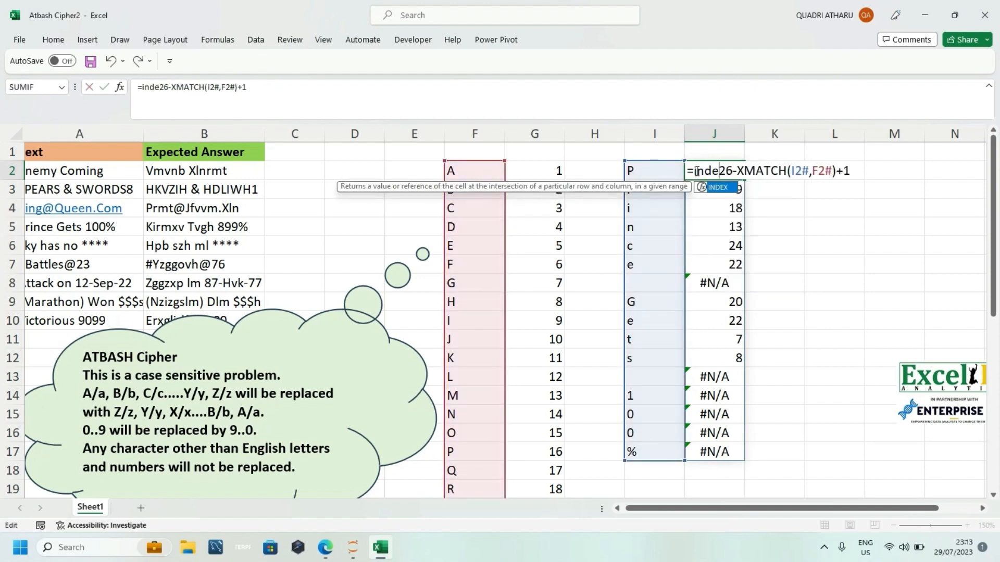
key("Tab")
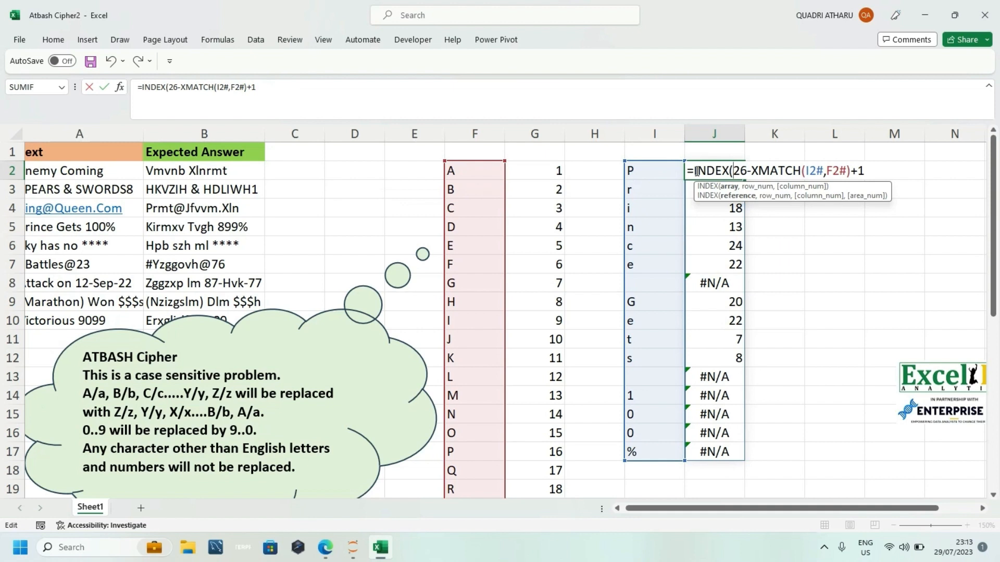
left_click(474, 176)
type("#")
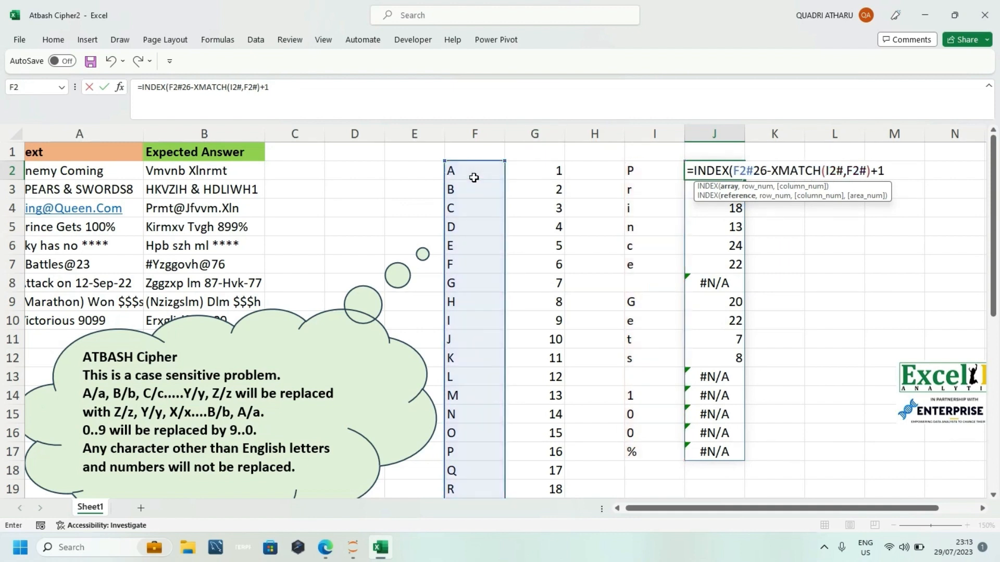
type(",")
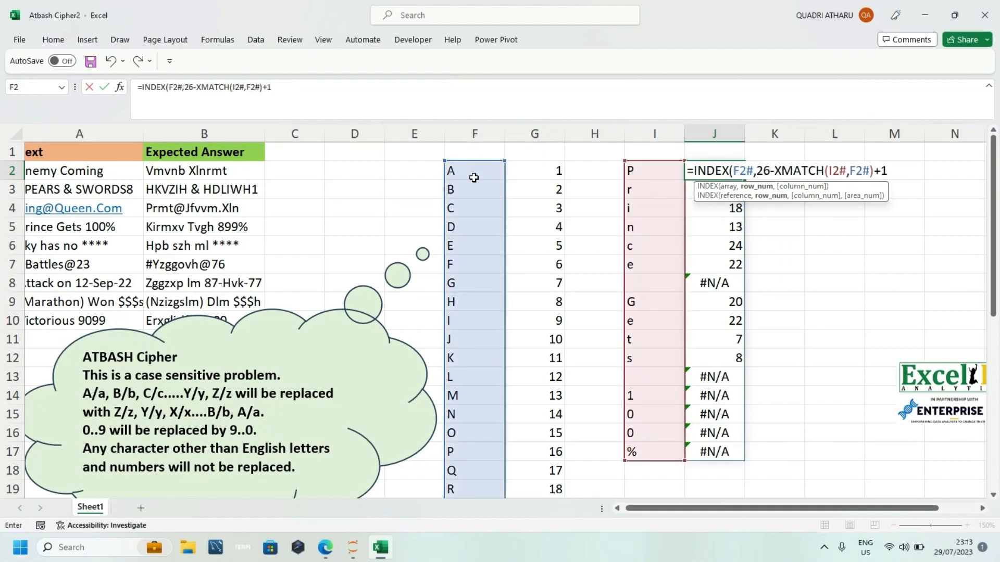
key("Return")
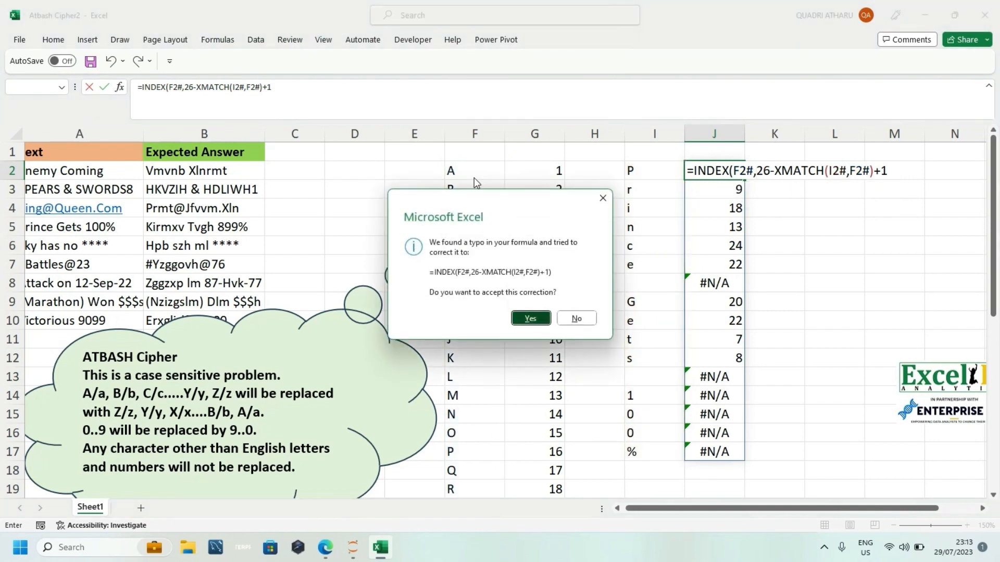
key("Return")
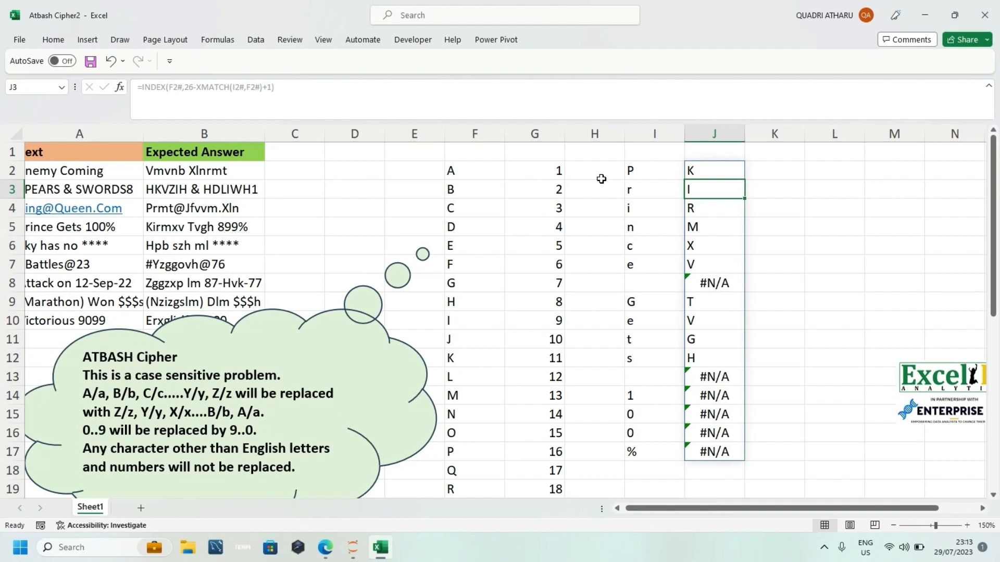
Step: Wrap the J2 formula in IFNA with I2# as the fallback, making it =IFNA(INDEX(F2#,26-XMATCH(I2#,F2#)+1),I2#)
left_click(703, 175)
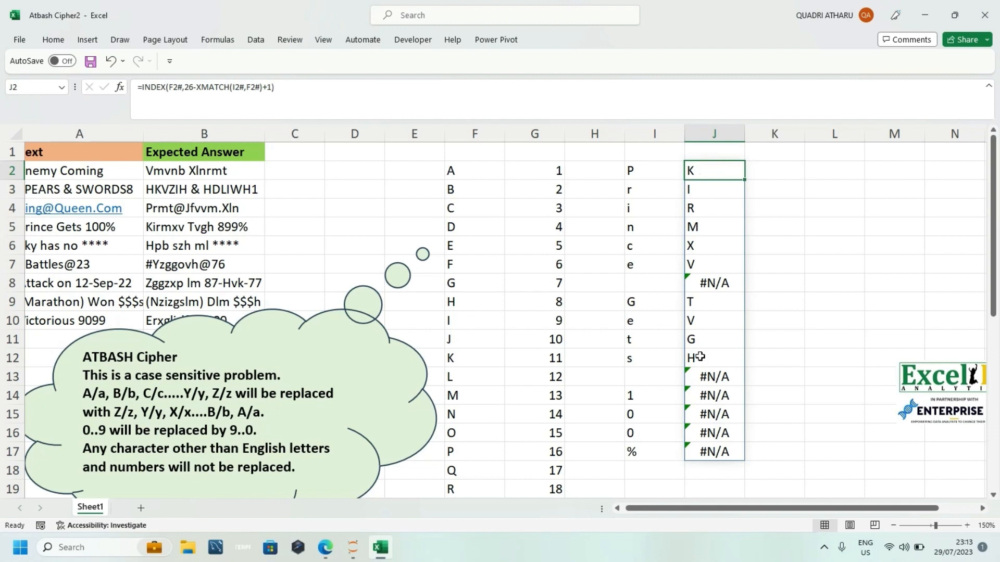
left_click(701, 282)
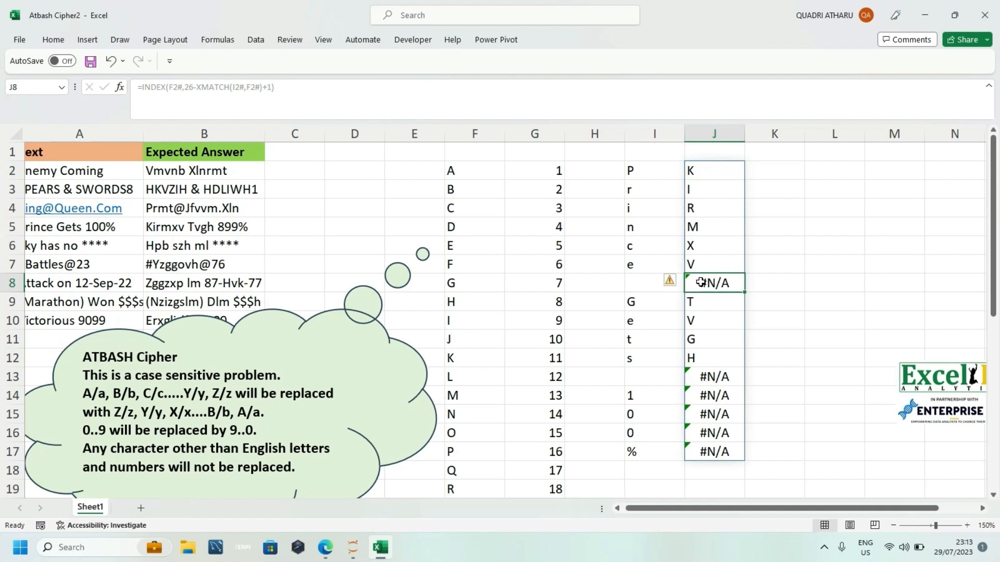
left_click(698, 171)
double_click(697, 171)
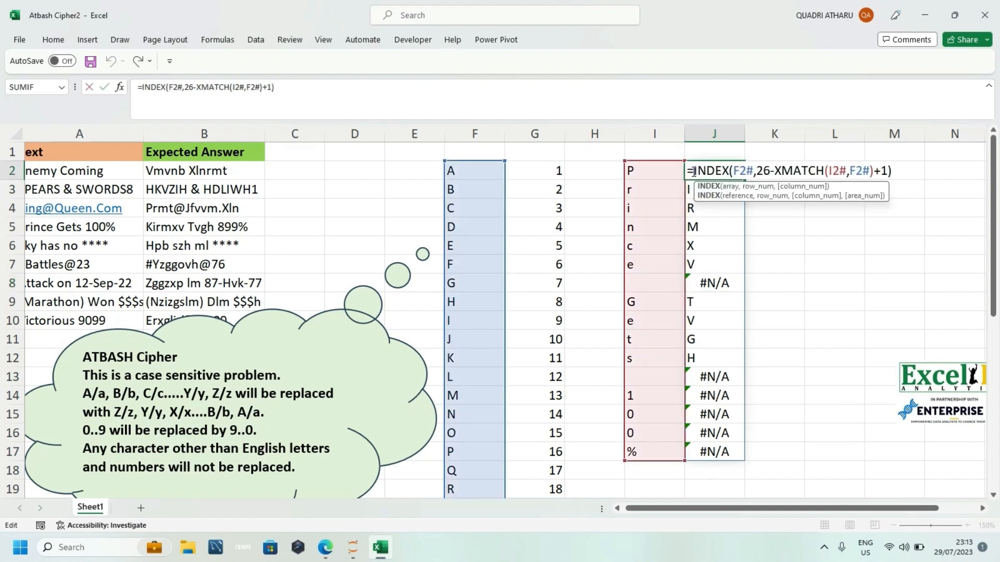
type("if")
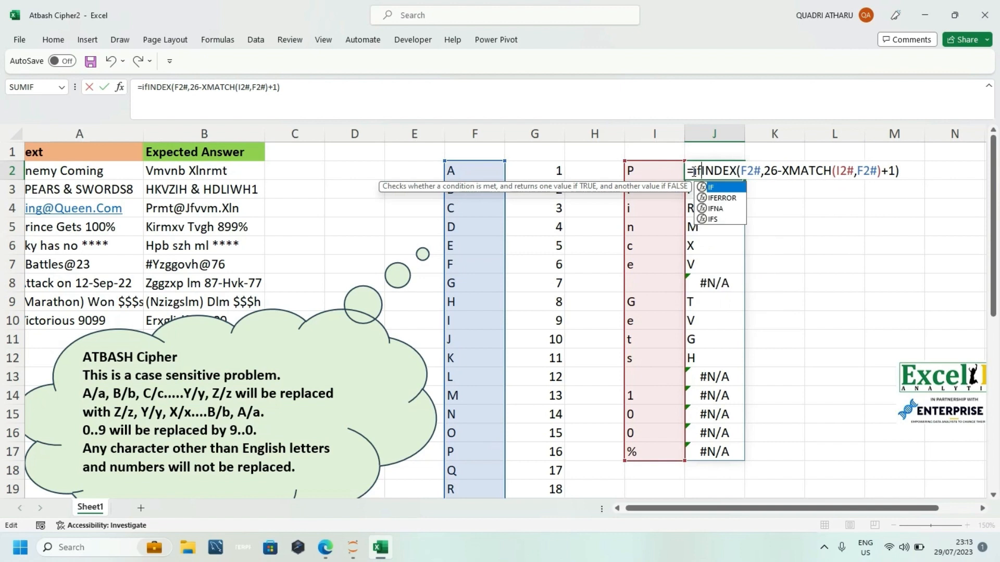
key("Down")
key("Tab")
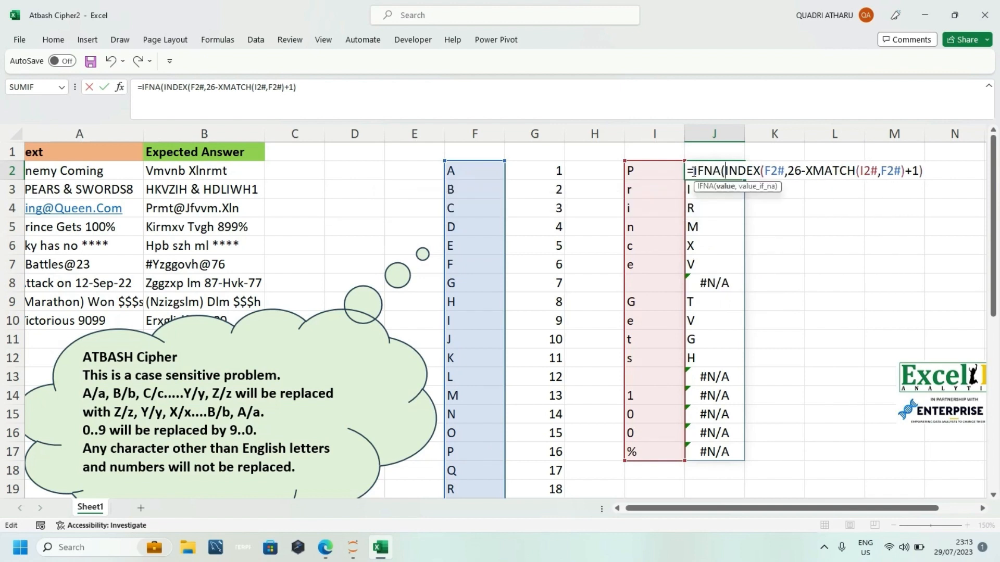
left_click(932, 174)
type(",")
left_click(639, 166)
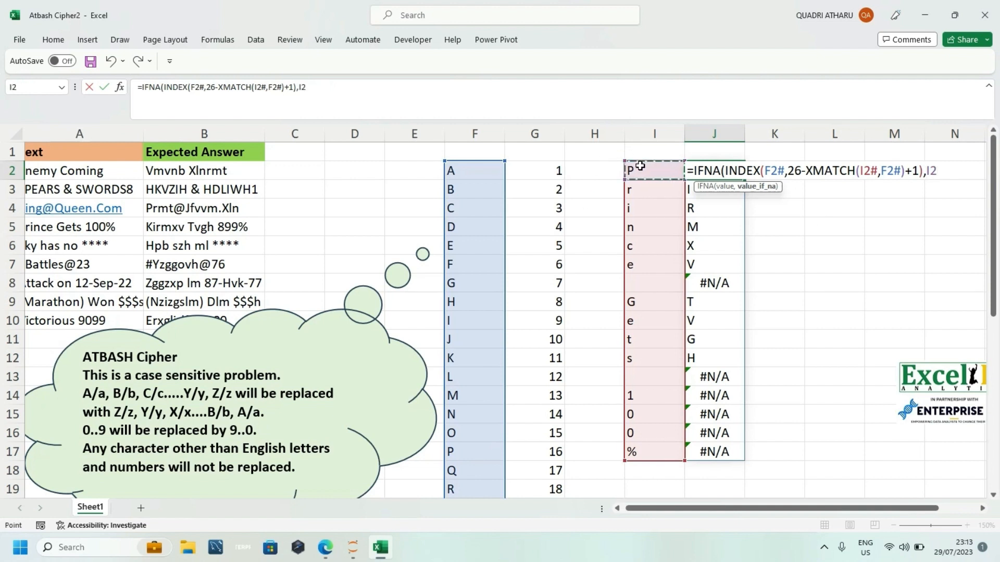
type("#)")
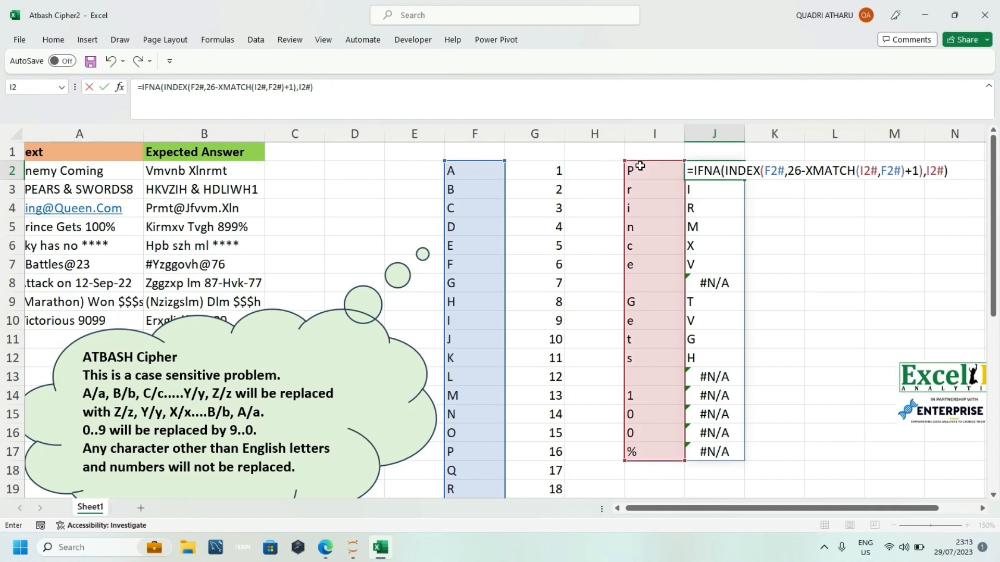
key("Return")
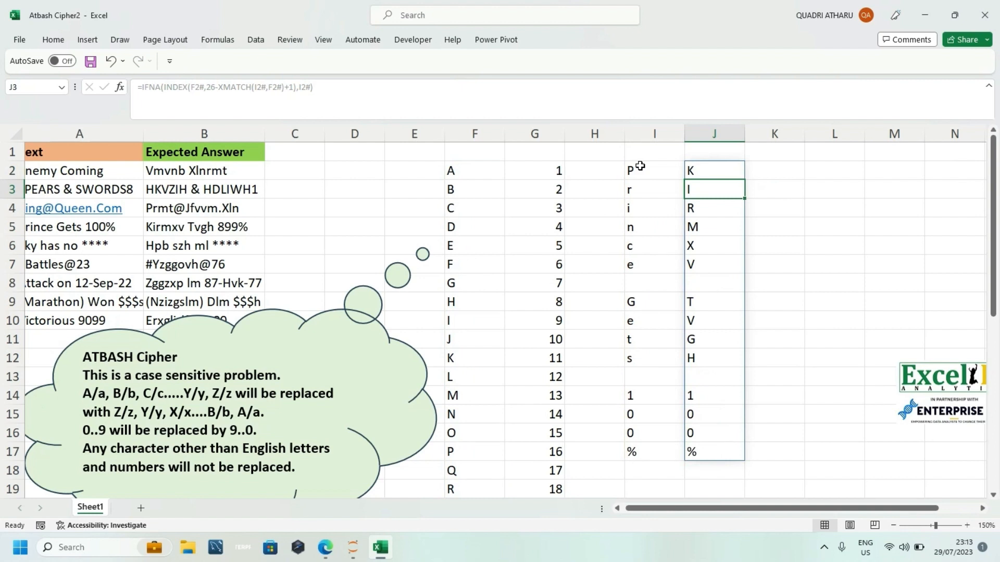
Step: Review the IFNA formula in J2 and compare its spilled characters with the letter list in column F
double_click(705, 174)
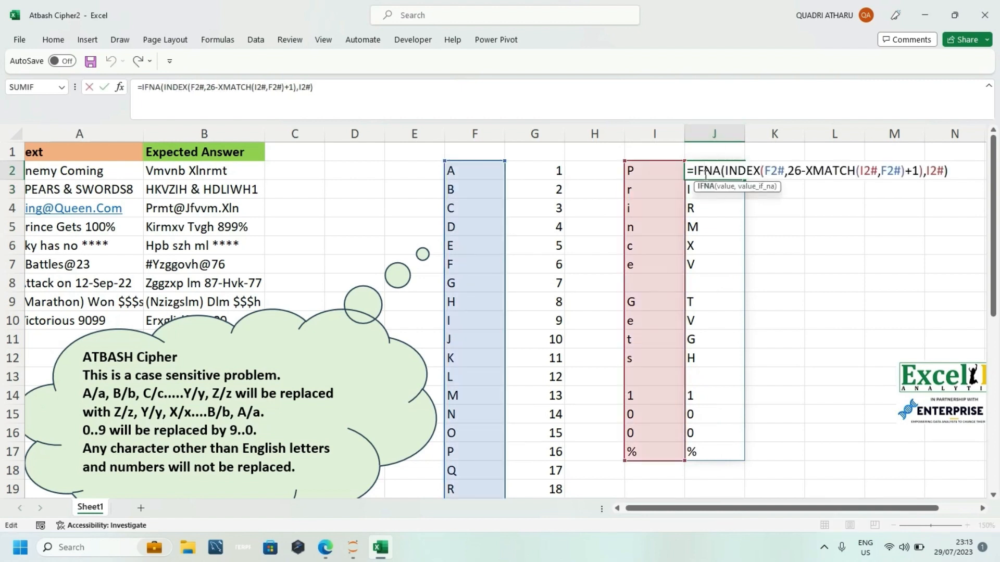
key("ctrl+a")
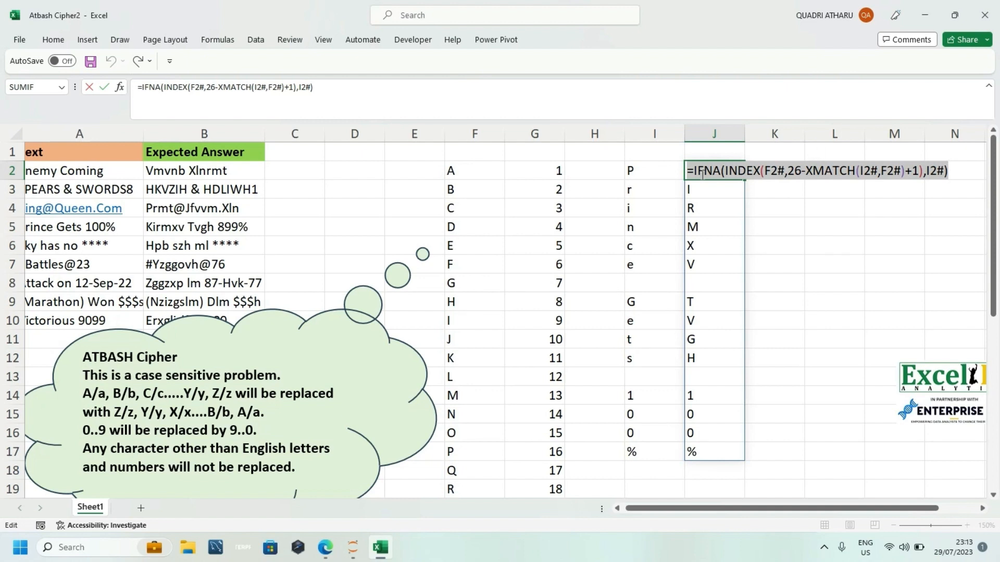
key("Return")
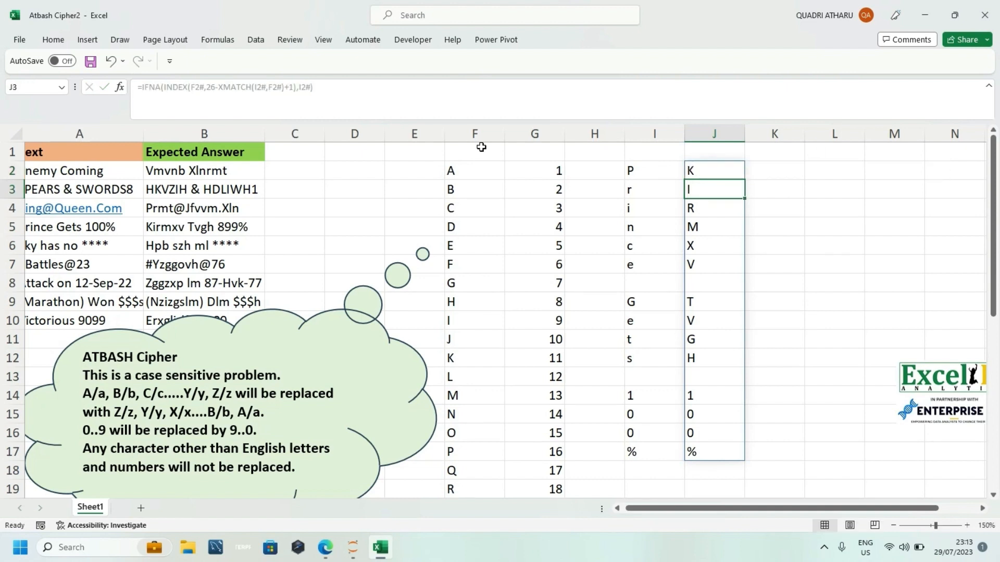
left_click(475, 168)
left_click(693, 173)
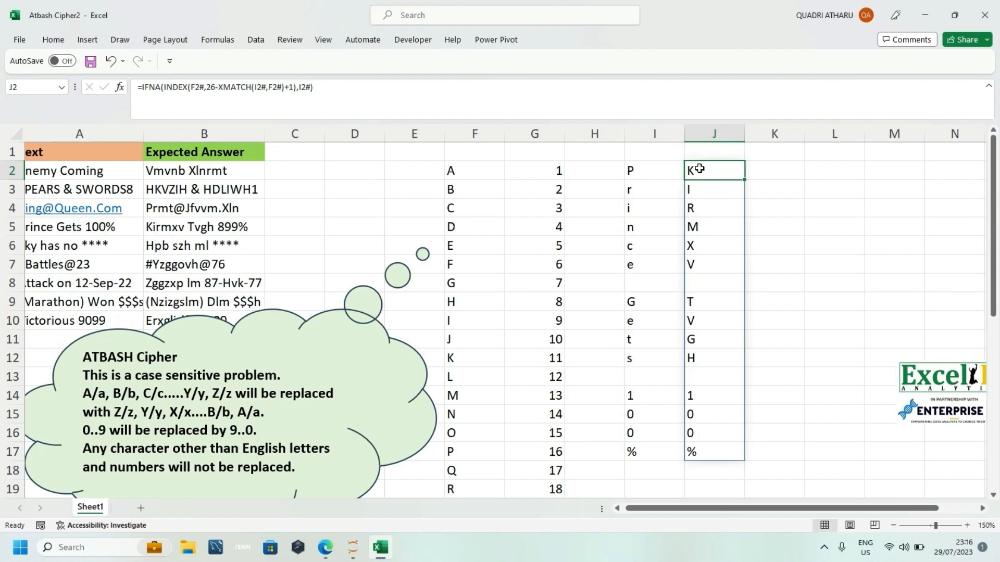
left_click(738, 269)
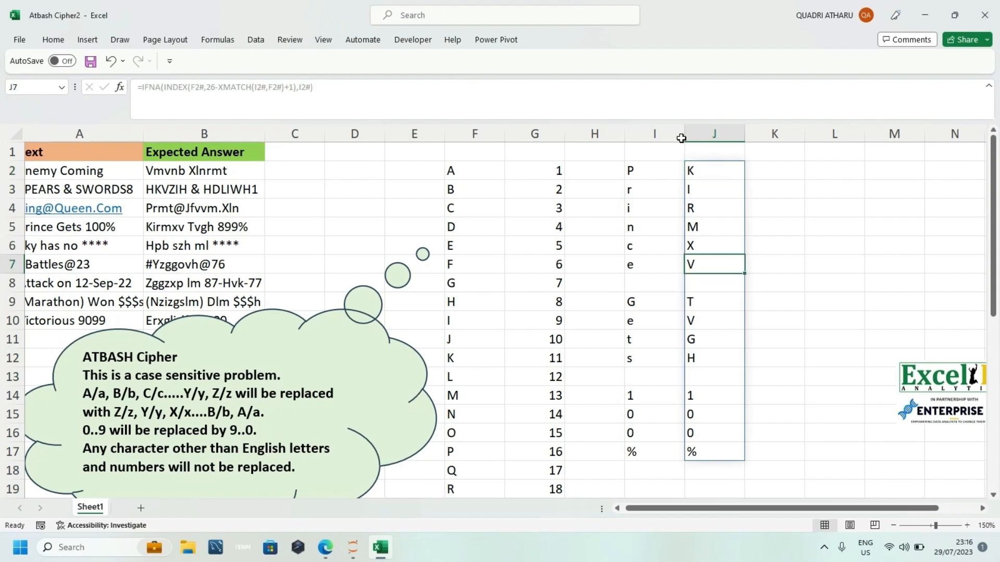
left_click(695, 192)
left_click(697, 172)
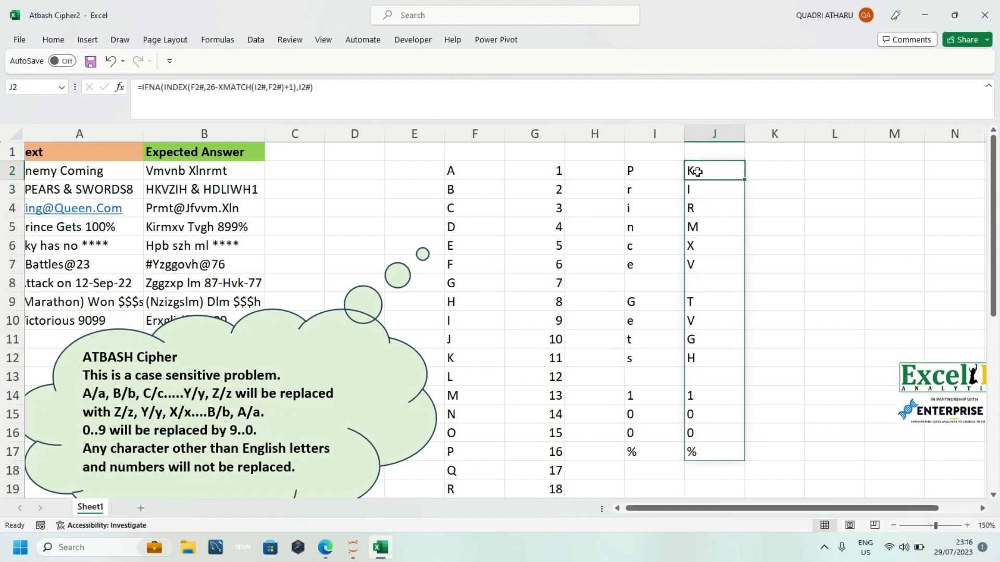
Step: Convert the split characters to numbers in K2 with the formula =--I2#
left_click(767, 176)
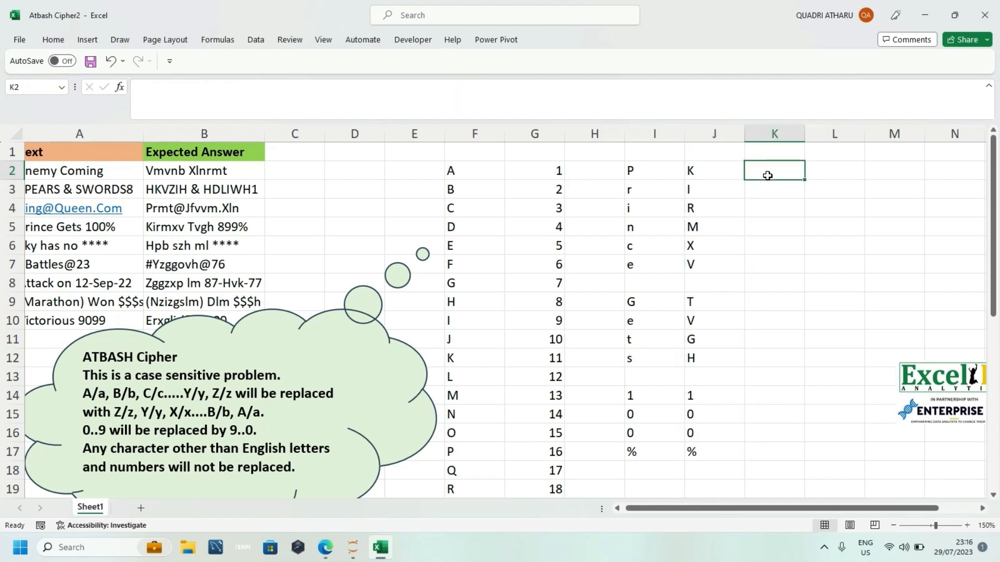
type("=")
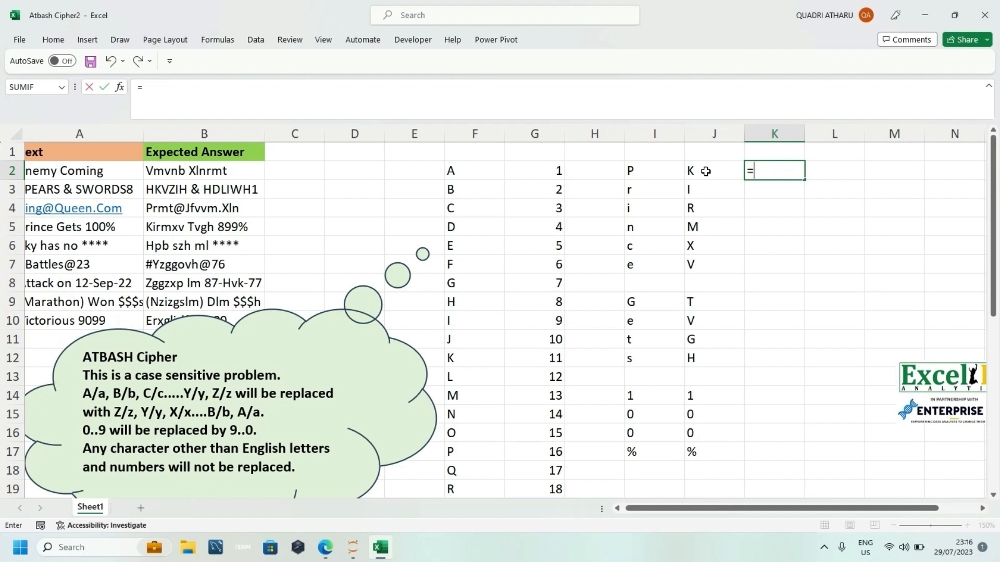
type("--")
left_click(650, 170)
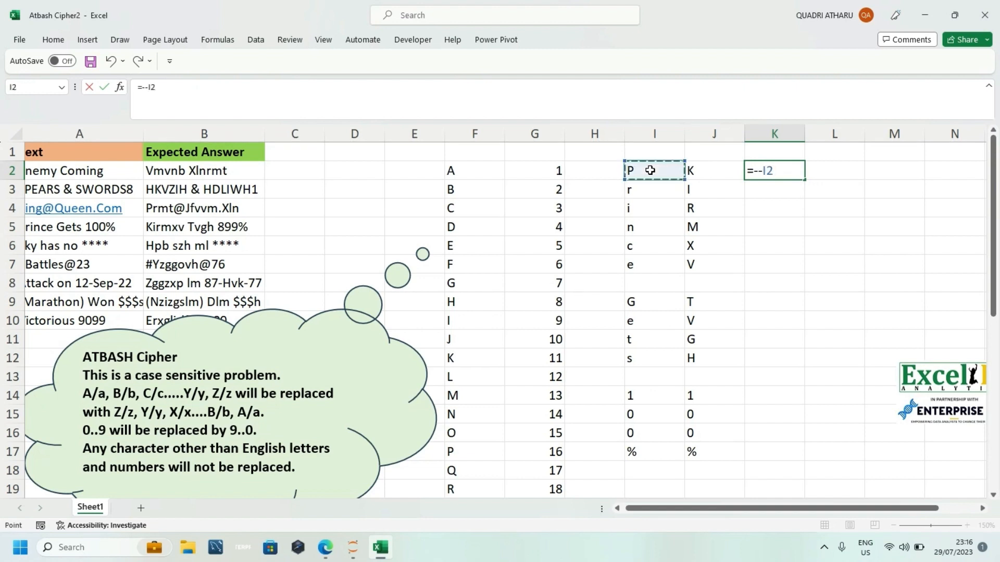
type("#")
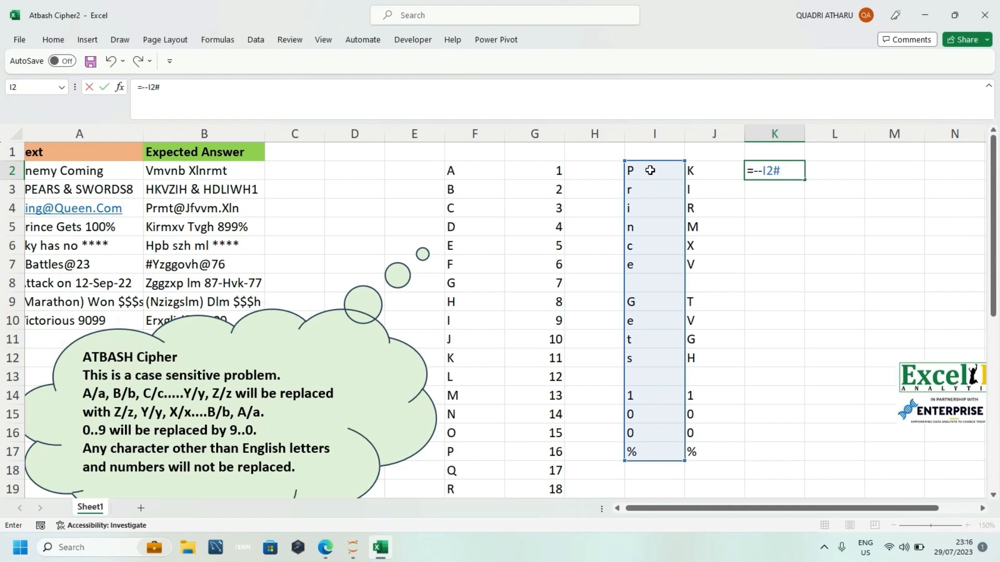
key("Return")
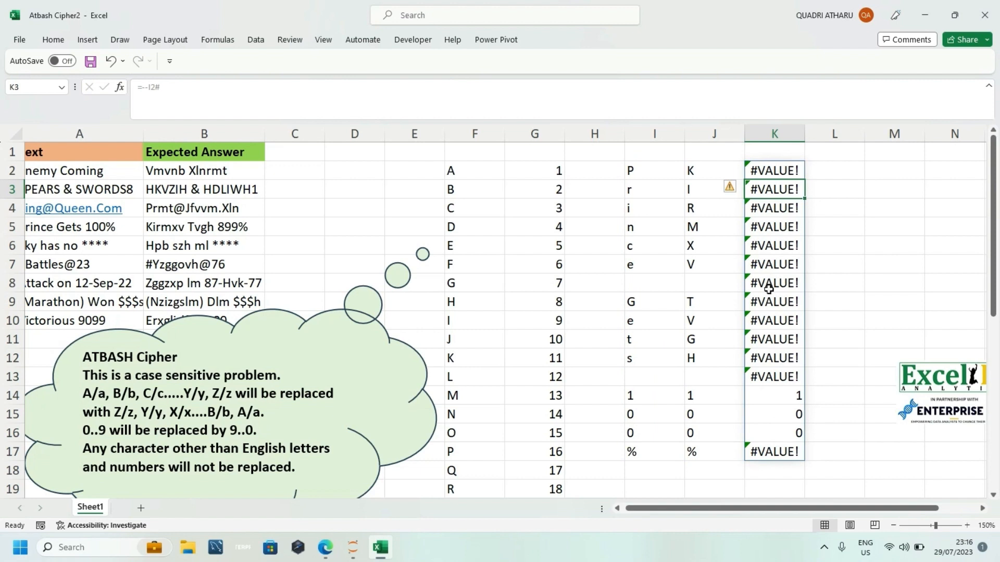
Step: Try the alternative number conversion =I2#+0 in K2
double_click(763, 170)
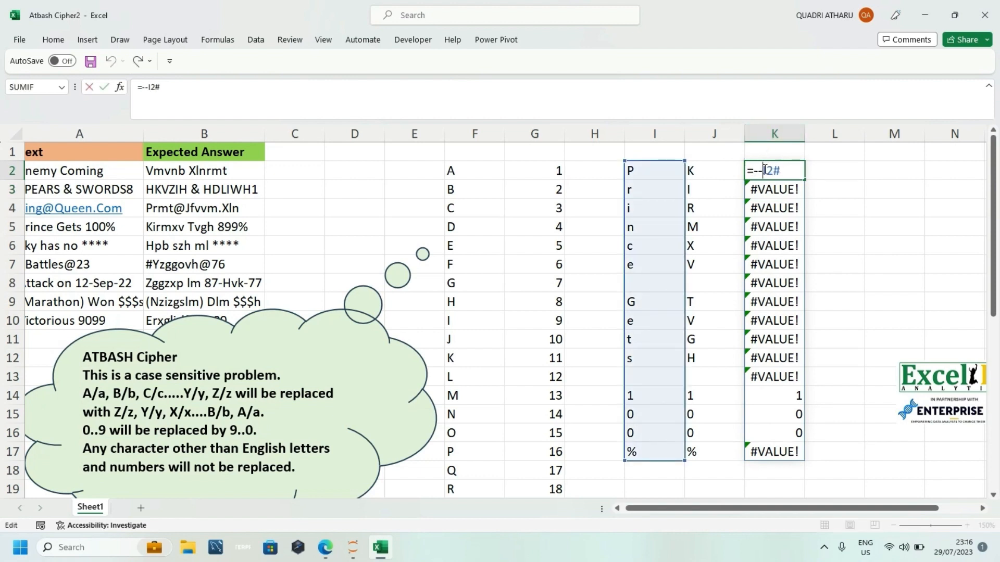
key("BackSpace")
key("BackSpace")
left_click(783, 176)
type("+0")
key("Return")
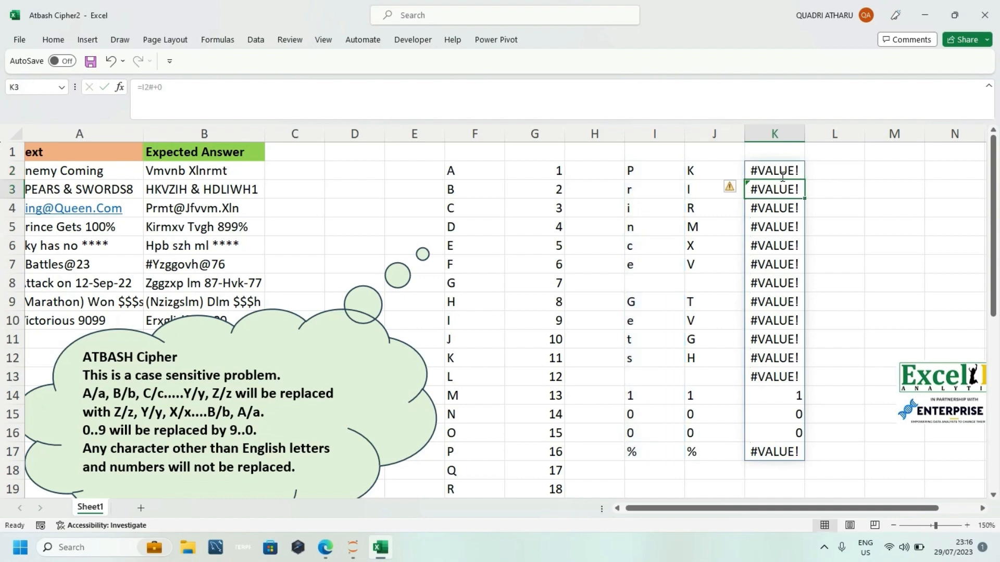
Step: Try the number conversion by multiplication in K2 with =I2#*1
double_click(791, 173)
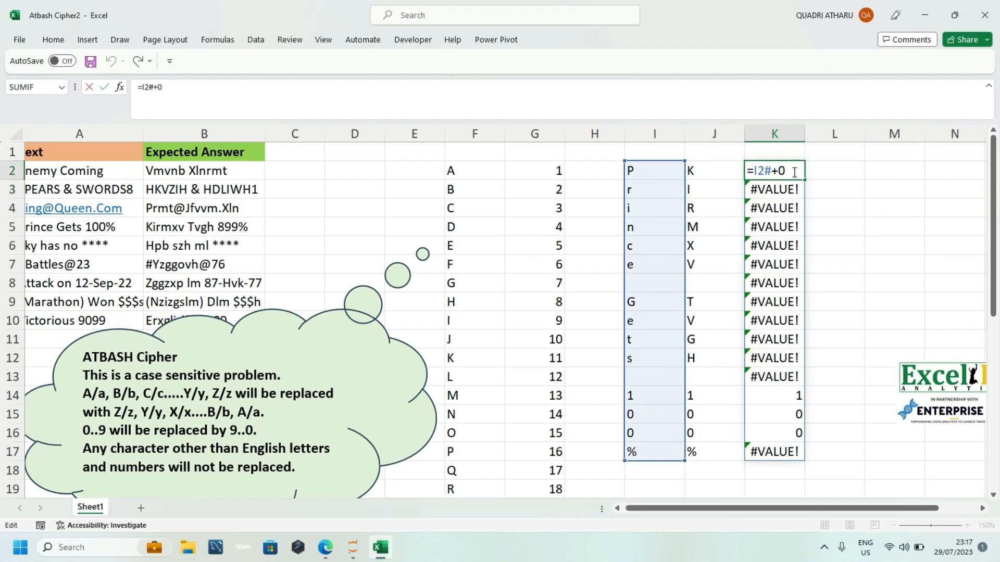
key("BackSpace")
key("BackSpace")
type("*1")
key("Return")
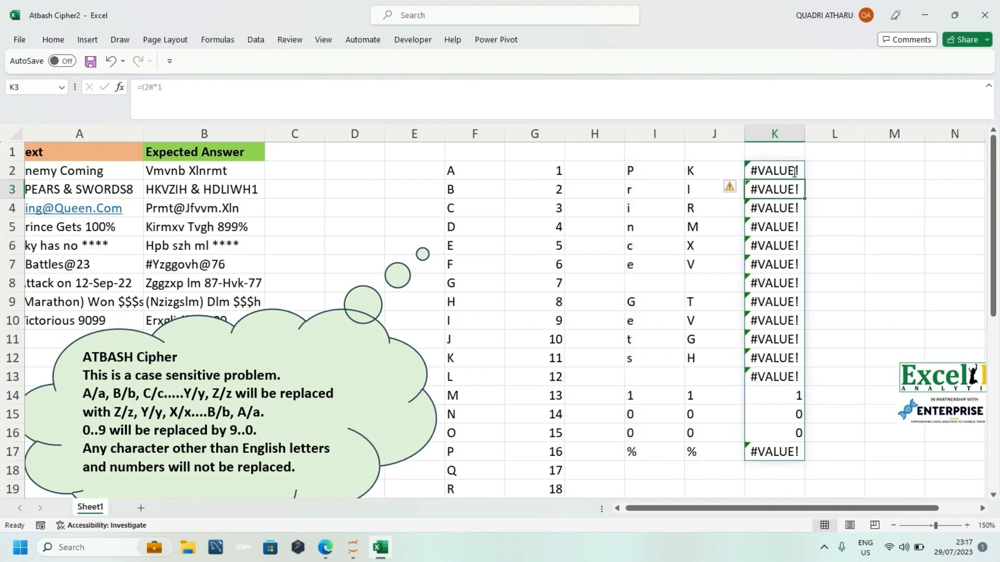
Step: Change the K2 formula back to the double-negative conversion =--I2#
double_click(794, 171)
key("BackSpace")
key("BackSpace")
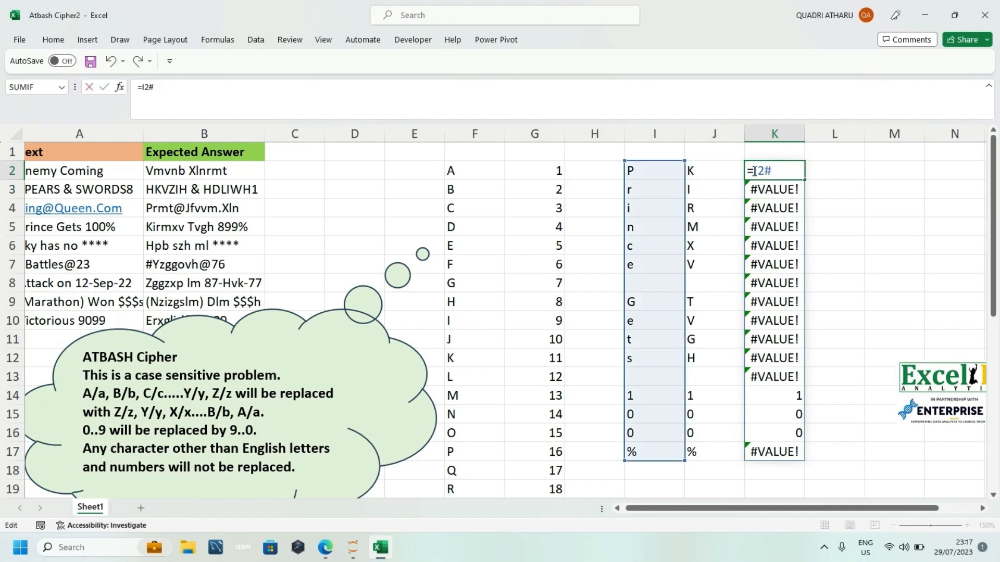
type("--")
key("Return")
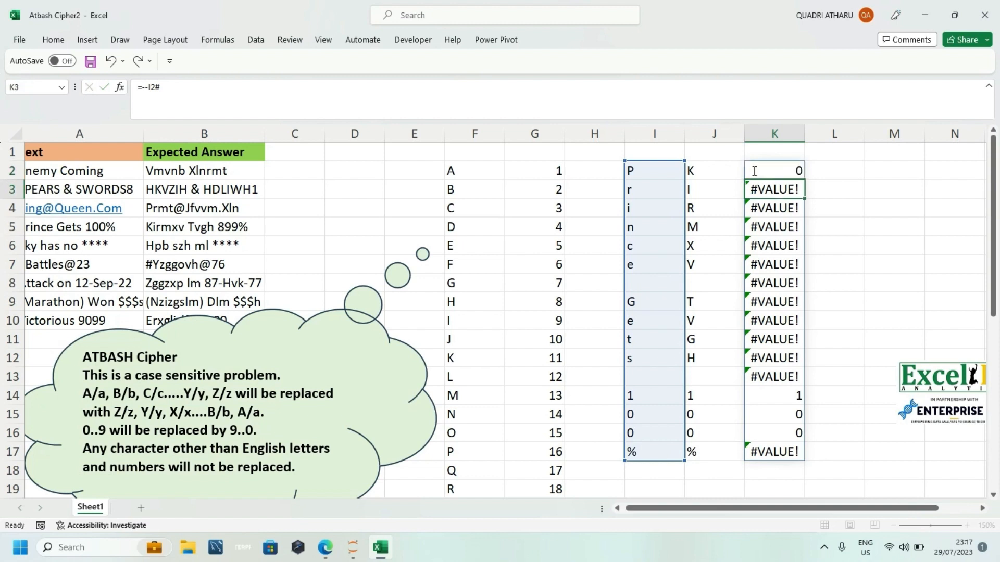
Step: Change the K2 formula to subtract the converted characters from 9, using =9-(--I2#)
left_click(761, 166)
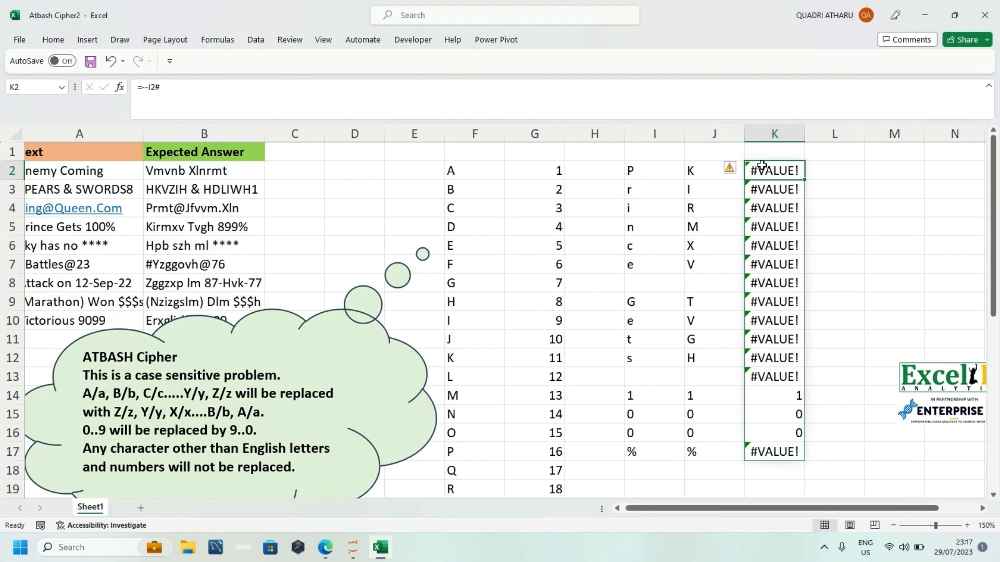
double_click(762, 166)
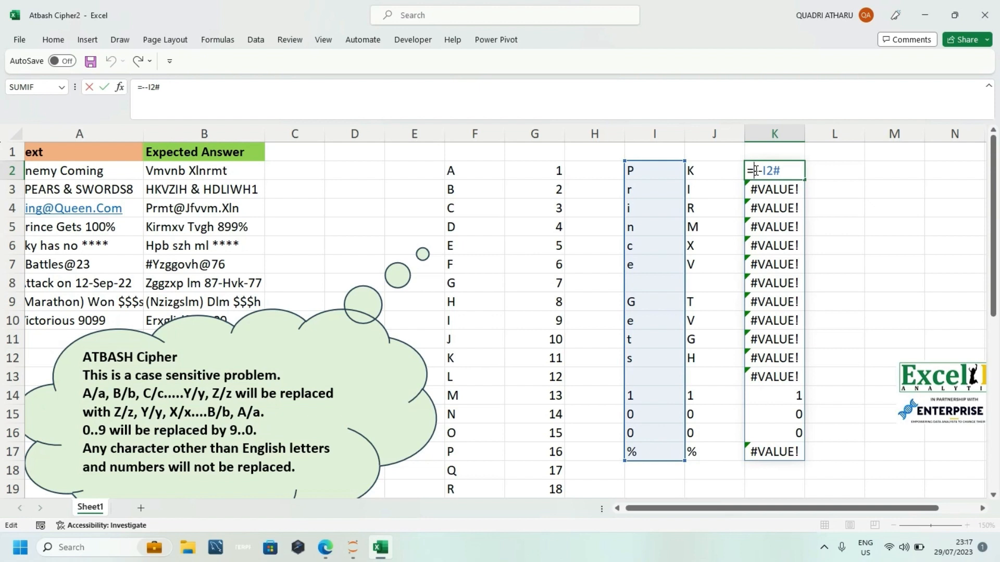
left_click(756, 170)
type("9-(")
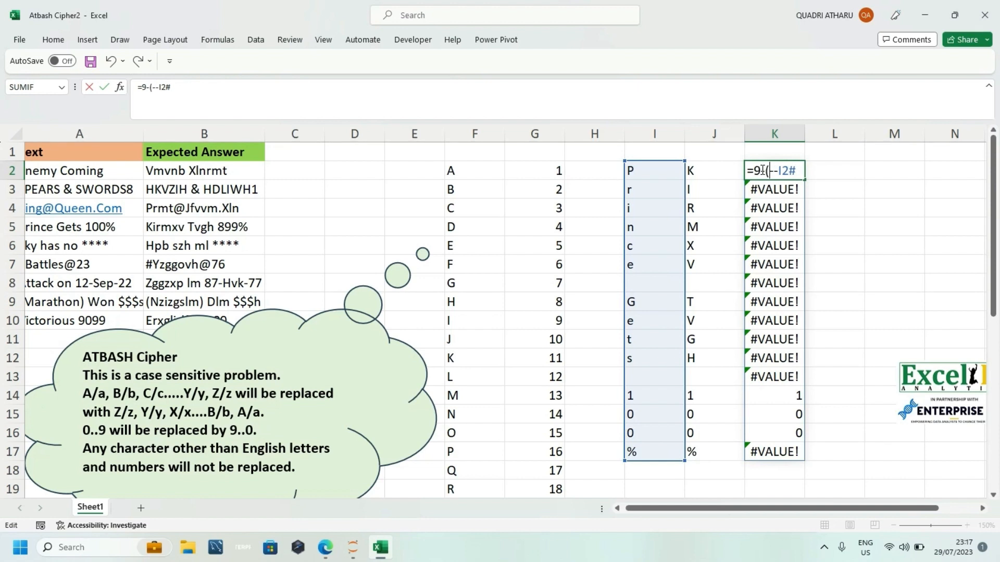
left_click(799, 171)
type(")")
key("Return")
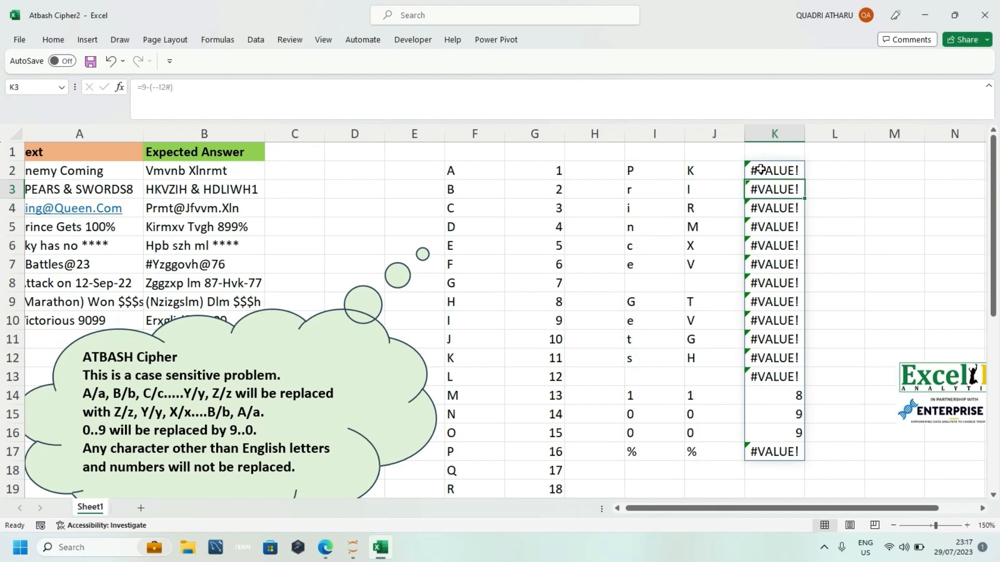
Step: Wrap the K2 formula in IFERROR with J2# as the fallback, giving =IFERROR(9-(--I2#),J2#)
double_click(759, 171)
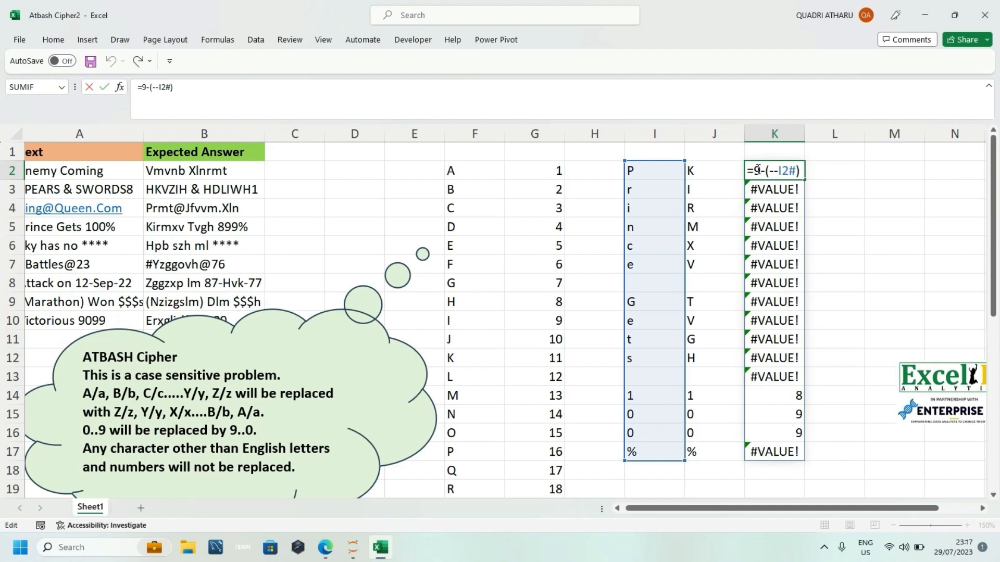
key("ctrl+Return")
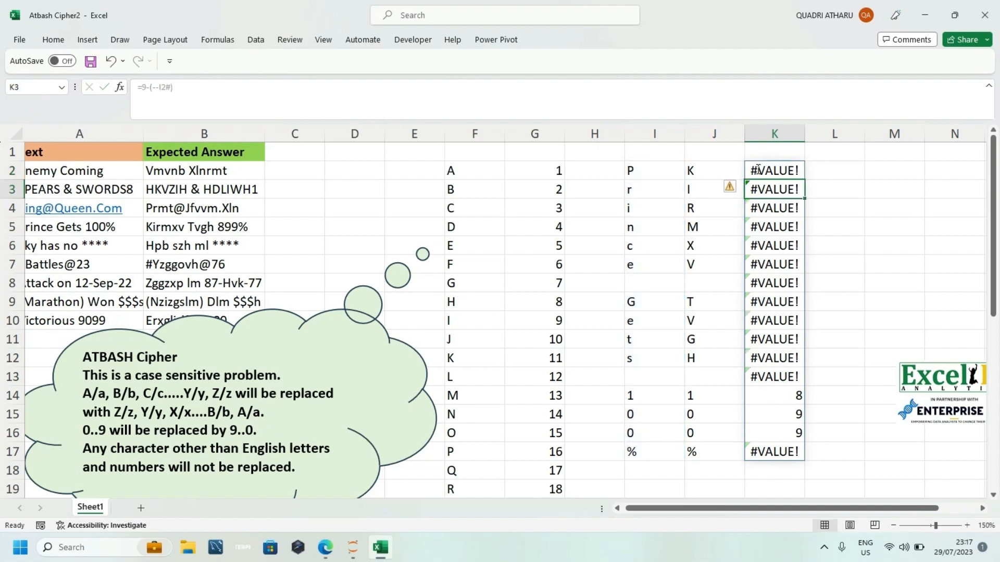
double_click(756, 170)
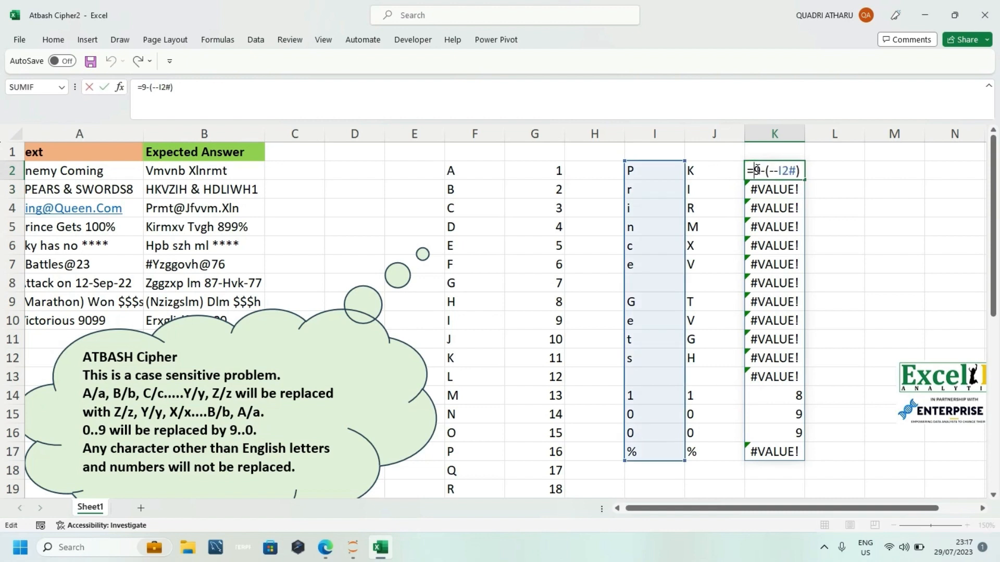
type("if")
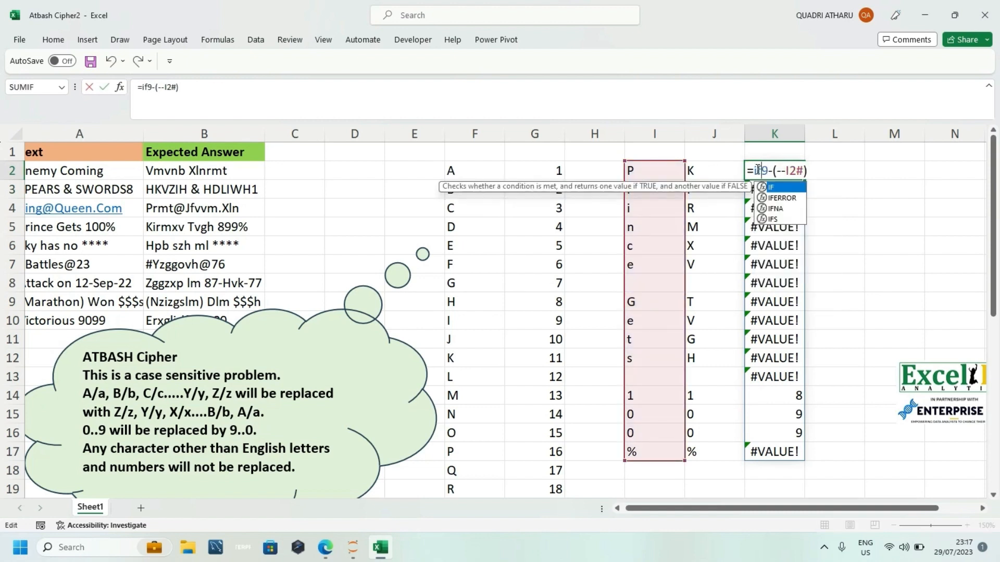
key("Down")
key("Tab")
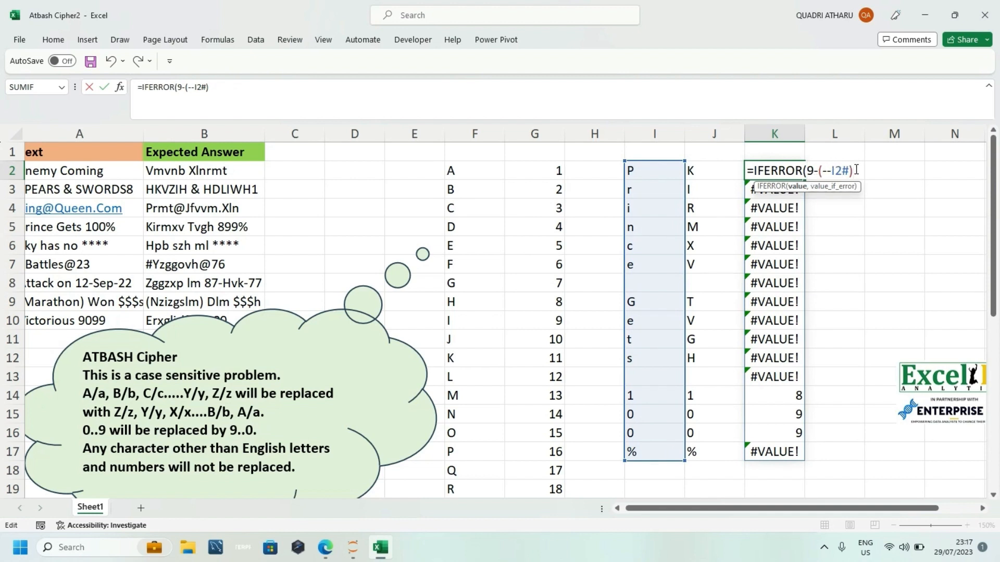
type(",")
left_click(708, 174)
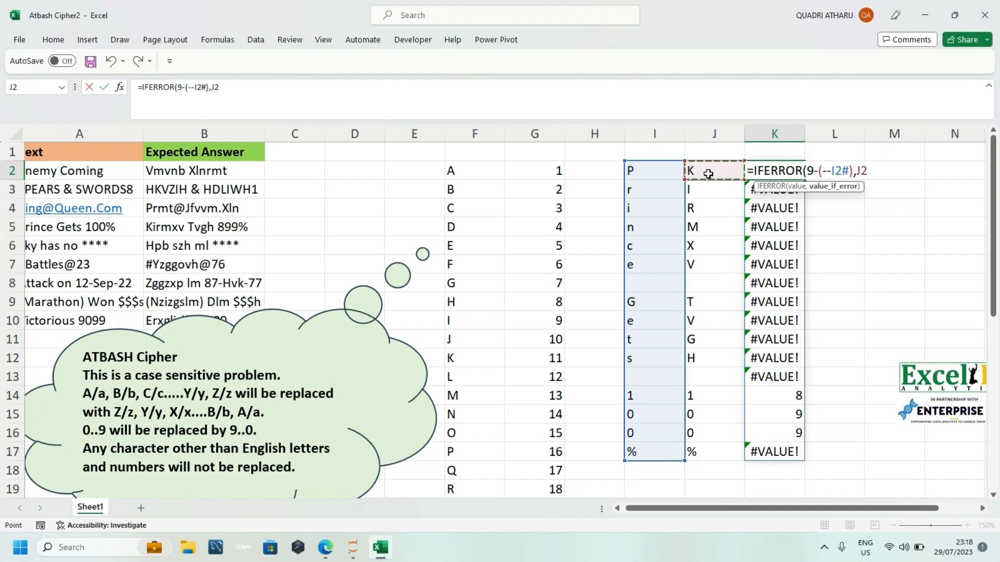
type("#")
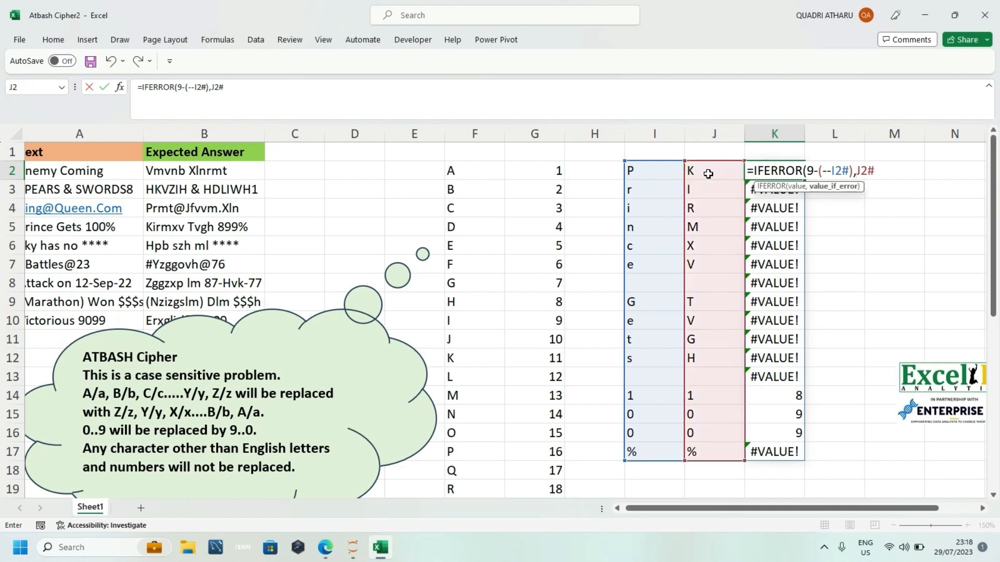
type(",")
key("BackSpace")
type(")")
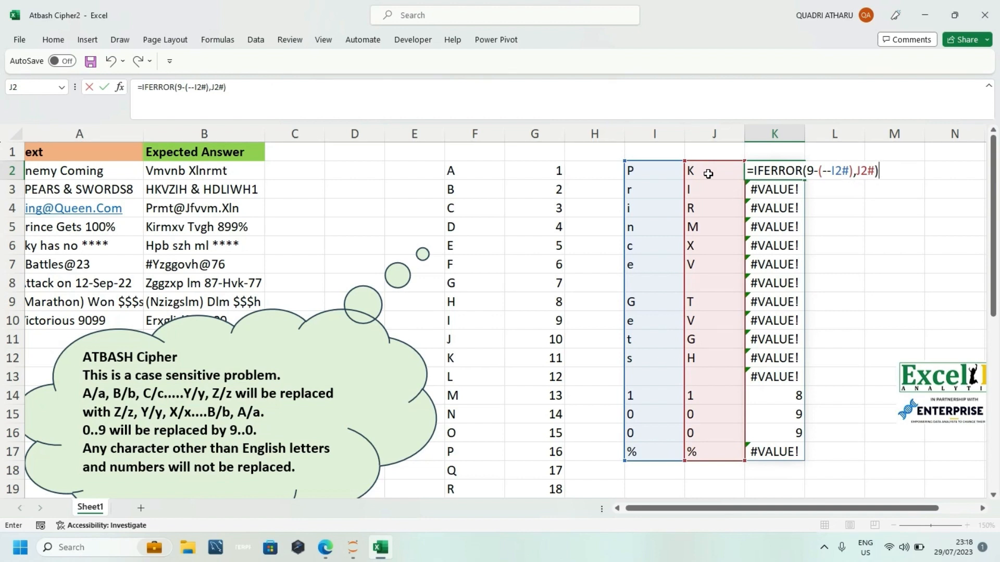
key("Return")
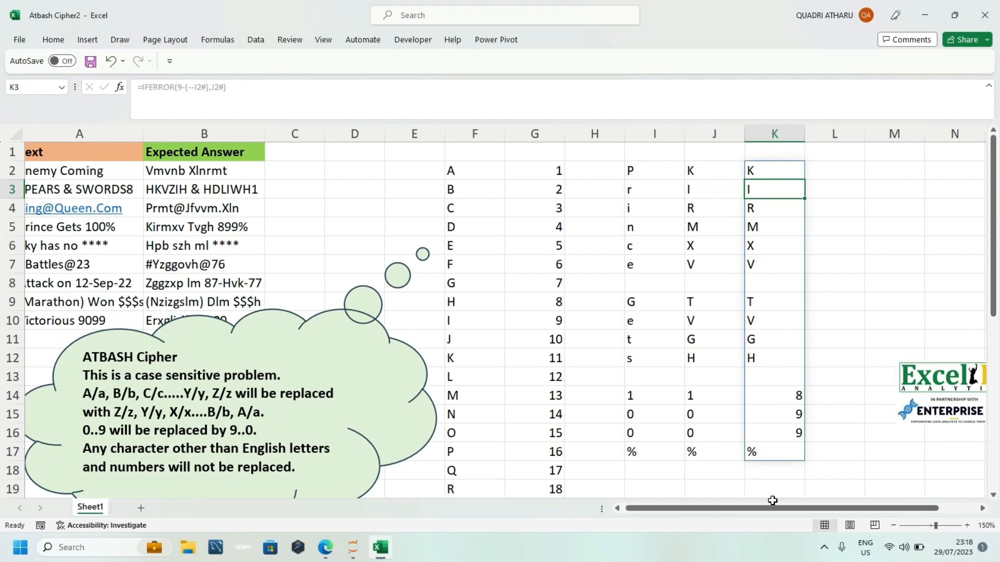
Step: Move the Excel BI logo picture slightly down and to the right, to about rows 14–18 near columns N and O
left_click_drag(772, 502, 824, 504)
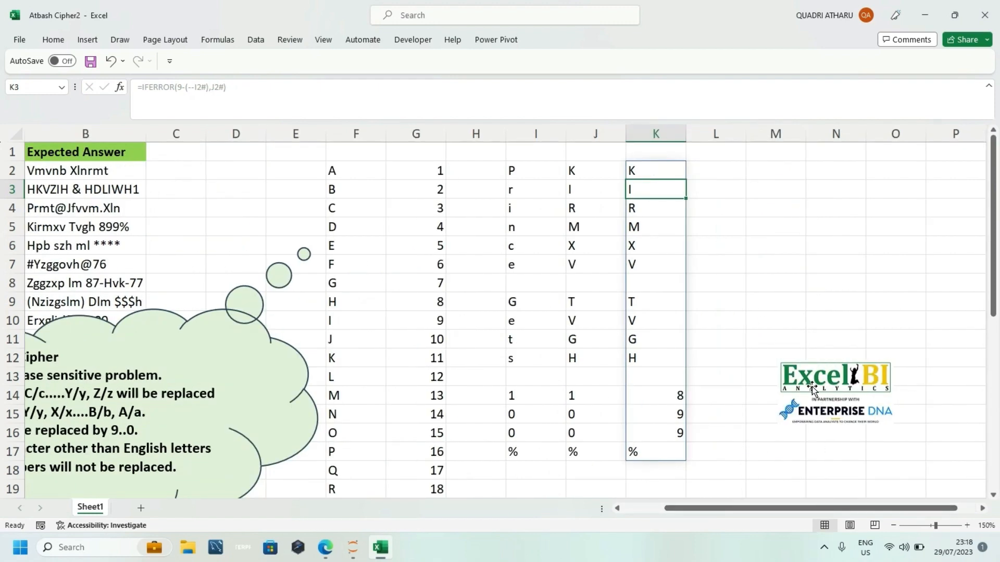
left_click(784, 398)
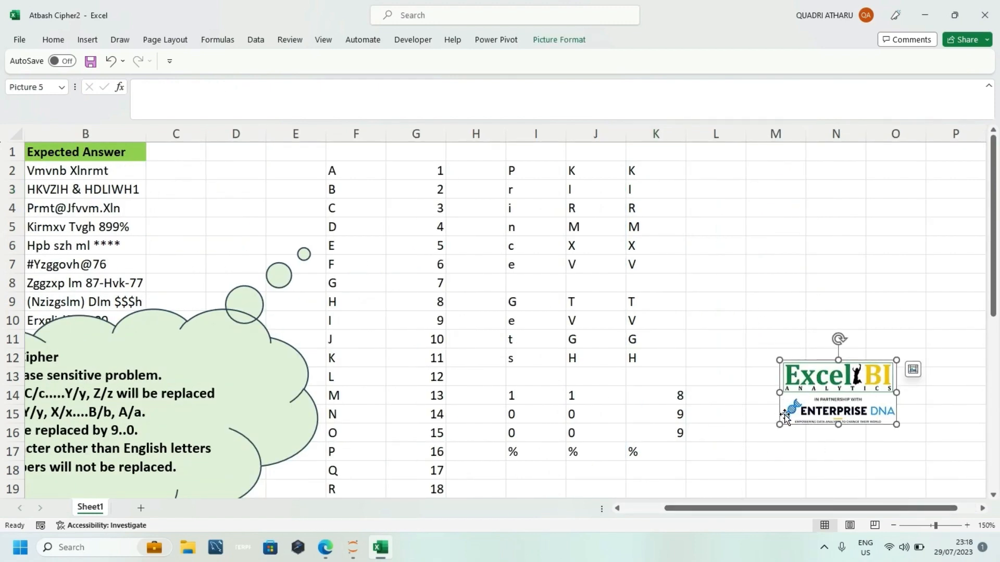
left_click_drag(813, 368, 838, 417)
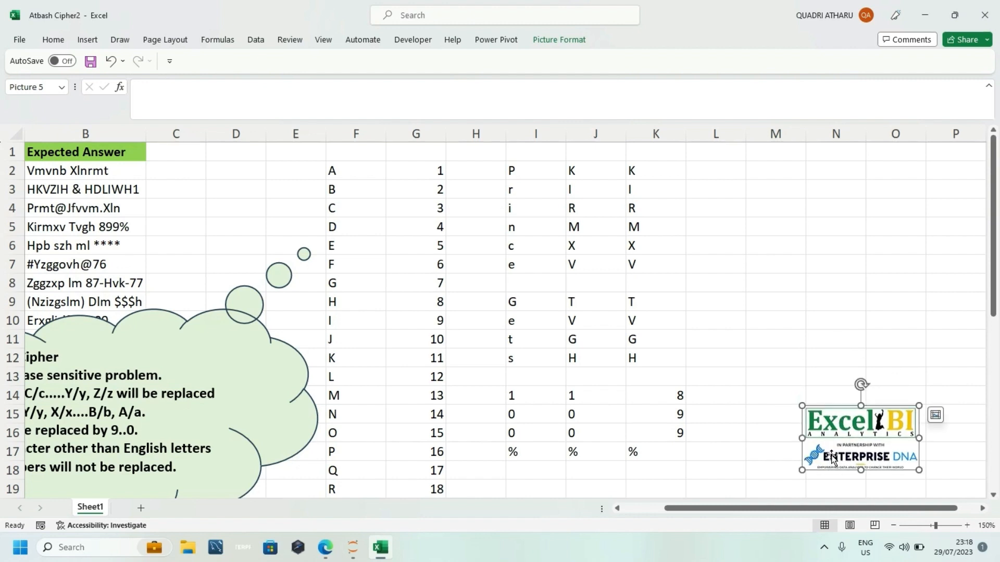
left_click_drag(755, 508, 710, 528)
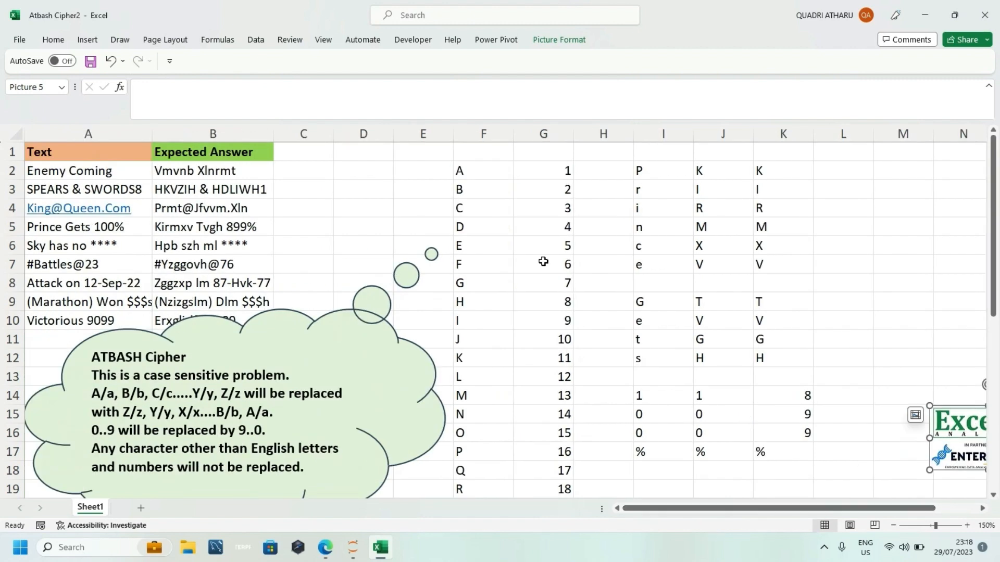
Step: Review the formulas behind the alphabet list in F2, the encoded characters in K2 and the split text in I2
left_click(460, 168)
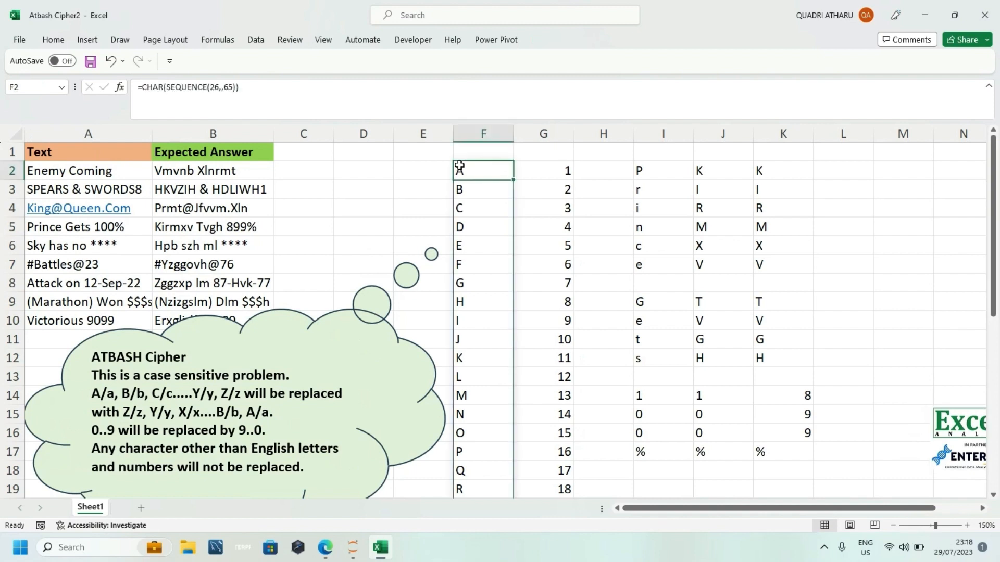
left_click(762, 168)
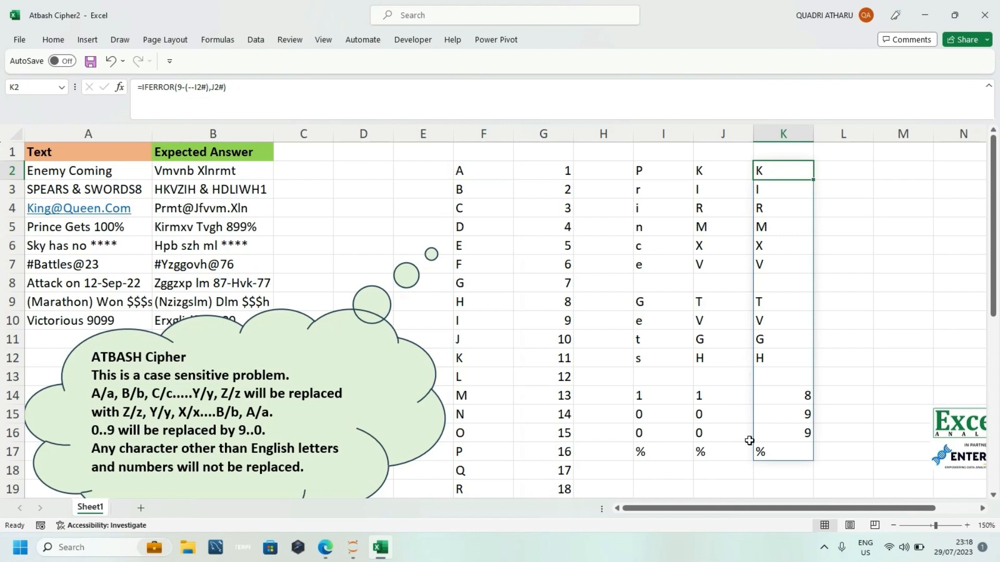
left_click_drag(756, 513, 802, 518)
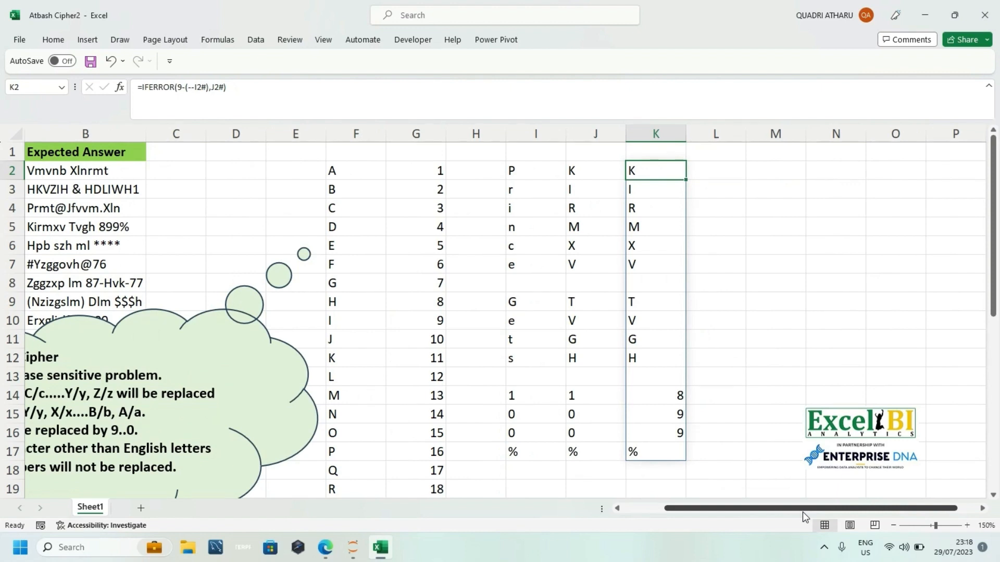
left_click_drag(802, 511, 808, 511)
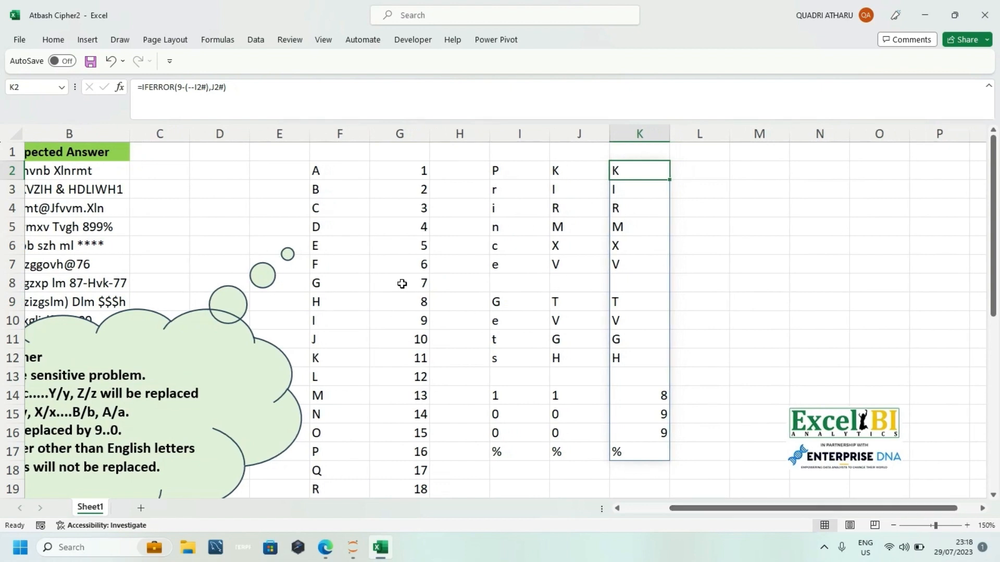
left_click(439, 173)
left_click(495, 170)
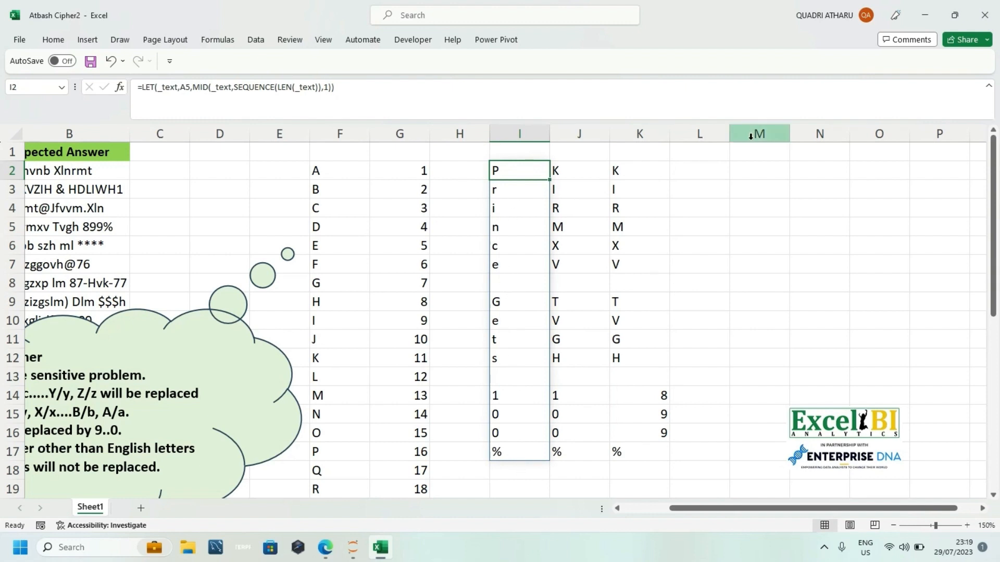
Step: Enter =I2#=UPPER(I2#) in L2 to compare each split character with its uppercase form
left_click(716, 163)
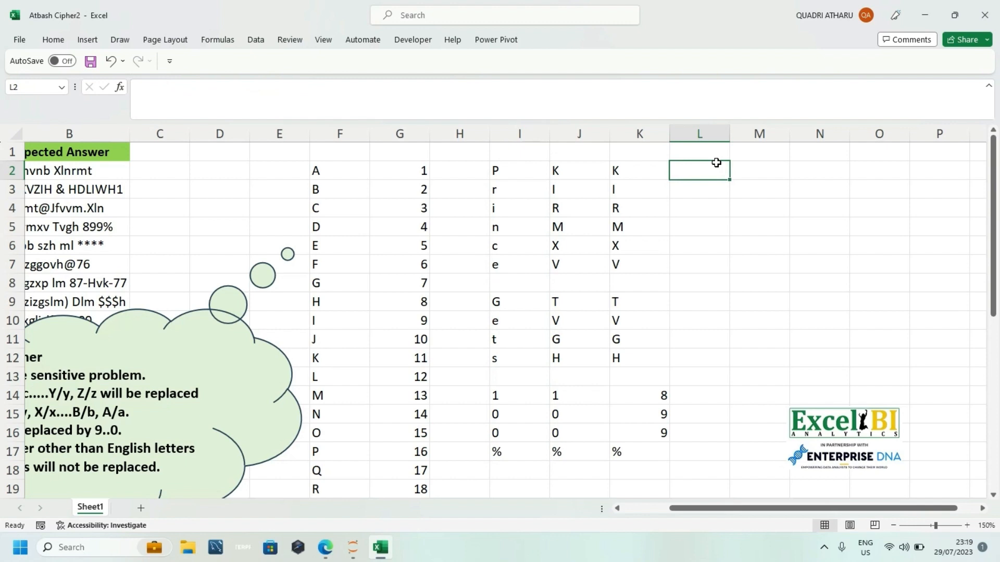
type("=")
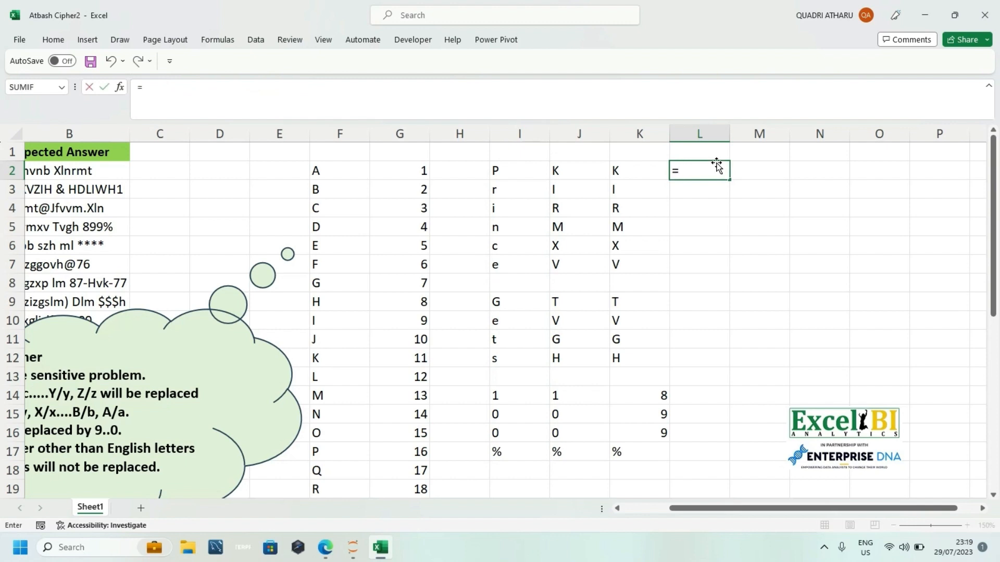
type("exc")
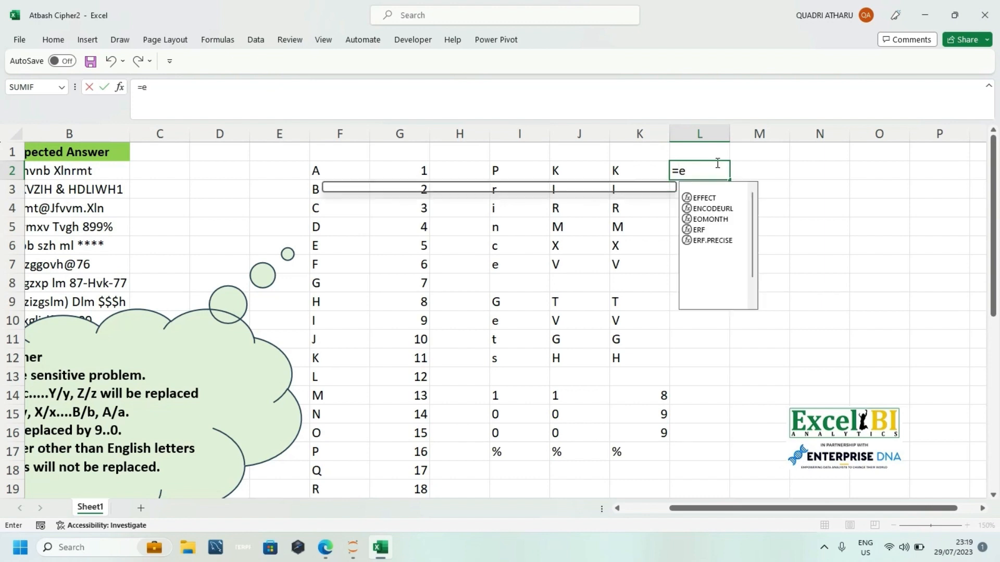
key("BackSpace")
key("BackSpace")
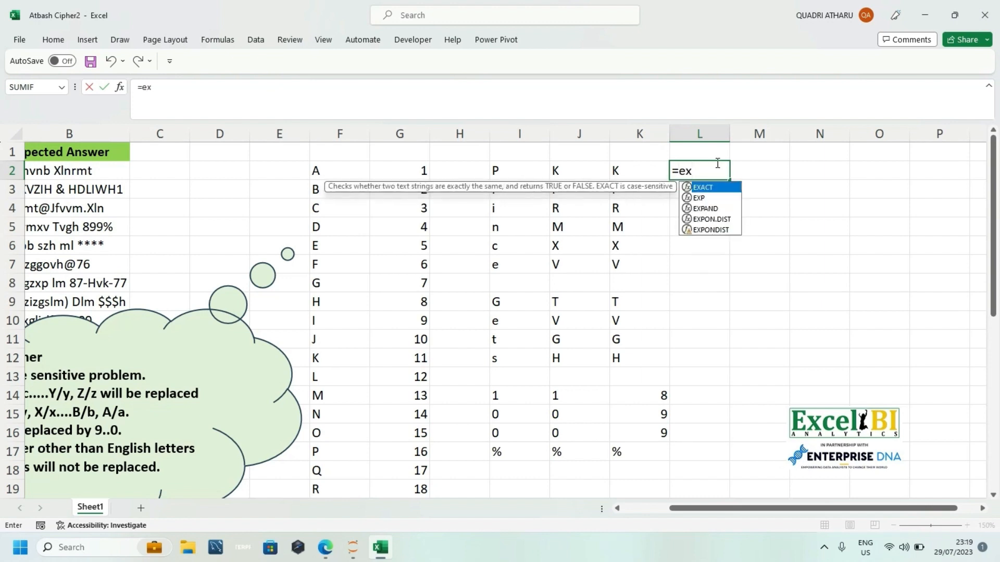
key("BackSpace")
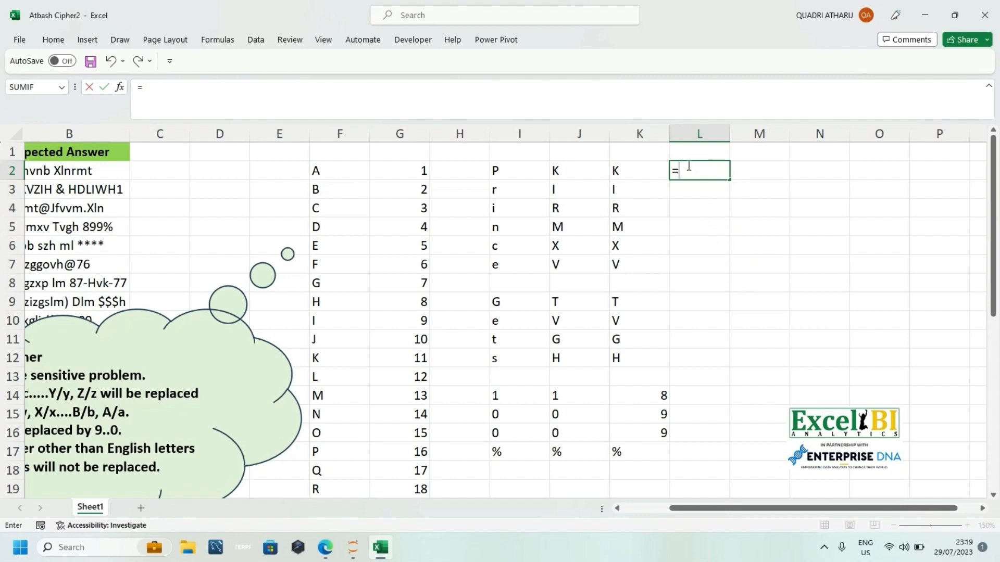
left_click(503, 168)
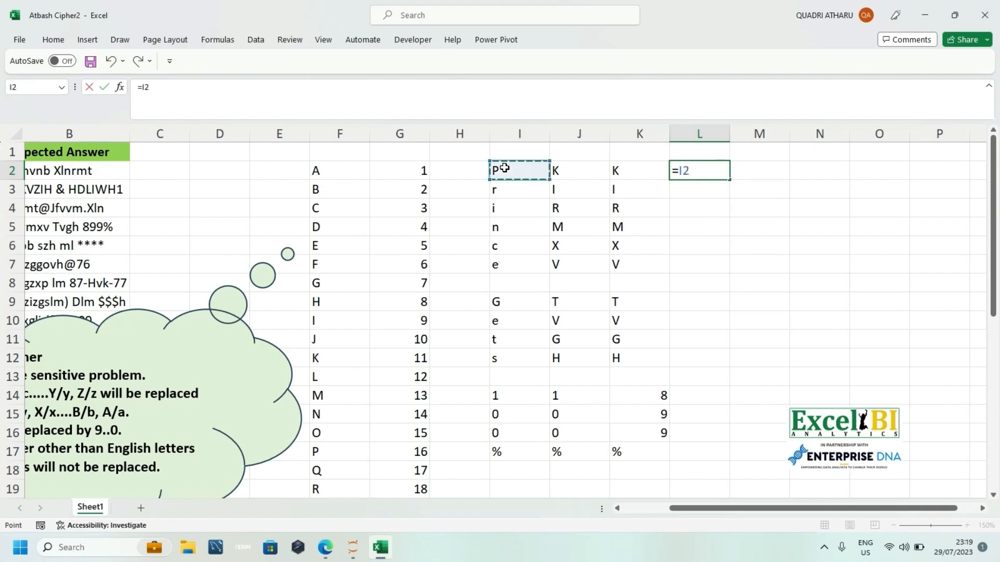
type("#=upper")
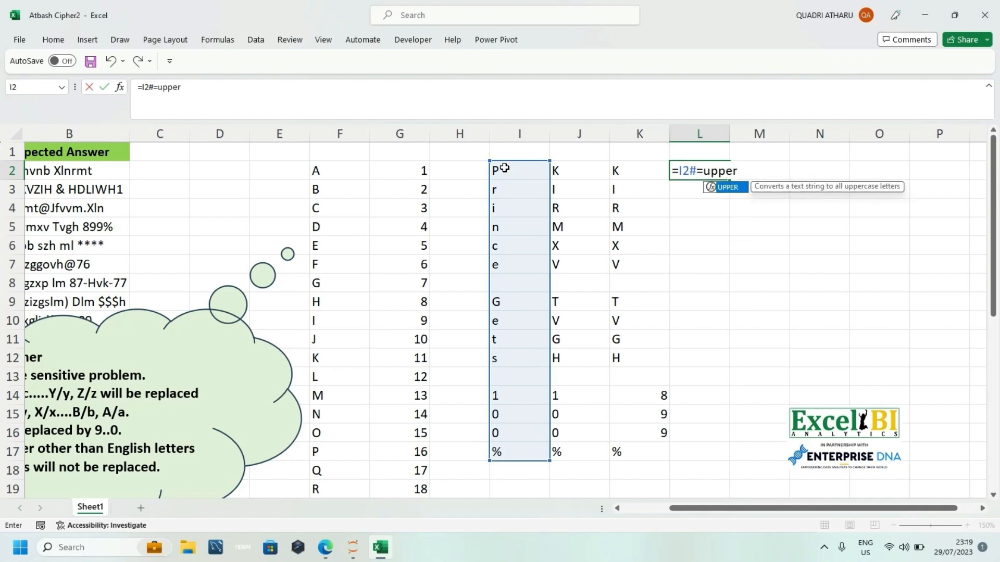
key("Tab")
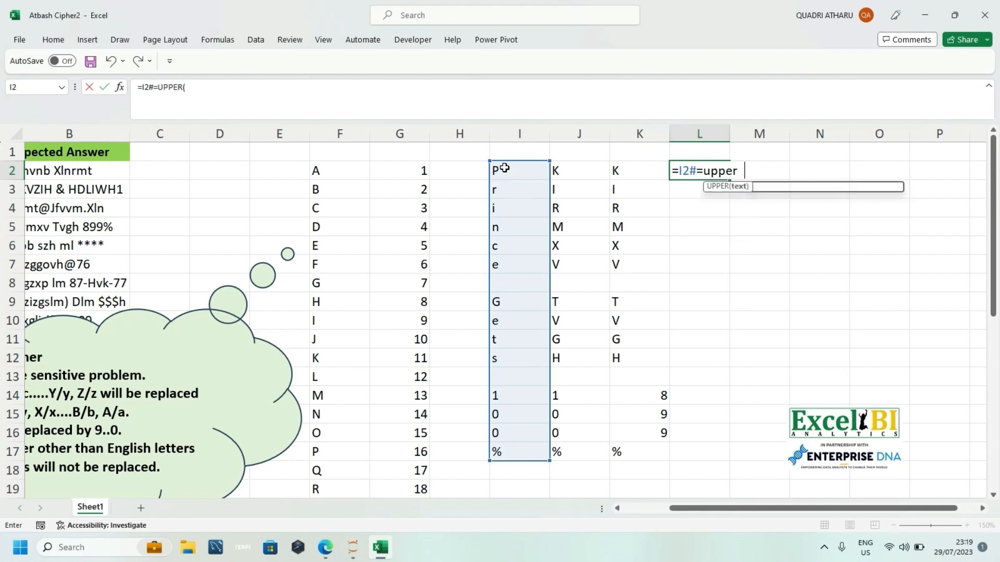
left_click(504, 168)
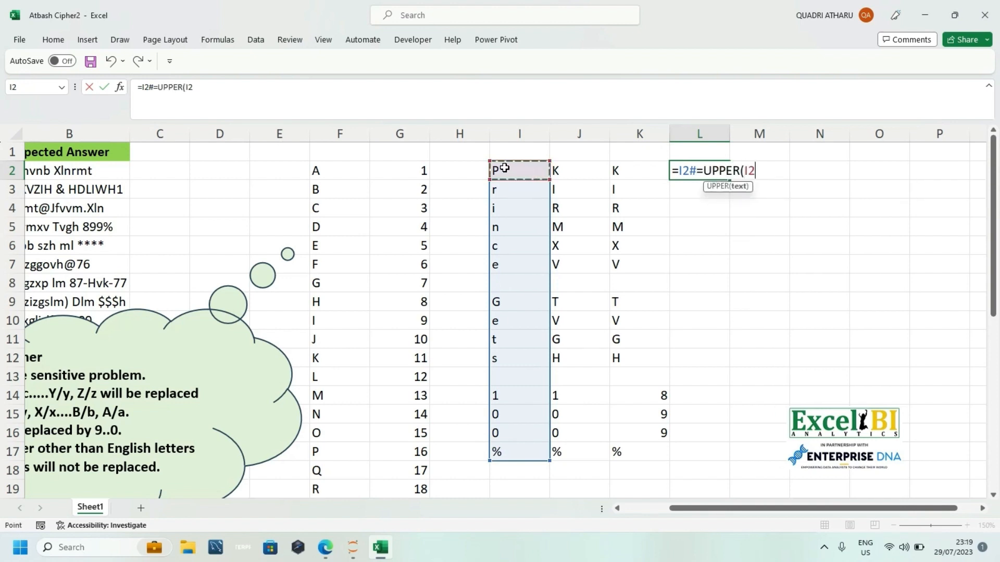
type("#")
key("Return")
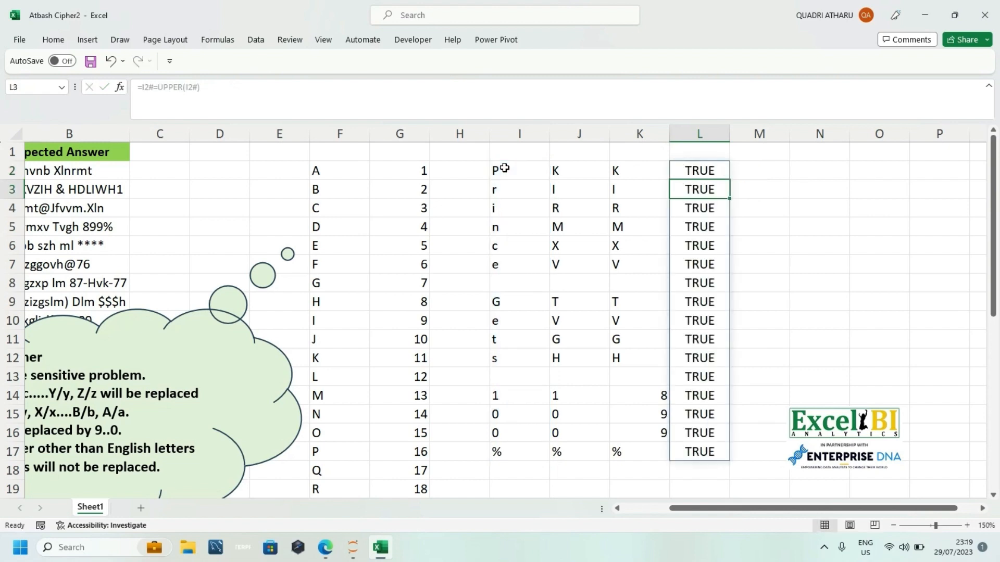
Step: Clear the existing equals-sign comparison formula from cell L2, leaving the cell open for editing
double_click(710, 170)
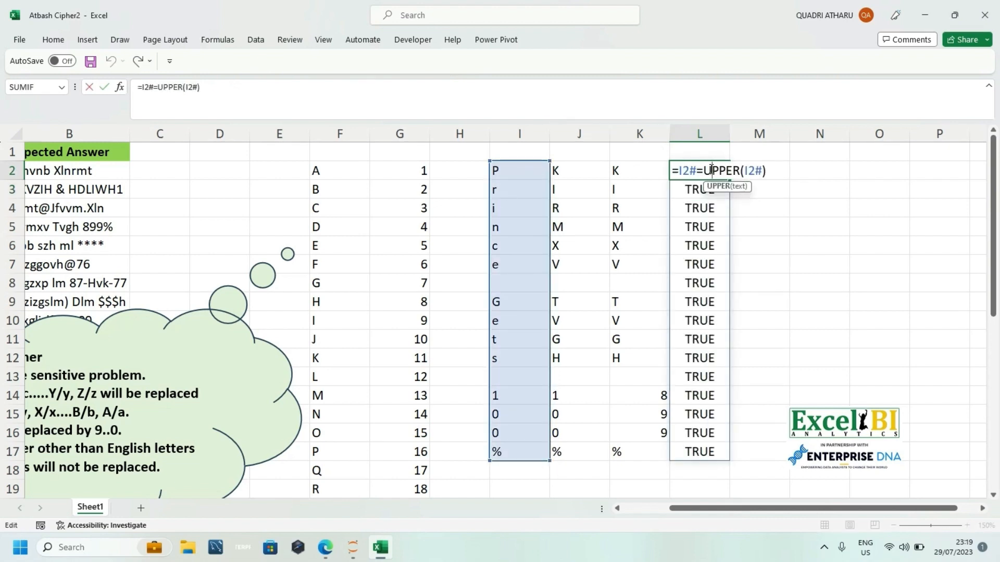
left_click(703, 170)
key("BackSpace")
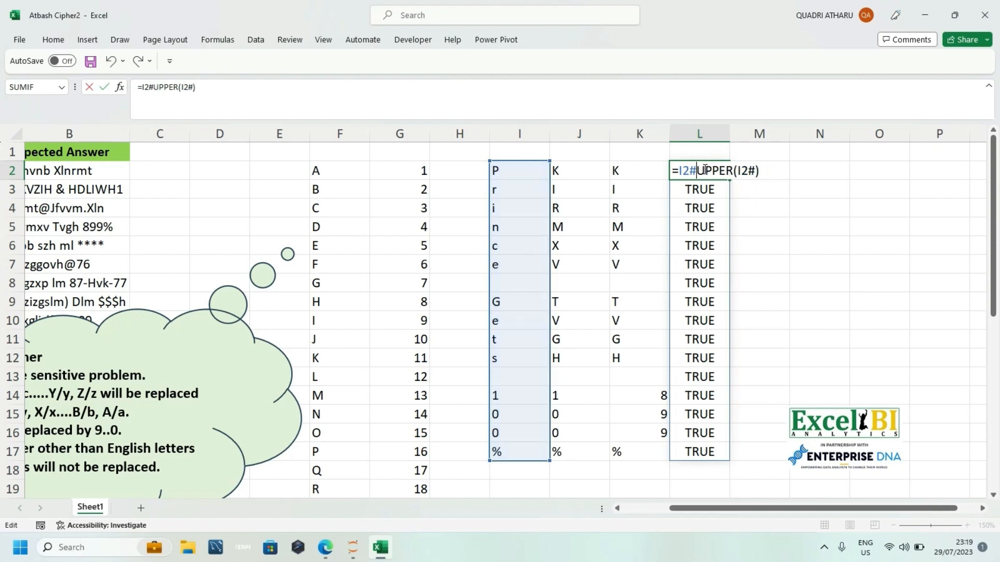
type(",")
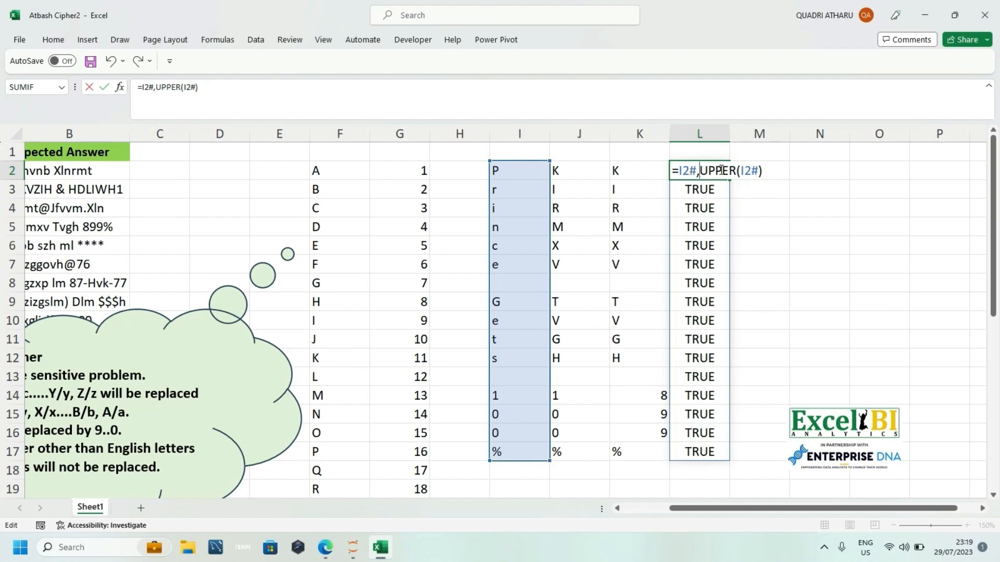
left_click(766, 173)
key("BackSpace")
key("BackSpace")
key("BackSpace")
key("BackSpace")
key("BackSpace")
key("BackSpace")
key("BackSpace")
key("BackSpace")
key("BackSpace")
key("BackSpace")
key("BackSpace")
key("BackSpace")
key("BackSpace")
key("BackSpace")
key("BackSpace")
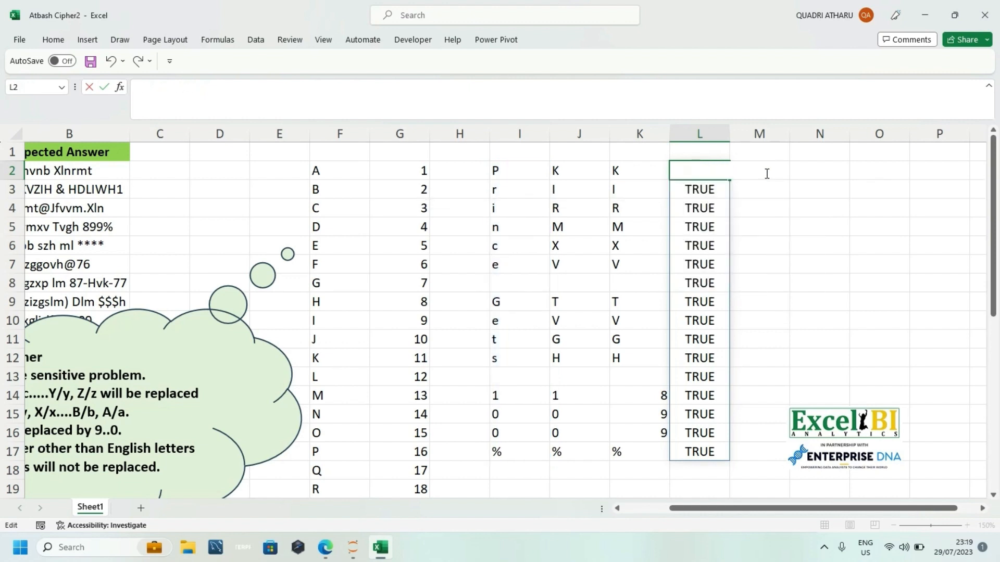
type("=Exc")
key("Tab")
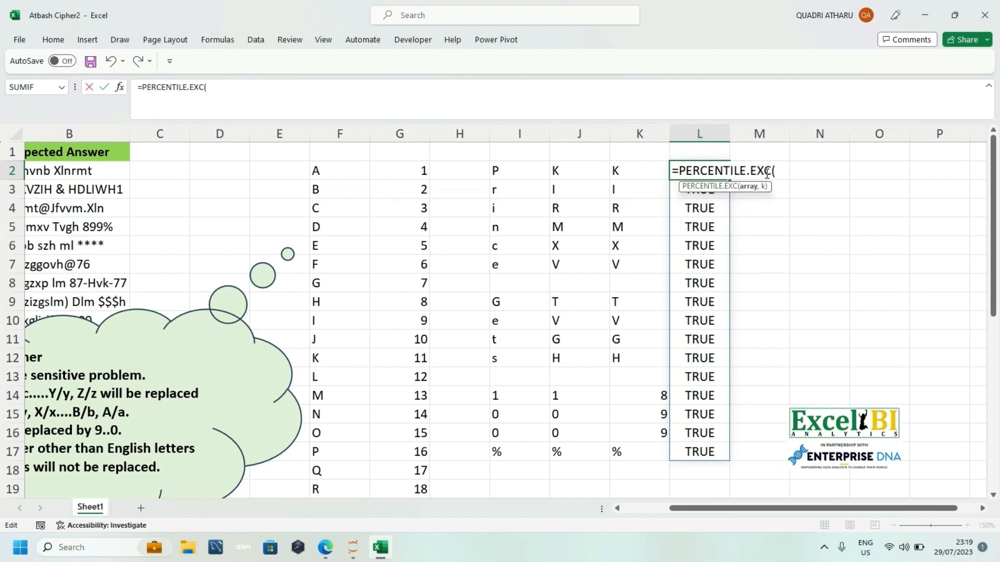
key("BackSpace")
key("BackSpace")
key("BackSpace")
key("BackSpace")
key("BackSpace")
key("BackSpace")
key("BackSpace")
key("BackSpace")
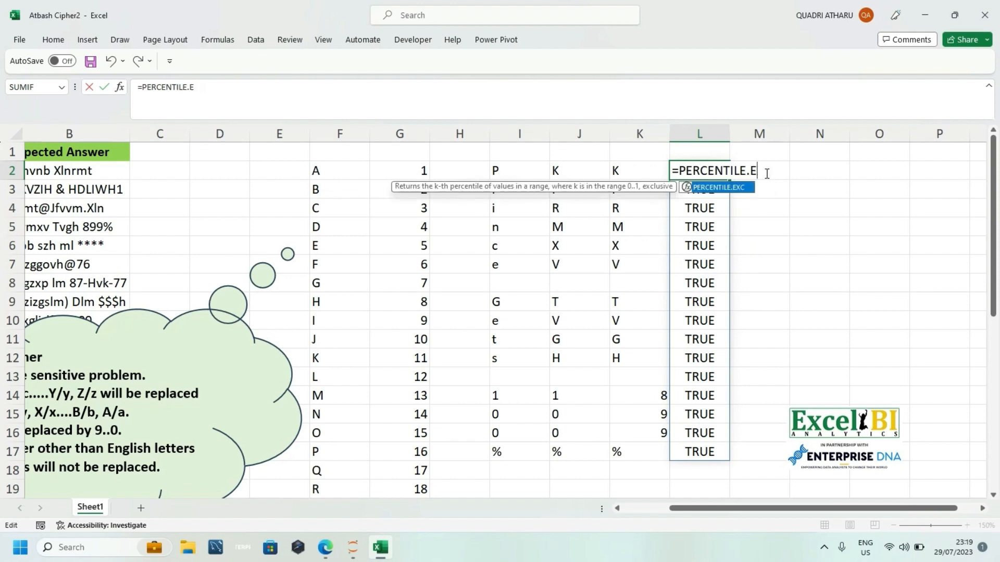
key("BackSpace")
key("BackSpace")
key("BackSpace")
key("BackSpace")
key("BackSpace")
key("BackSpace")
key("BackSpace")
key("BackSpace")
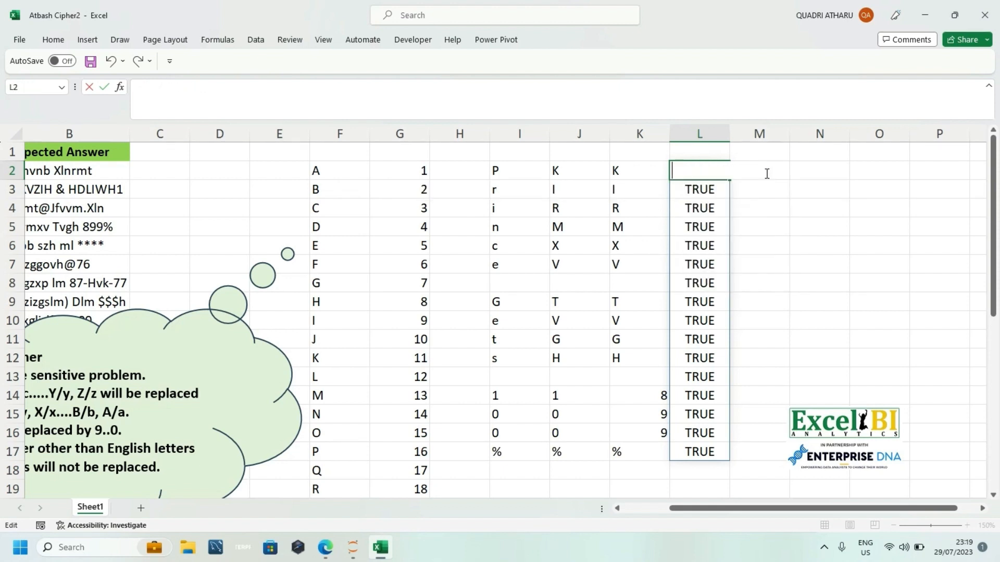
type("=exc")
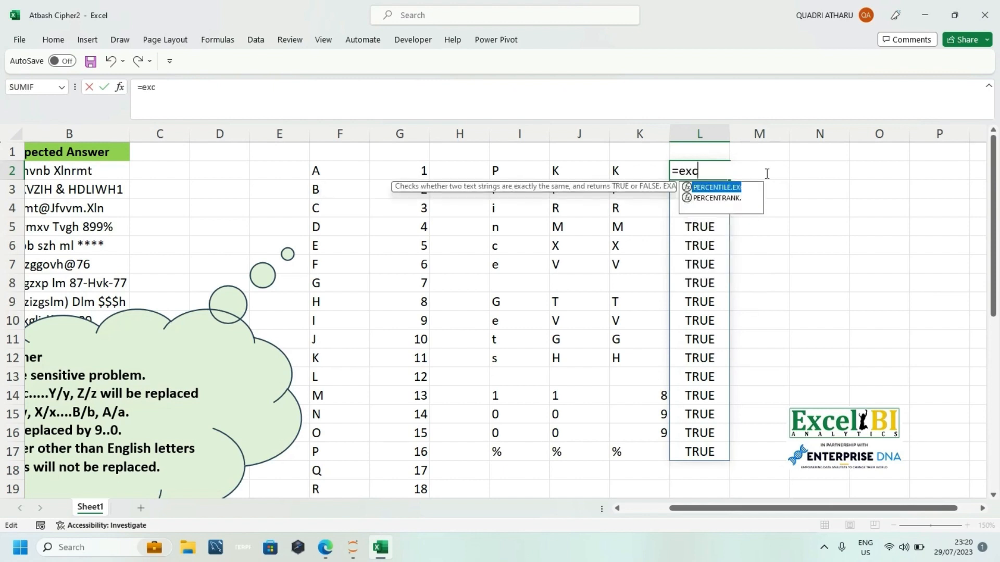
Step: Enter =EXACT(I2#,UPPER(I2#)) in L2 to compare each split character case-sensitively with its uppercase form
key("BackSpace")
key("Tab")
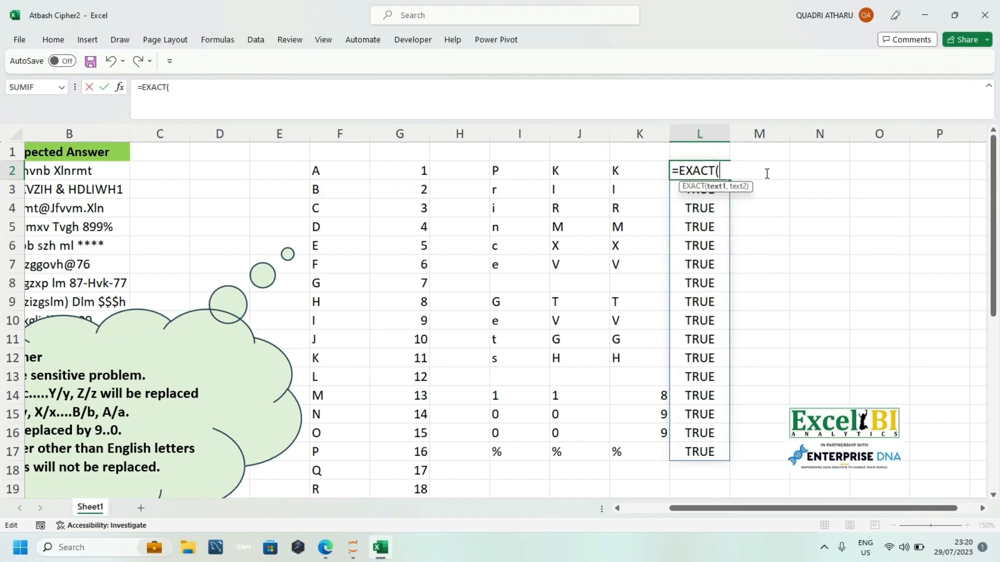
left_click(500, 168)
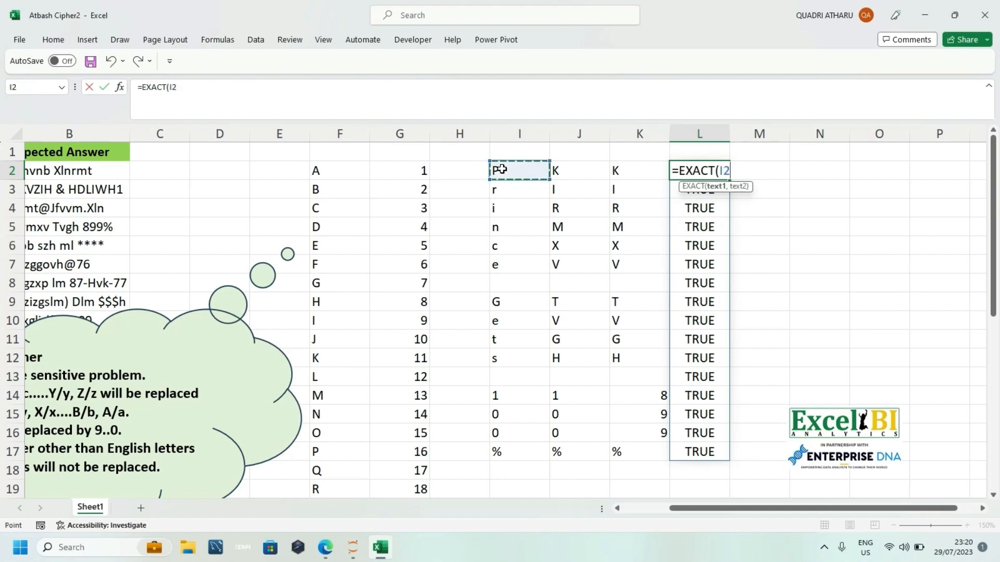
type("#")
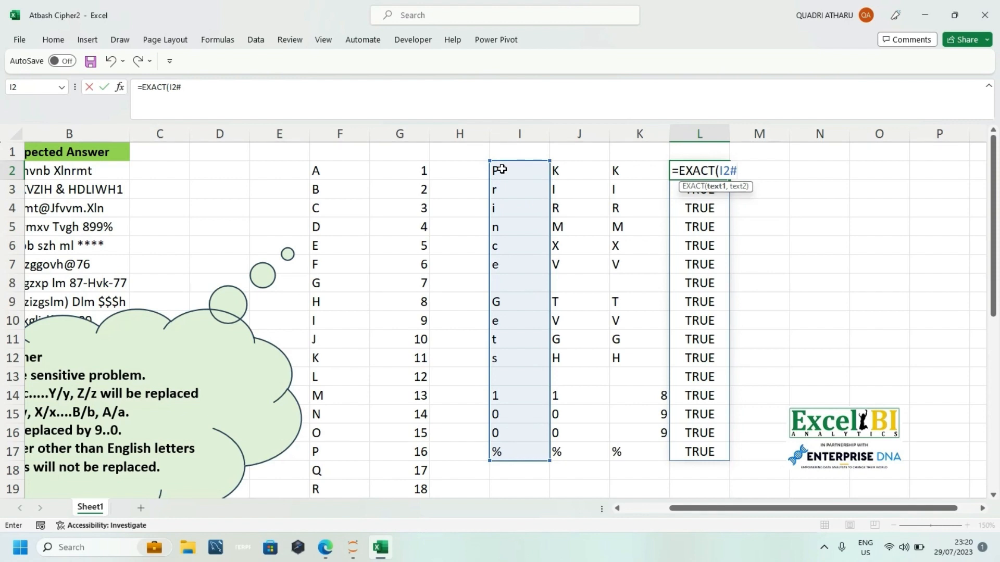
type(",upp")
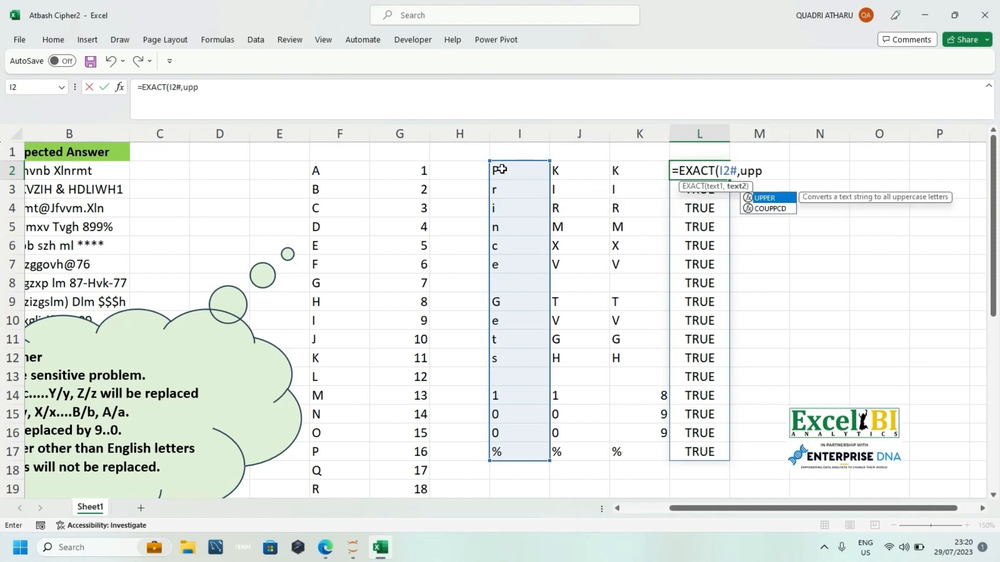
key("Tab")
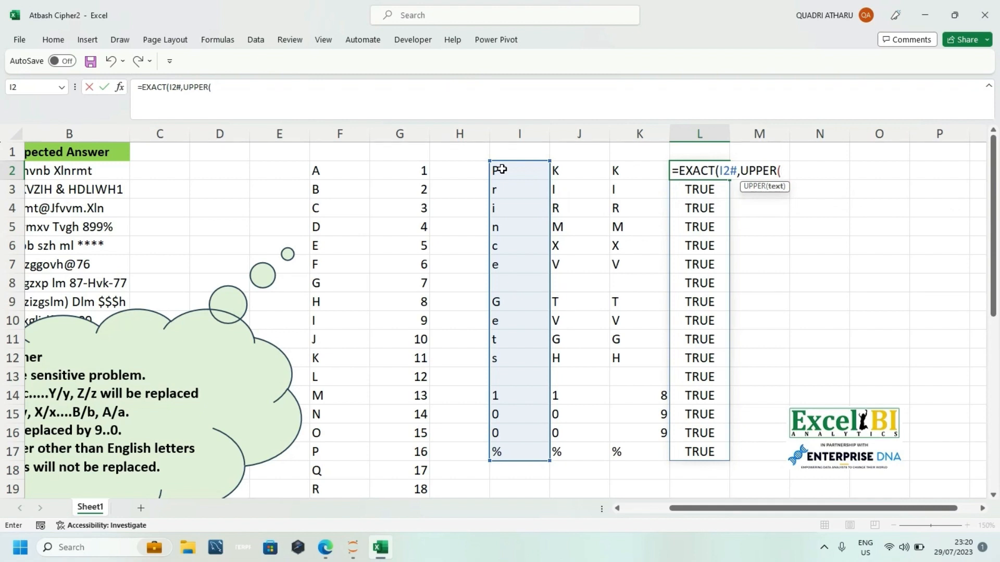
left_click(500, 169)
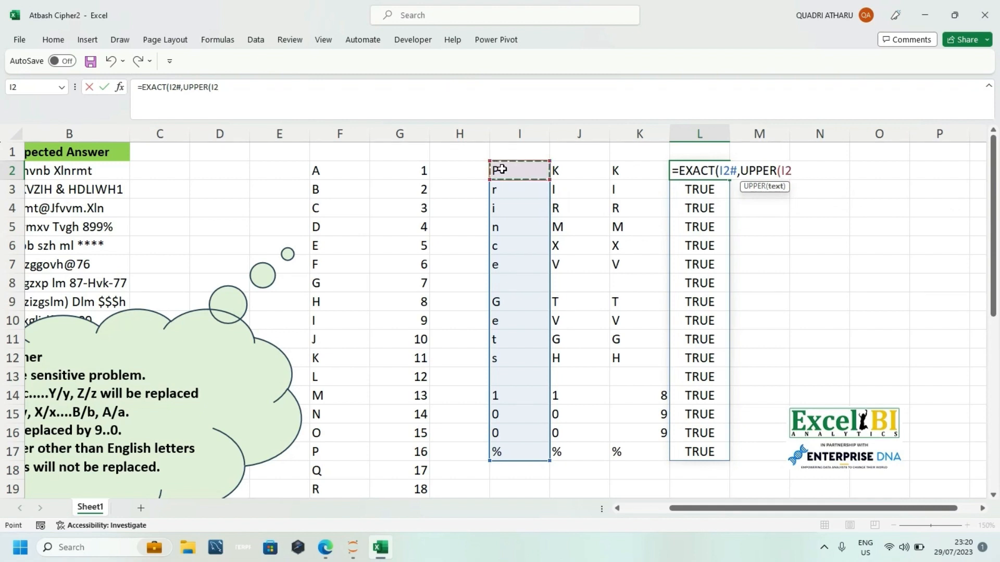
type(")")
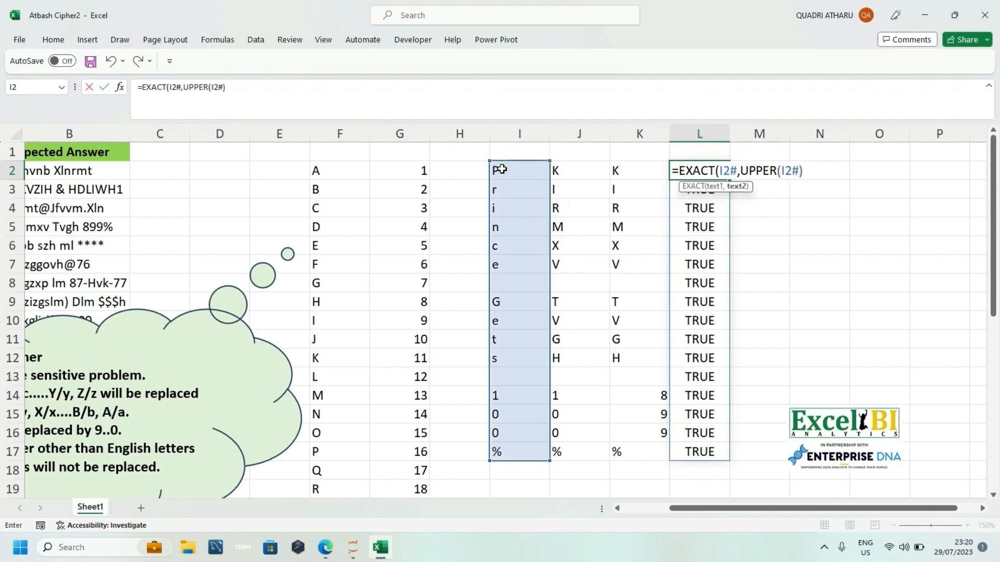
key("Return")
key("Return")
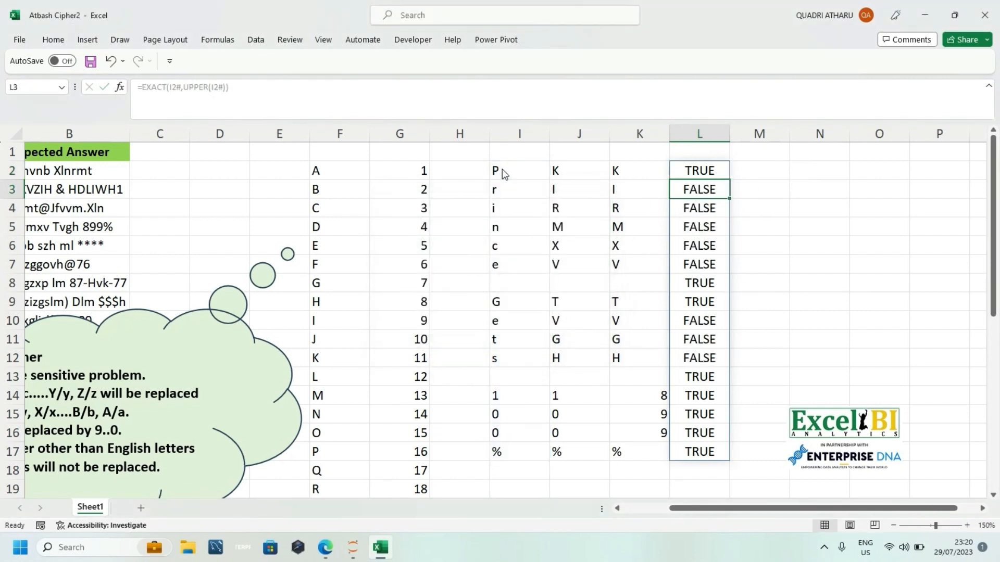
left_click(680, 172)
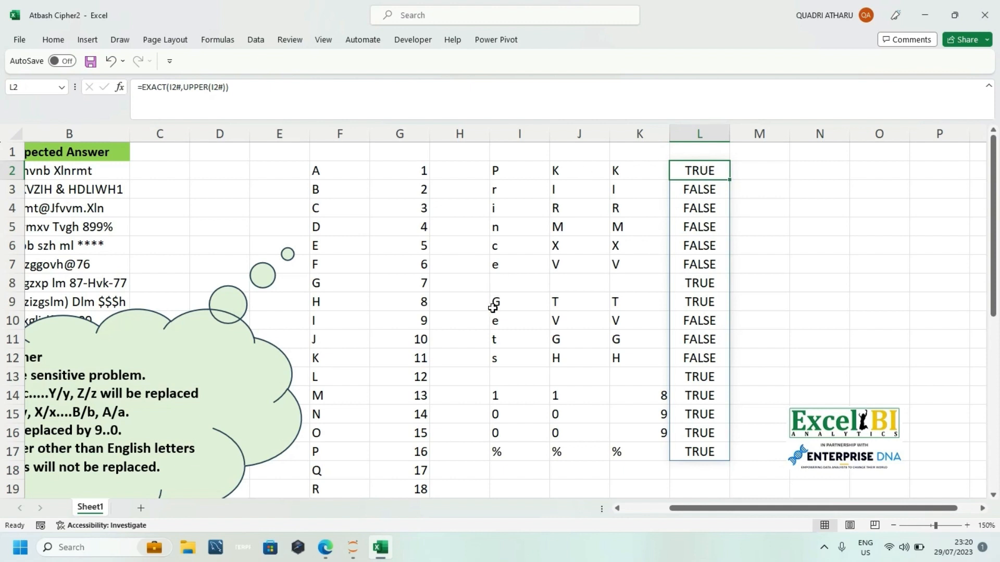
Step: Move the Excel BI logo picture farther right so it sits around column O, and select L2 again
left_click(511, 288)
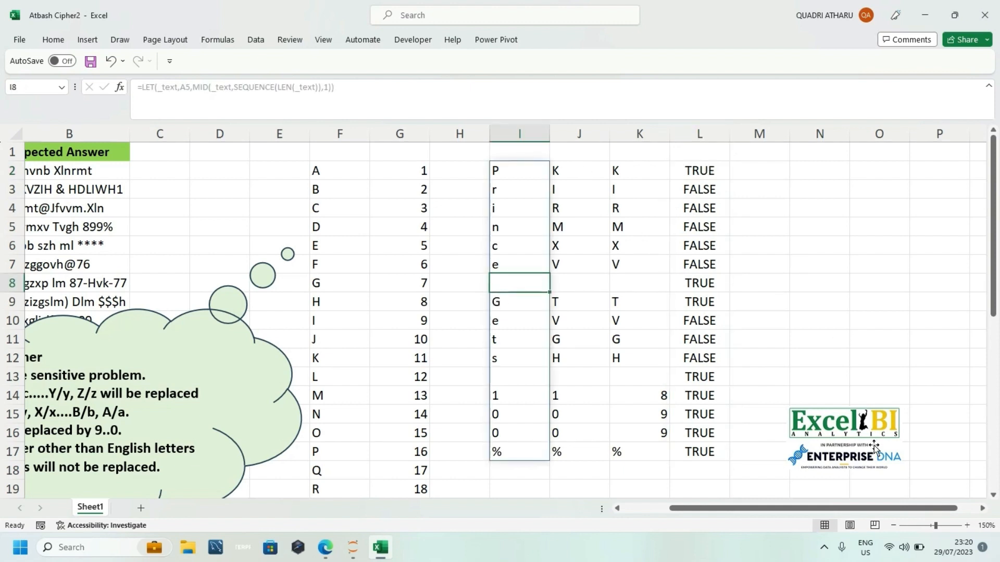
left_click_drag(873, 431, 921, 430)
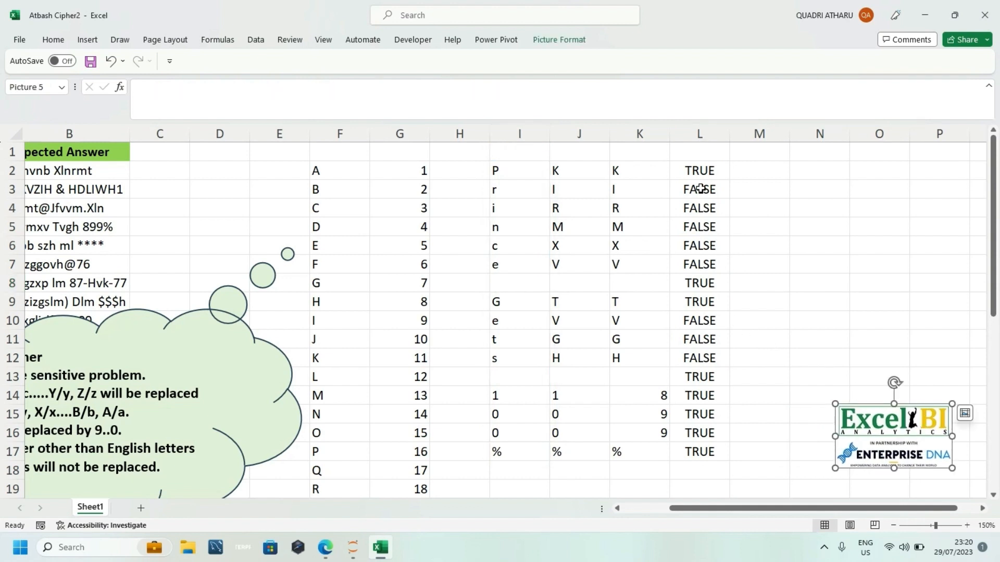
left_click(696, 170)
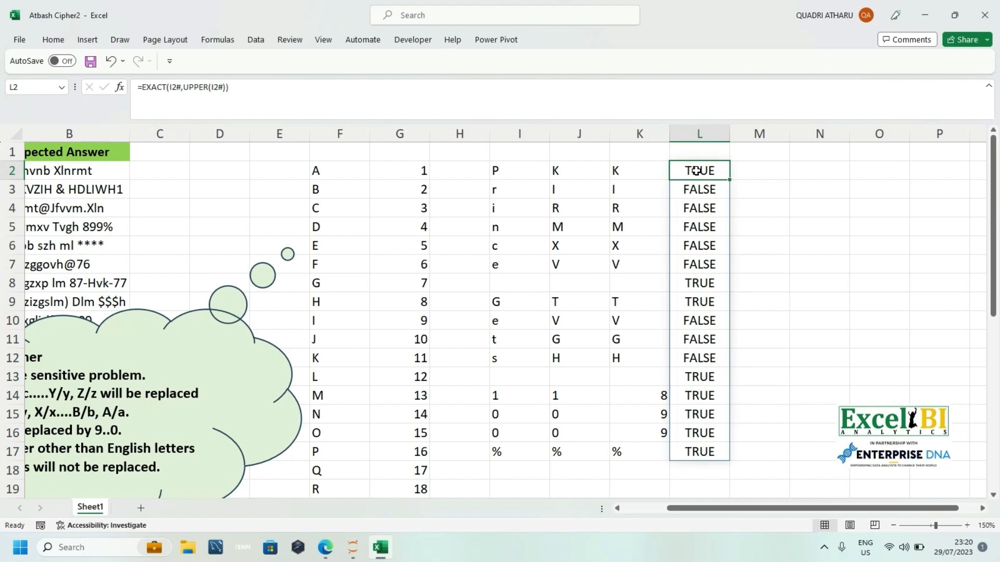
Step: Wrap the EXACT test in L2 in an IF function, using it as the logical test
left_click(624, 171)
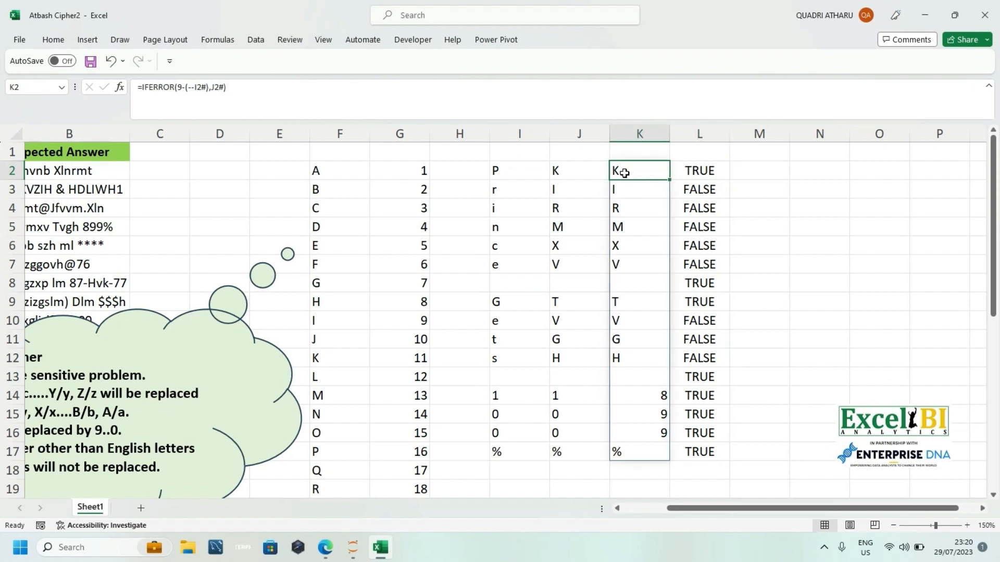
double_click(685, 169)
left_click(678, 170)
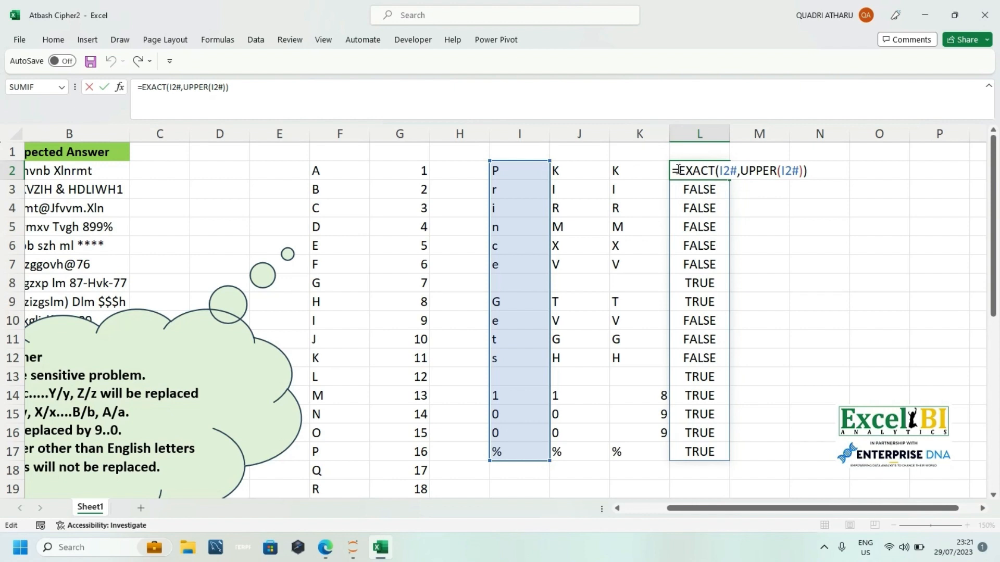
type("if")
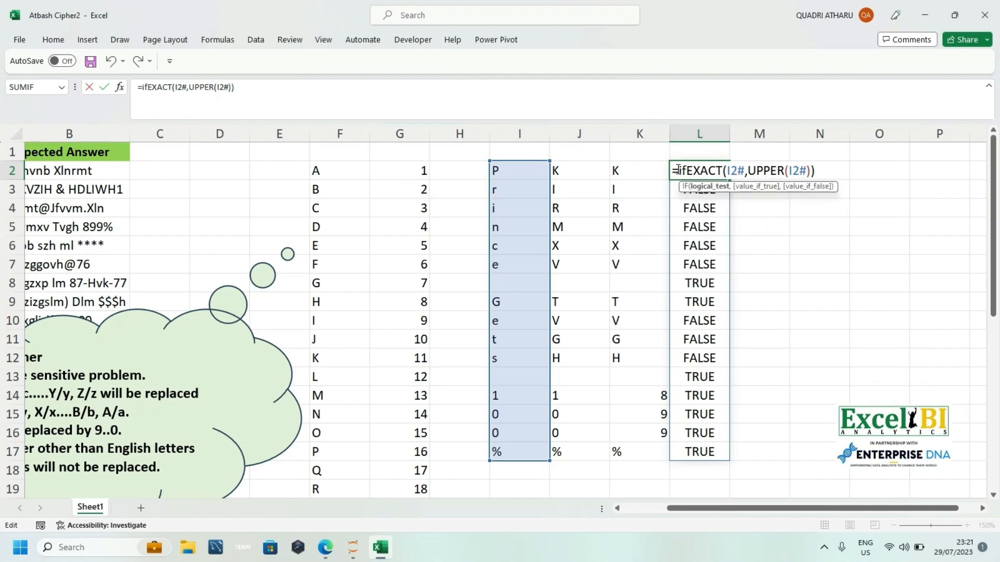
key("Tab")
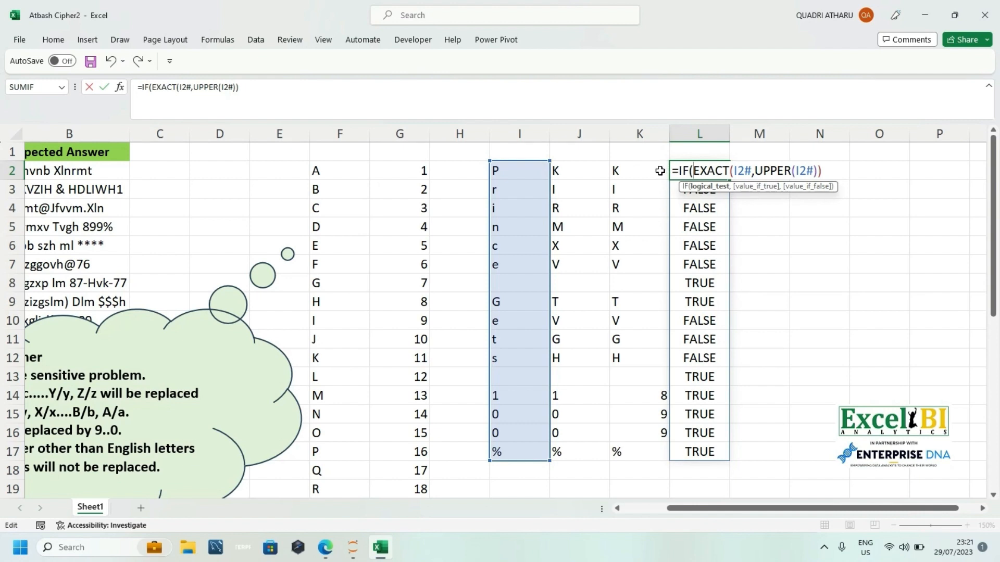
left_click(830, 173)
type(",")
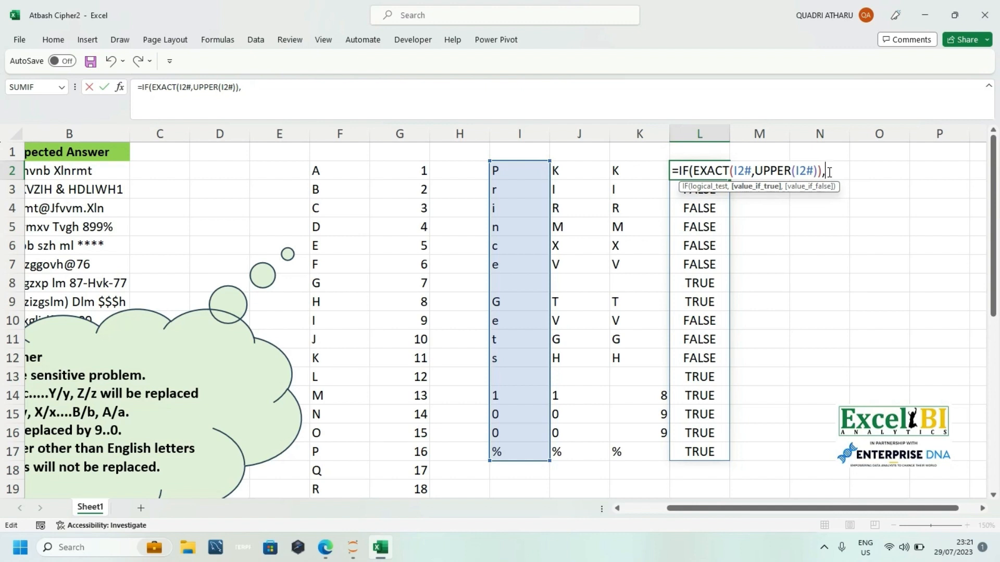
Step: Complete the IF in L2 with K2# as the true result and LOWER(K2#) as the false result
left_click(617, 168)
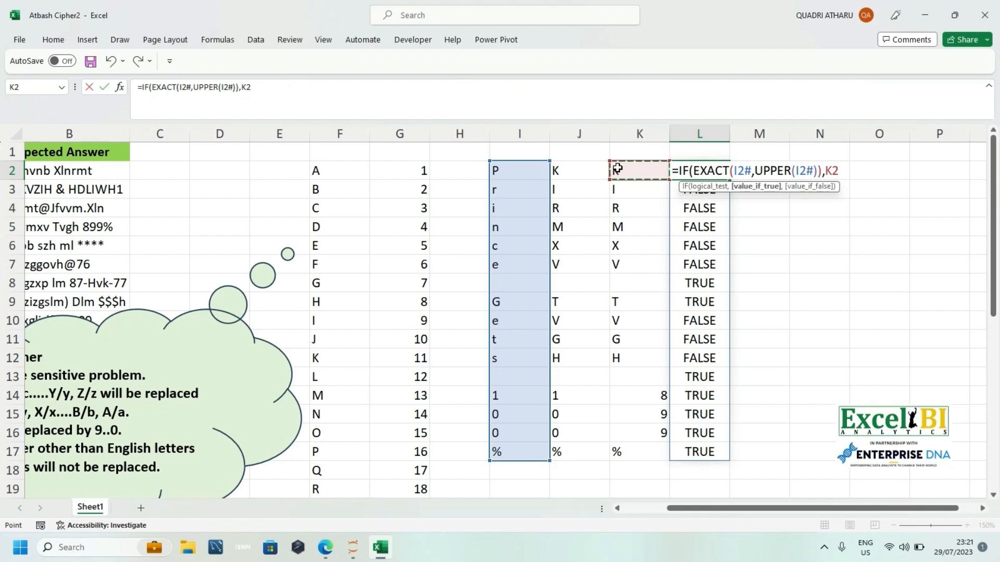
type("#")
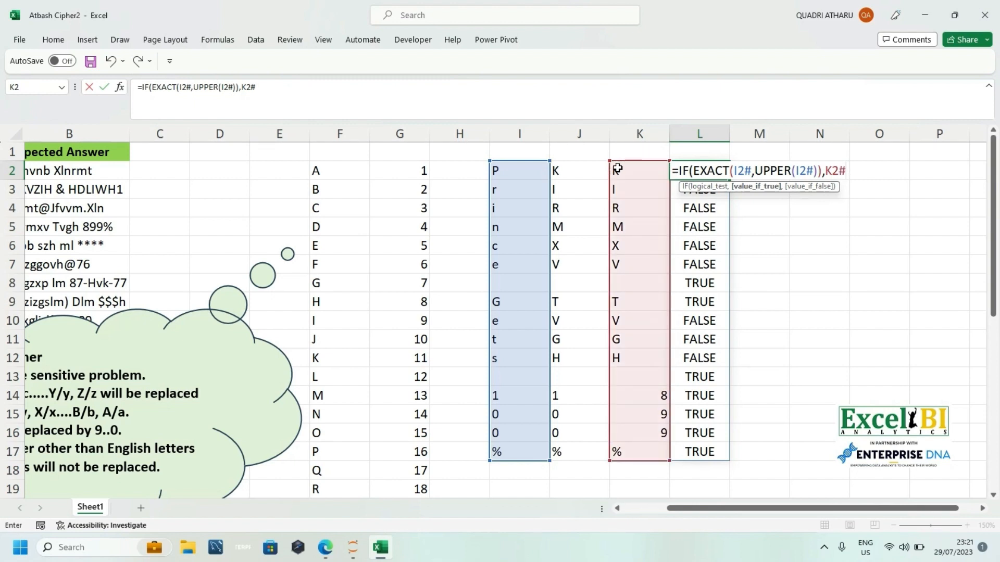
type(",lower")
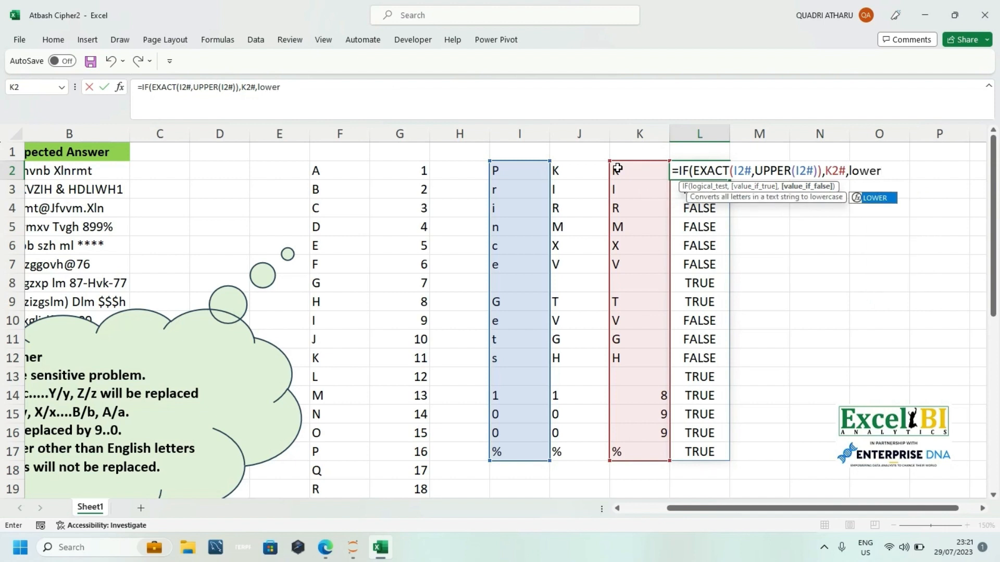
key("Tab")
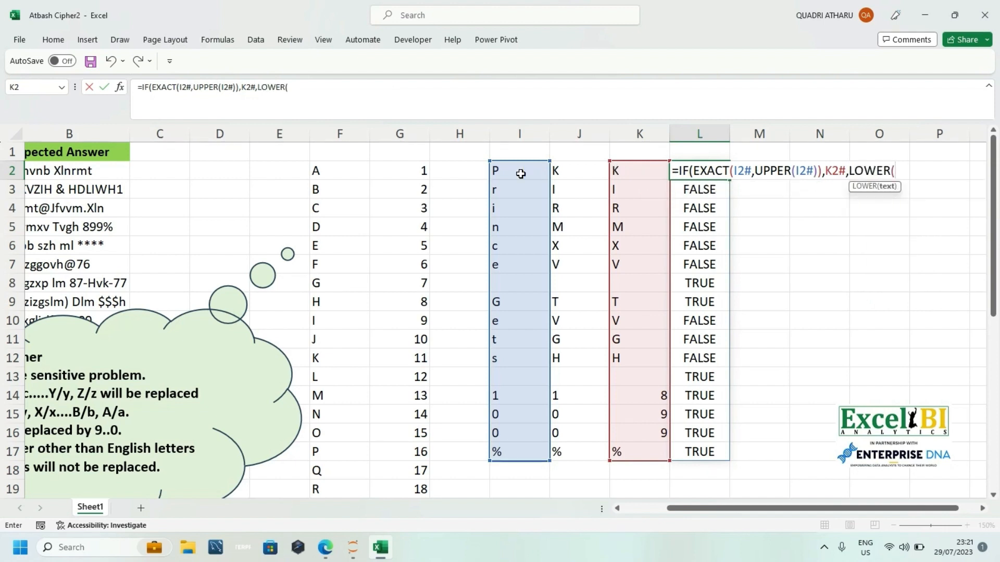
left_click(638, 175)
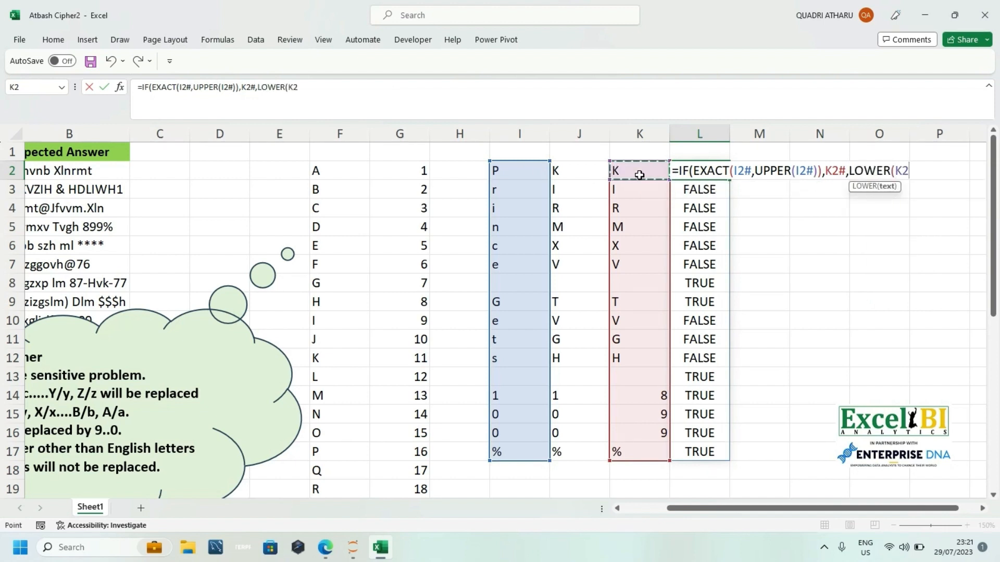
type("#)")
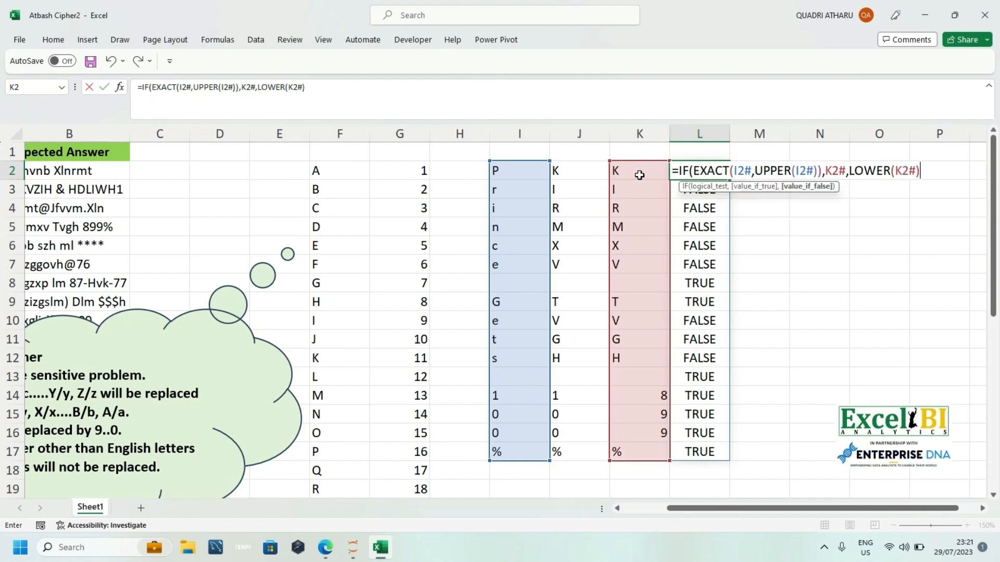
type(")")
key("Return")
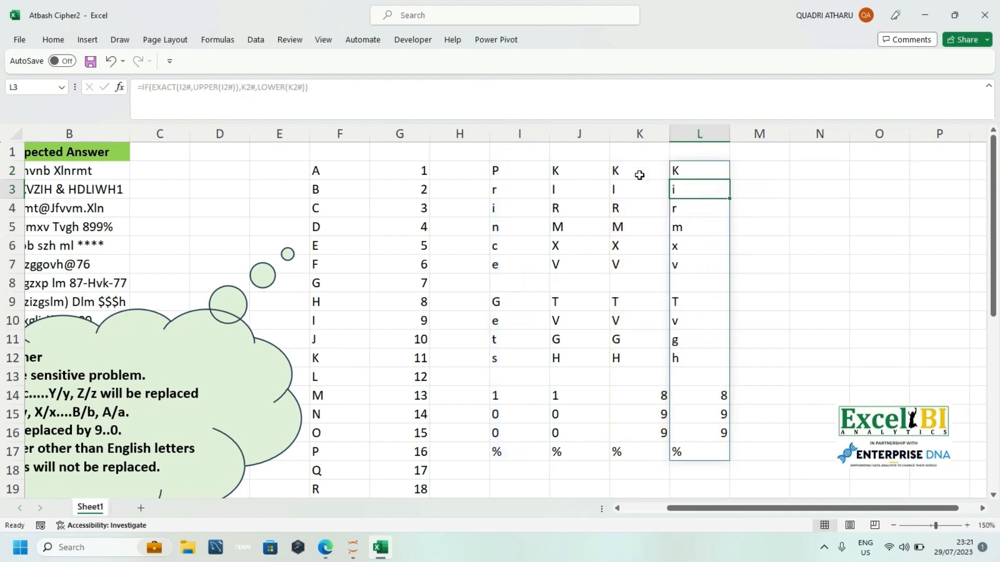
Step: Wrap the IF formula in L2 in CONCAT to join the case-corrected characters into one text
left_click(675, 163)
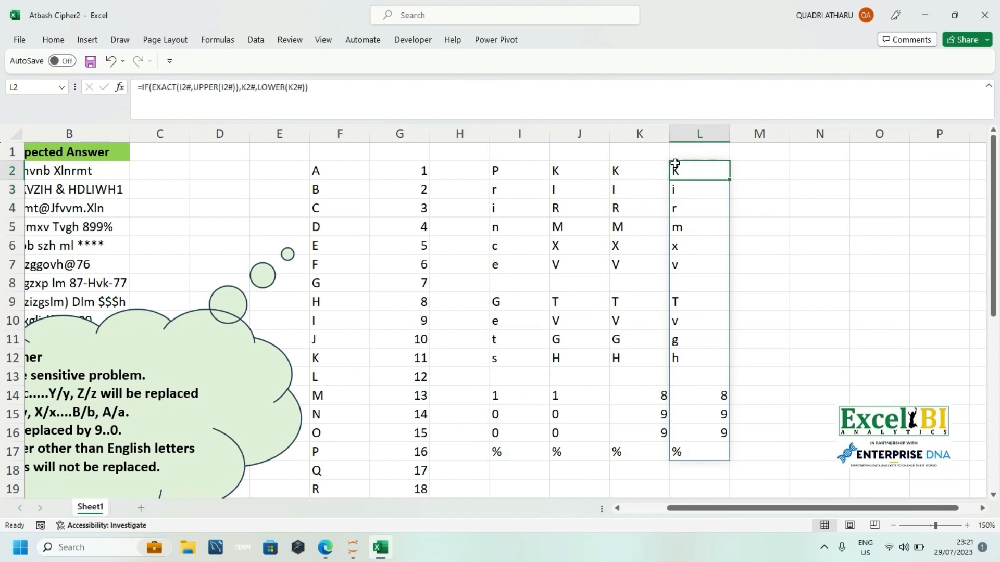
double_click(675, 164)
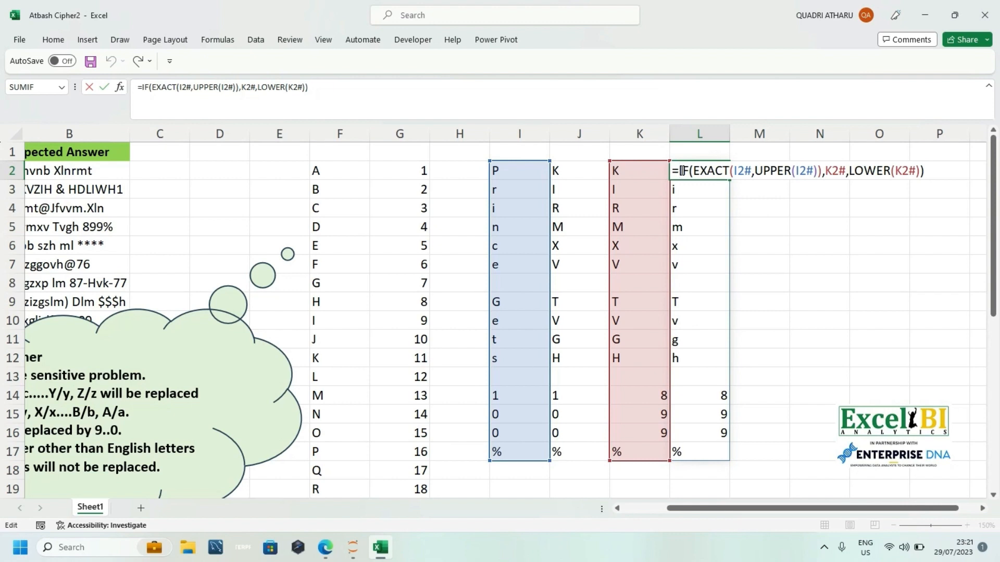
type("con")
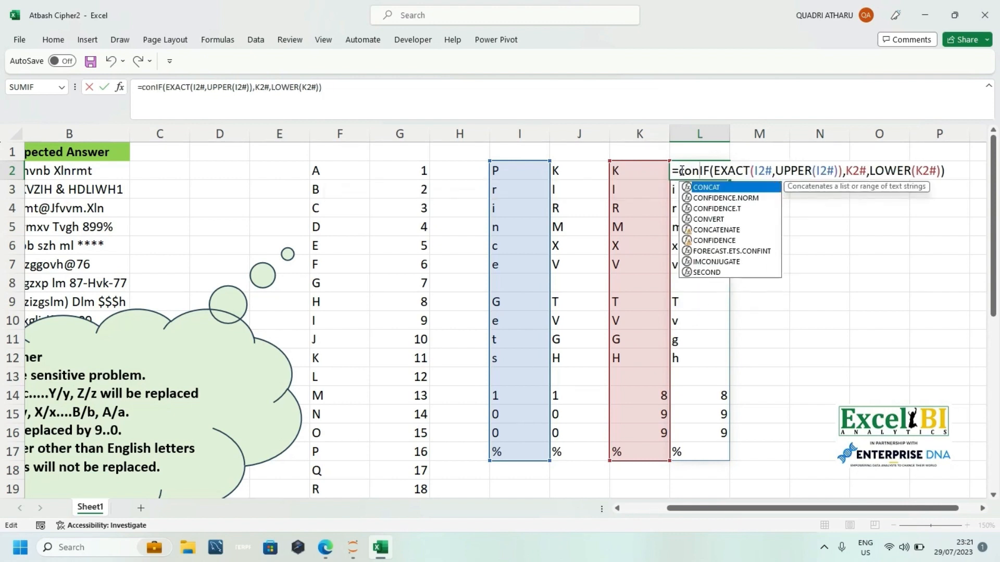
key("Tab")
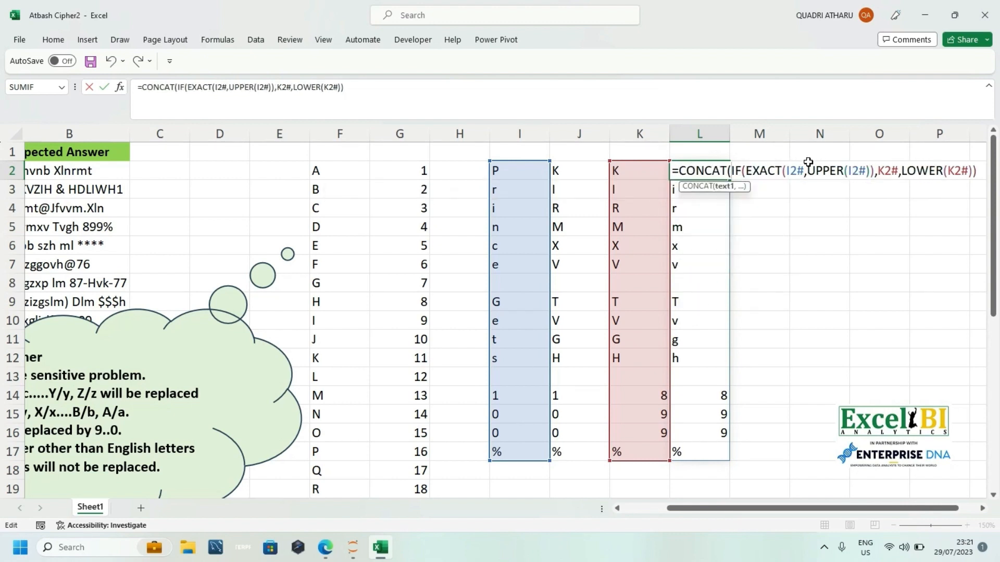
left_click(466, 98)
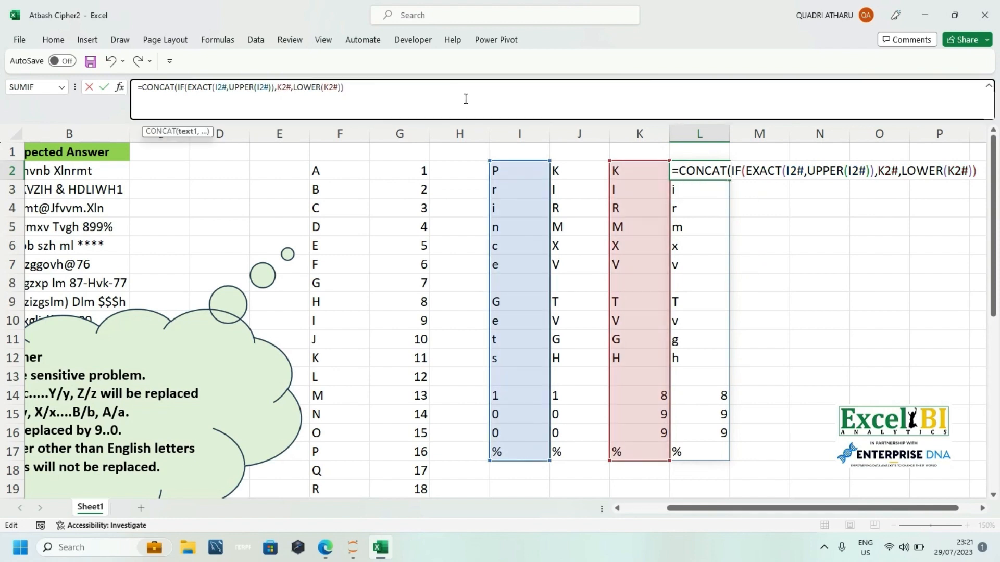
type(")")
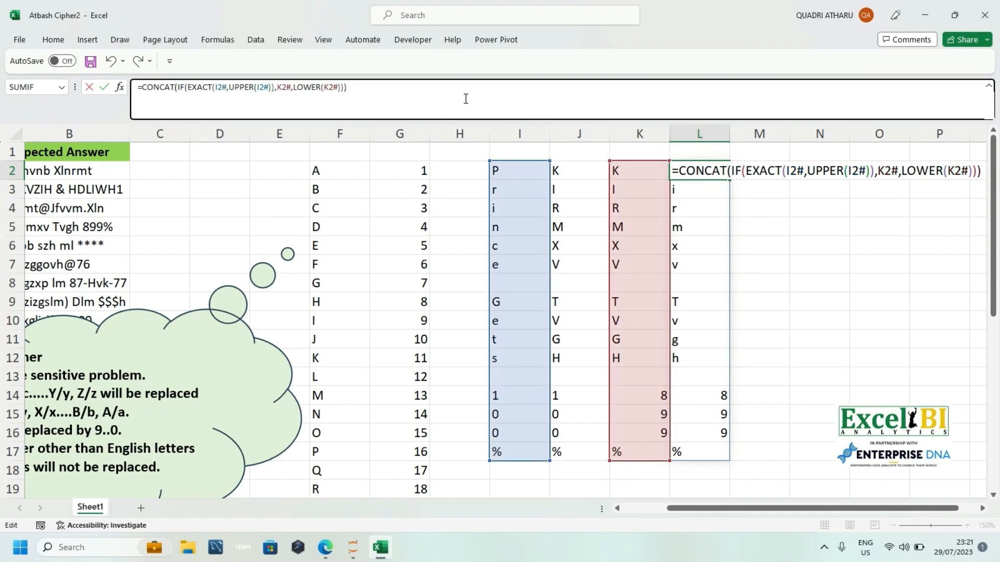
key("Return")
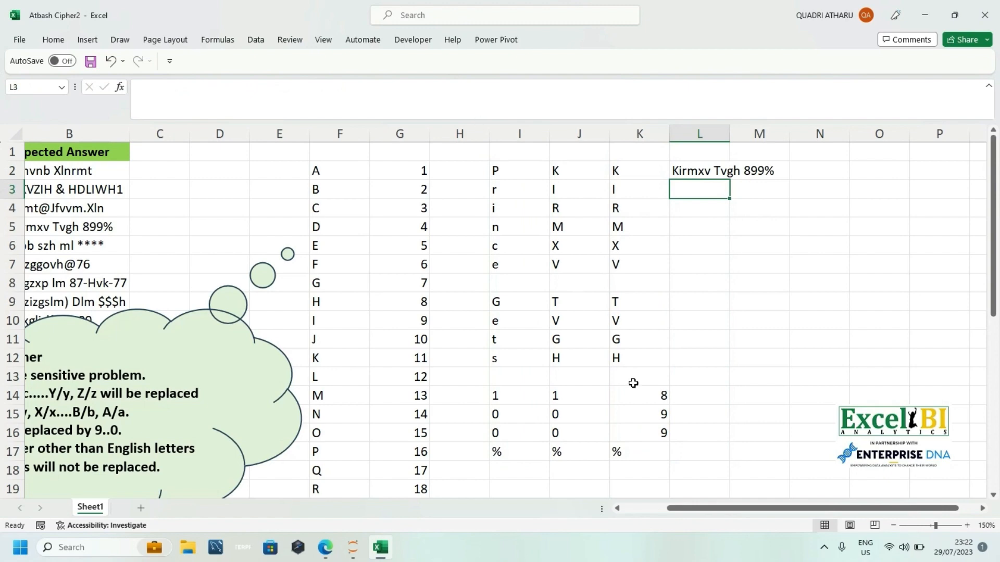
Step: Open the LET formula in I2 and replace its final closing bracket with a comma and a line break
mouse_move(737, 504)
left_mouse_down()
mouse_move(662, 513)
mouse_move(746, 511)
left_mouse_up()
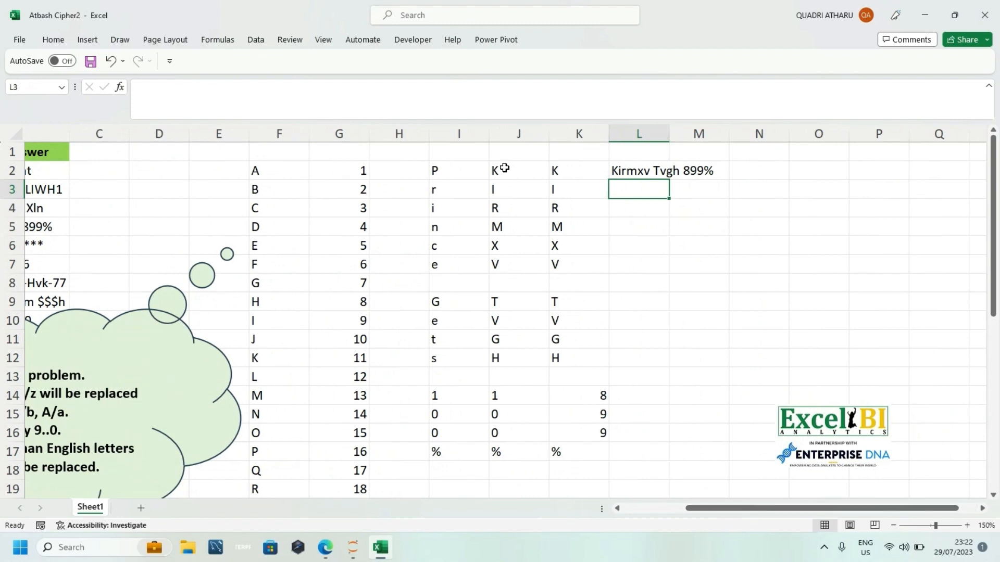
left_click(468, 166)
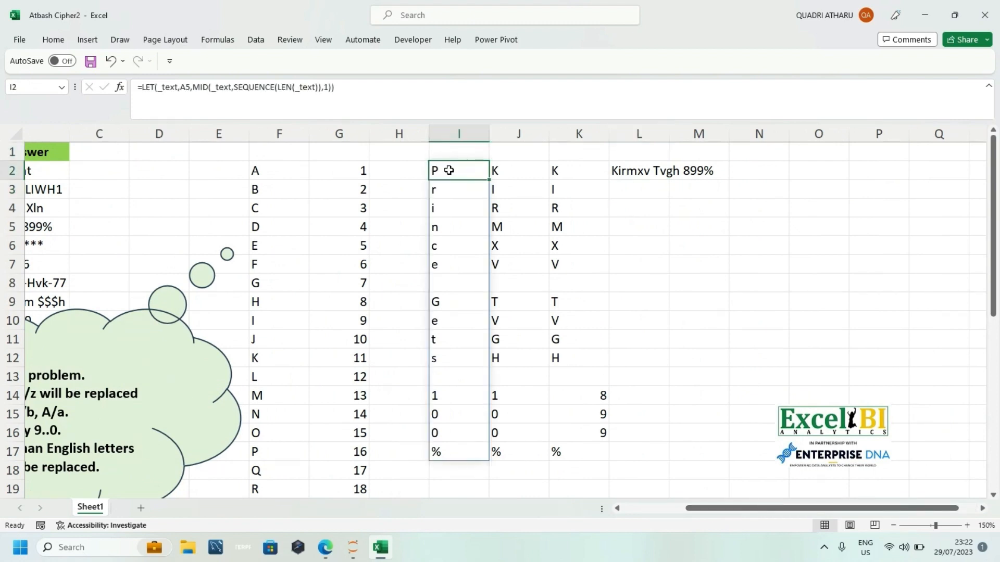
double_click(449, 170)
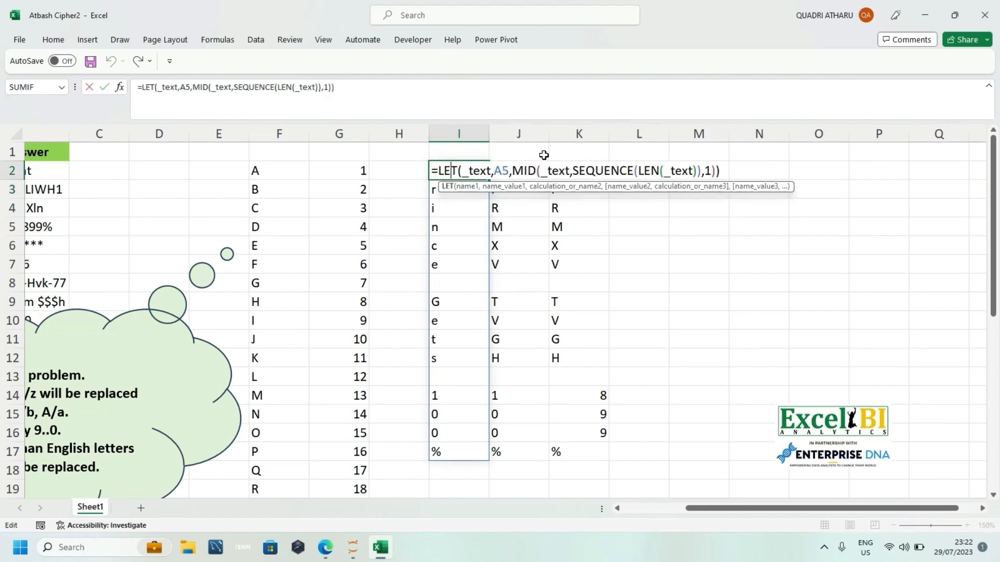
left_click(727, 171)
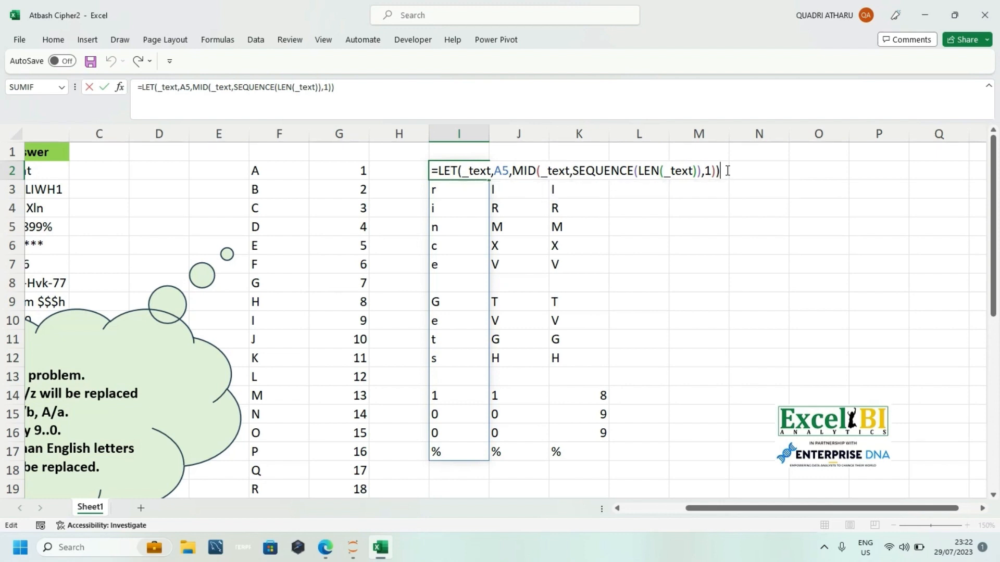
key("Delete")
type(",")
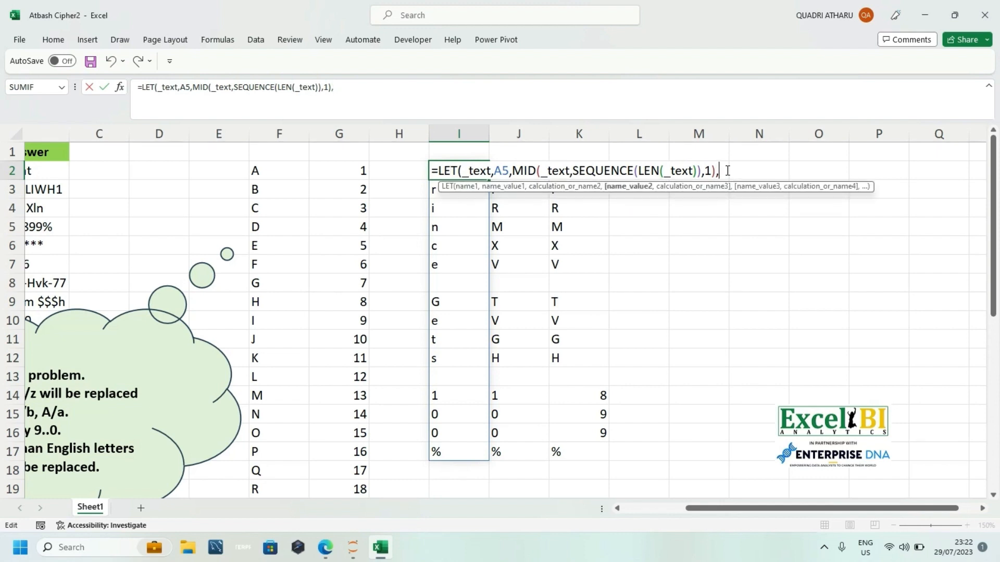
key("alt+Return")
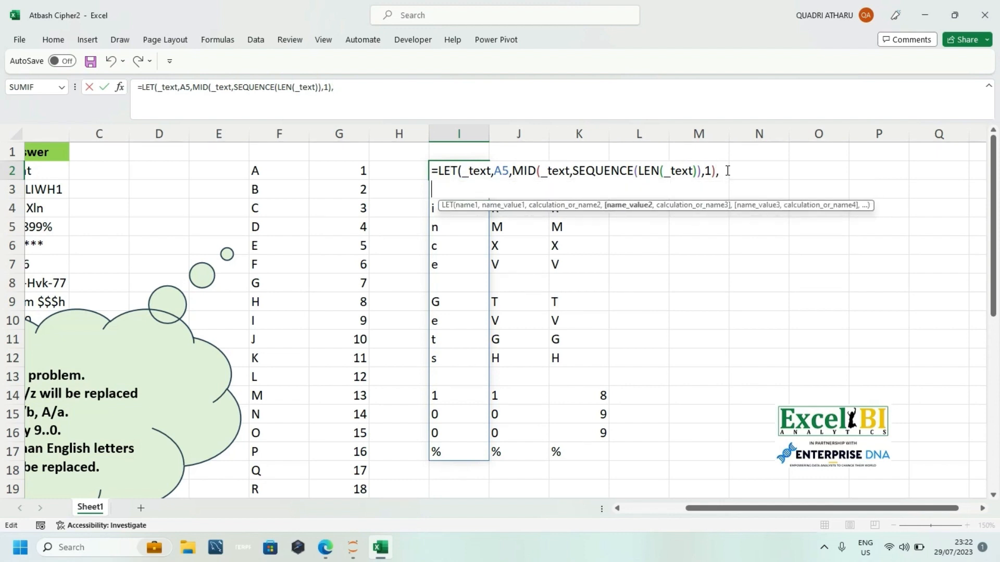
type("apl")
key("BackSpace")
key("BackSpace")
key("BackSpace")
type("_")
key("BackSpace")
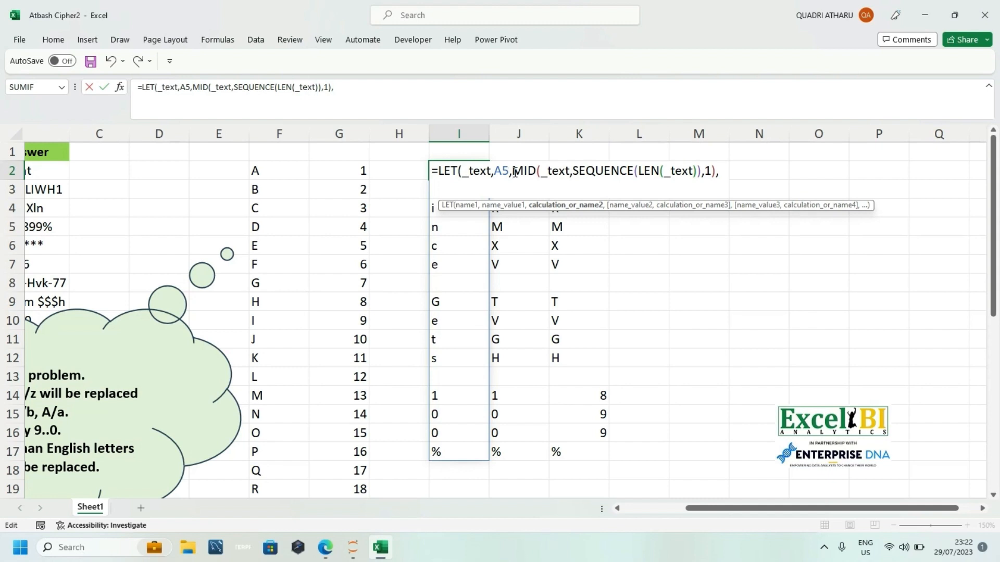
Step: Name the MID split expression m within the LET formula in I2 and add a line break after it
type("m")
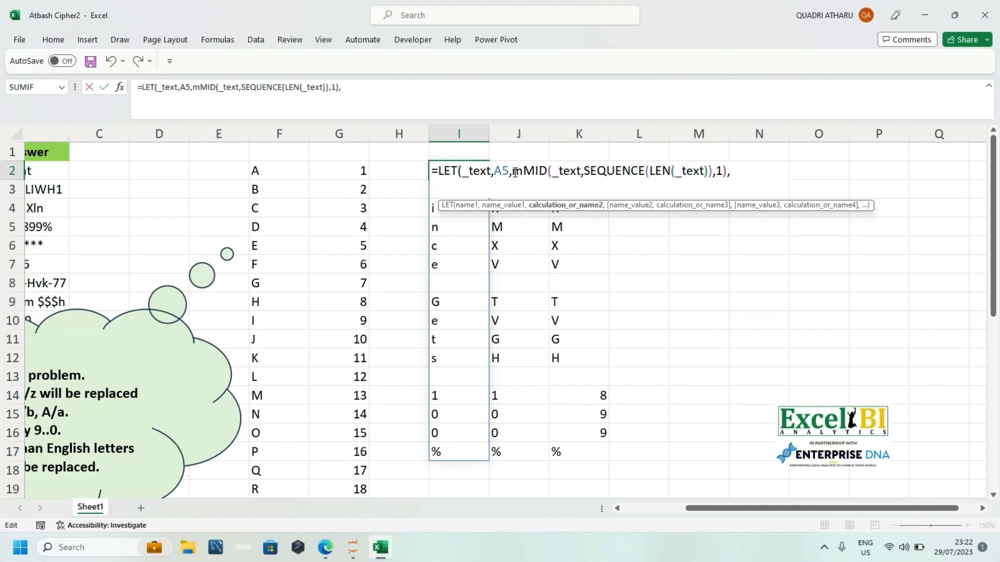
type(",")
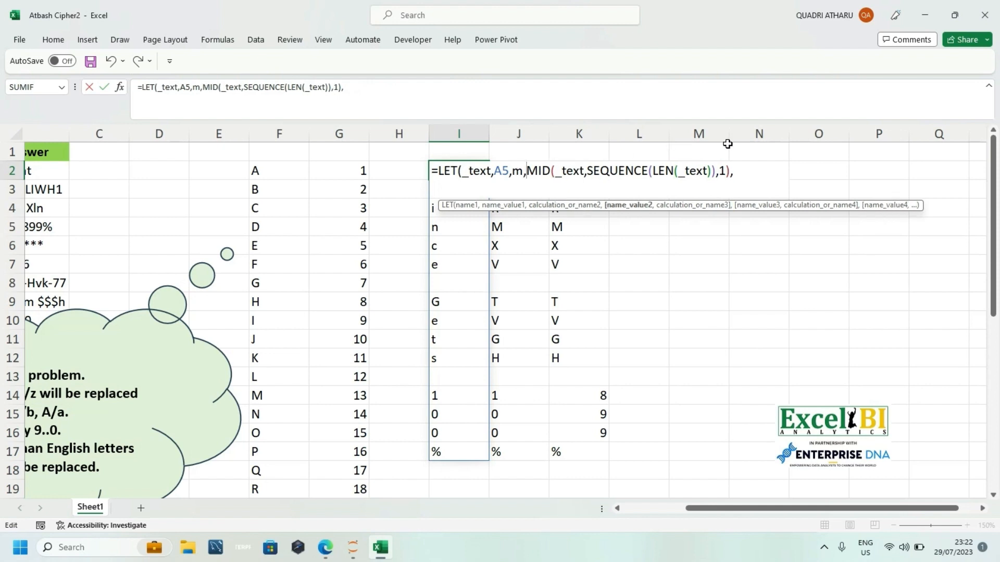
left_click(745, 176)
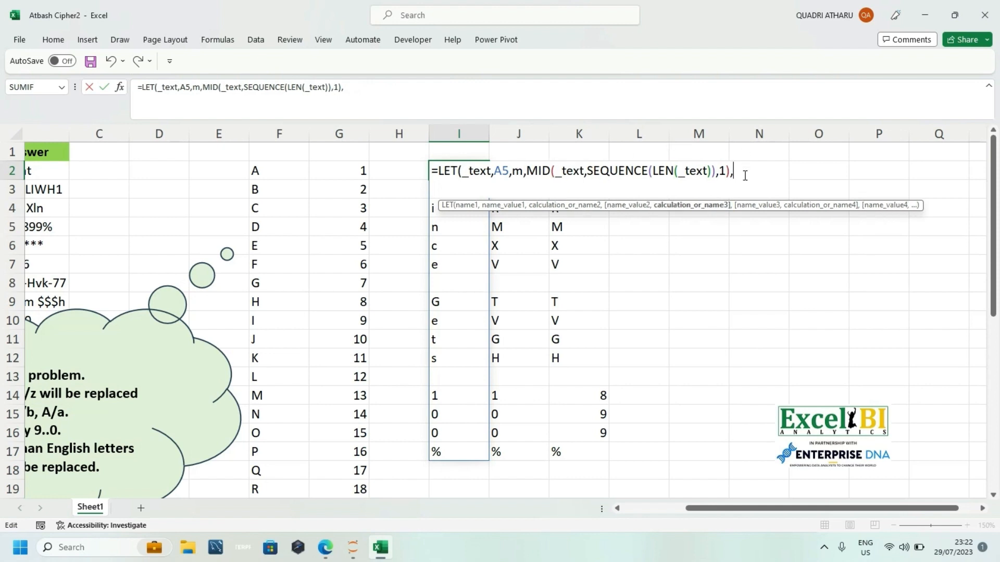
key("alt+Return")
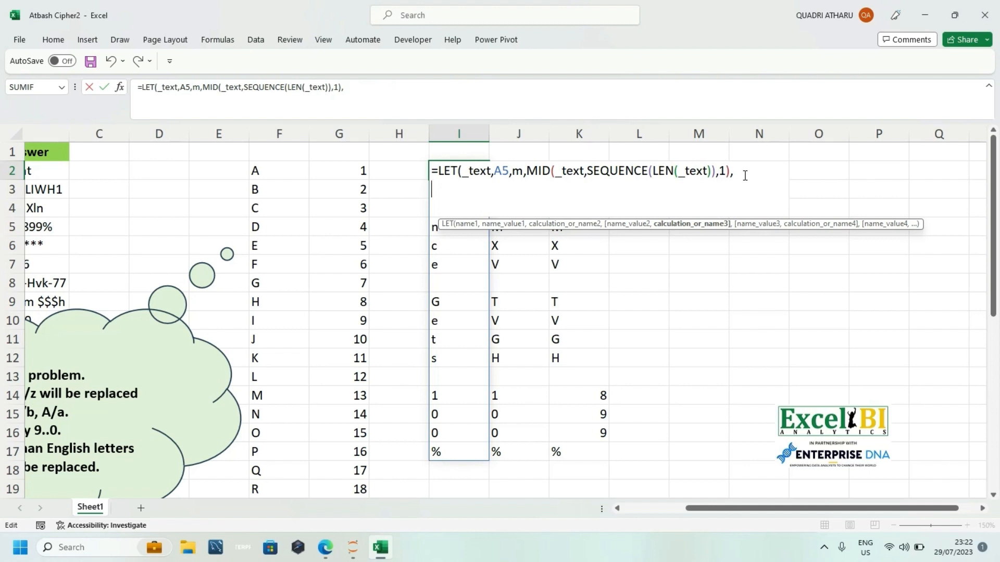
Step: Add a variable named _alphas on the new line of the LET formula in I2
type("m")
key("BackSpace")
type("CAHR")
key("BackSpace")
key("BackSpace")
key("BackSpace")
key("BackSpace")
type("_ap")
key("BackSpace")
type("h")
key("BackSpace")
type("lphs")
key("BackSpace")
type("as,")
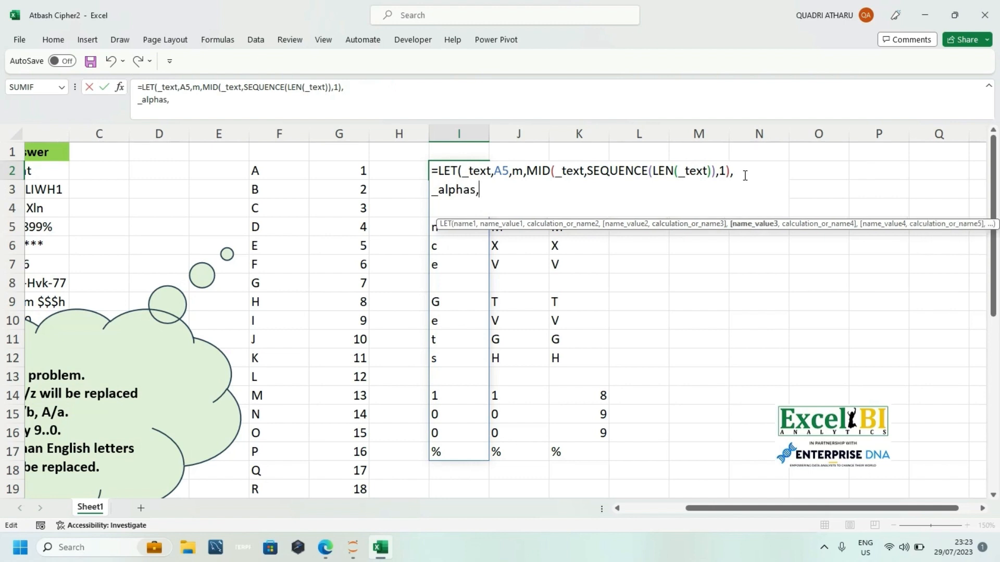
type("CHAR(S")
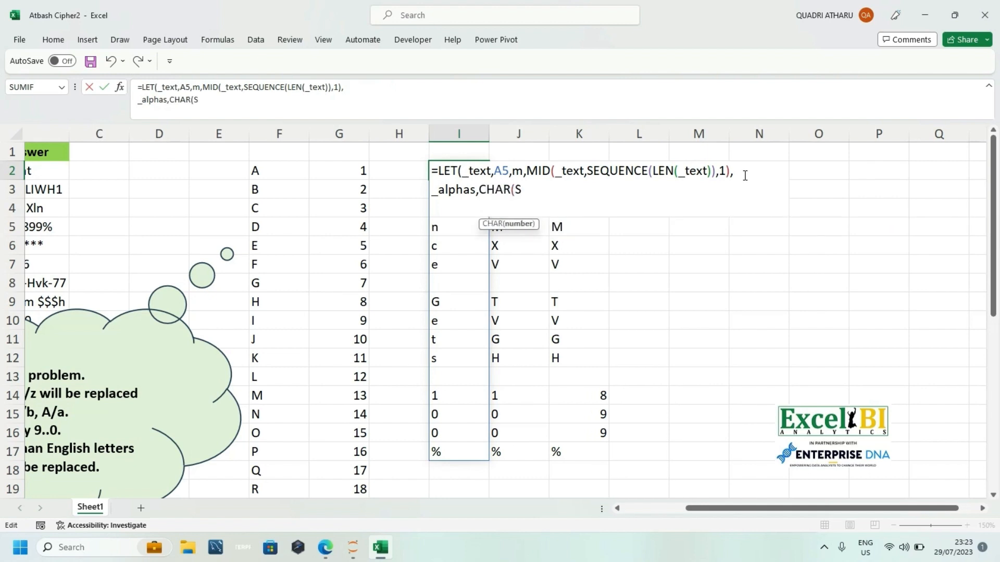
Step: Define _alphas as CHAR(SEQUENCE(26,,65)) in the LET formula in I2, followed by a comma and a line break
type("EQUENCE")
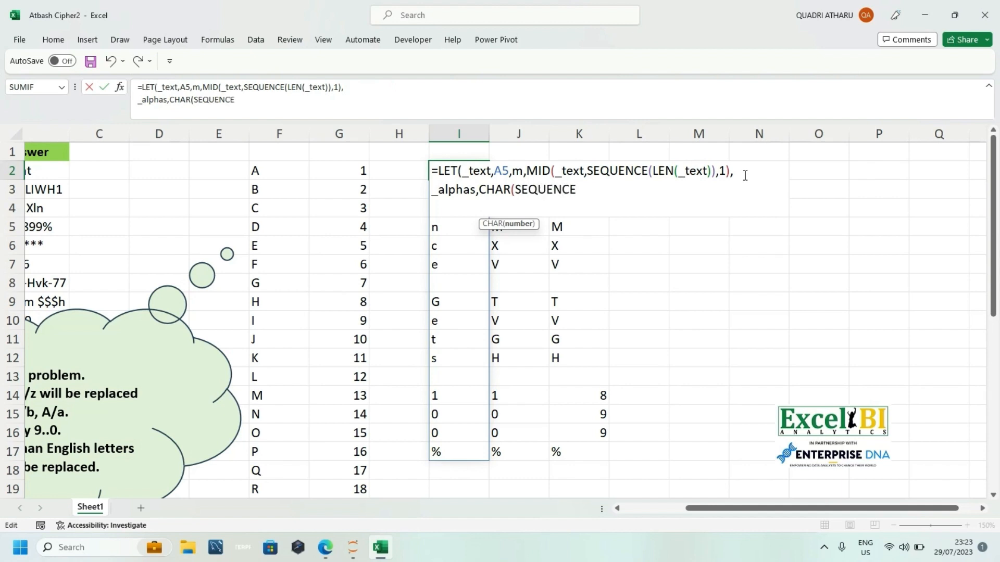
type("(")
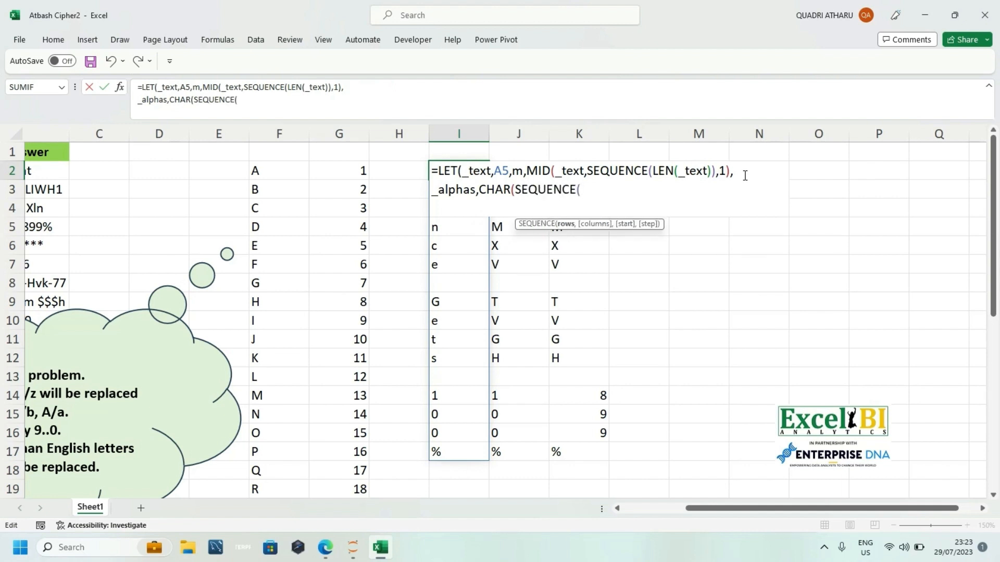
type("26,,")
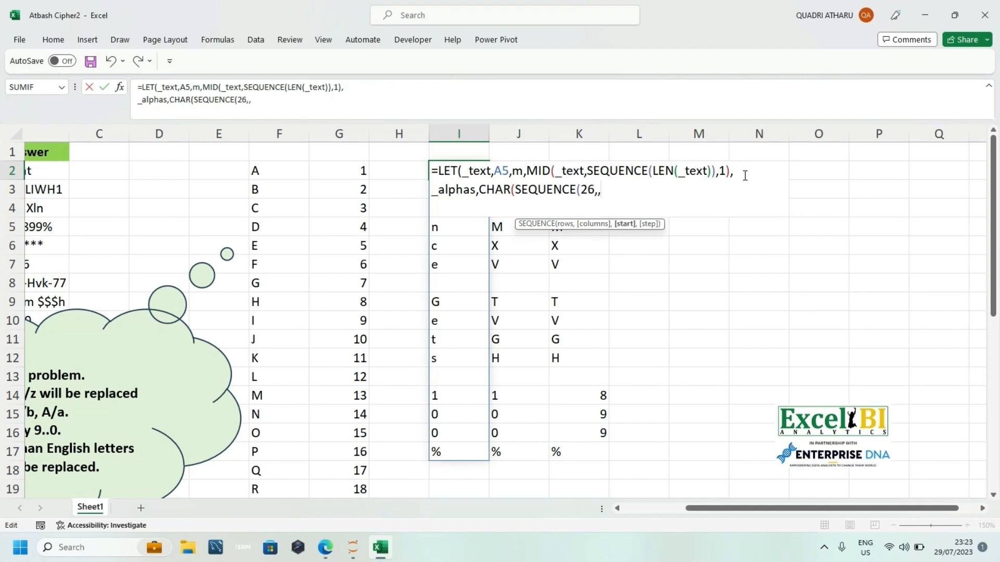
type("65)))")
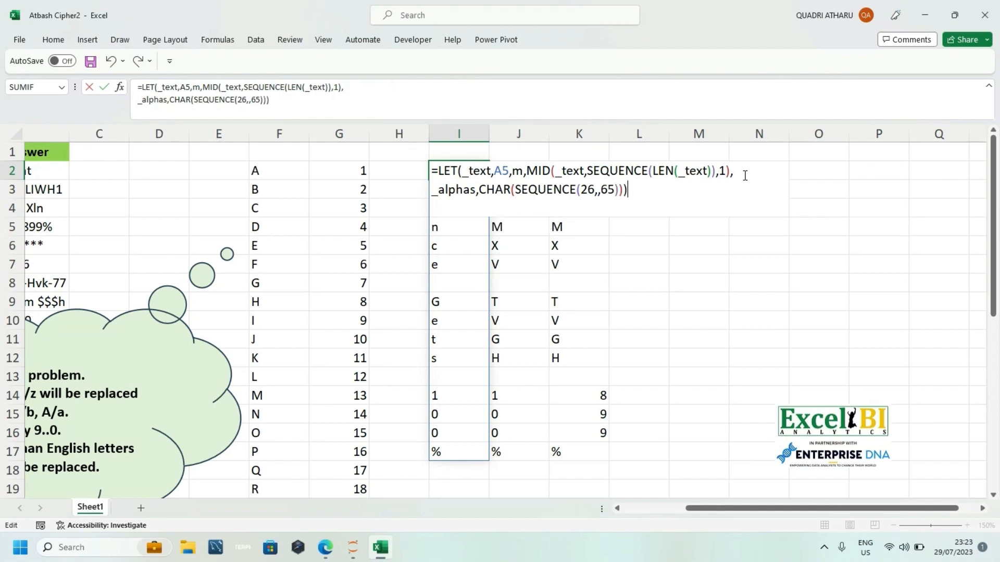
key("BackSpace")
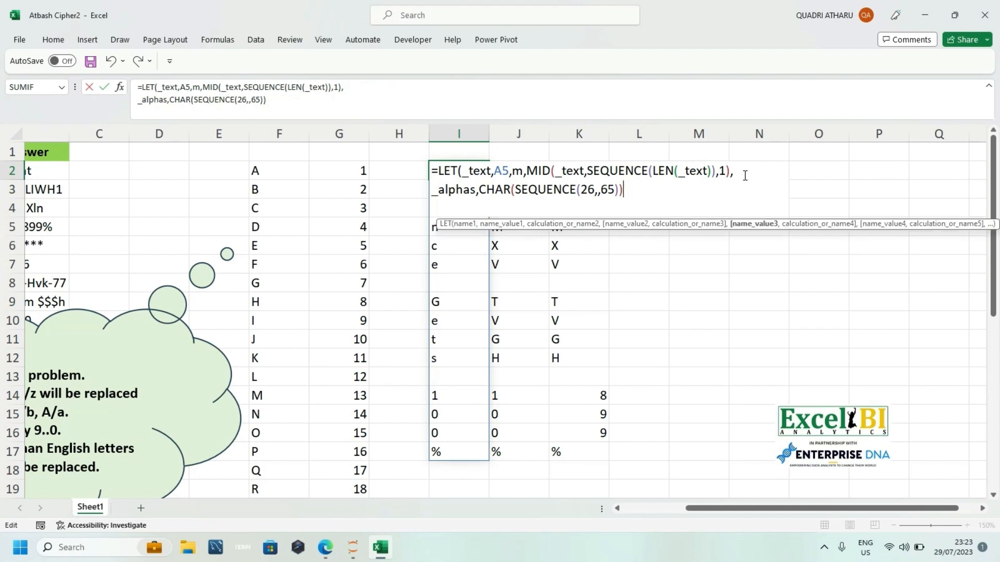
type(",")
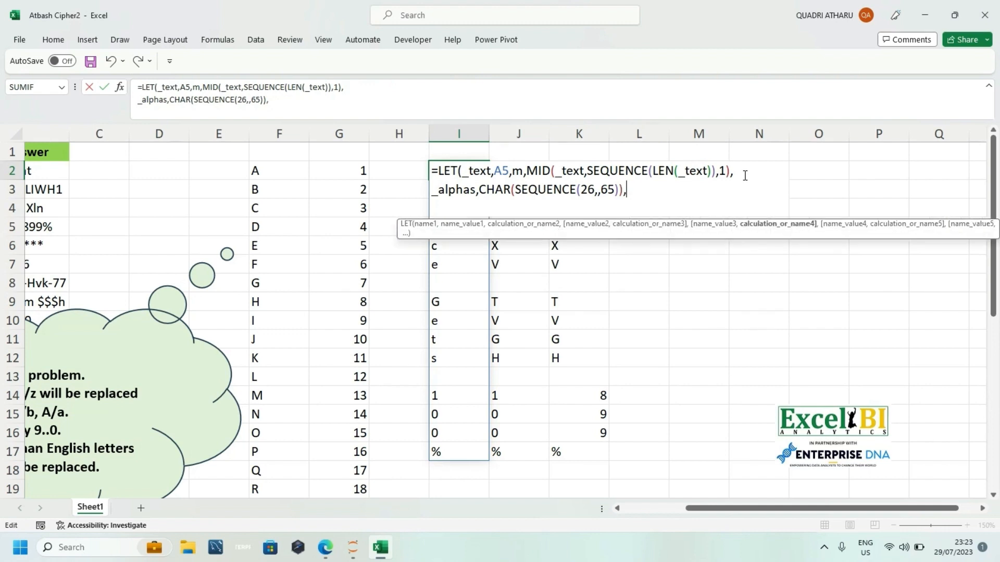
key("alt+Return")
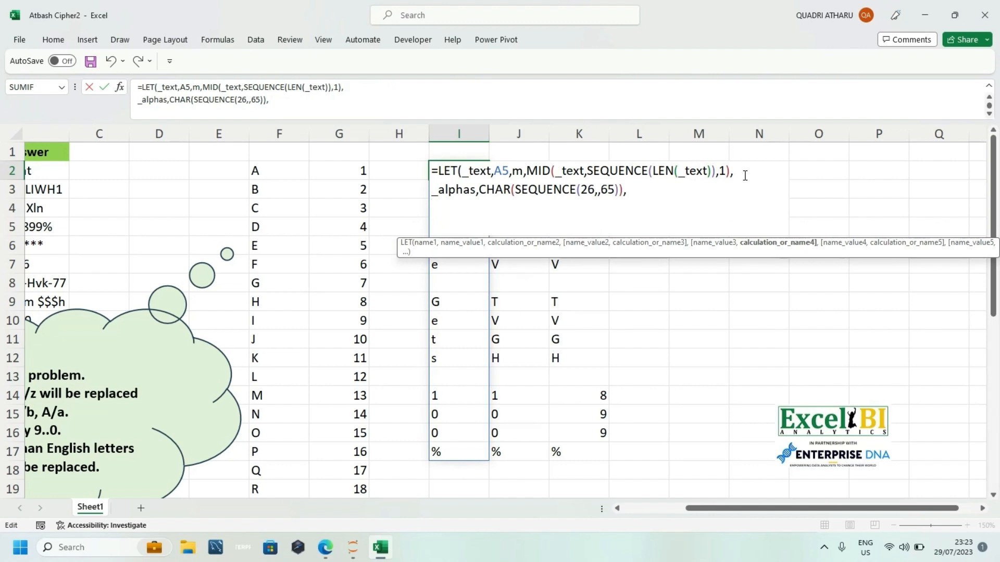
Step: Begin an XMATCH function on the new line of the LET formula with m as the lookup value
type("XMATC")
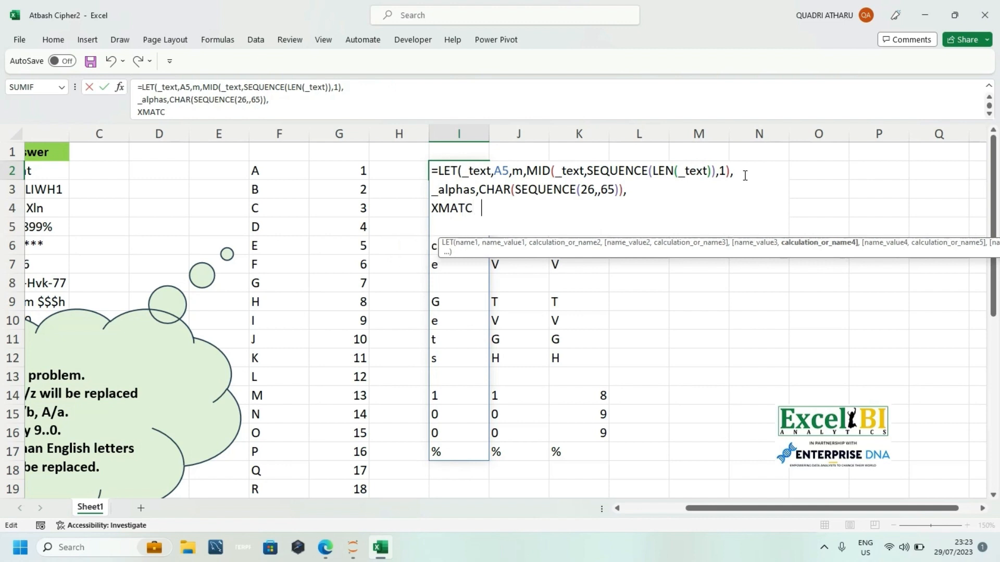
type("H(")
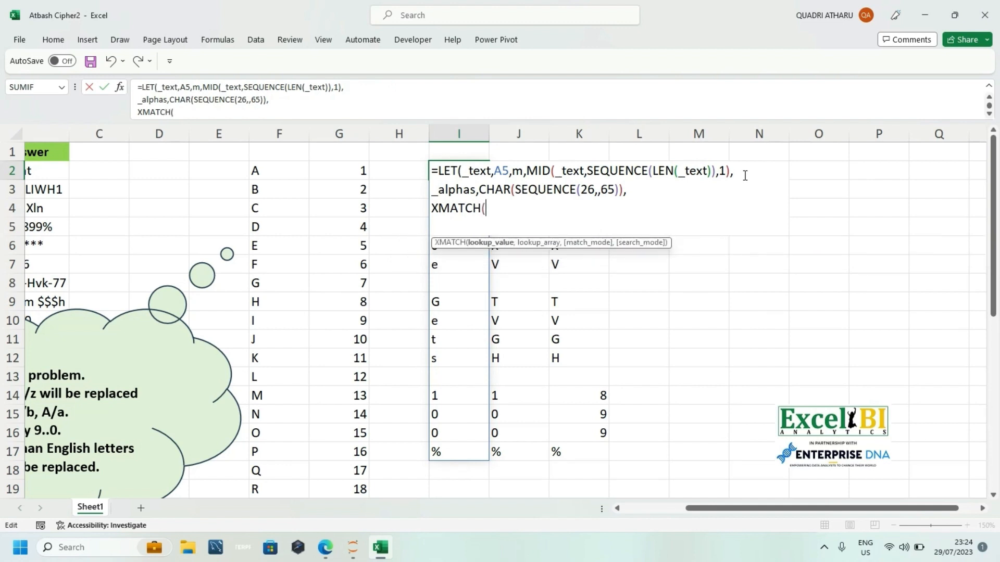
type("m,")
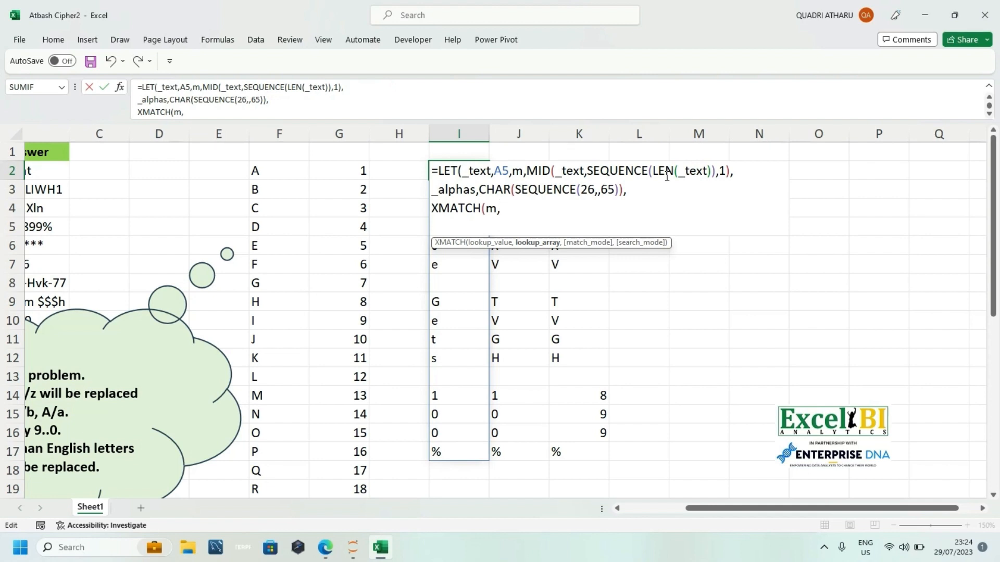
Step: Set _alphas as the XMATCH lookup array, close the LET formula in I2 and enter it
type("_")
type("alp")
key("BackSpace")
type("lphs")
key("BackSpace")
type("as)")
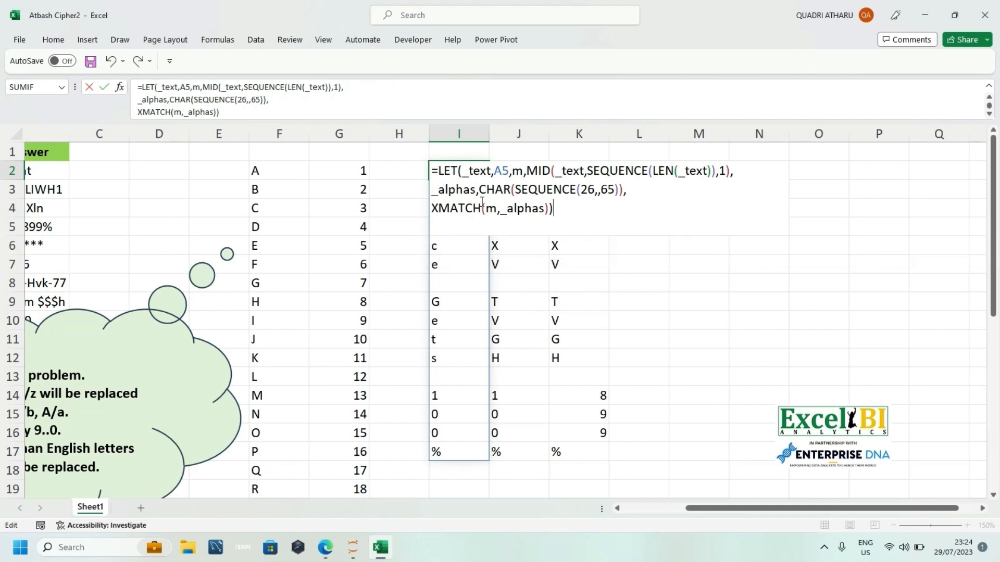
key("Return")
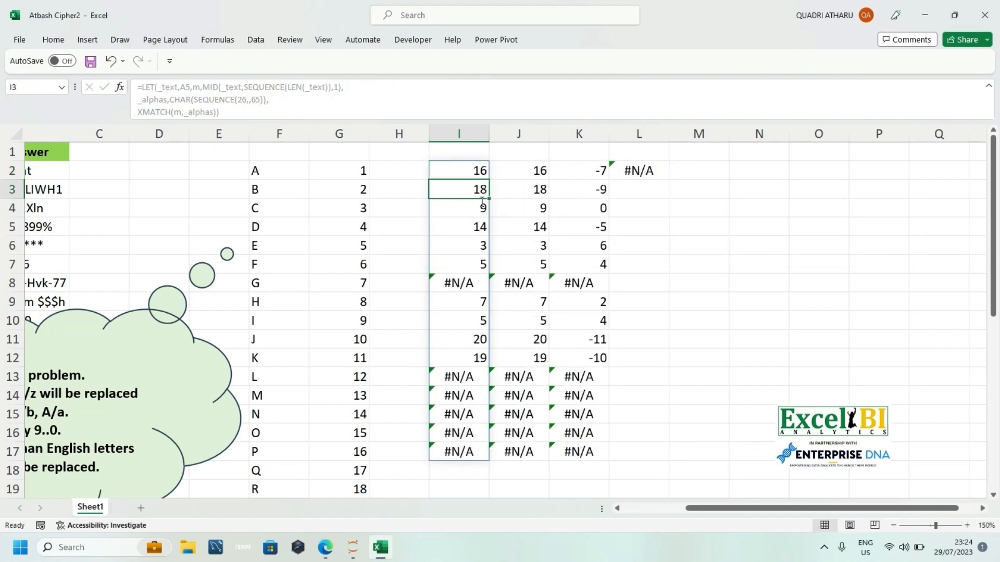
Step: Reverse the letter positions in I2 by changing the final LET calculation to 26-(XMATCH(m,_alphas))+1, and enter the formula
left_click(455, 167)
double_click(456, 167)
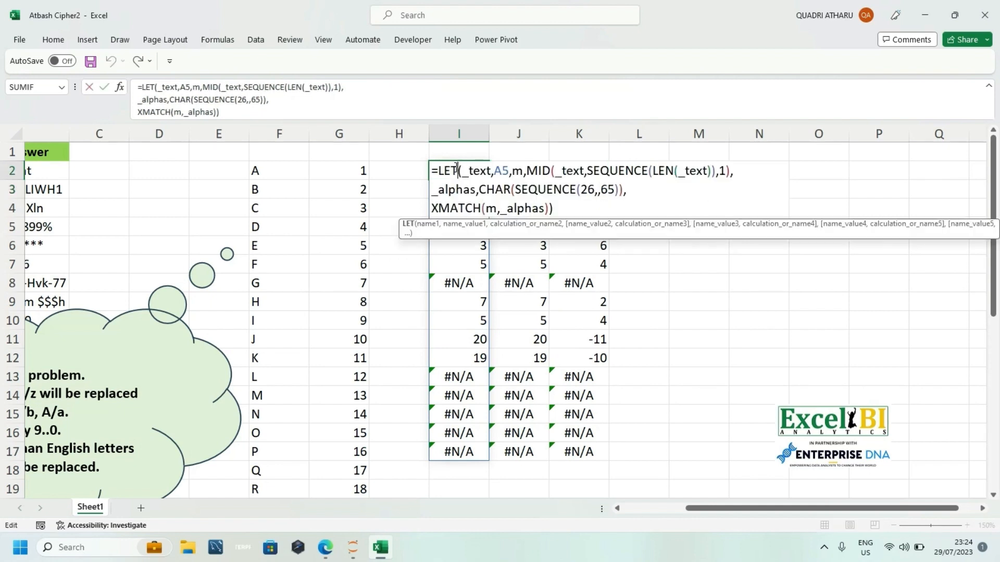
left_click(554, 205)
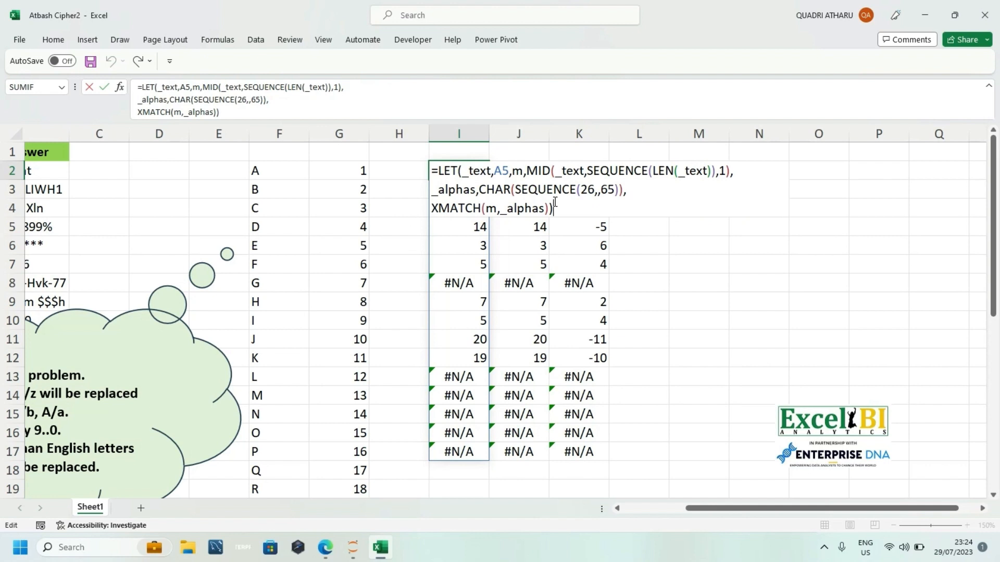
key("BackSpace")
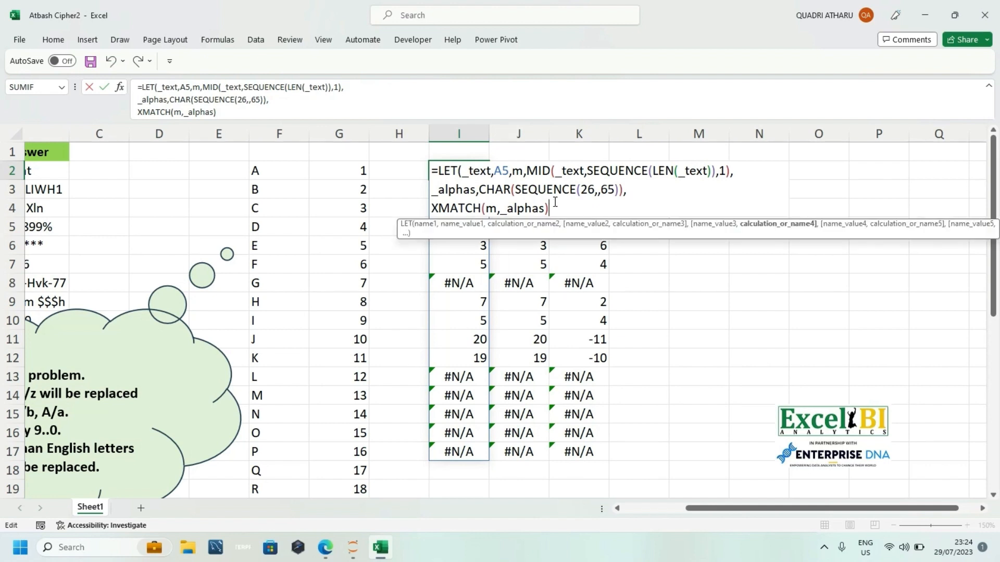
left_click(433, 207)
type("2")
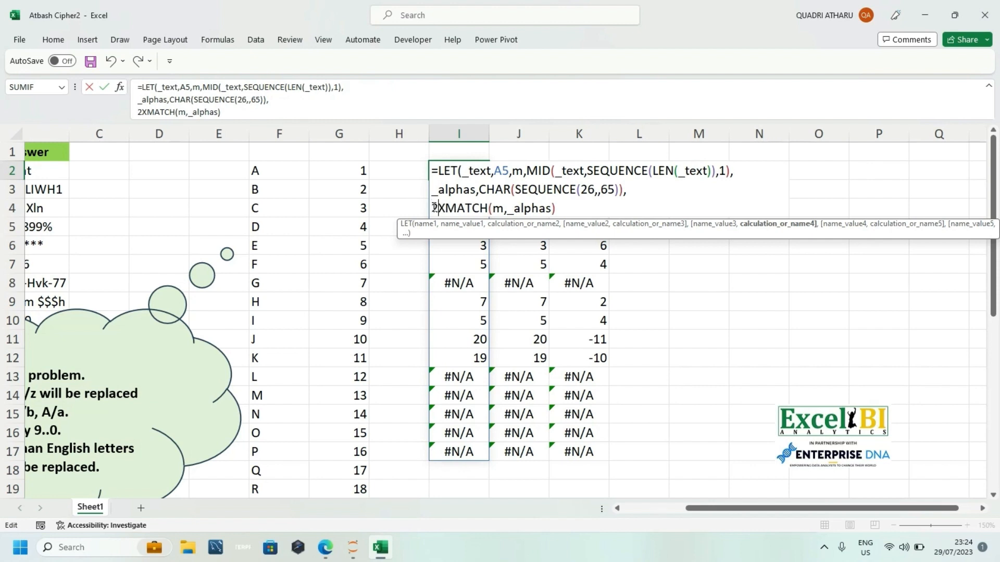
type("6-")
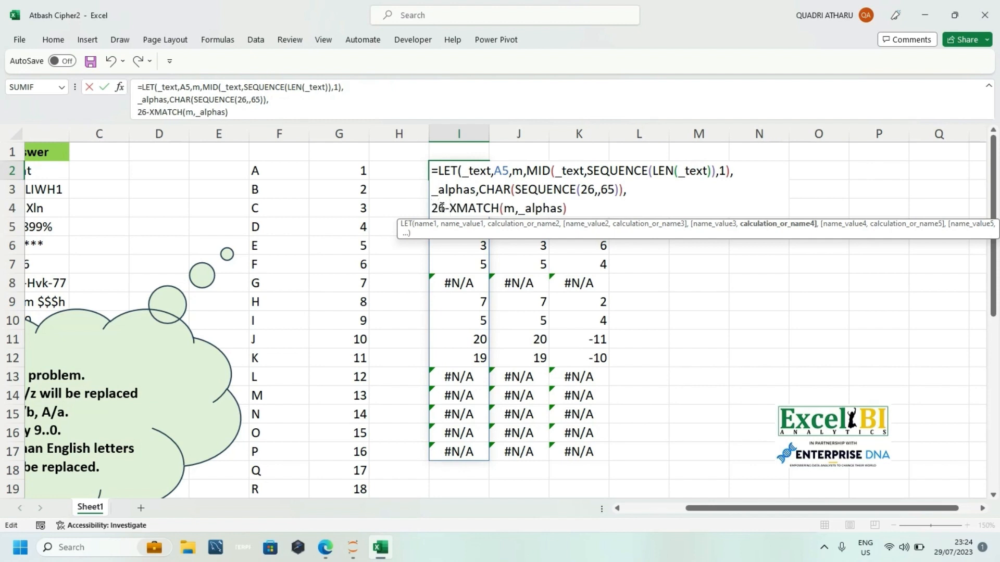
type("(")
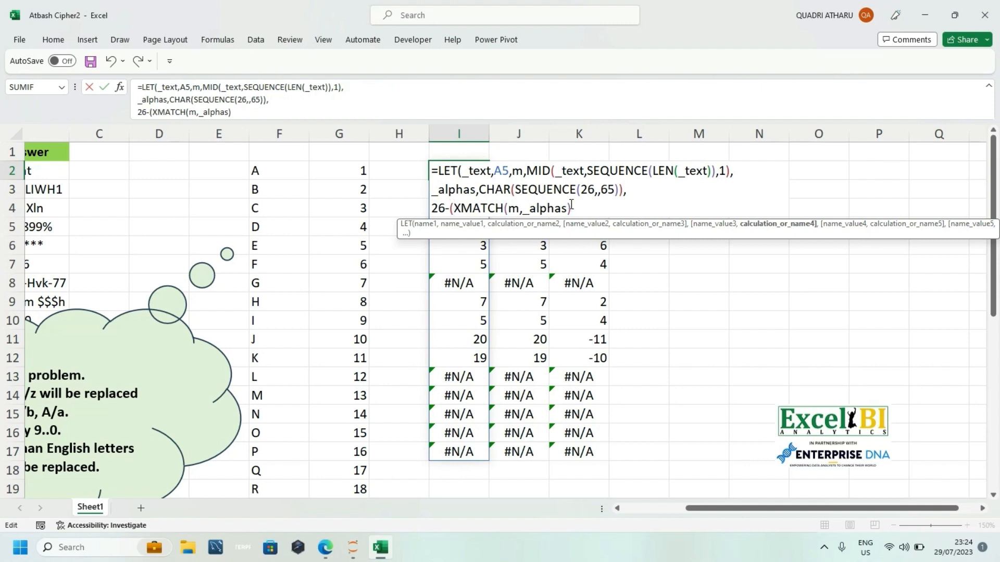
type(")+1)")
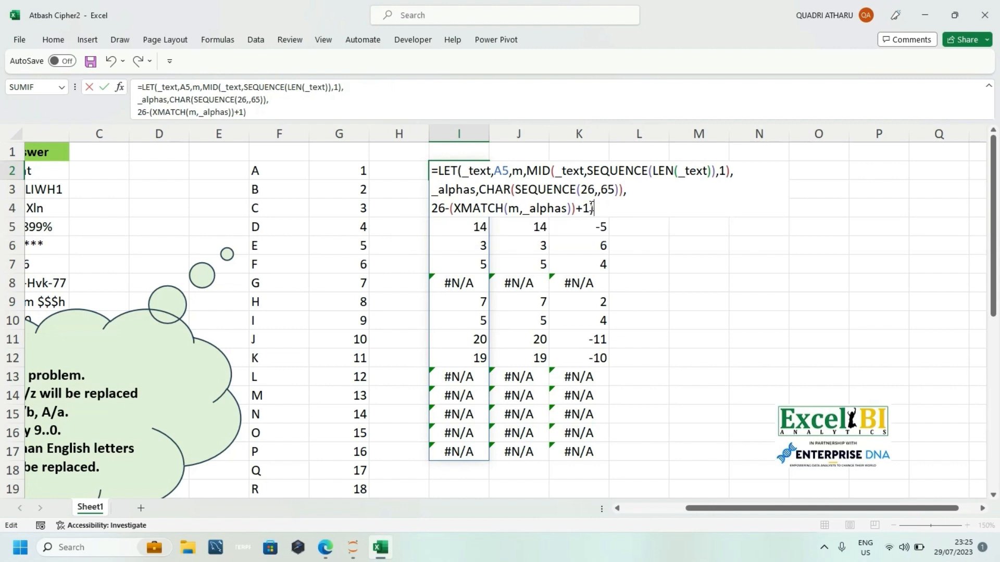
key("Return")
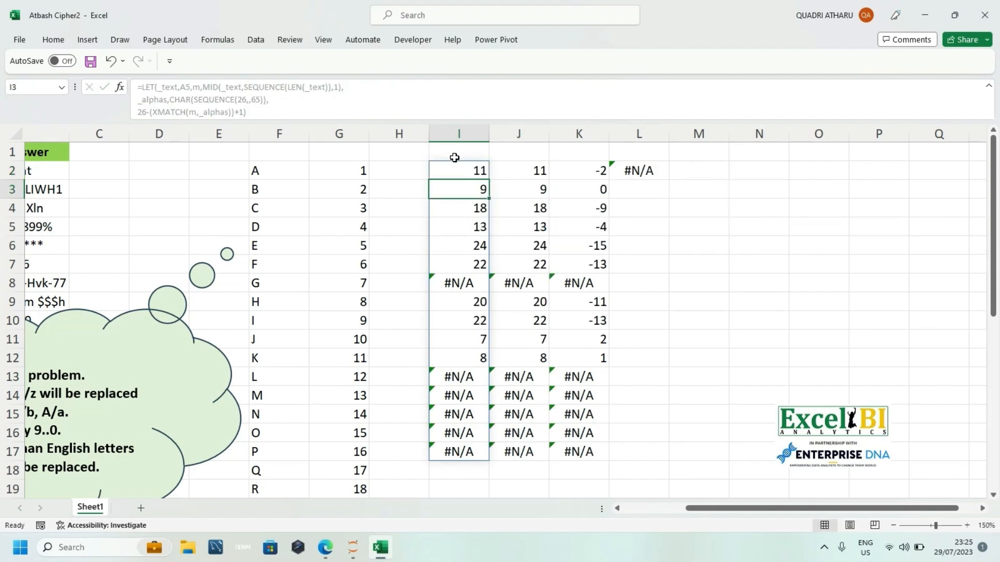
Step: Reopen the LET formula in I2 and name the 26-(XMATCH(m,_alphas))+1 expression i
left_click(454, 166)
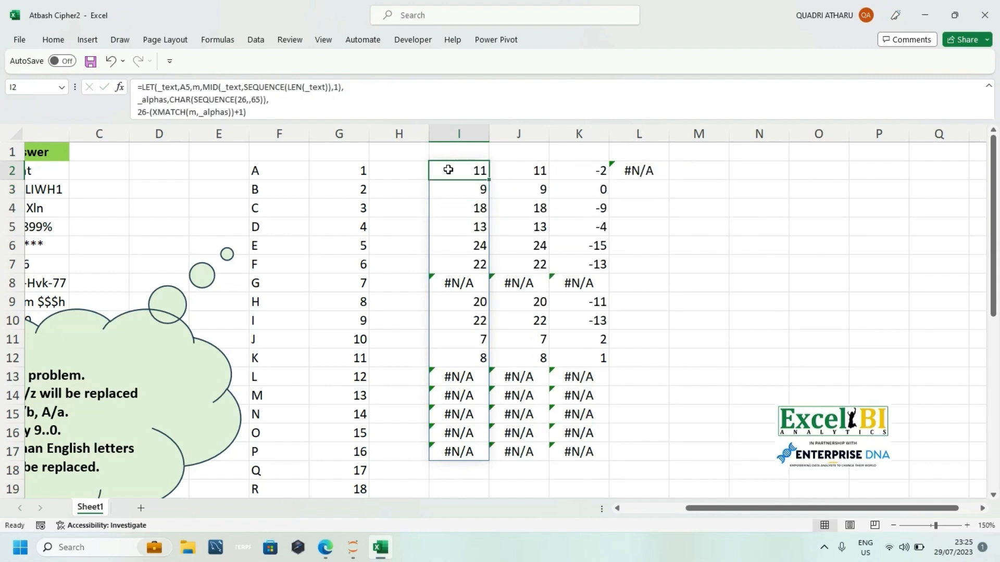
double_click(449, 170)
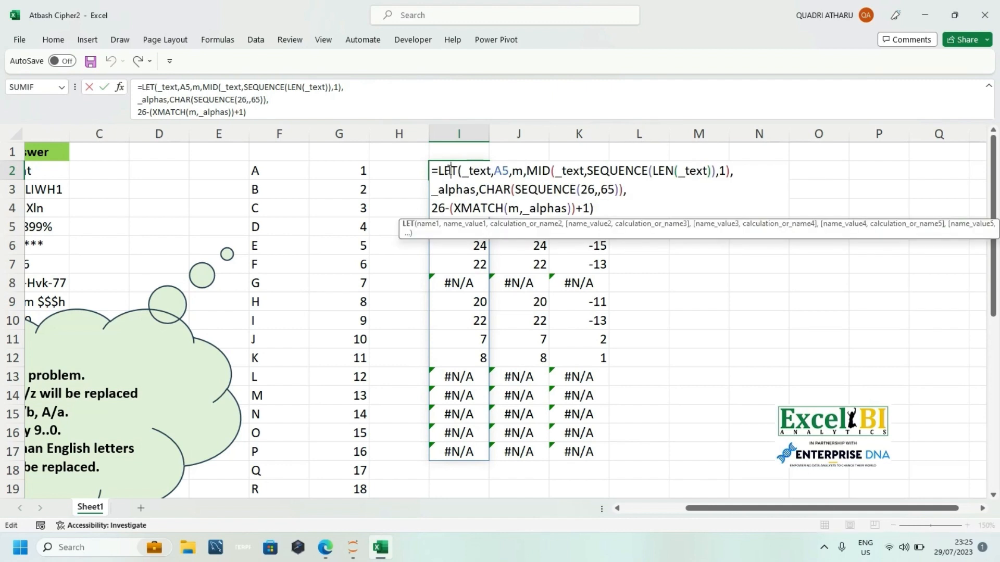
left_click(434, 207)
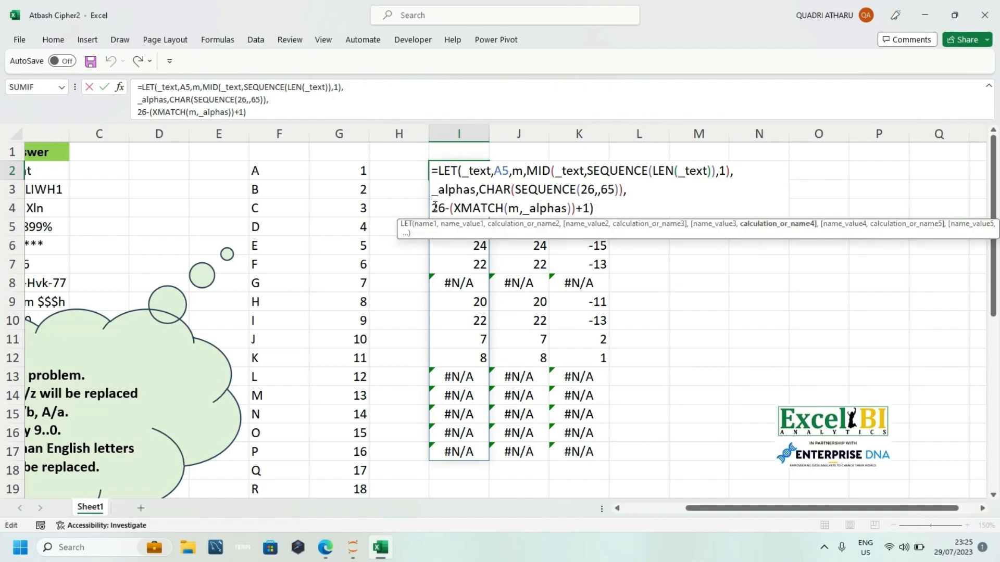
type("i")
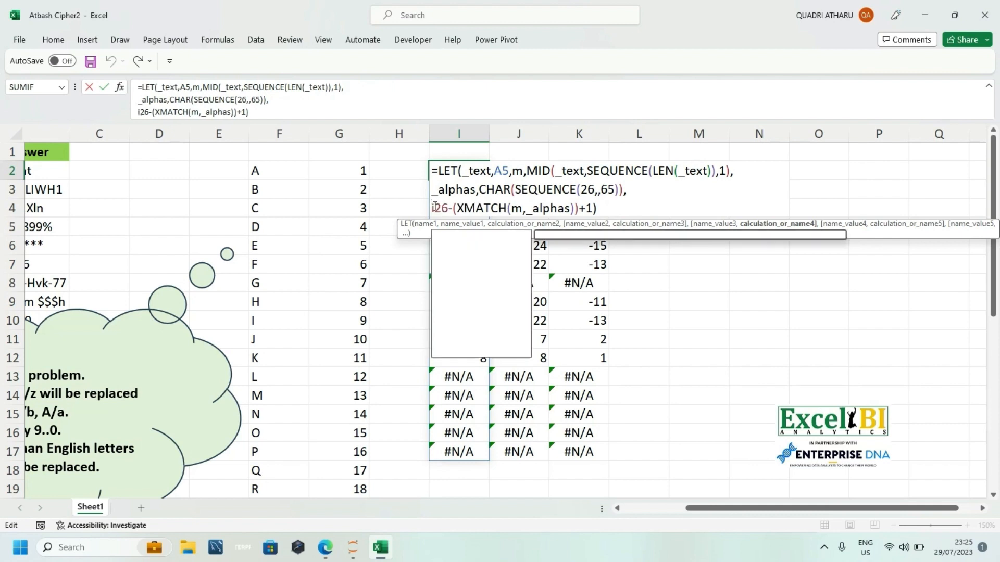
key("BackSpace")
type("I,")
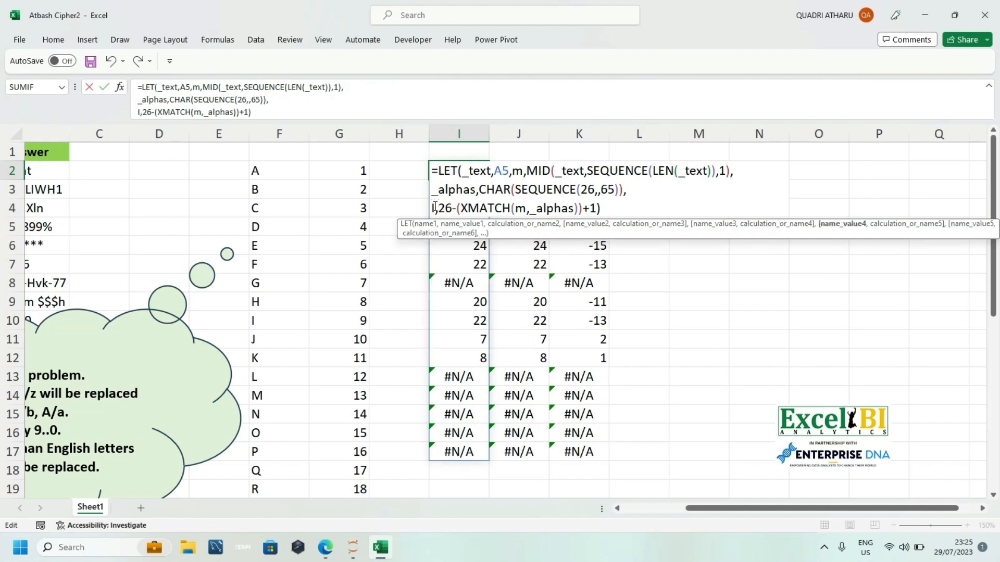
left_click(435, 206)
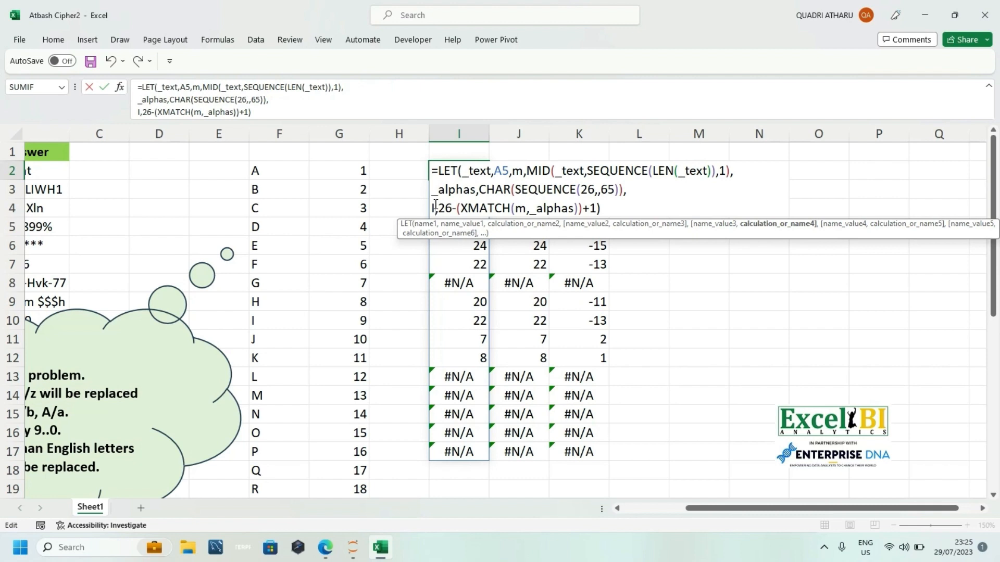
key("BackSpace")
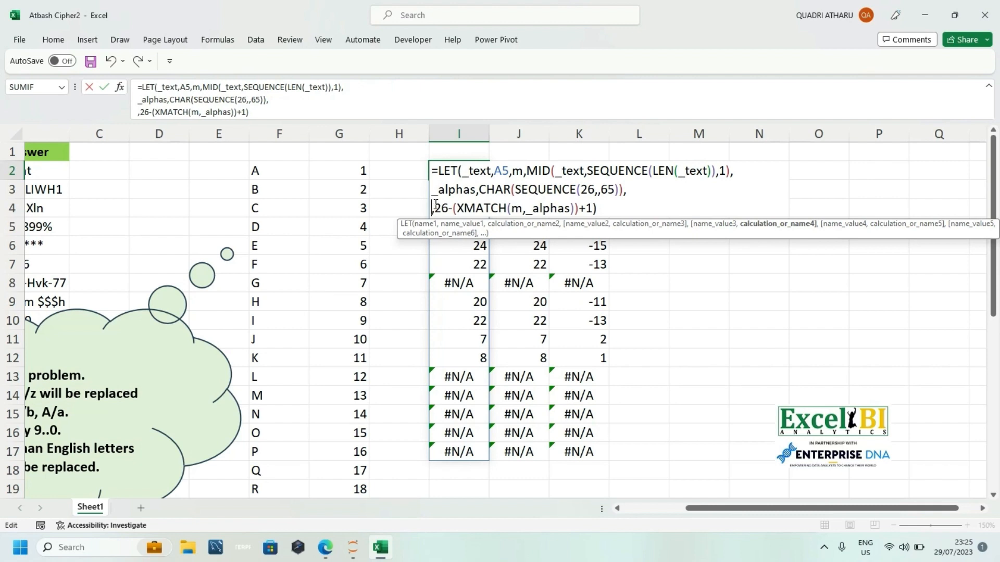
type("i")
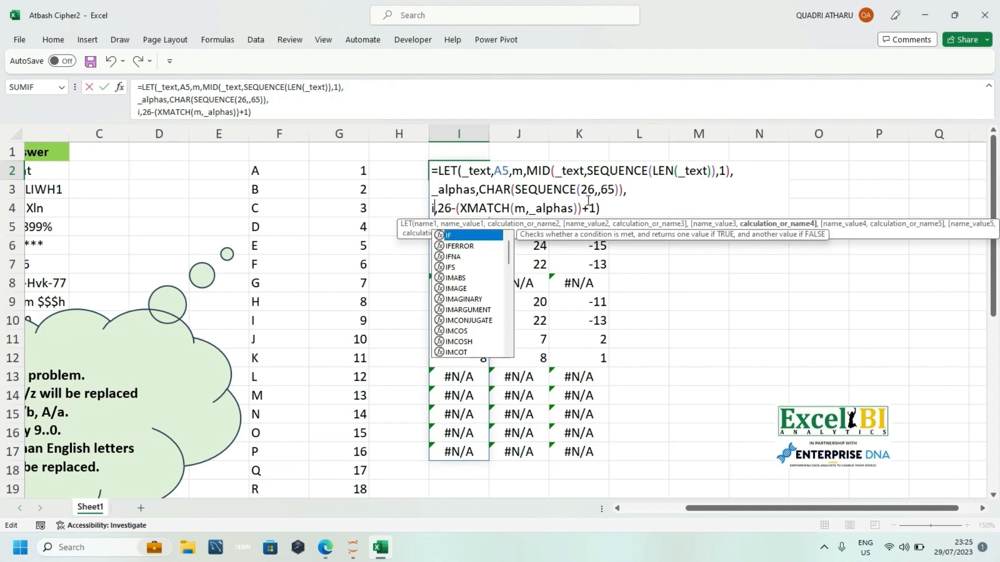
Step: Replace the final closing bracket of the LET formula with a comma after the i expression
left_click(610, 208)
key("BackSpace")
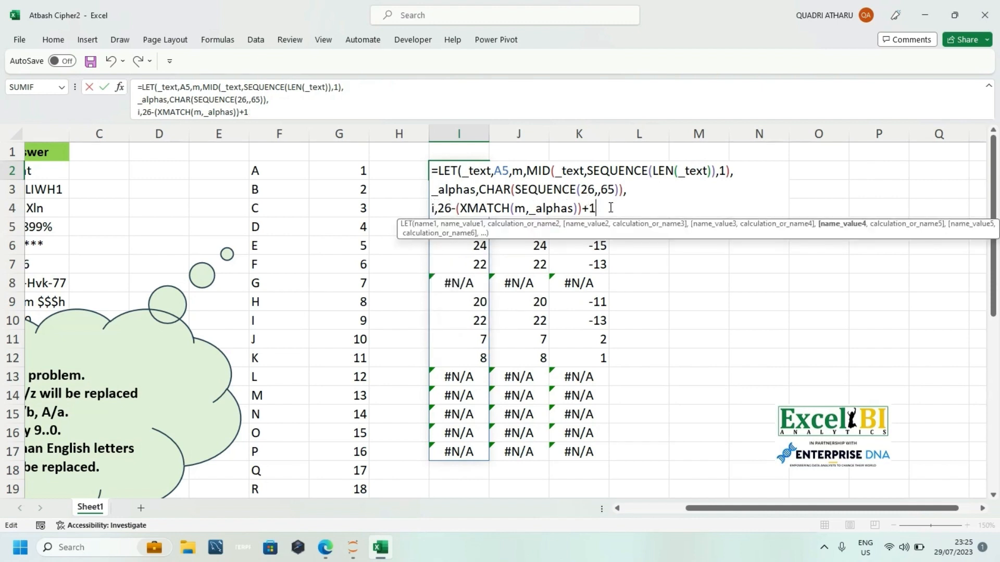
type(",")
key("alt+Return")
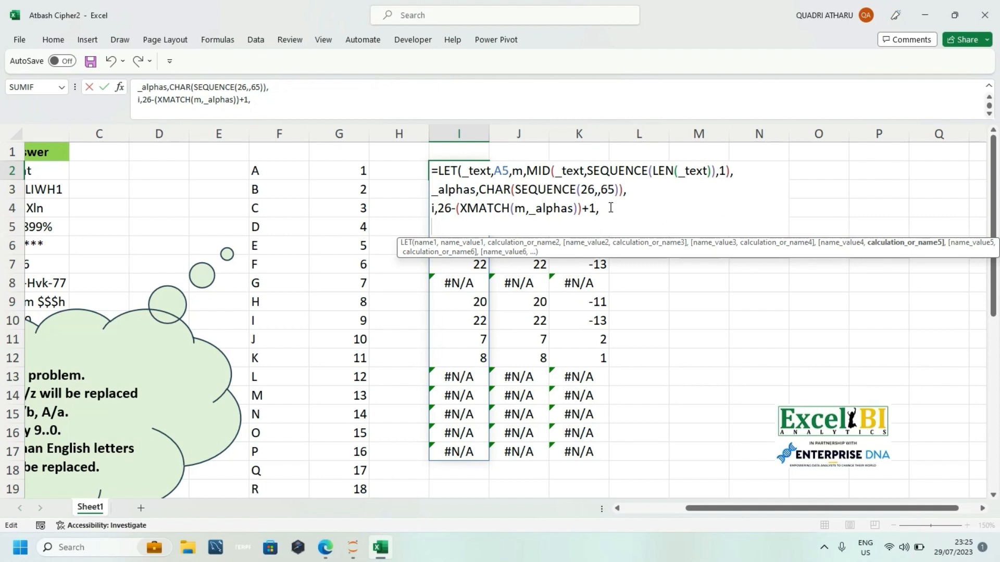
type("nu")
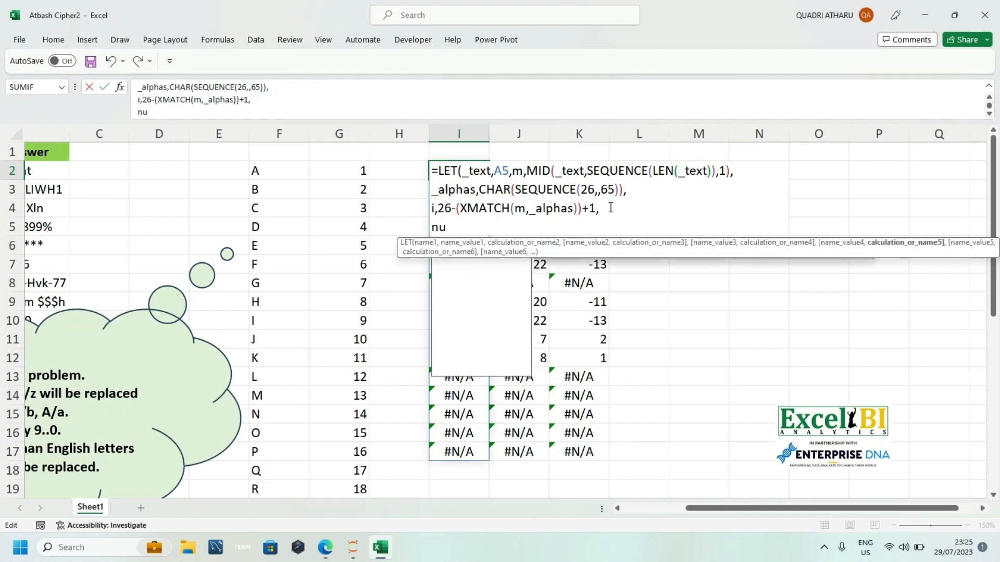
key("BackSpace")
key("BackSpace")
key("BackSpace")
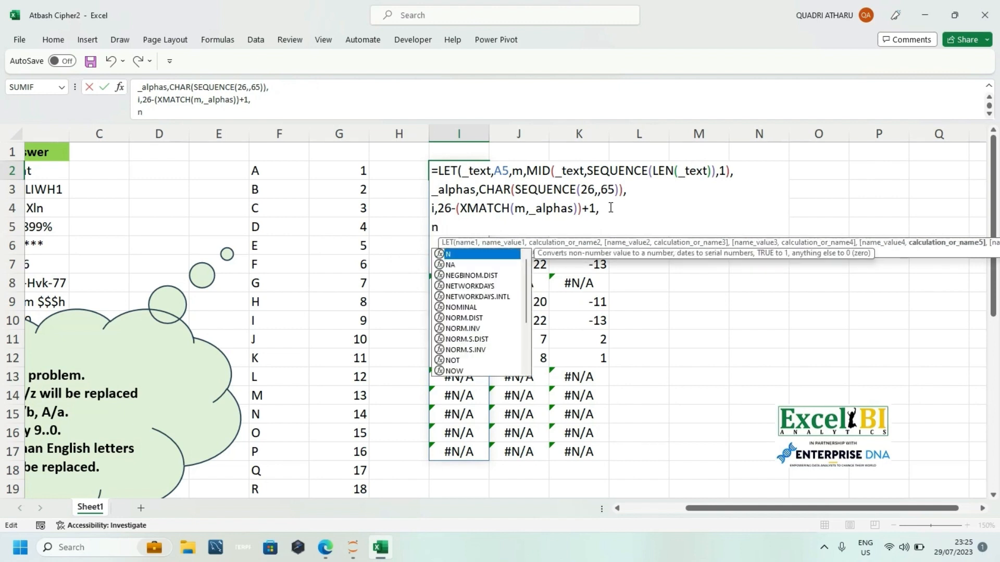
Step: Wrap the i expression in IFNA with m as the fallback, giving IFNA(26-(XMATCH(m,_alphas))+1,m), and start a new formula line after it
left_click(438, 209)
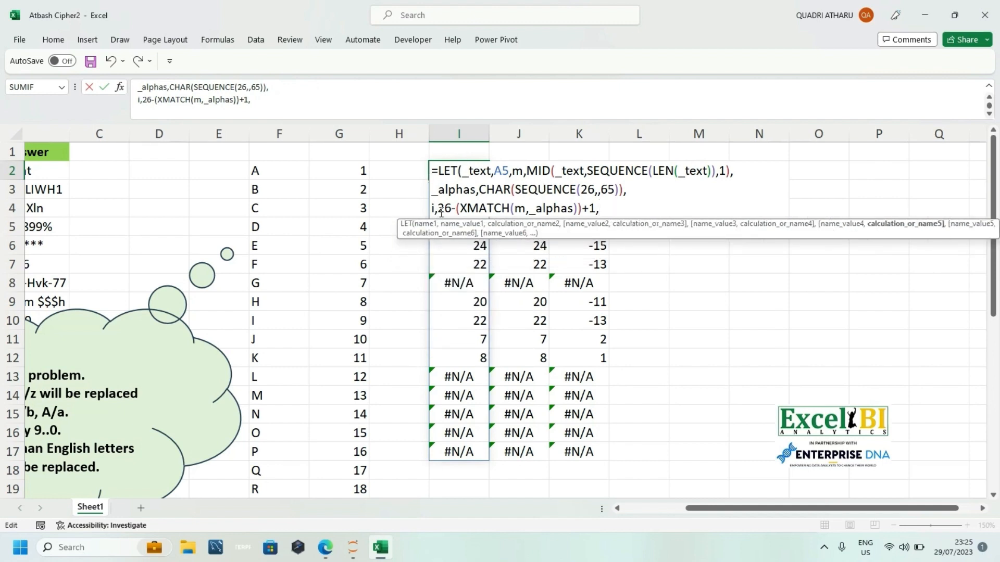
type("if")
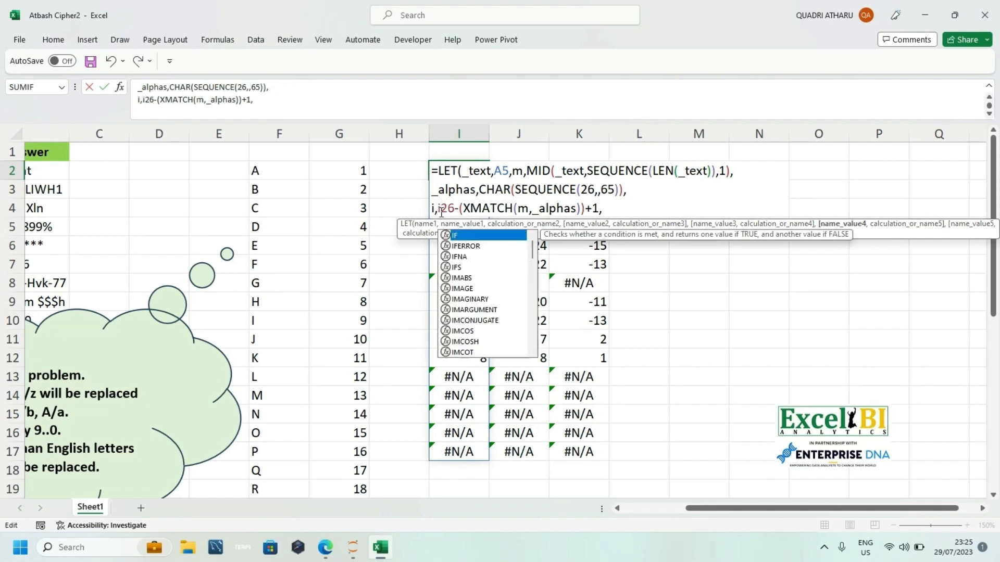
key("Down")
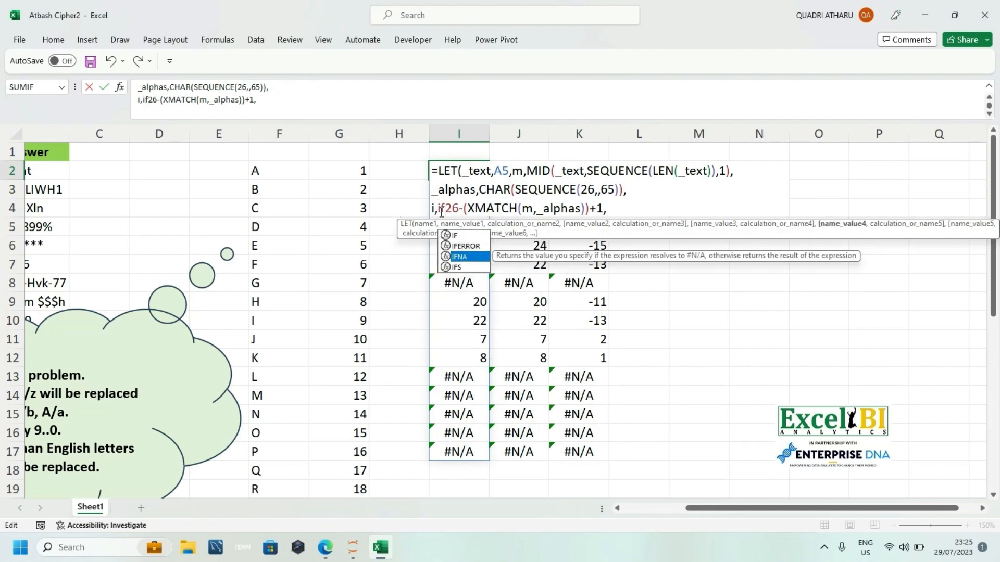
key("Tab")
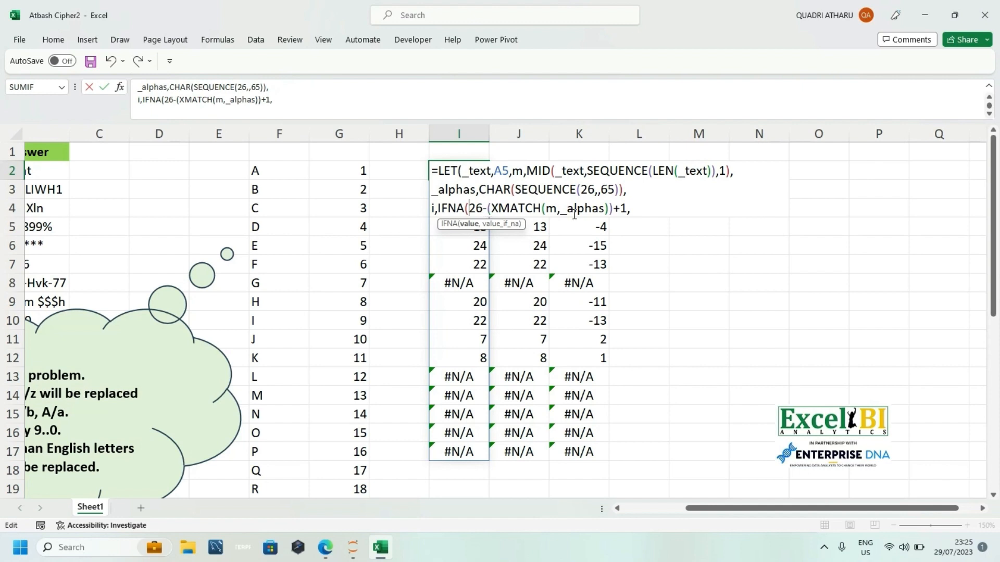
left_click(647, 208)
type("m")
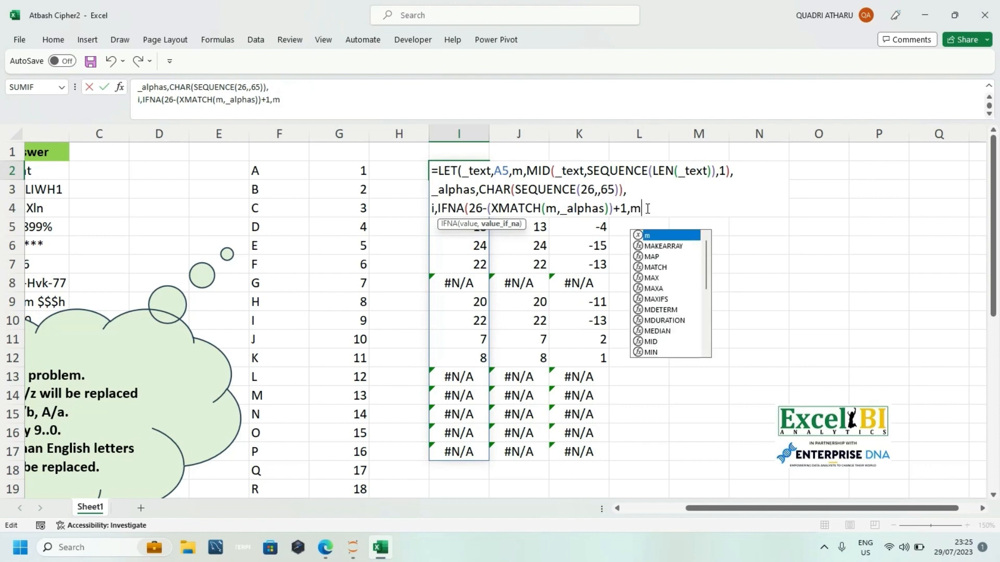
type(")")
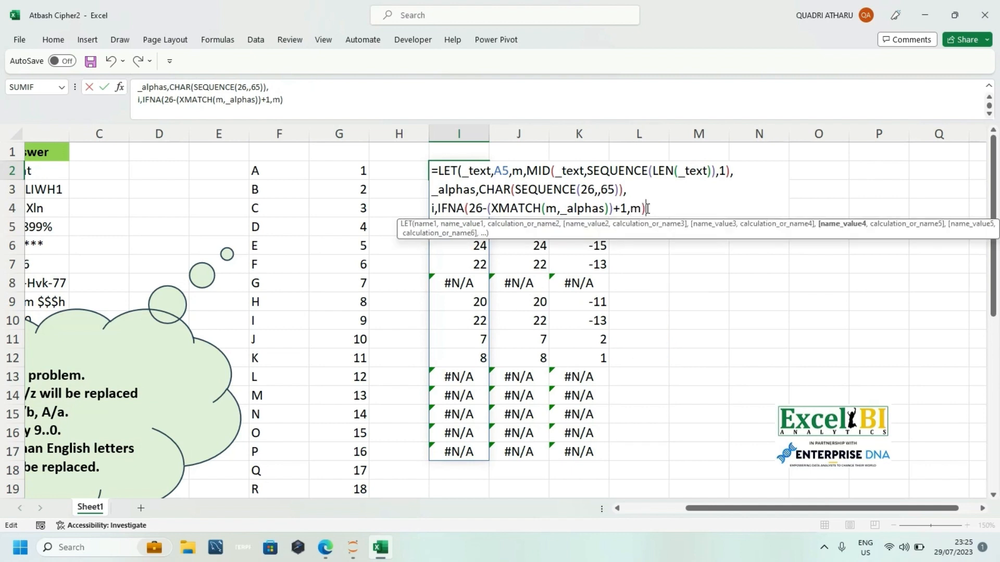
type(",")
key("alt+Return")
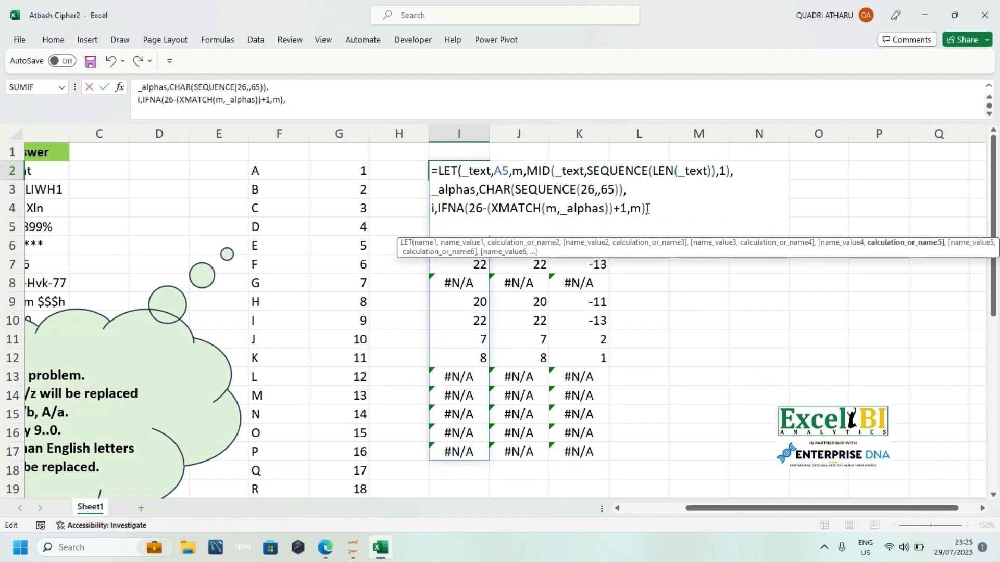
Step: Add --m as the final LET calculation, close the formula in I2 and enter it
type("--")
type("m")
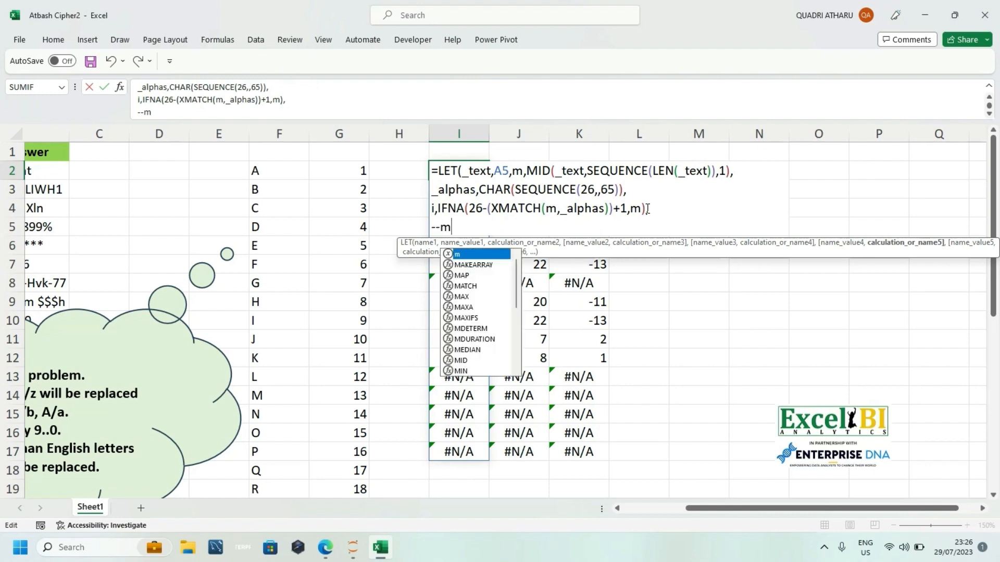
type(")")
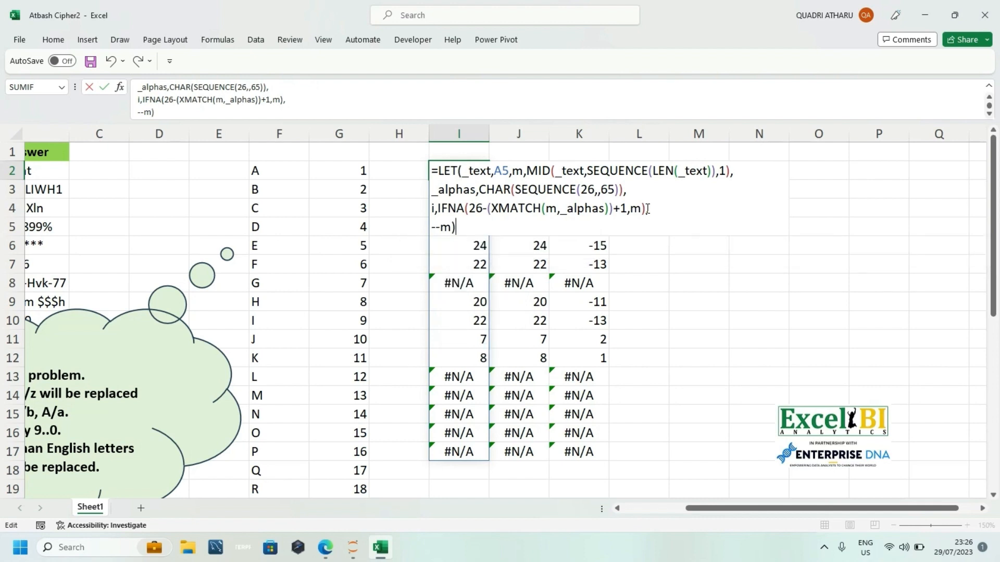
key("Return")
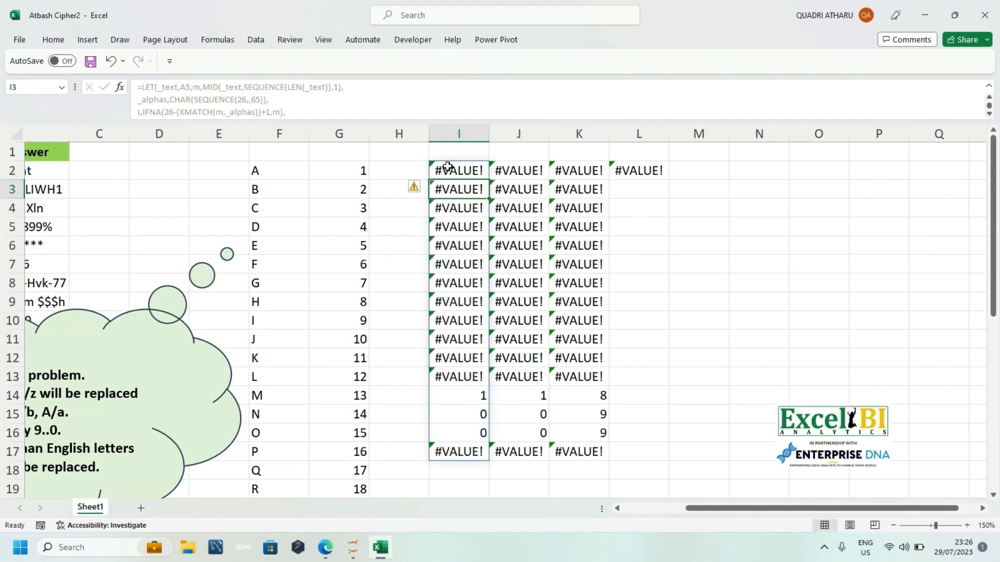
Step: Change the final LET calculation in I2 to 9-(--m) and enter the formula
double_click(447, 168)
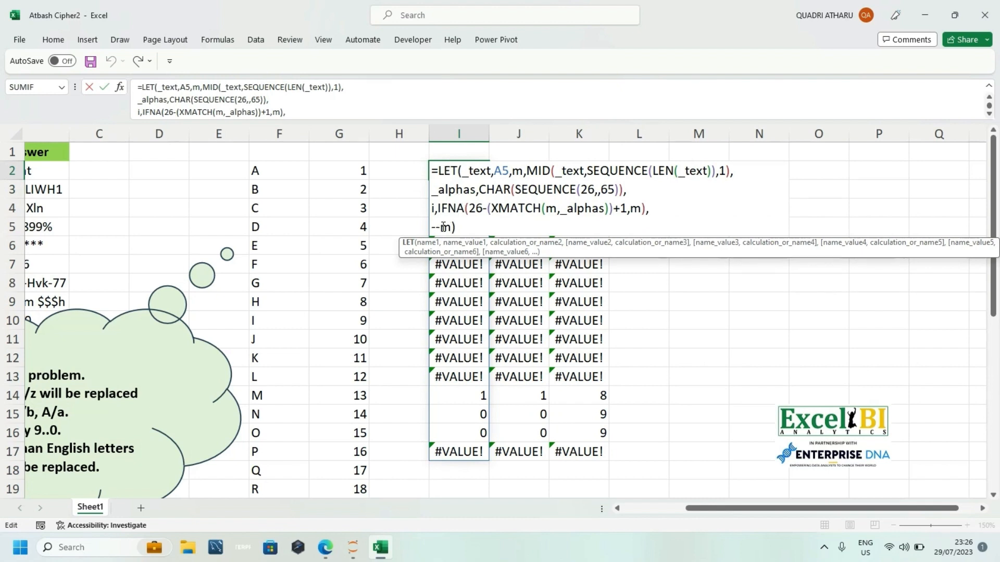
left_click(431, 227)
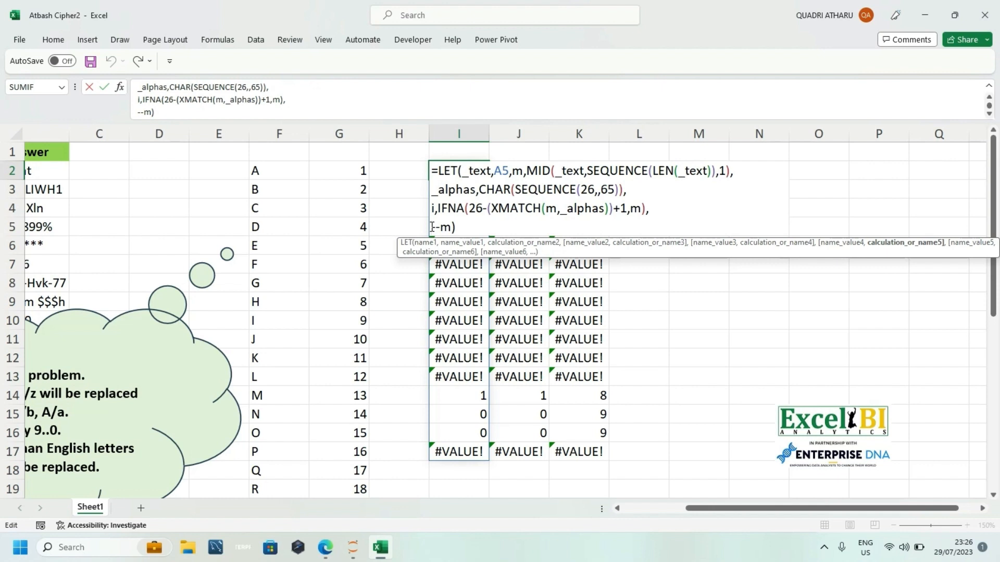
type("9-(")
left_click(481, 226)
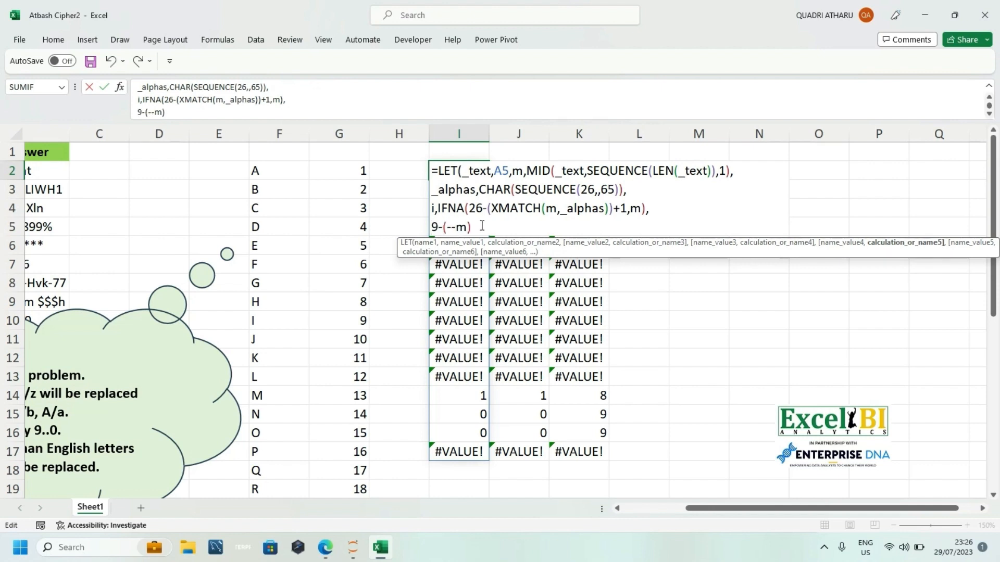
type(")")
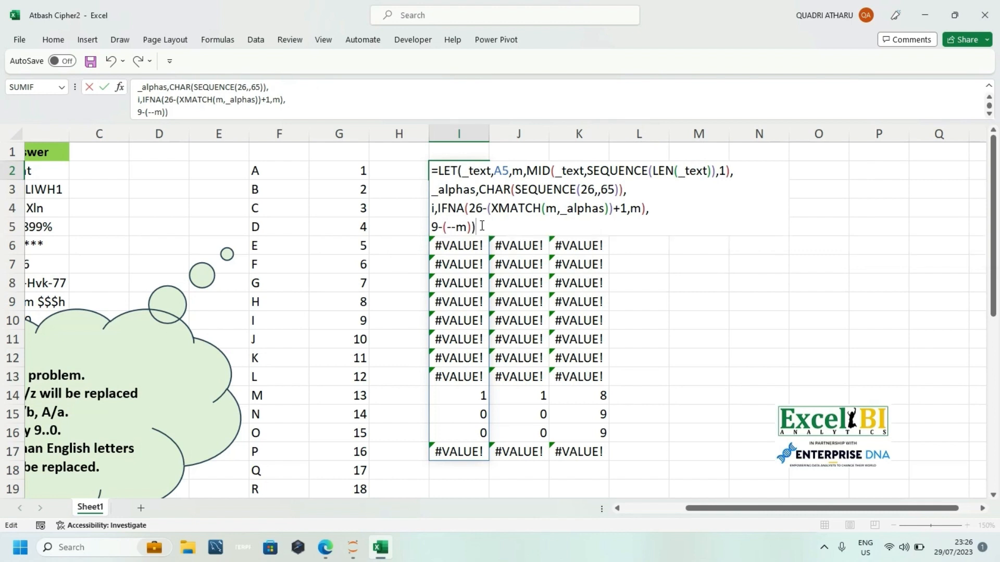
key("Return")
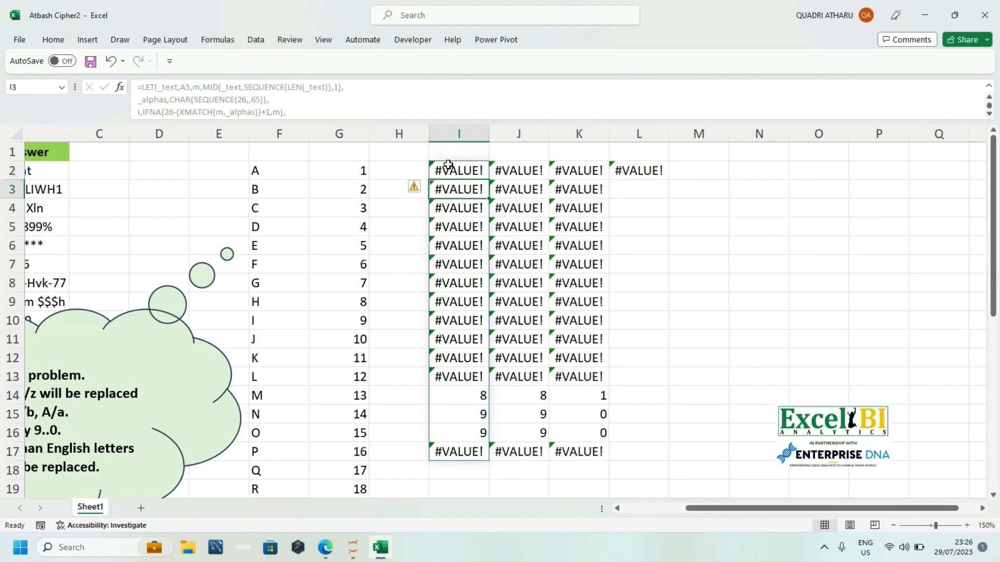
Step: Reopen the LET formula in I2 and change the i expression to IFNA(INDEX(_alphas,26-(XMATCH(m,_alphas))+1,m))
double_click(448, 164)
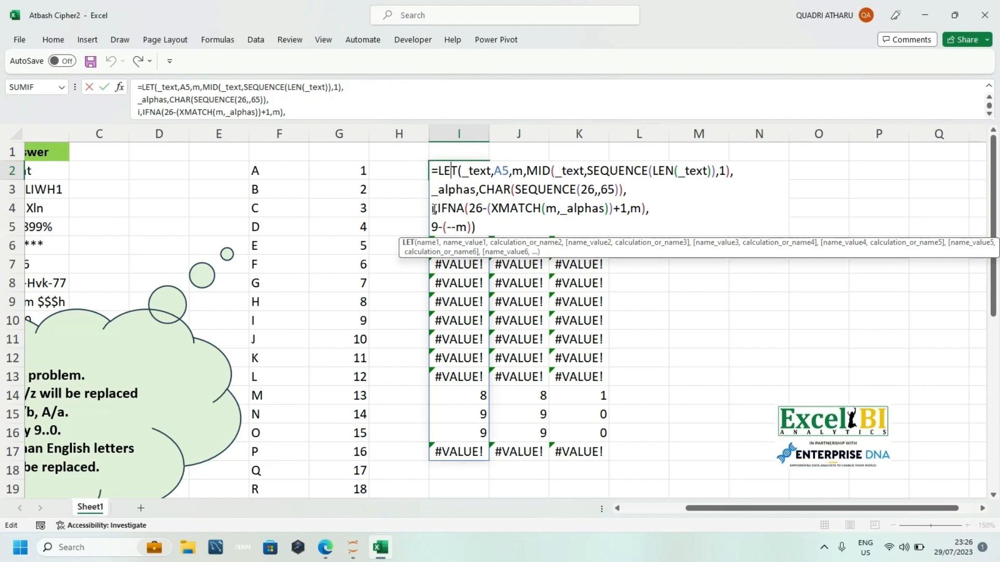
left_click(434, 225)
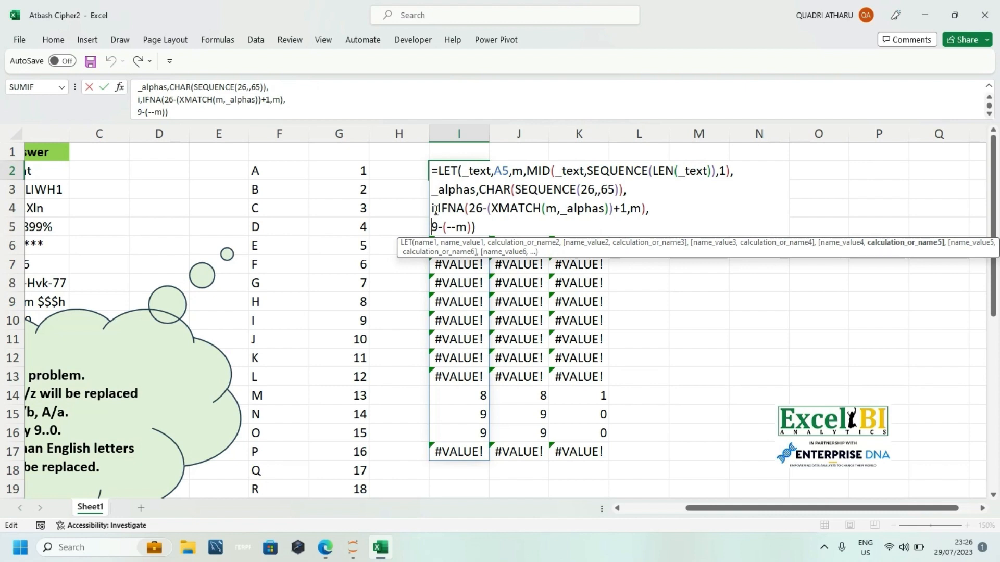
left_click(470, 209)
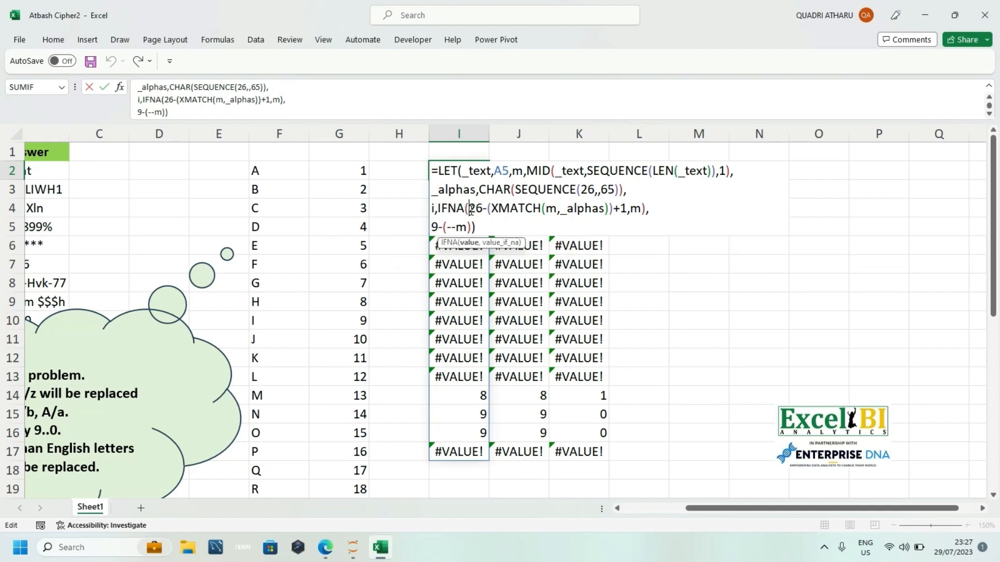
type("inde")
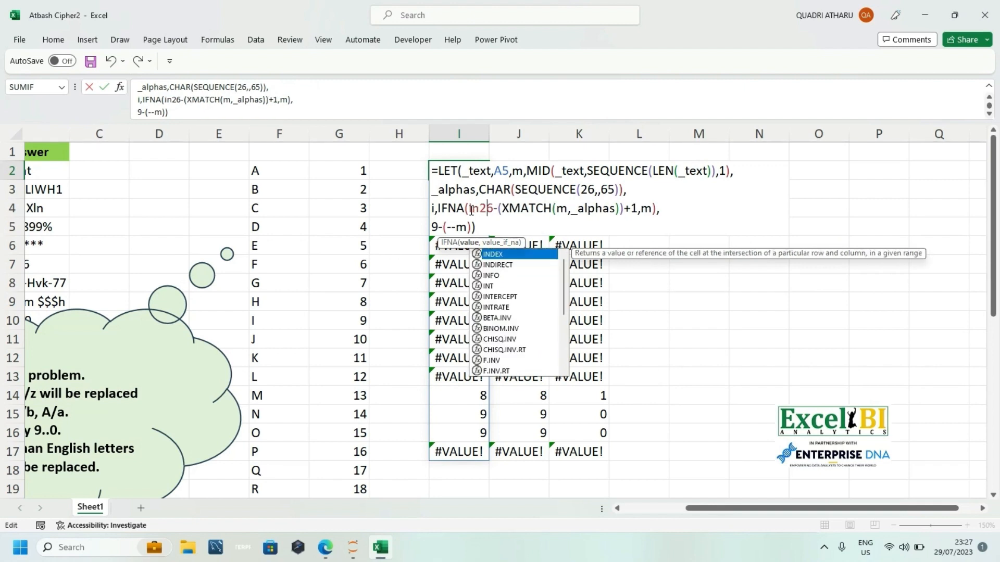
key("Tab")
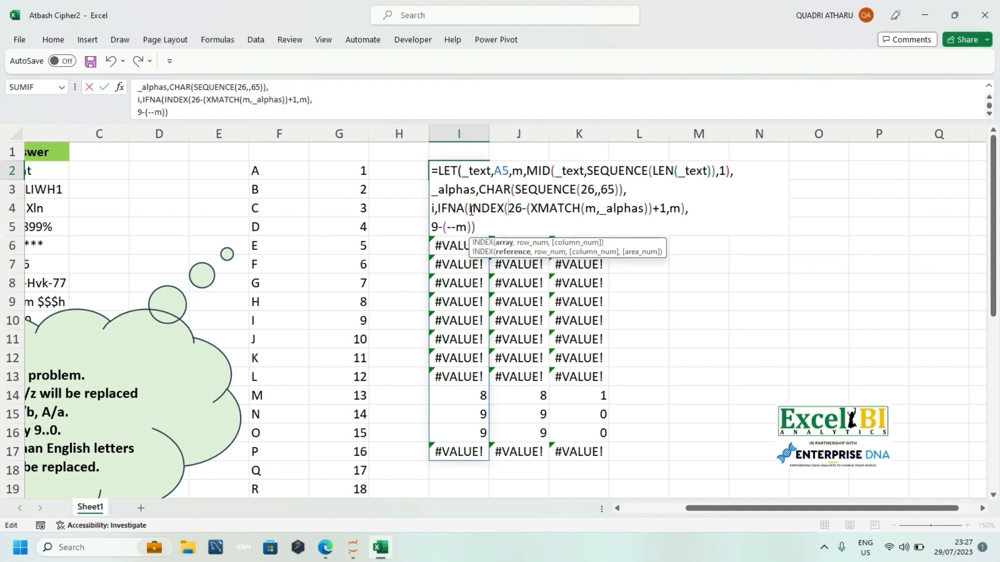
type("_alphas")
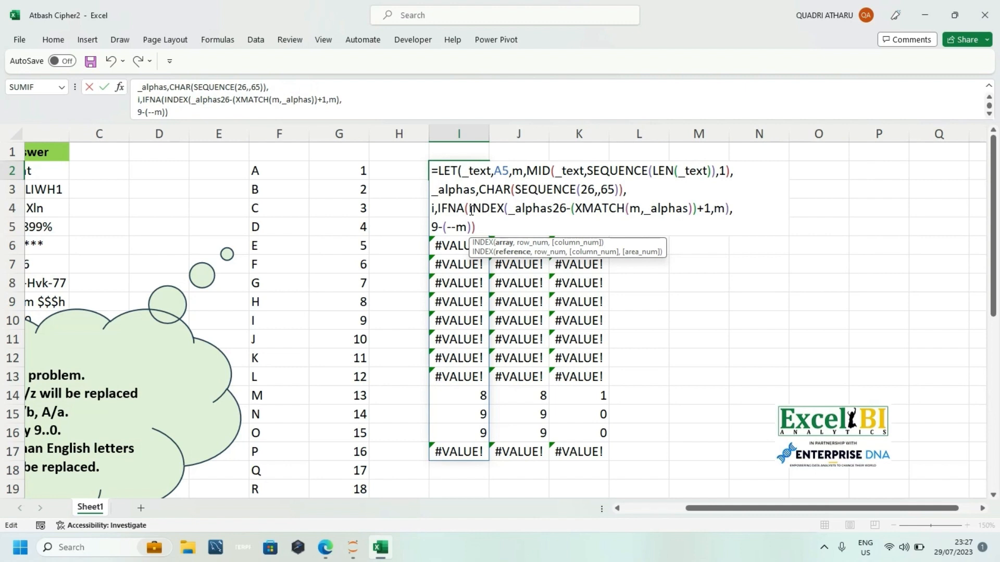
type(",")
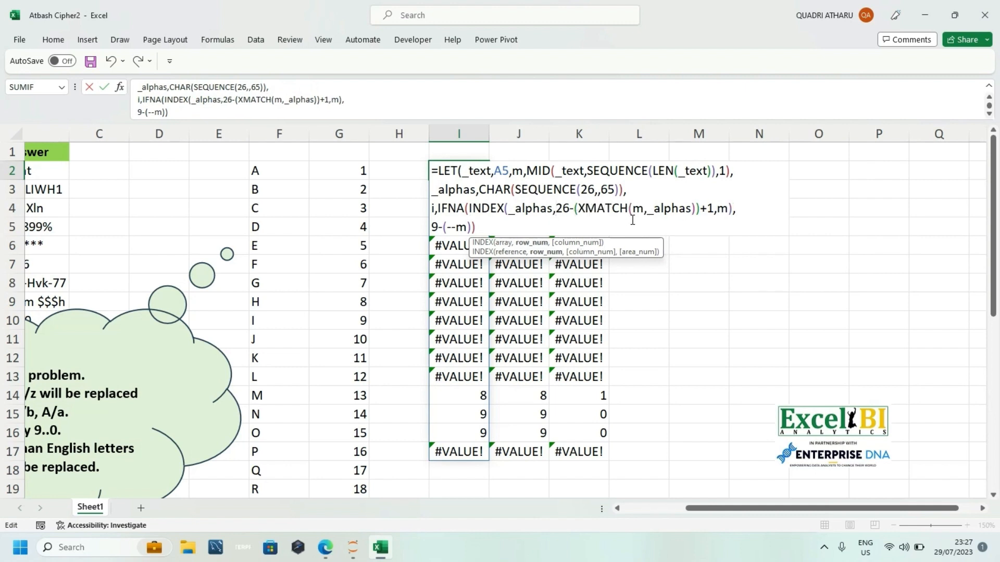
left_click(730, 208)
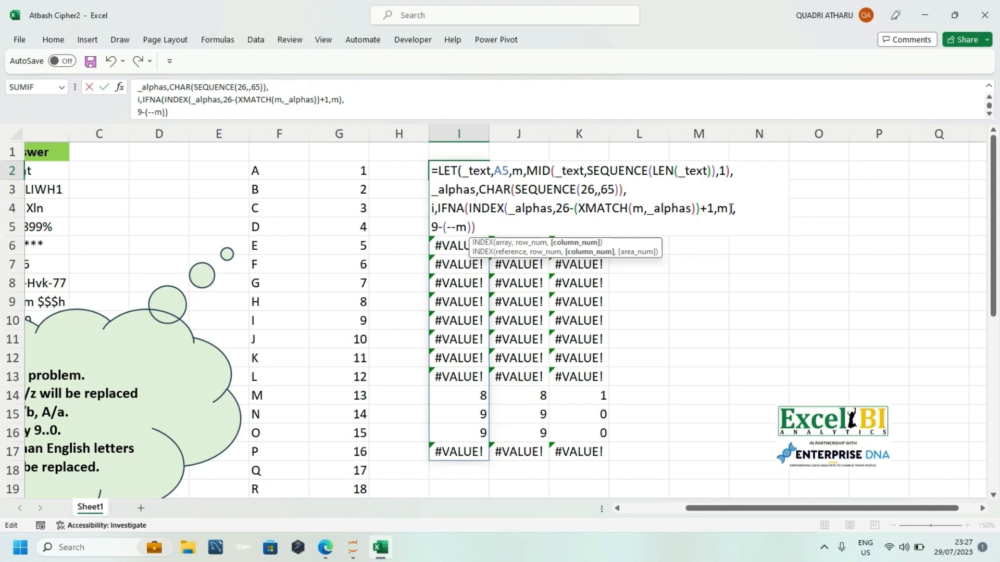
type(")")
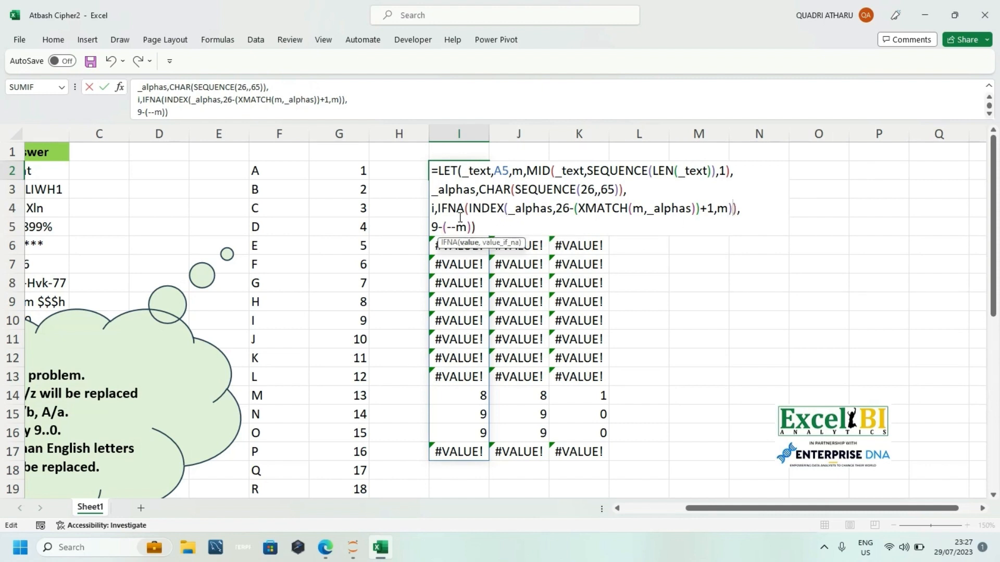
Step: Name the 9-(--m) expression _n in the LET formula
left_click(435, 226)
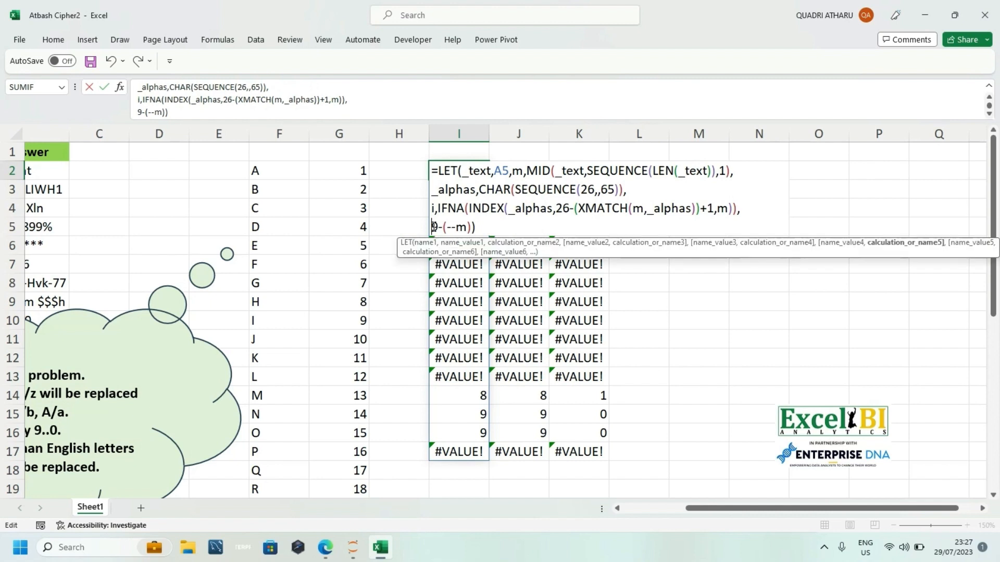
type("n")
key("Escape")
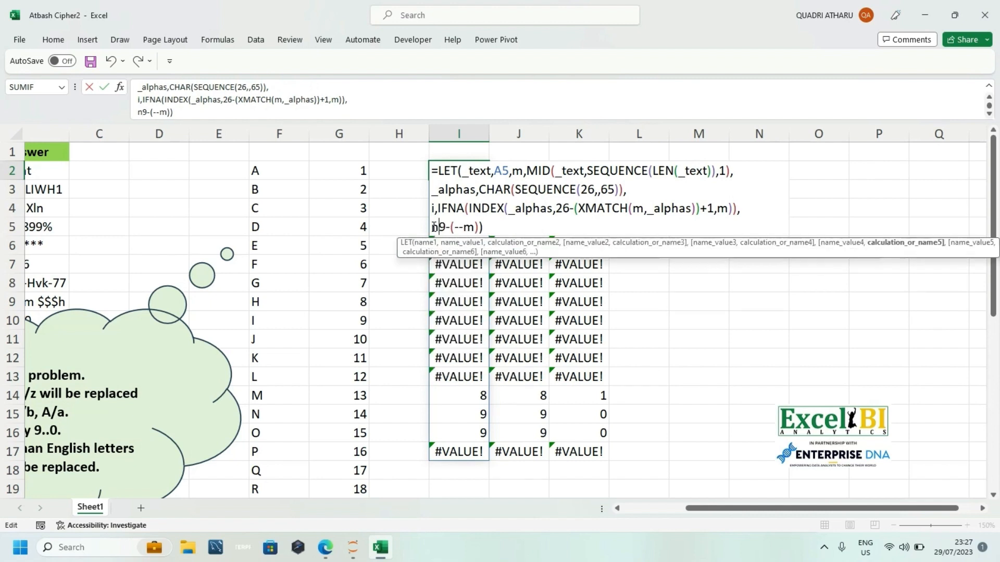
key("BackSpace")
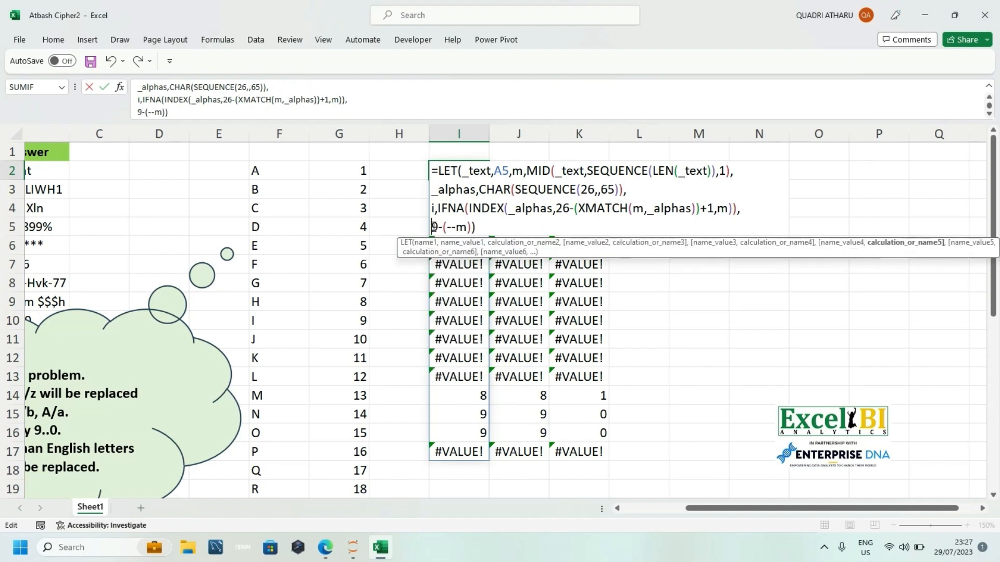
type("_n")
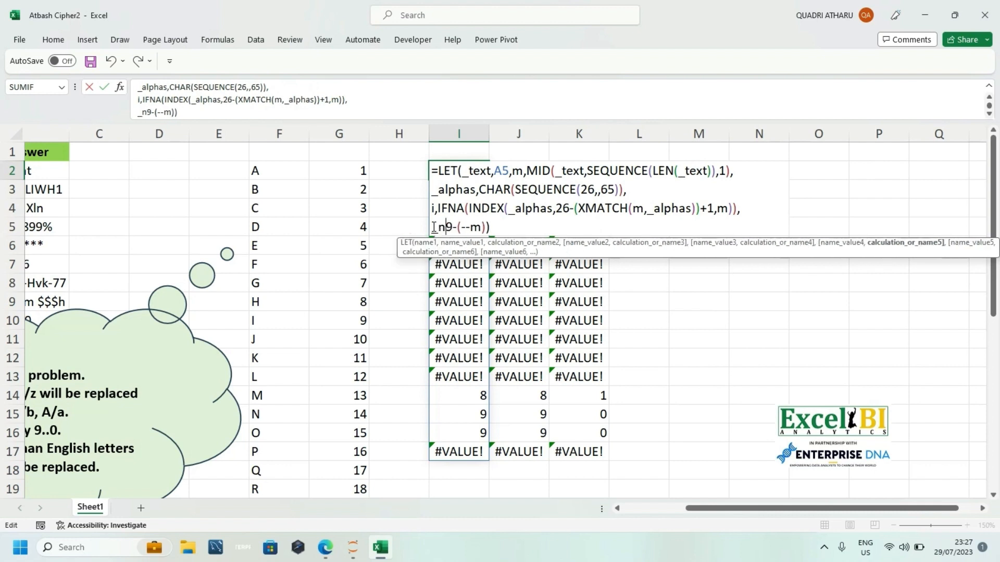
type("ume")
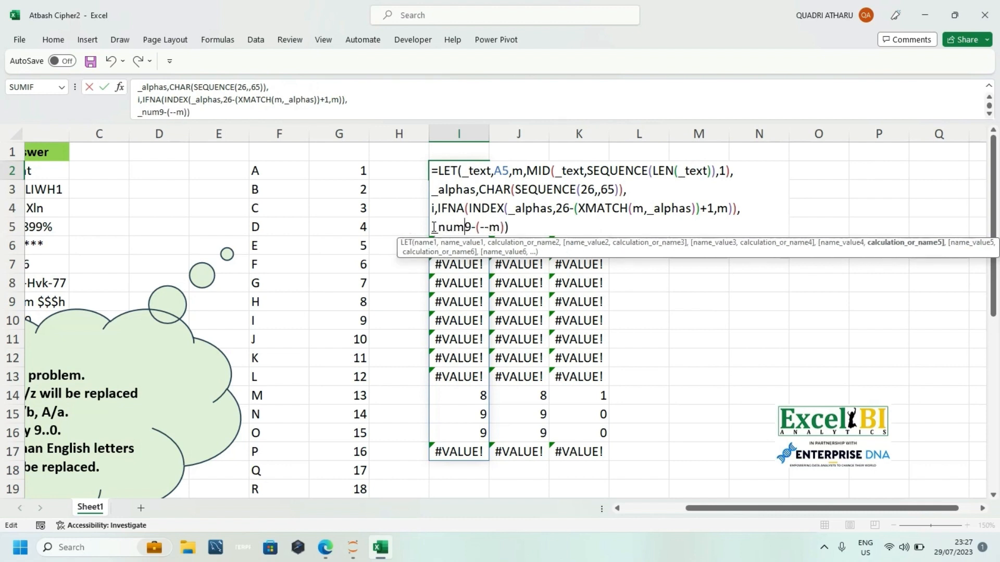
key("BackSpace")
key("BackSpace")
key("BackSpace")
key("BackSpace")
key("BackSpace")
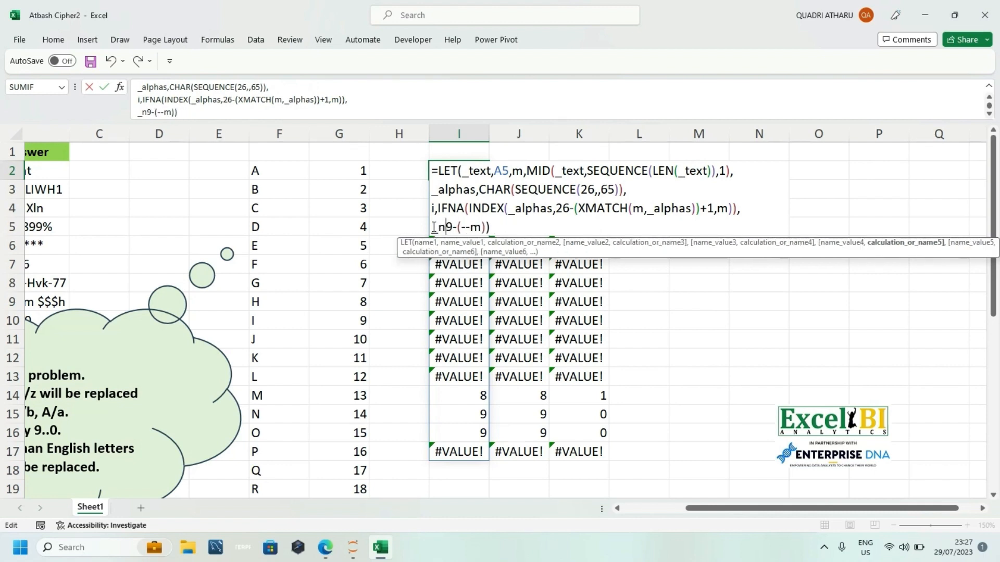
type("_n")
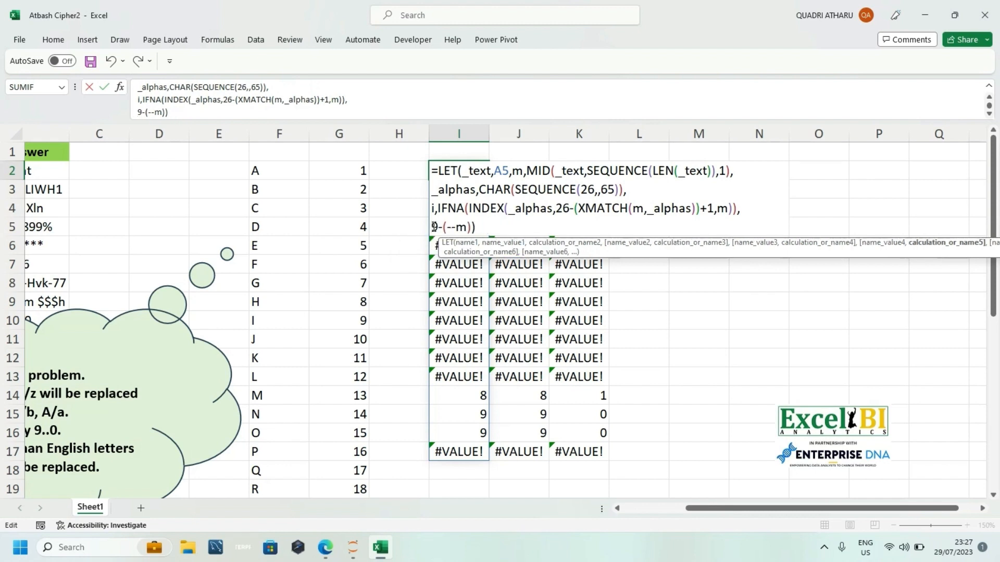
type(",")
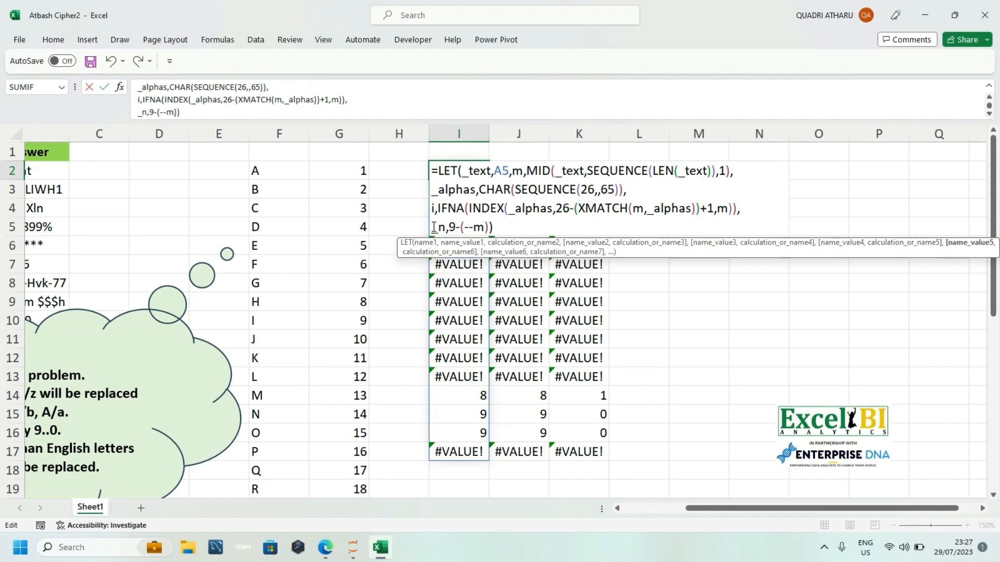
Step: Replace the bracket closing LET with a comma, add i as the final calculation on a new line, and try to enter the formula
left_click(503, 227)
key("BackSpace")
type(",")
key("alt+Return")
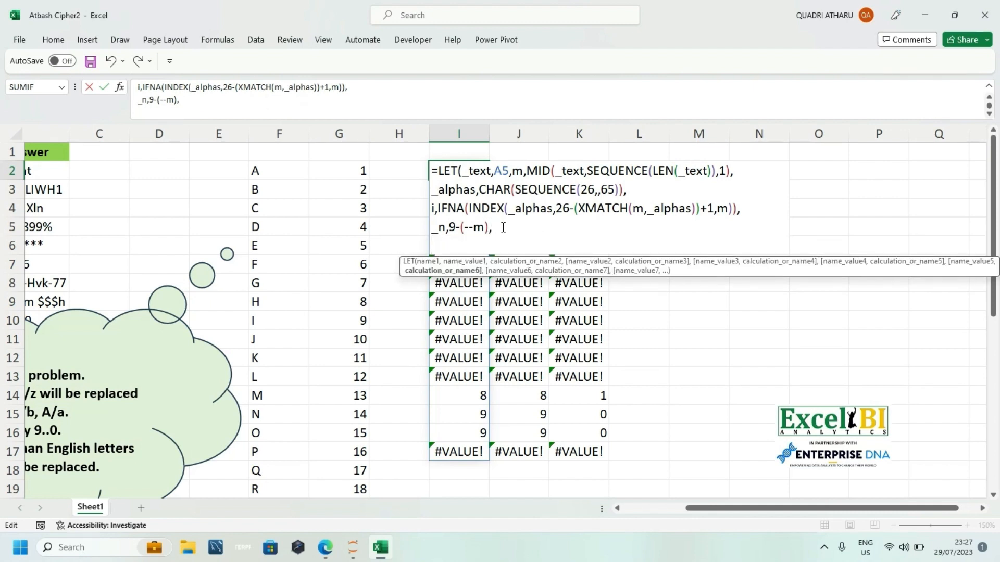
type("i)")
key("Return")
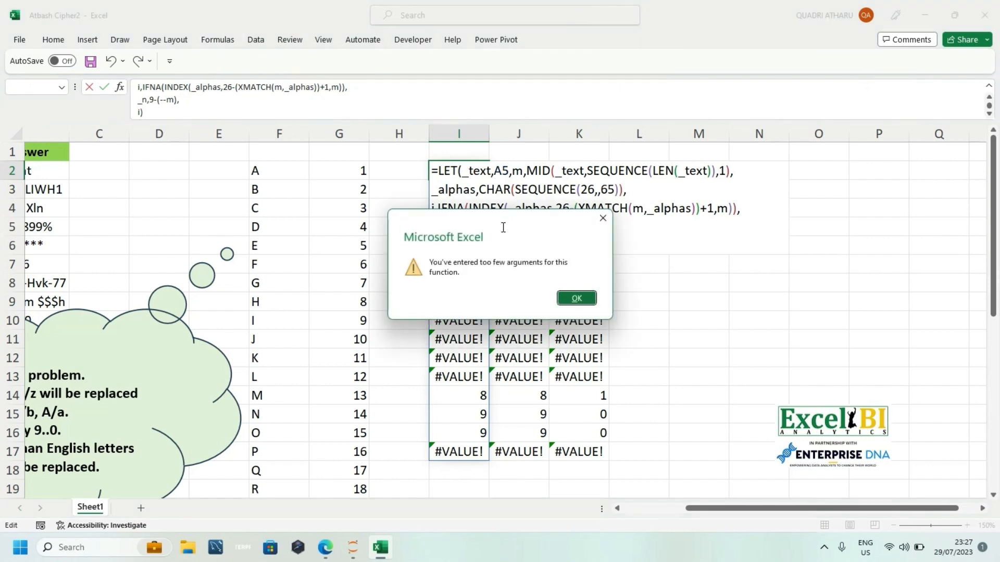
key("Return")
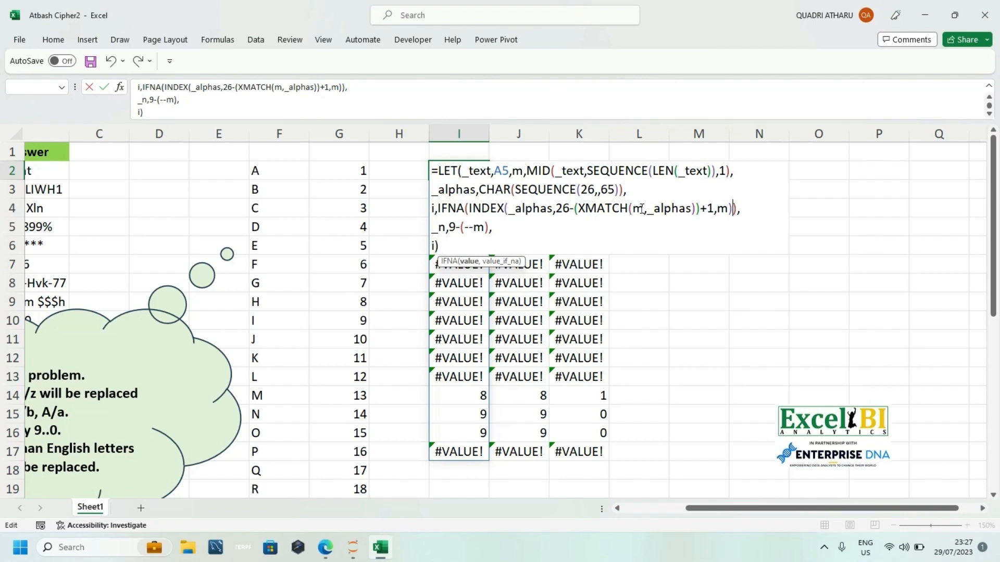
Step: Close the INDEX bracket right after +1 in the i expression and try to enter the formula
type(",m")
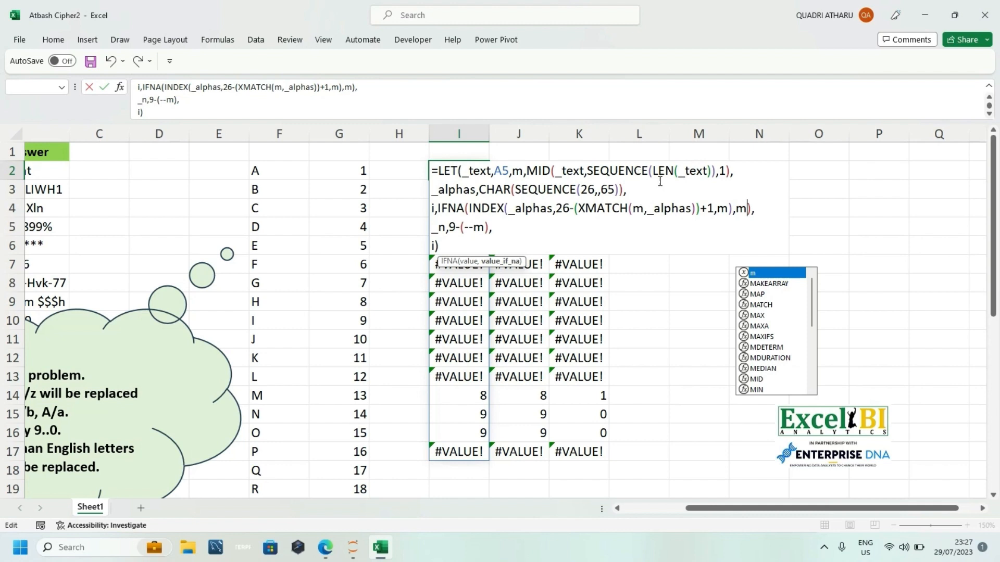
left_click(735, 210)
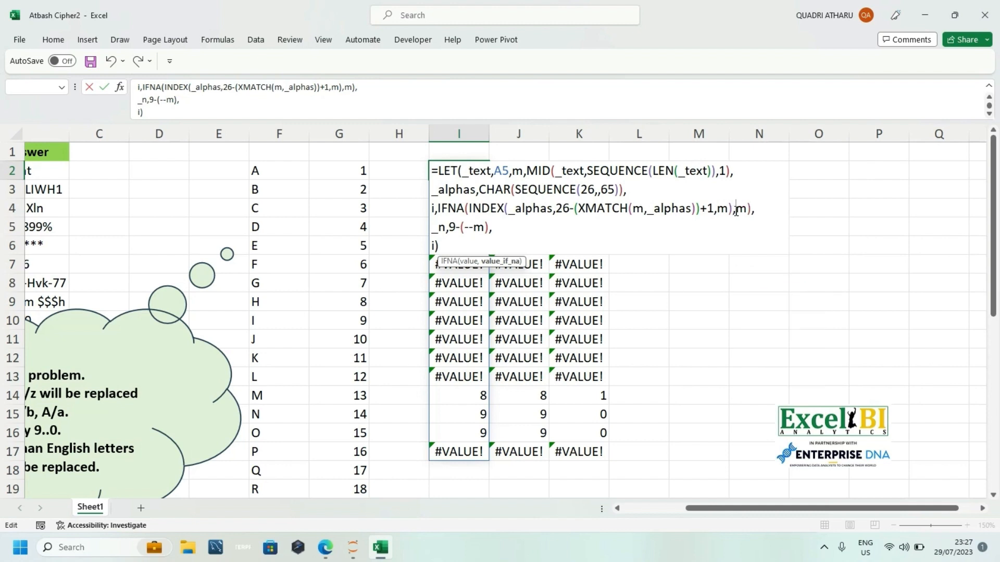
key("BackSpace")
key("BackSpace")
key("BackSpace")
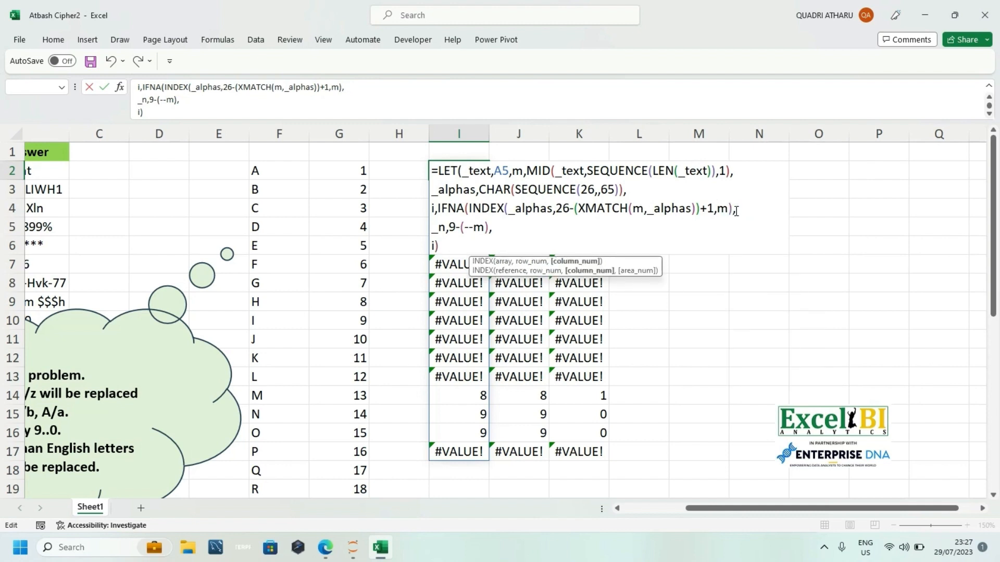
key("BackSpace")
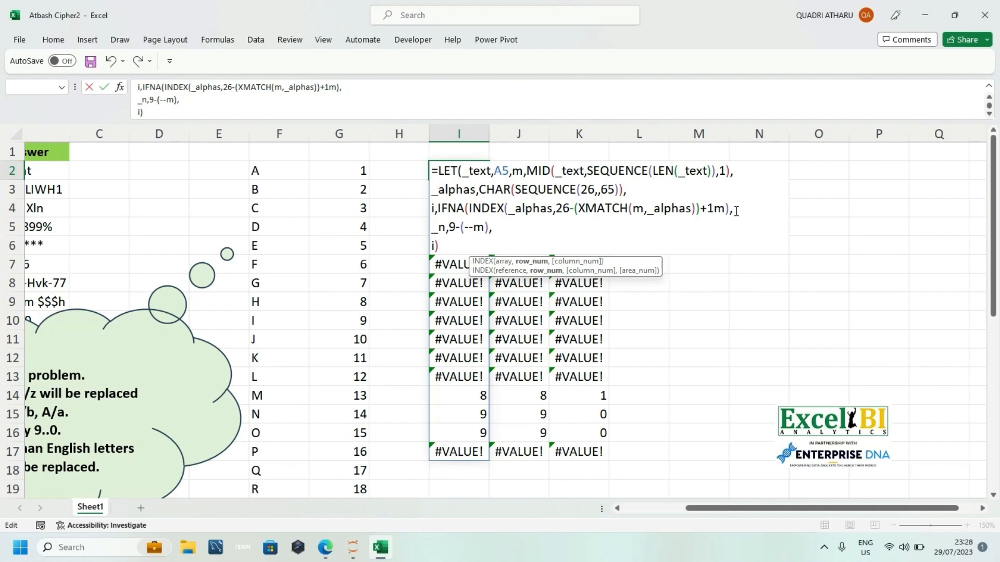
type(")")
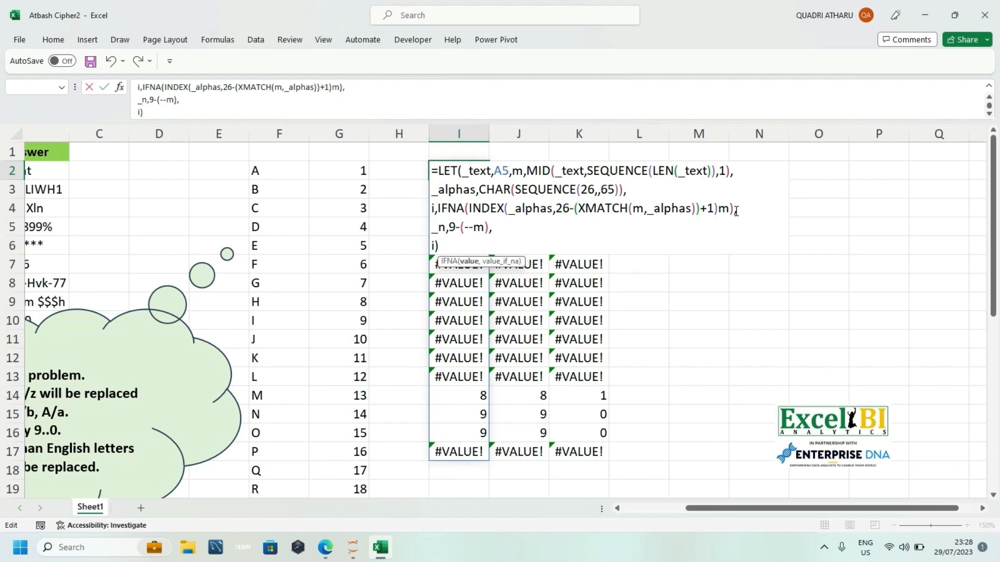
key("Return")
key("Return")
left_click(467, 269)
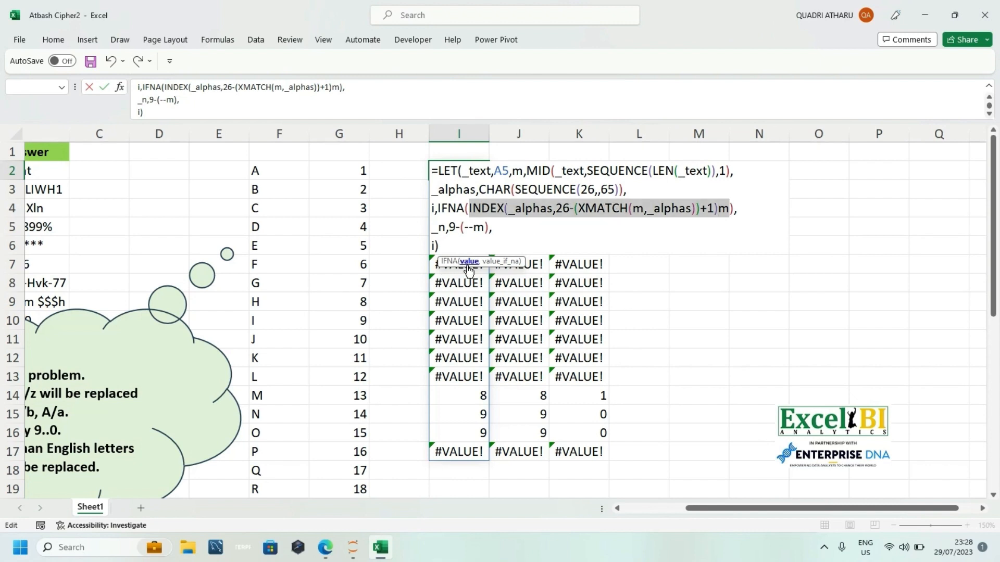
Step: Insert a comma before m so i reads IFNA(INDEX(_alphas,26-(XMATCH(m,_alphas))+1),m), and enter the formula
left_click(721, 210)
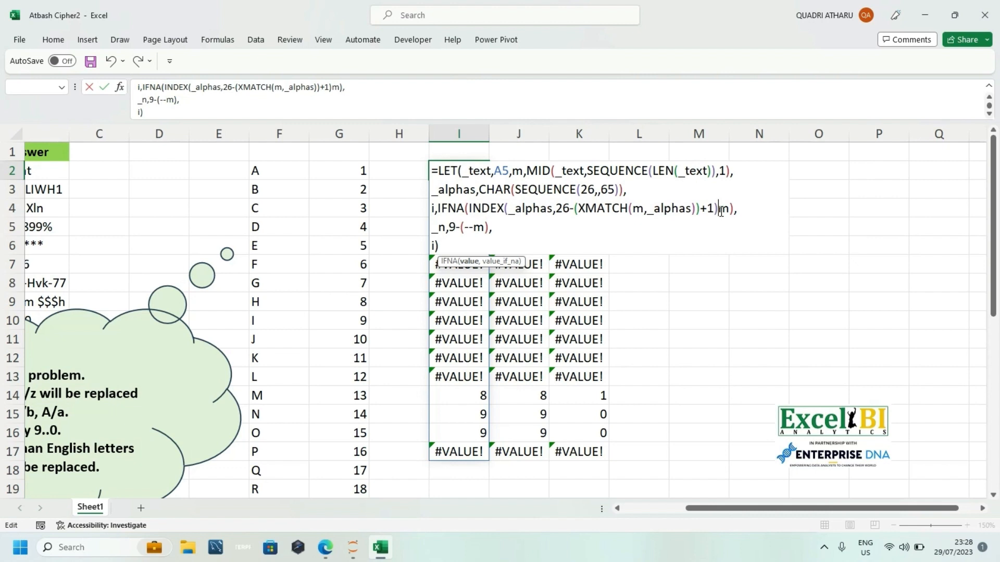
type(",")
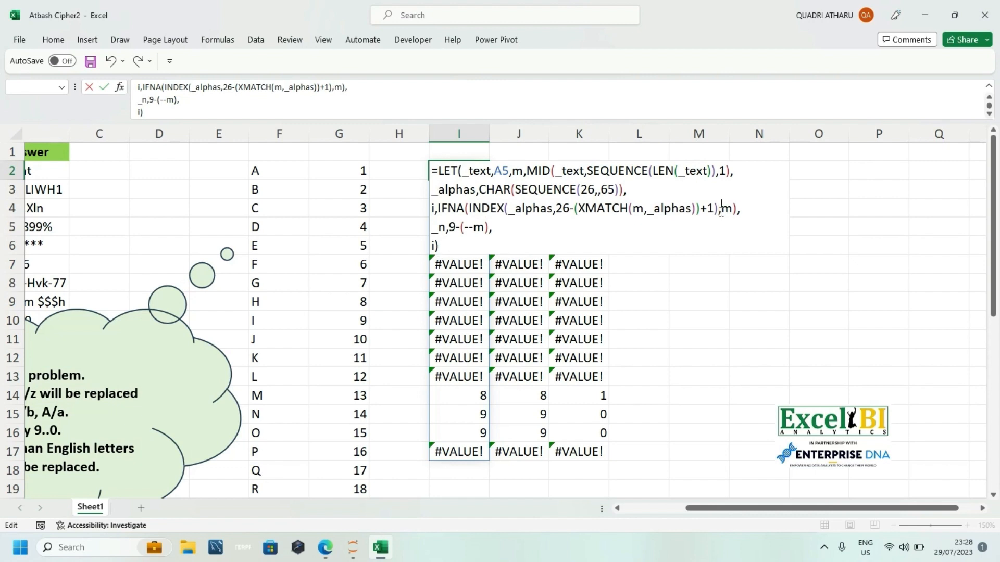
key("Return")
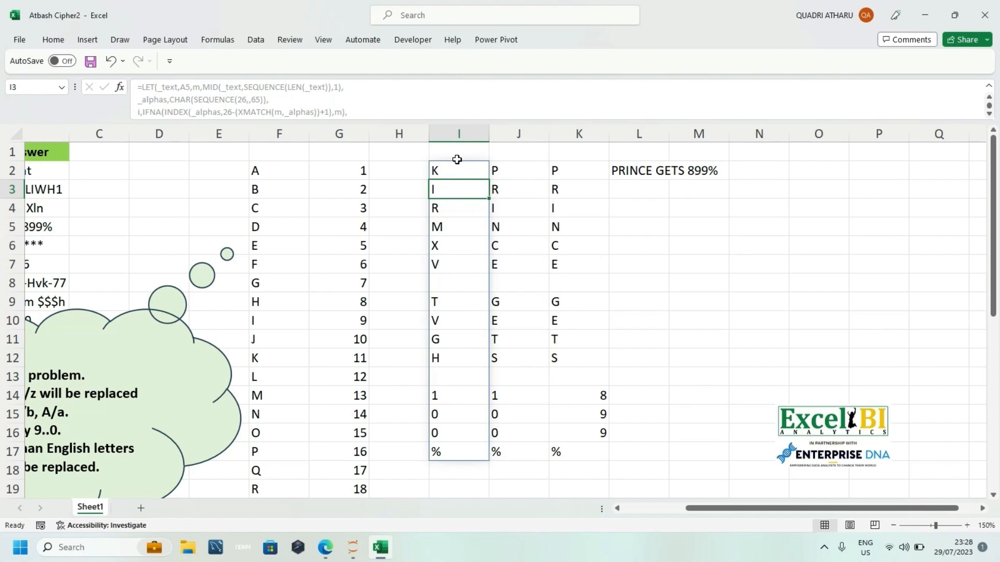
Step: Reopen the LET formula in I2 and wrap the _n expression as IFERROR(9-(--m),i)
double_click(449, 169)
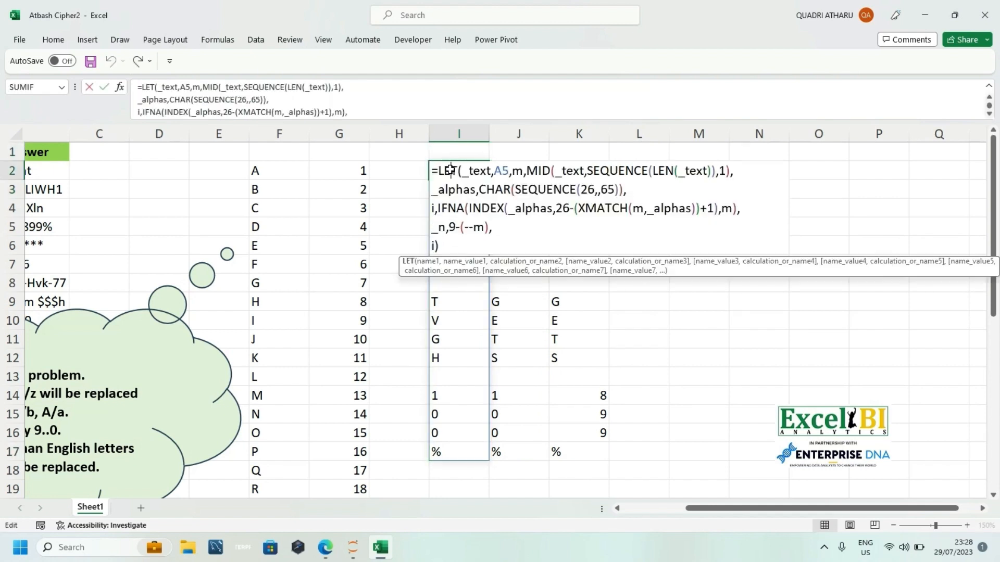
left_click(449, 229)
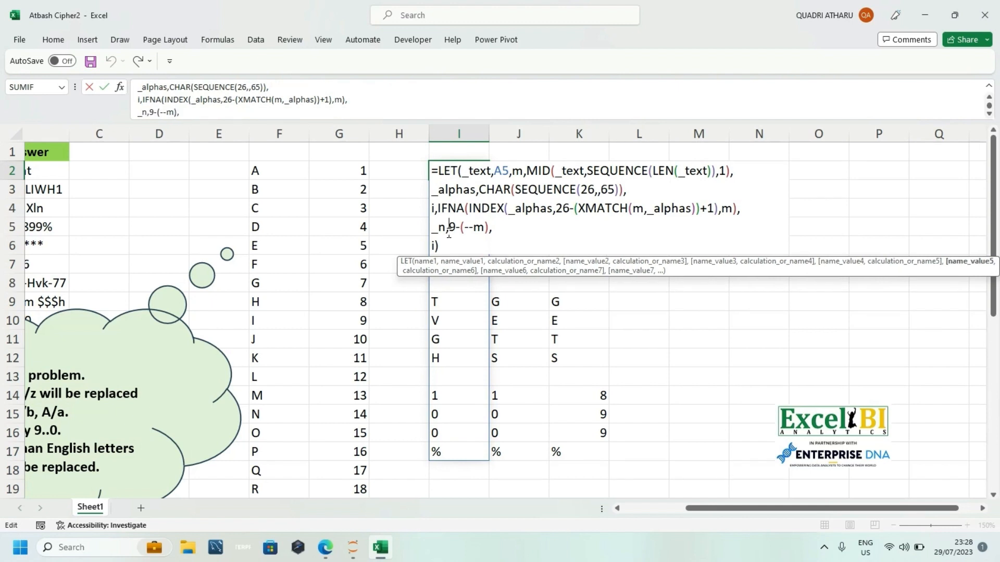
type("i")
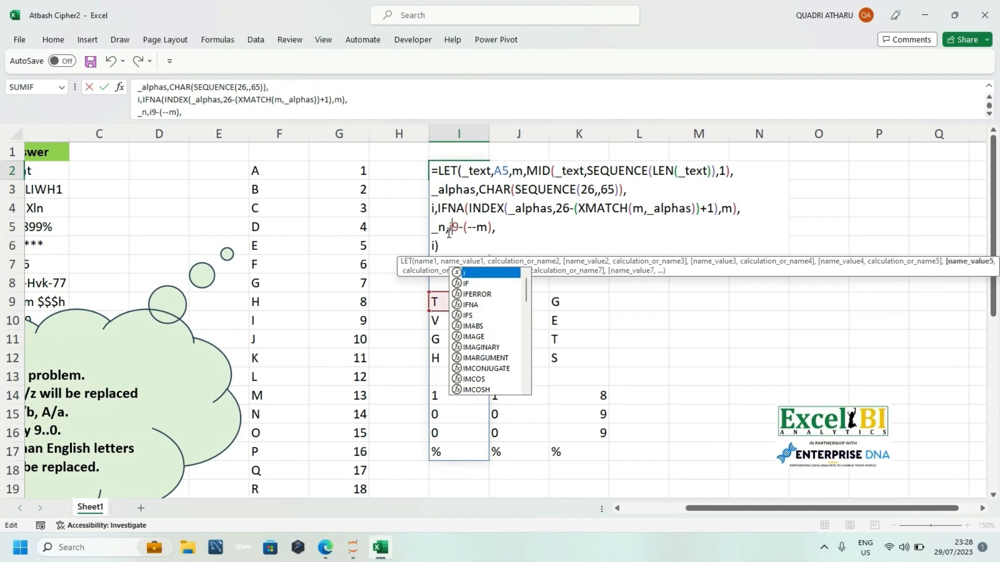
type("f")
key("Down")
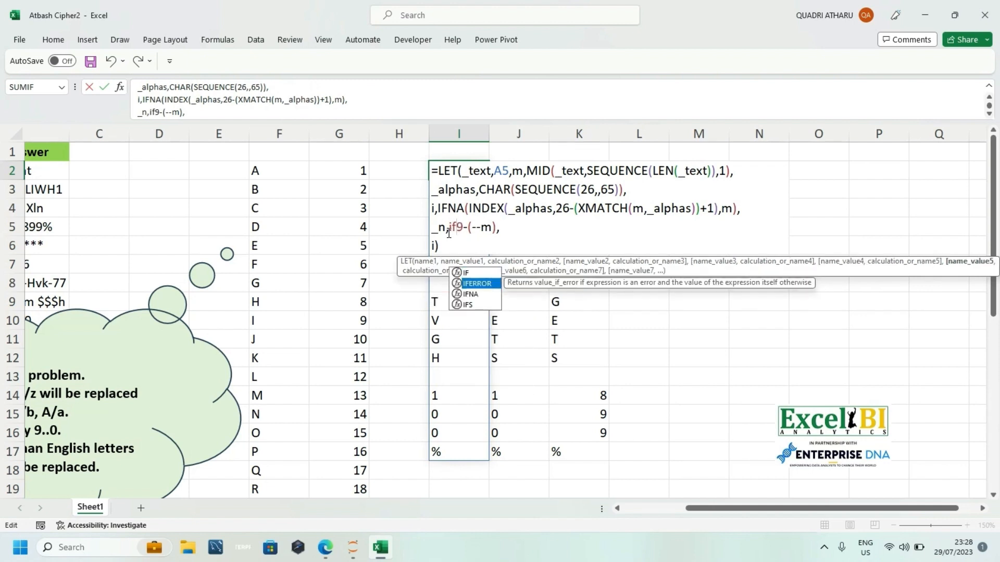
key("Tab")
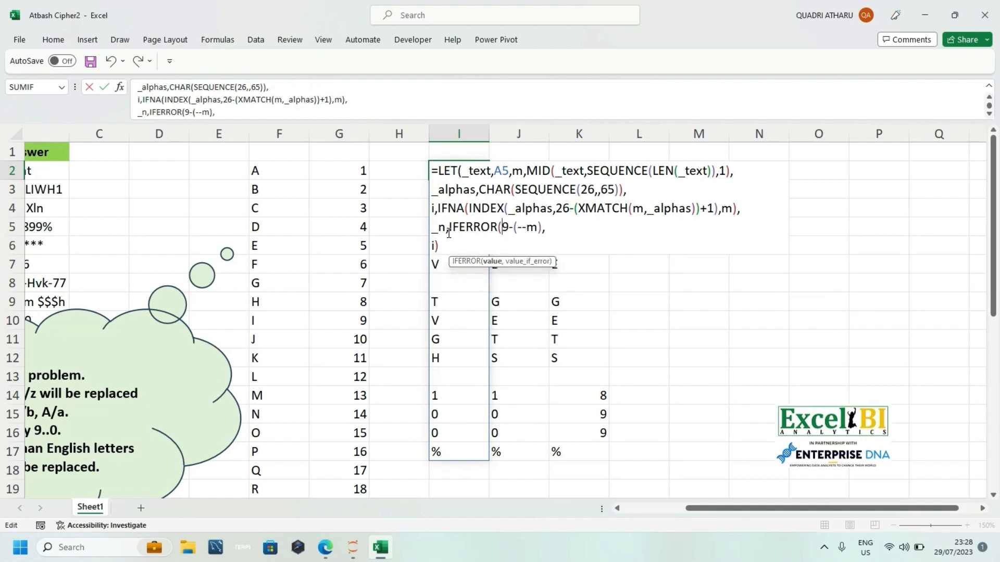
left_click(554, 227)
type("i")
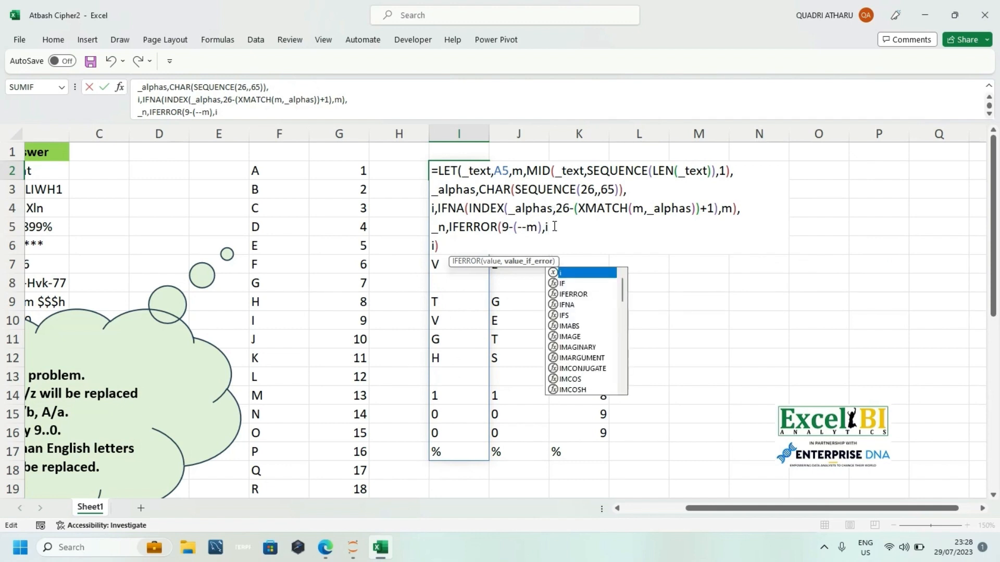
type(")")
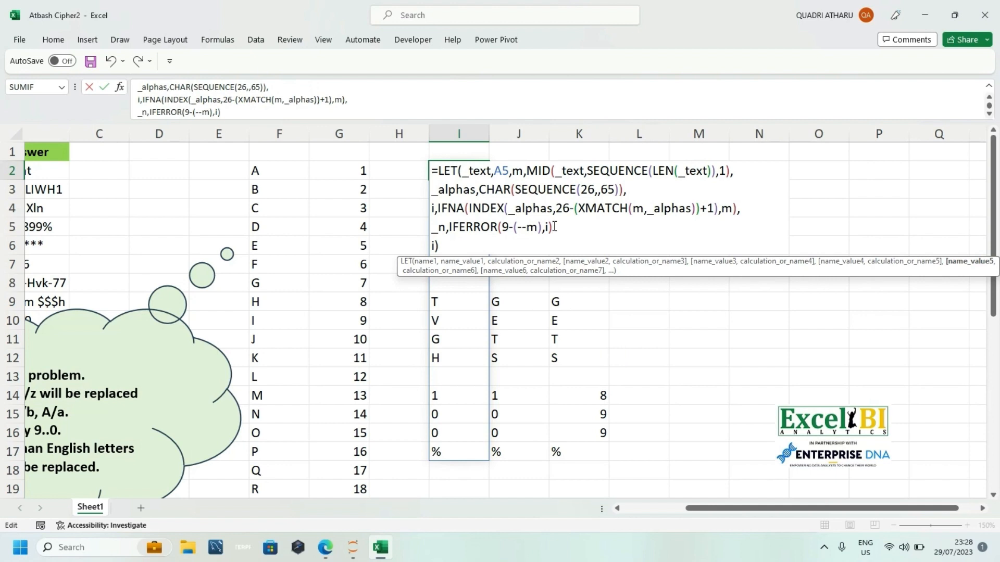
type(",")
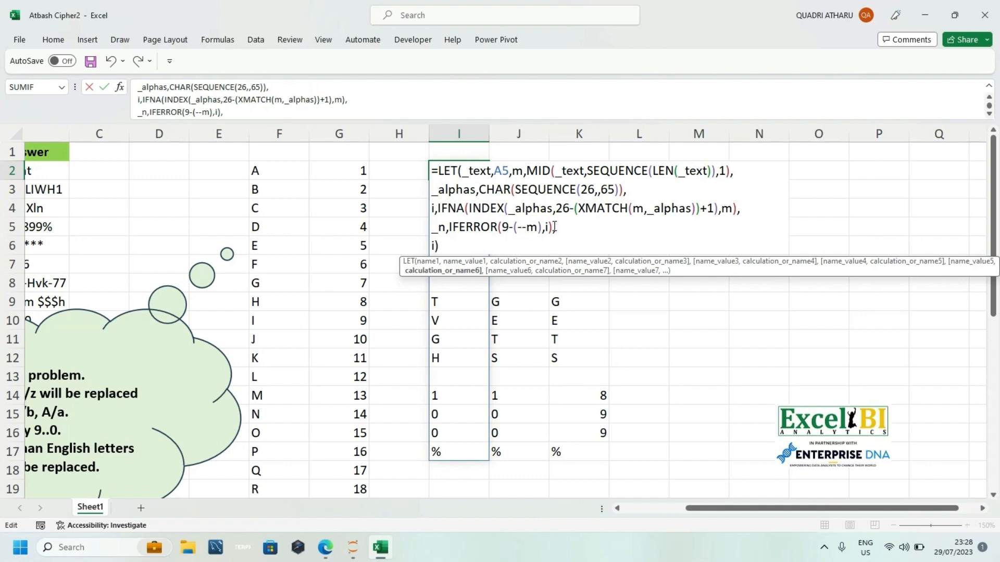
Step: Replace the final LET calculation in I2 with _n and enter the formula
left_click(435, 246)
key("BackSpace")
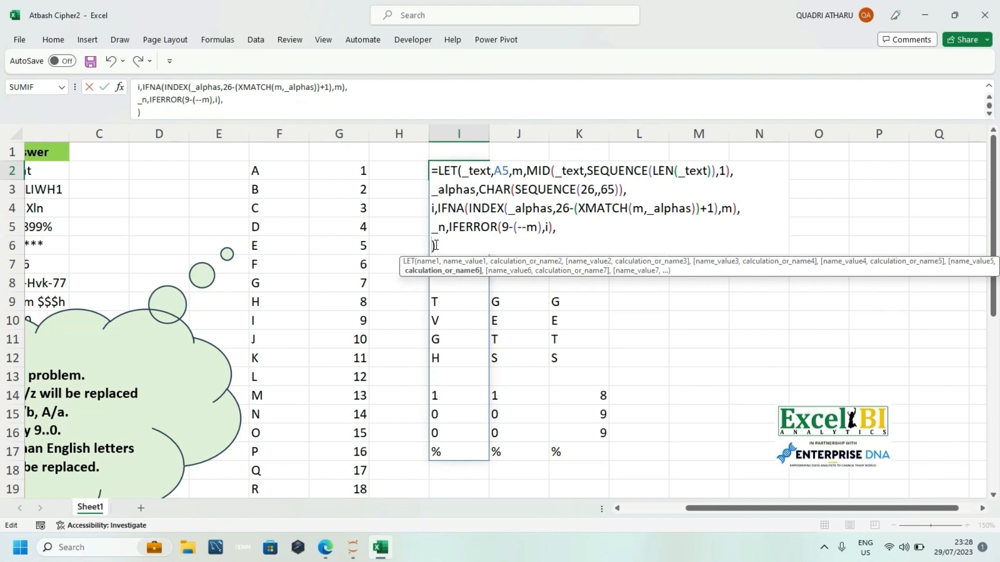
type("i")
key("Return")
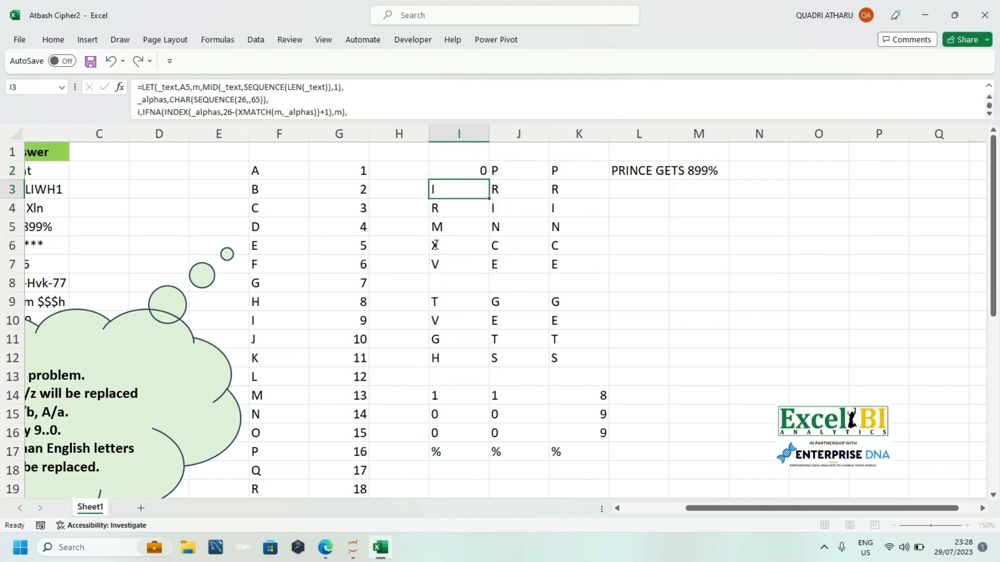
double_click(467, 167)
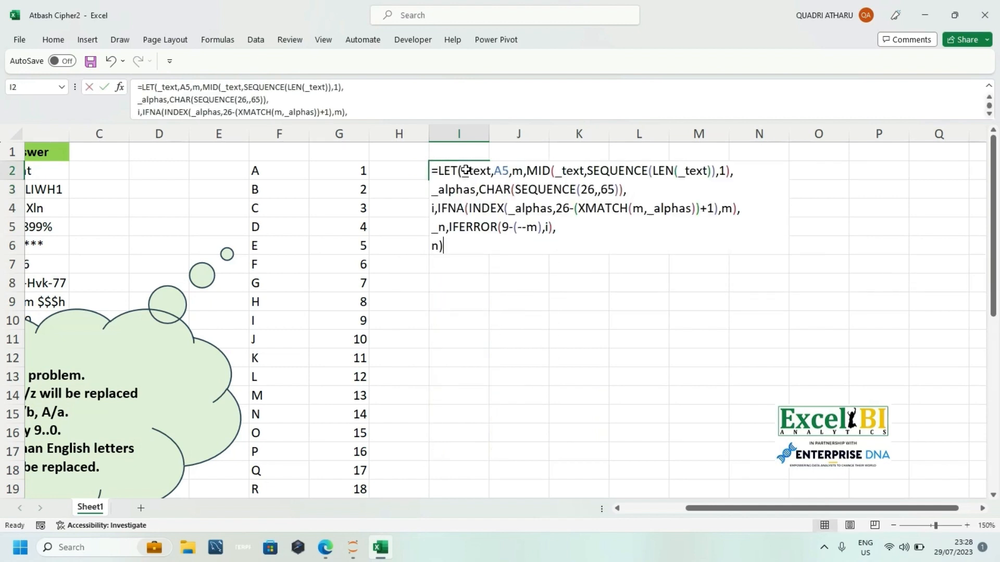
left_click(432, 245)
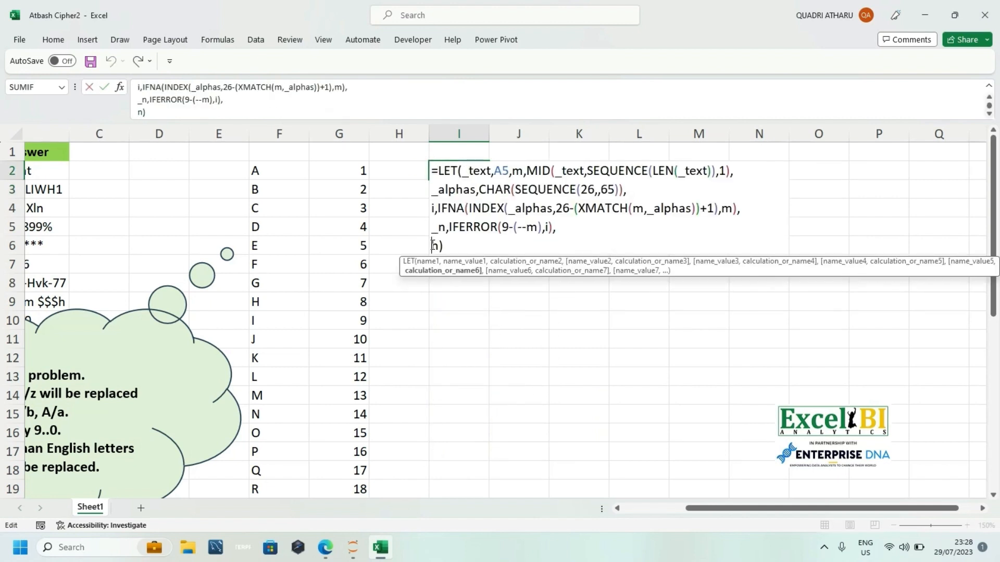
type("_")
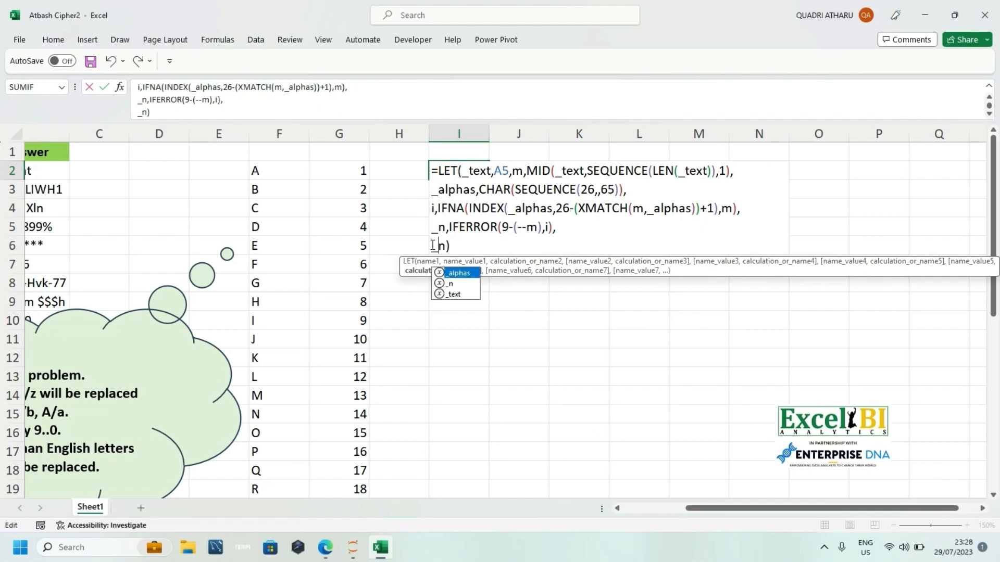
key("Return")
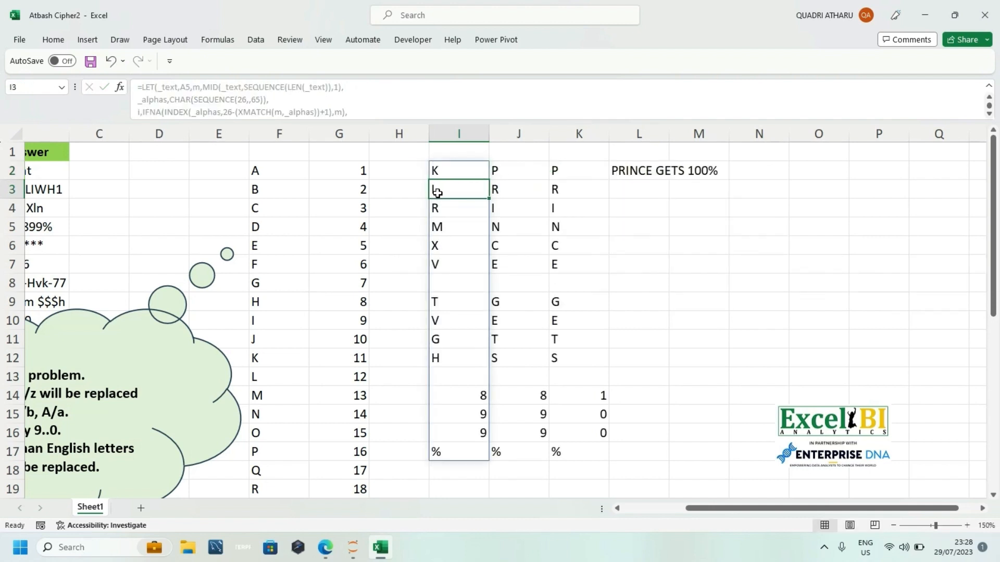
Step: Reopen the formula in I2, replace the final _n with a new name t, and start its value with the EXACT function
double_click(439, 168)
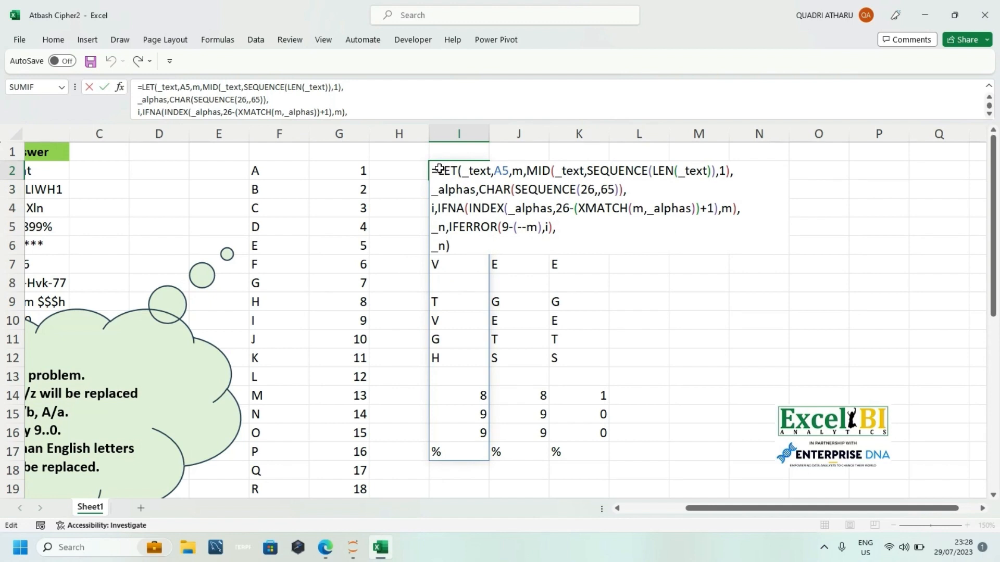
left_click(448, 245)
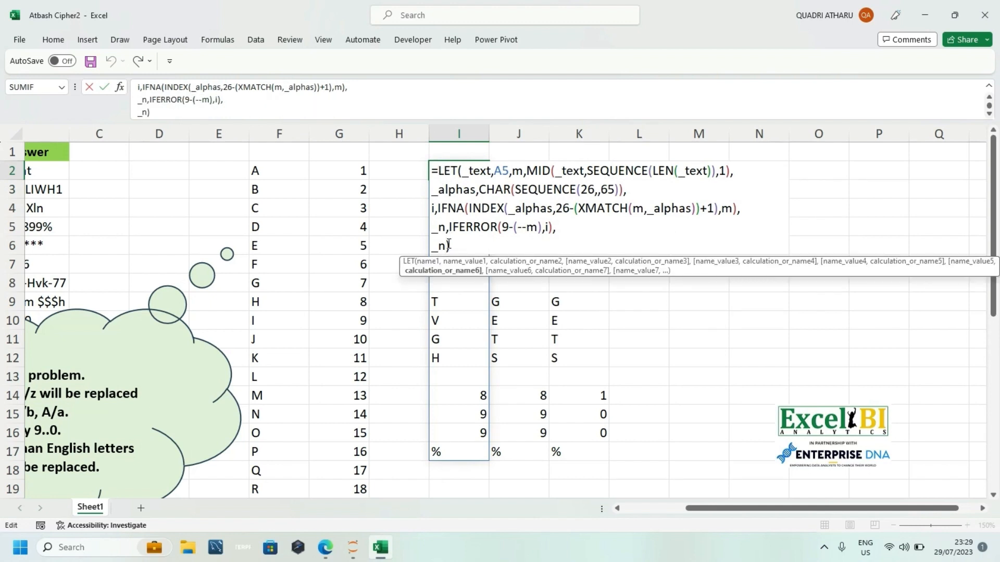
key("BackSpace")
key("BackSpace")
type("t")
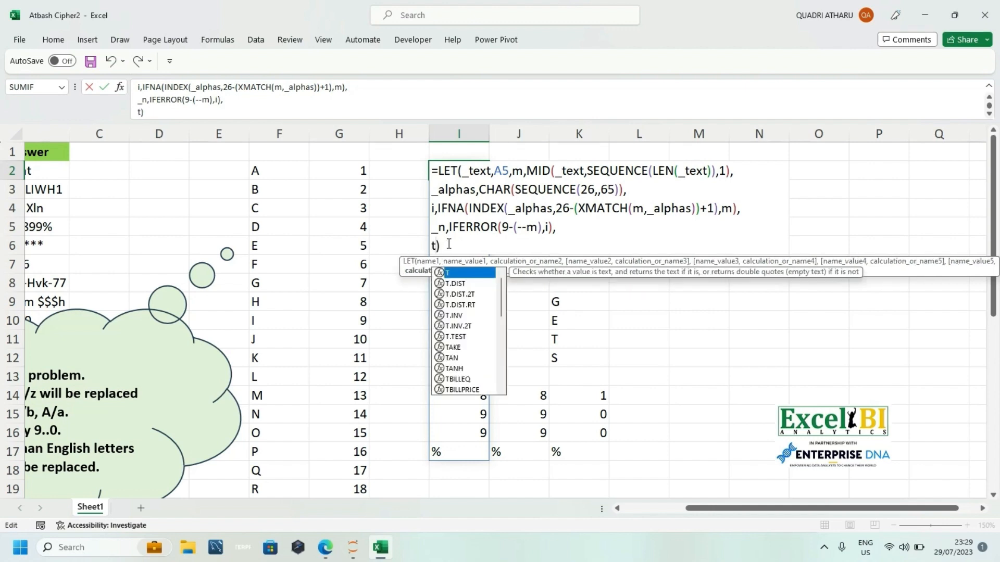
type(", u")
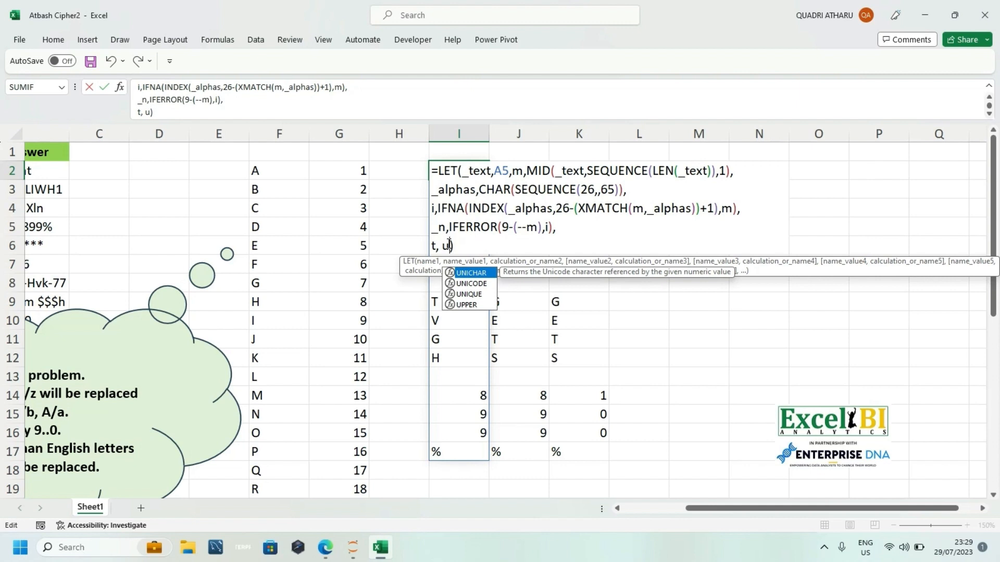
type("\\Ex\\")
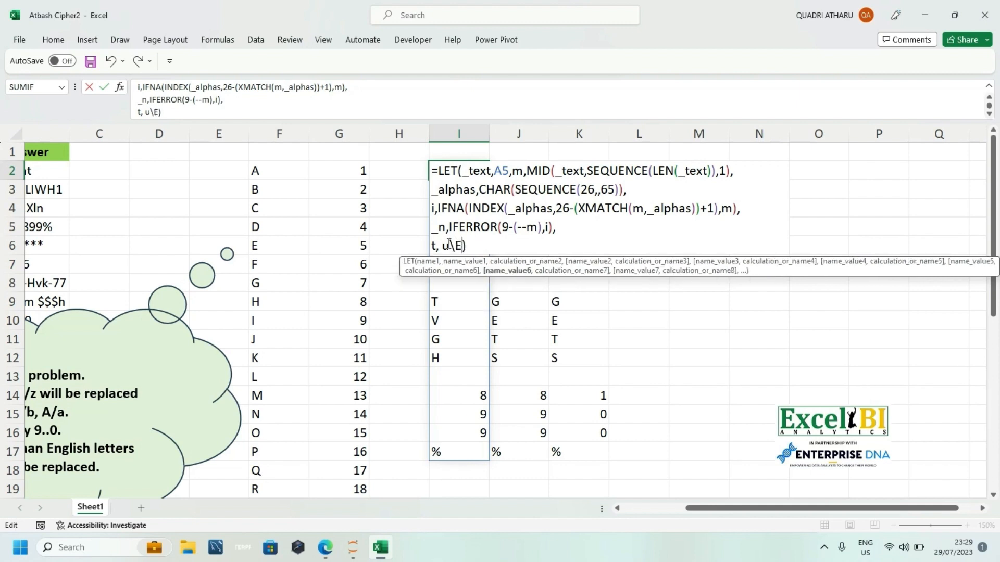
key("BackSpace")
key("BackSpace")
key("BackSpace")
key("BackSpace")
key("BackSpace")
type("Ex")
key("Tab")
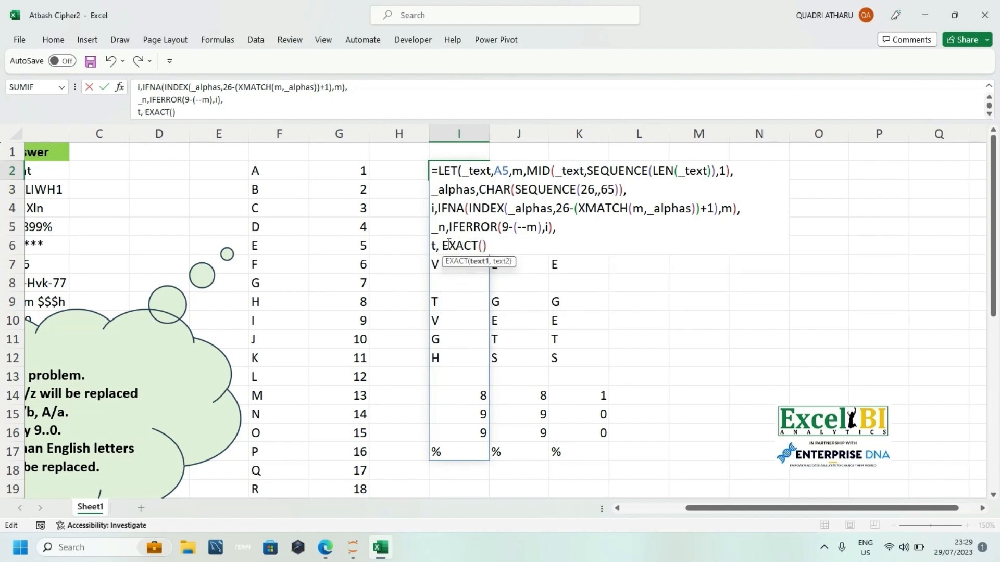
Step: Complete the t expression as EXACT(m,UPPER(m)), followed by a comma and a new line
type("m")
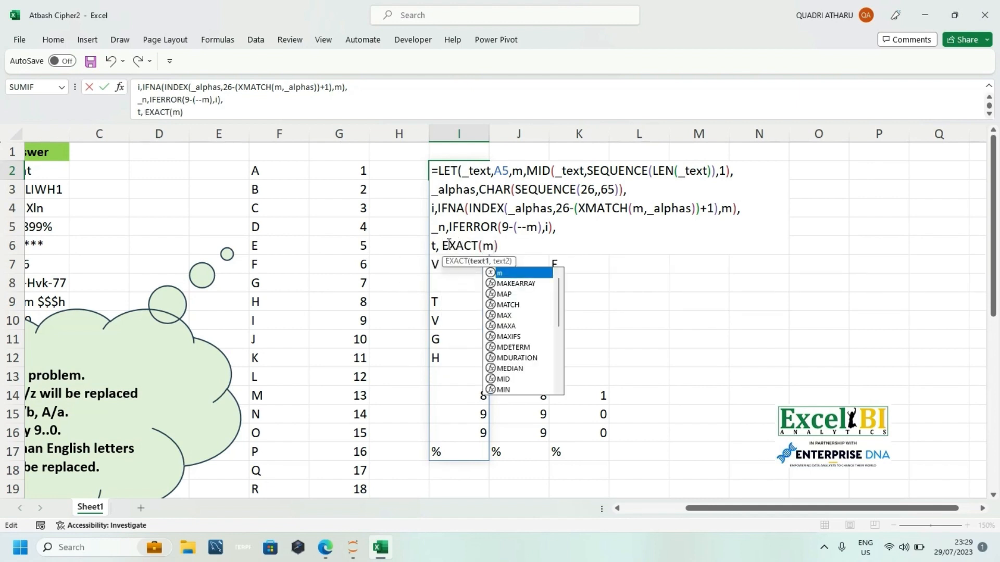
type(",upp")
key("Tab")
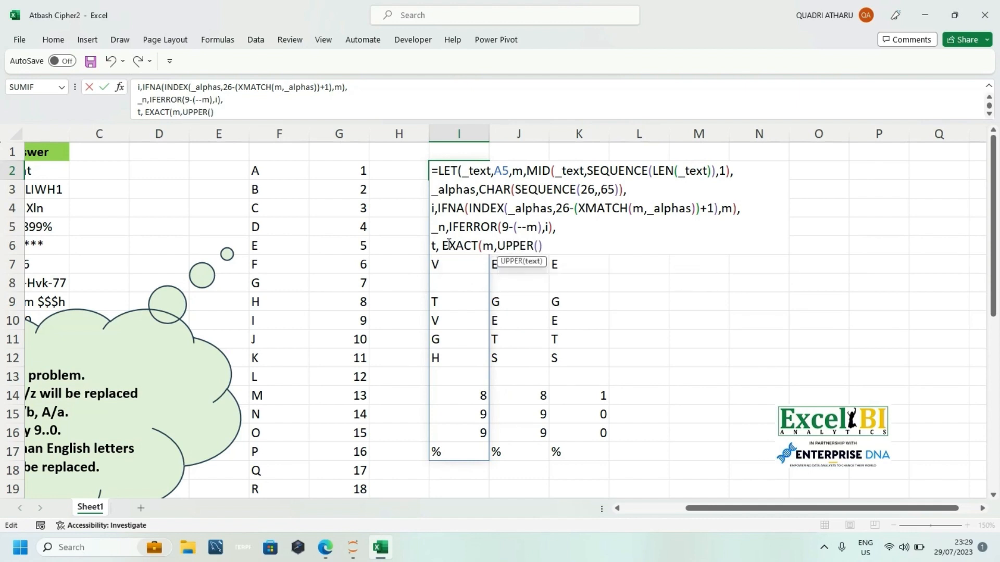
type("n")
key("Escape")
key("BackSpace")
type("m")
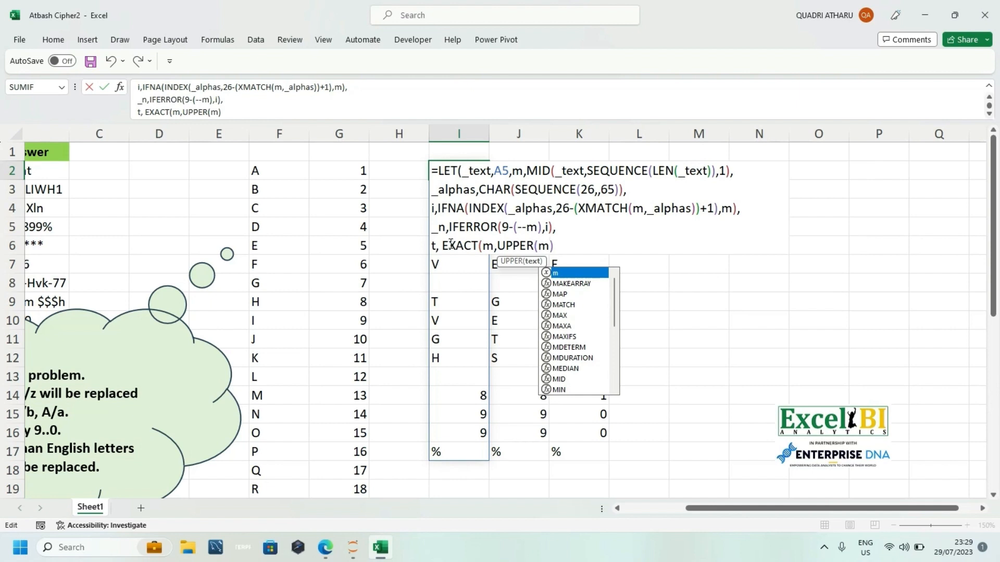
type(")")
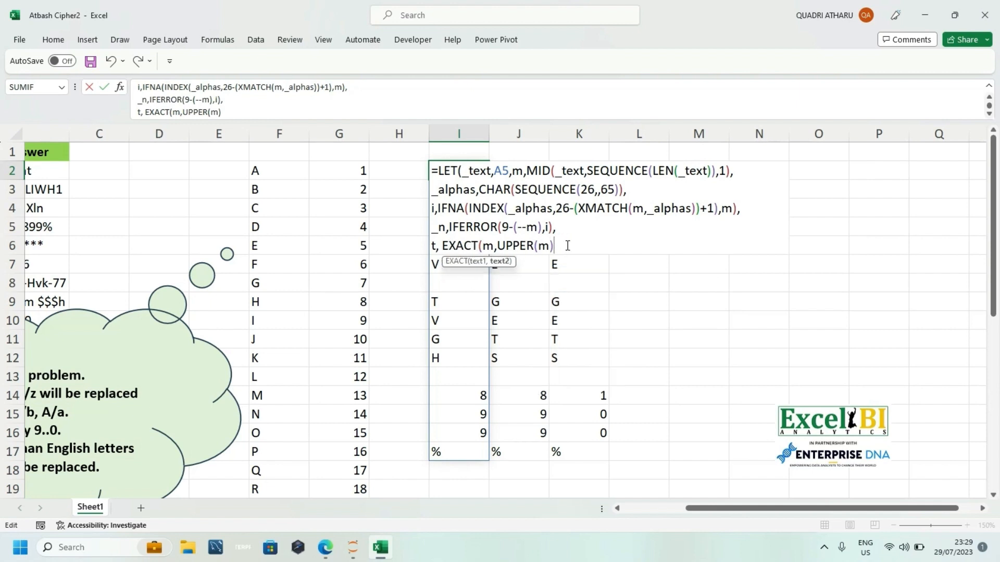
type(")")
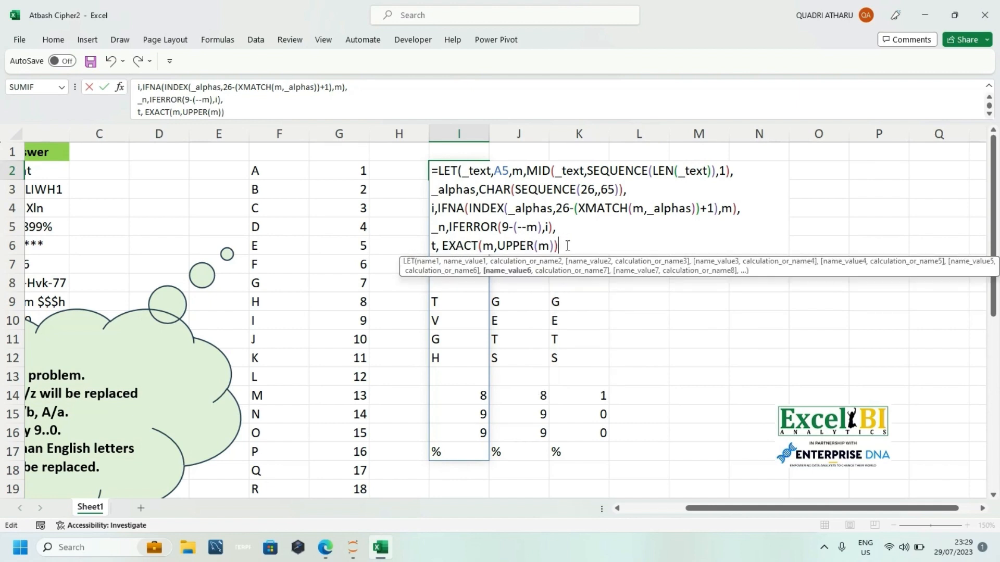
type(",")
key("alt+Return")
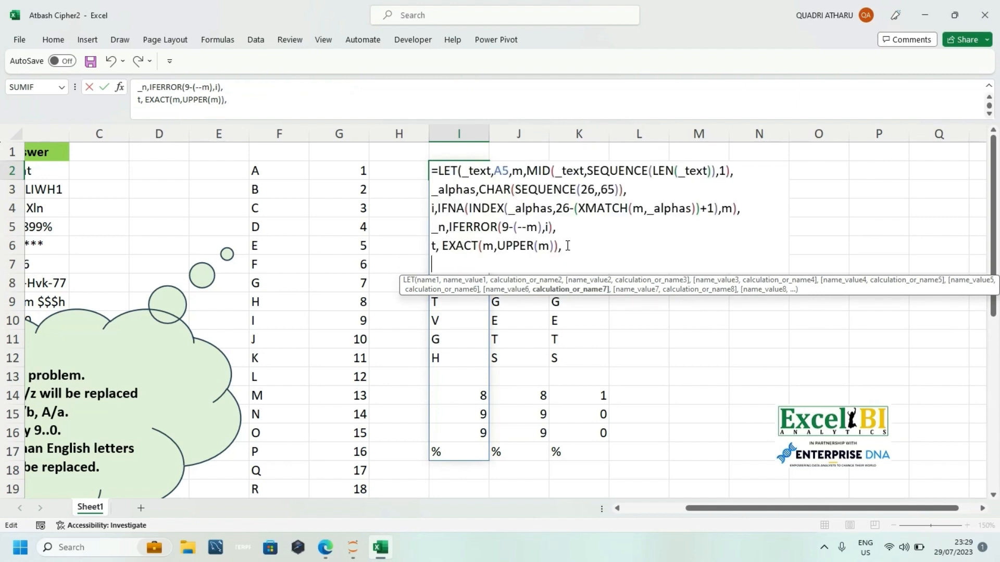
Step: Finish the LET formula in I2 with t as its final calculation and enter it
type("r,")
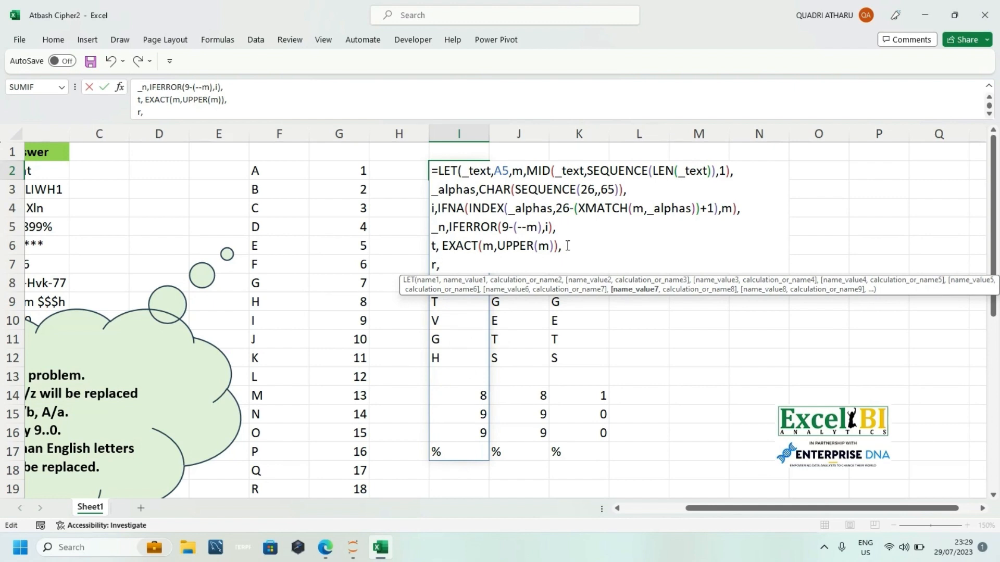
key("BackSpace")
key("BackSpace")
type("t)")
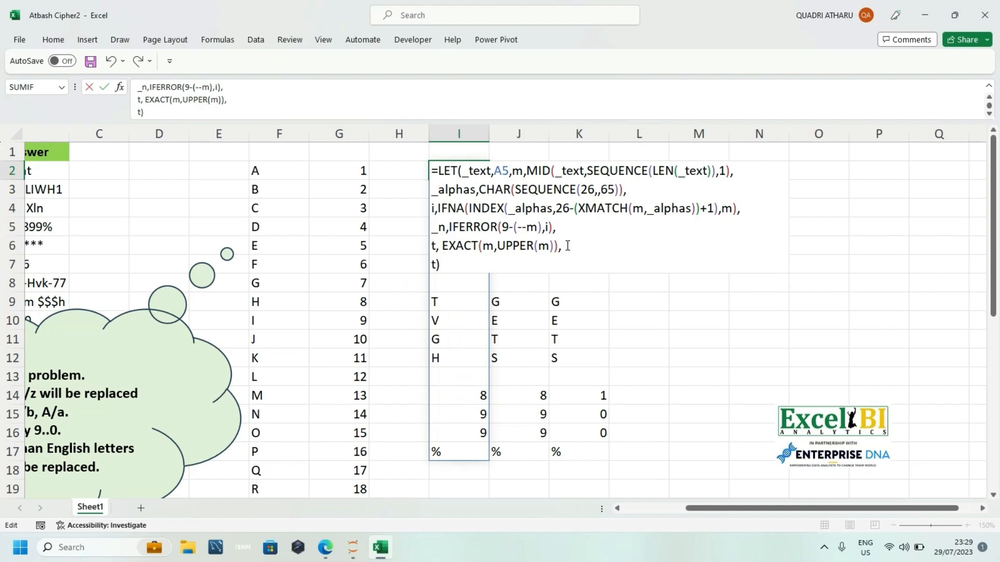
key("Return")
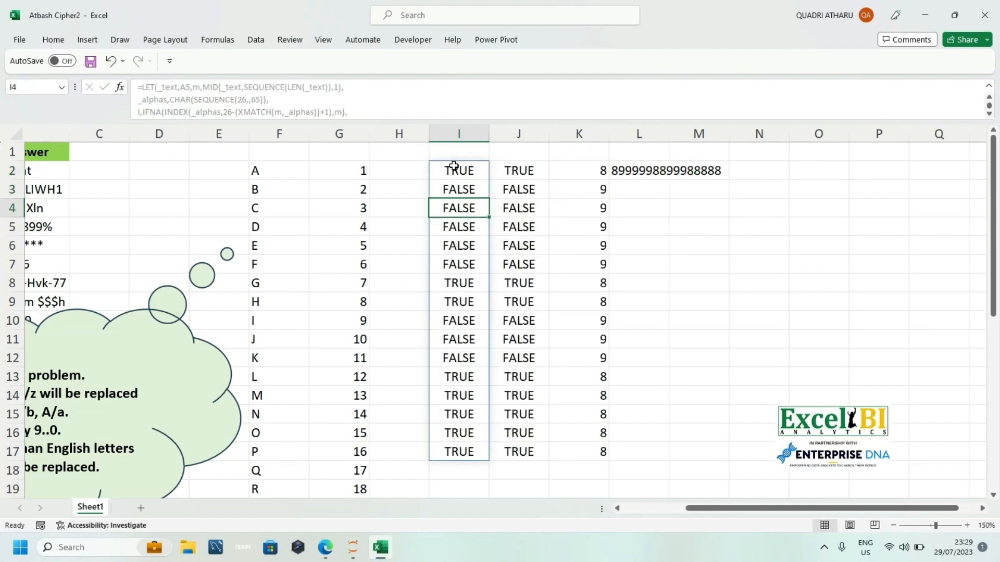
Step: Clear the contents of helper columns J through N
left_click(454, 166)
left_click(525, 131)
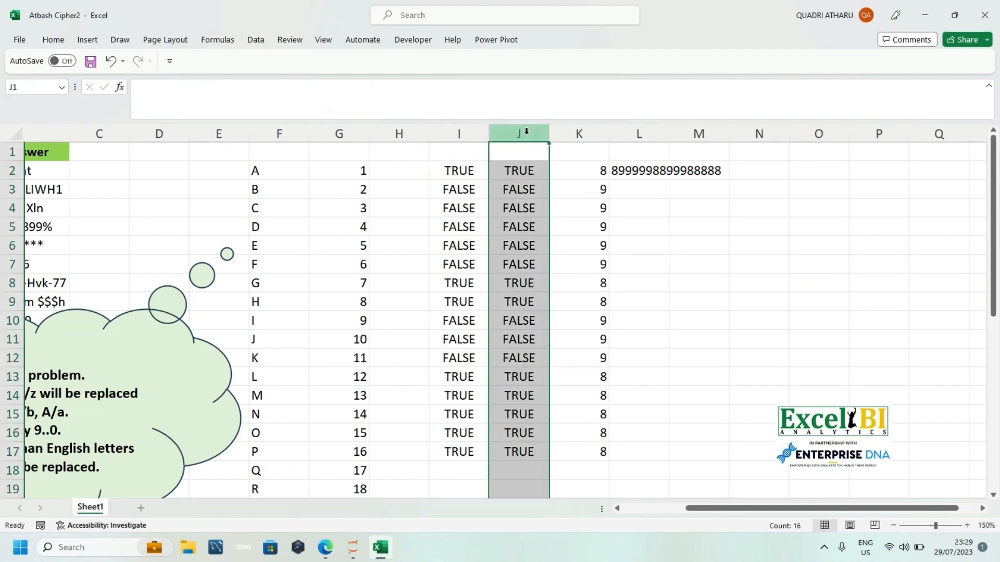
left_click_drag(524, 132, 729, 116)
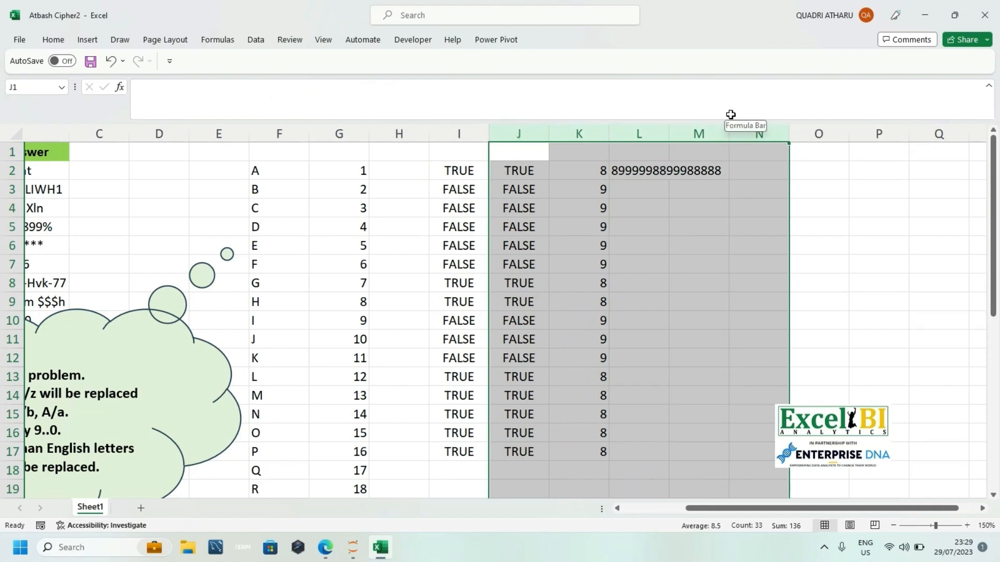
key("Delete")
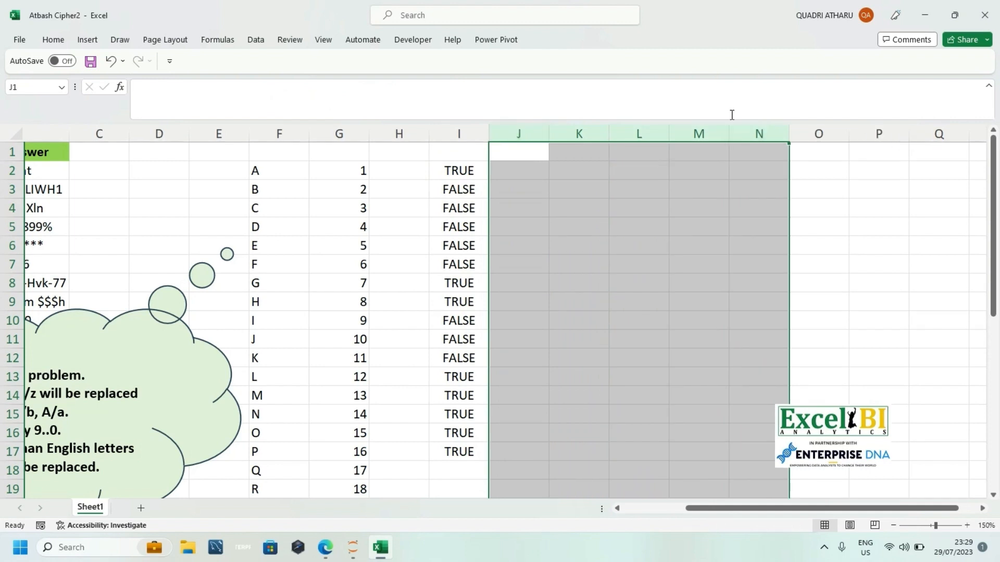
Step: Reopen the LET formula in I2 and replace the final t with an IF that tests t and returns _n when true
left_click(455, 173)
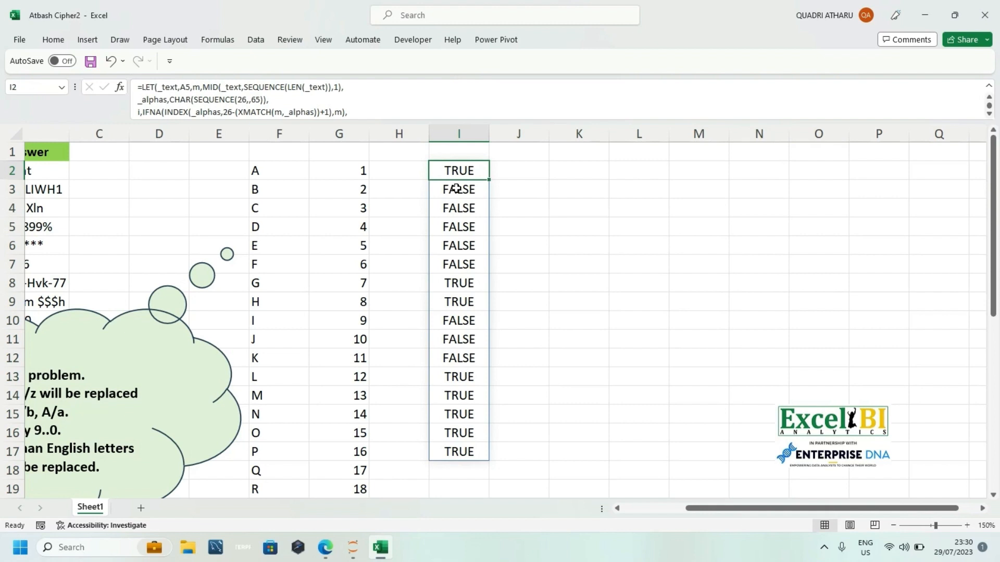
double_click(451, 171)
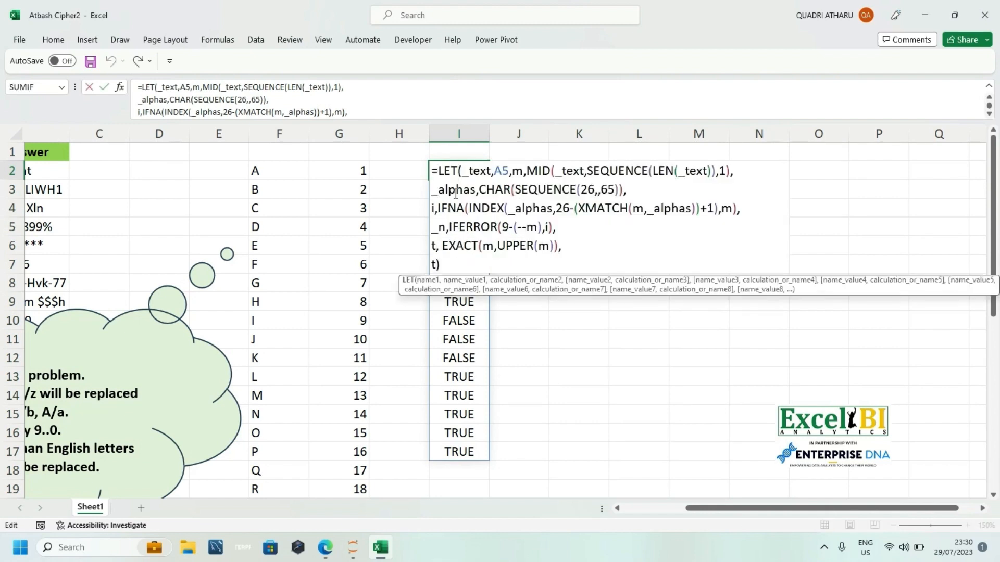
left_click(441, 265)
key("BackSpace")
key("BackSpace")
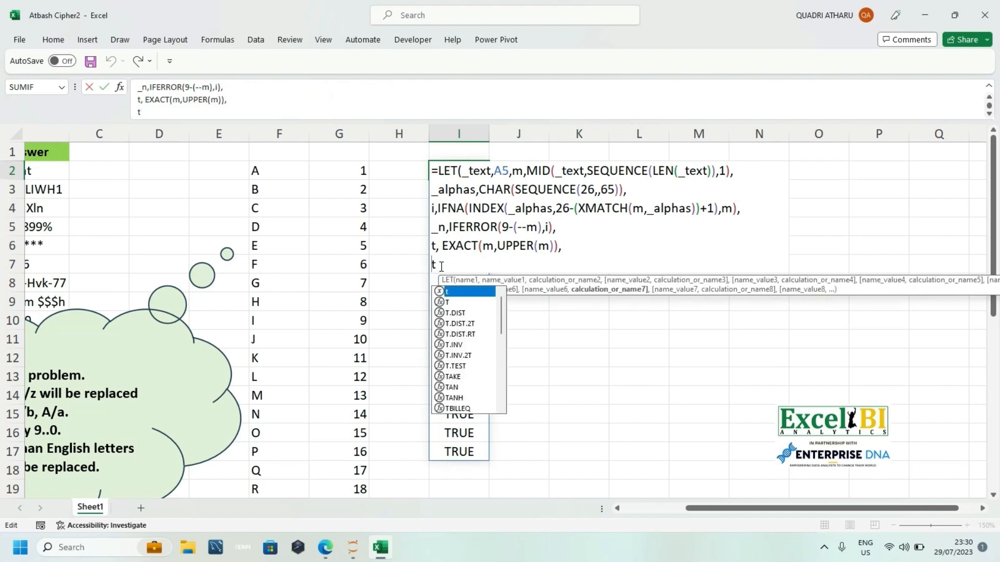
type("if(")
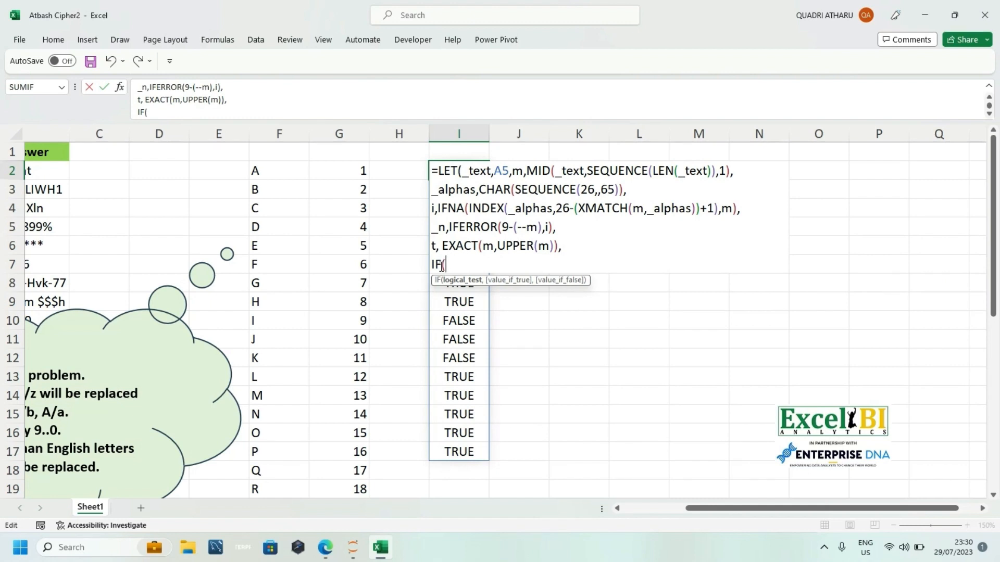
type("t,")
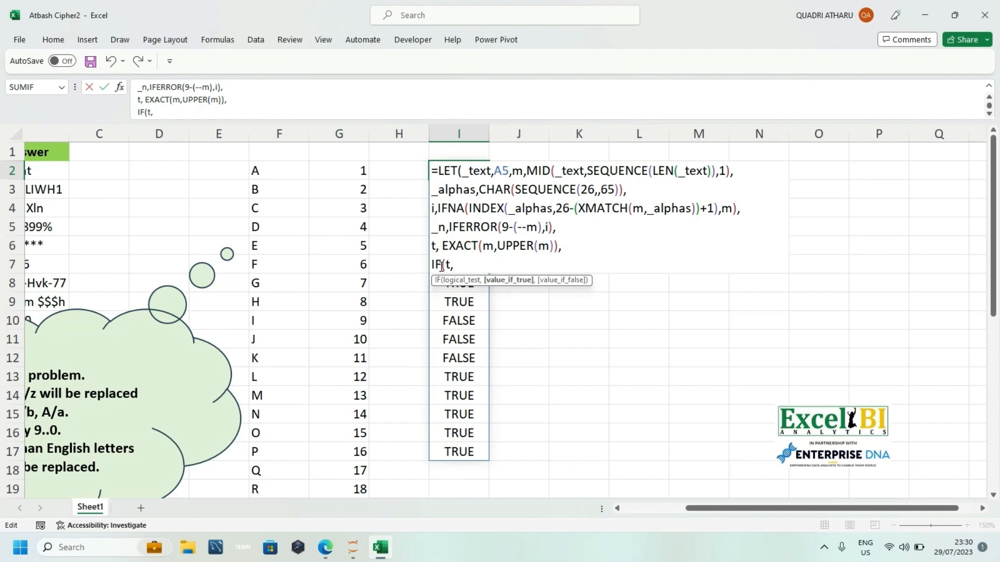
type("_")
key("Down")
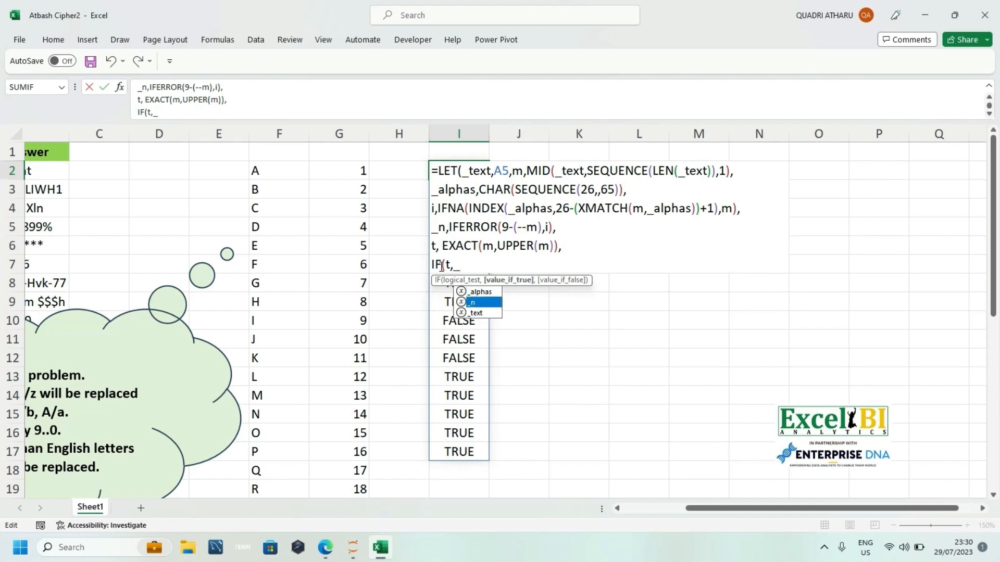
key("Tab")
type(",")
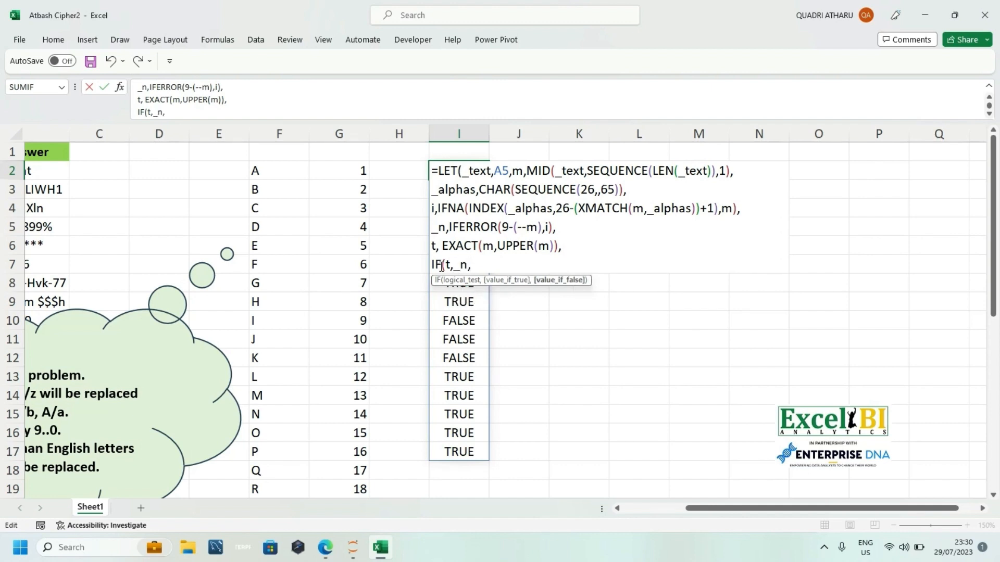
type("low")
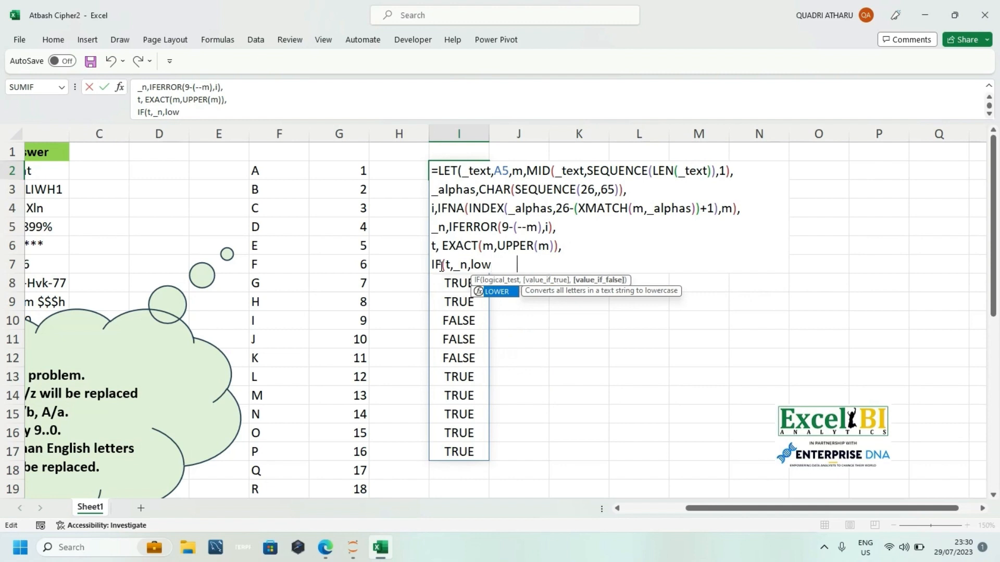
Step: Complete the IF with LOWER(_n) as its false value, close all parentheses and enter the formula
key("Tab")
type("_")
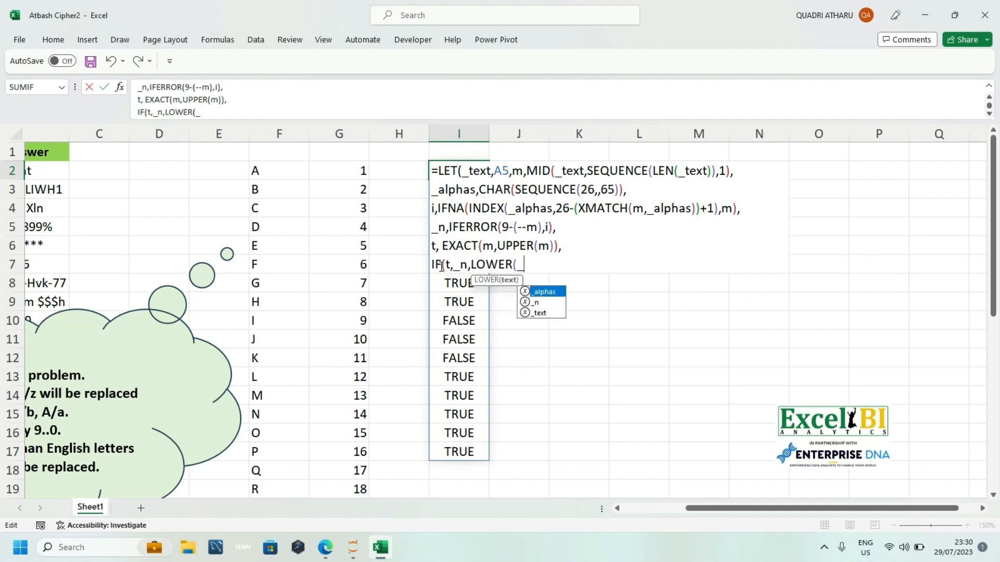
key("Down")
key("Tab")
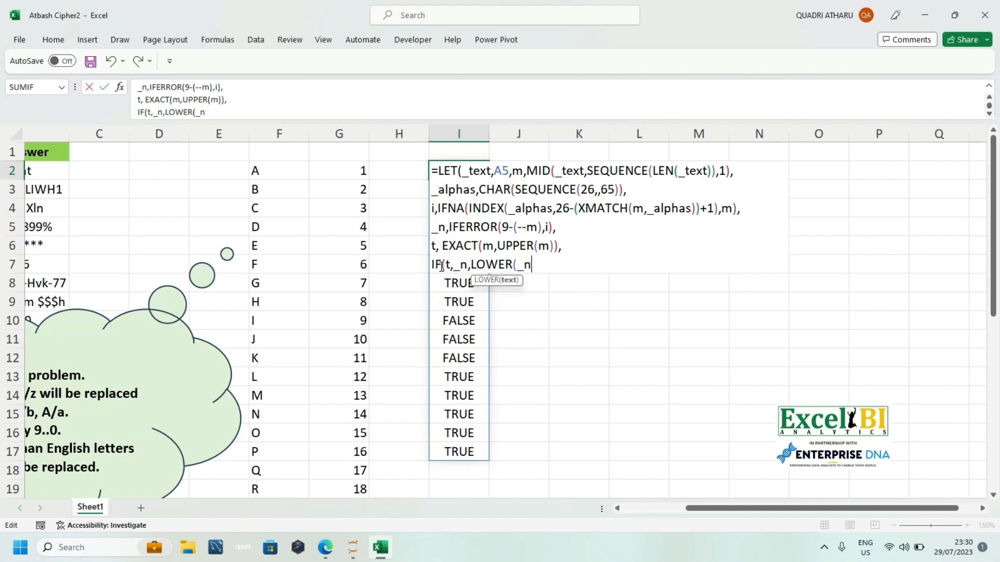
type(")))")
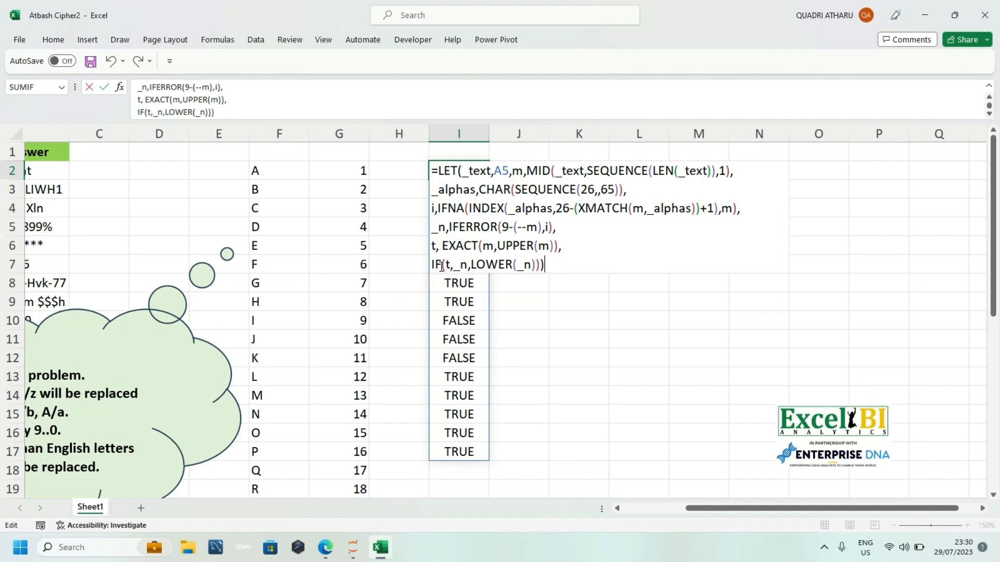
key("Return")
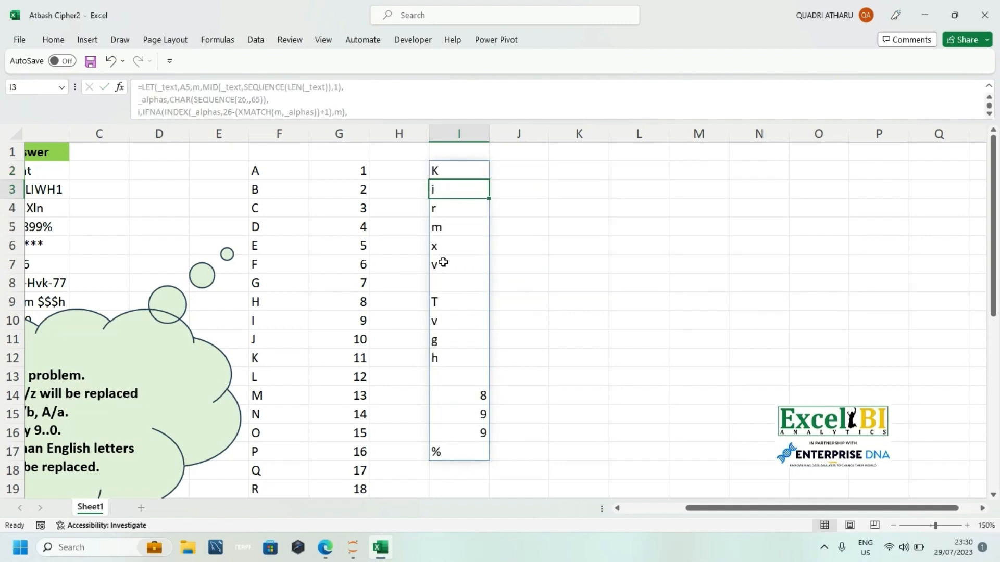
Step: Wrap the final IF(t,_n,LOWER(_n)) expression in I2 with CONCAT and enter the formula
double_click(449, 167)
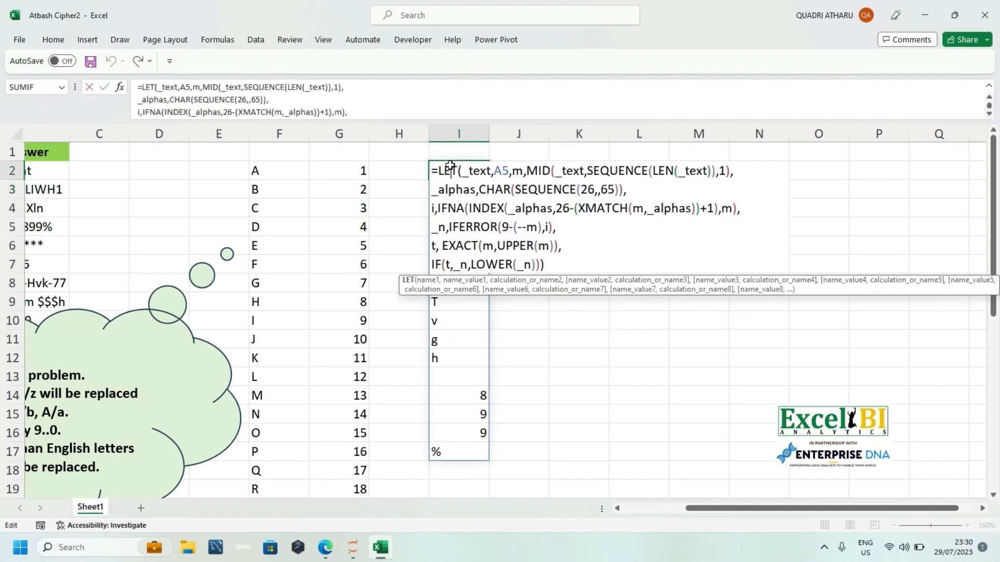
left_click(431, 263)
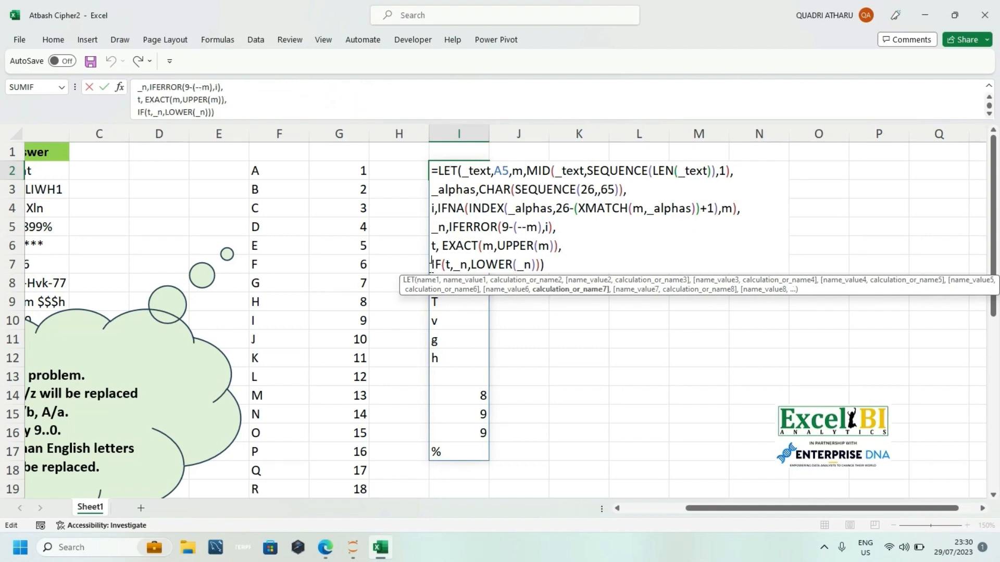
type("con`")
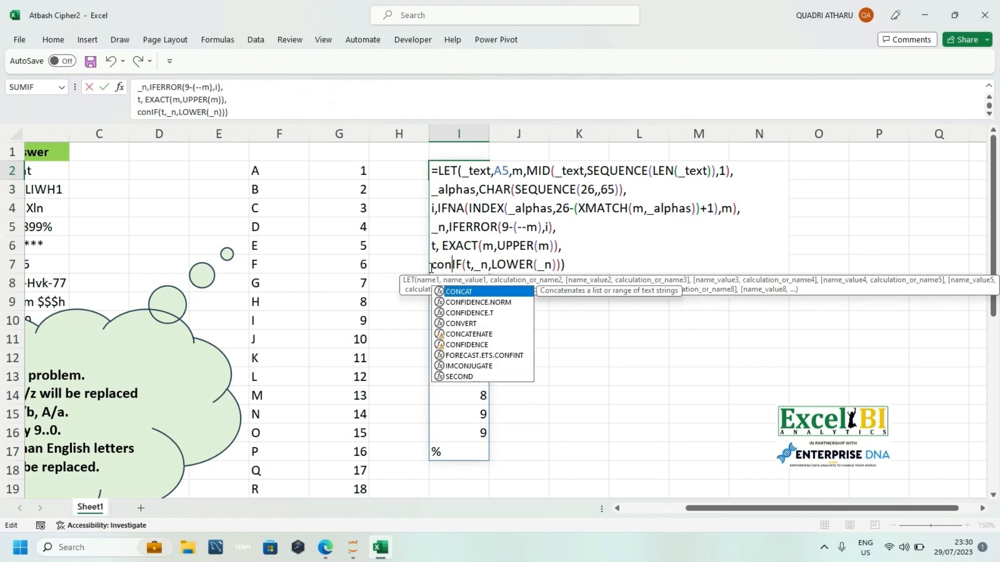
key("BackSpace")
key("Tab")
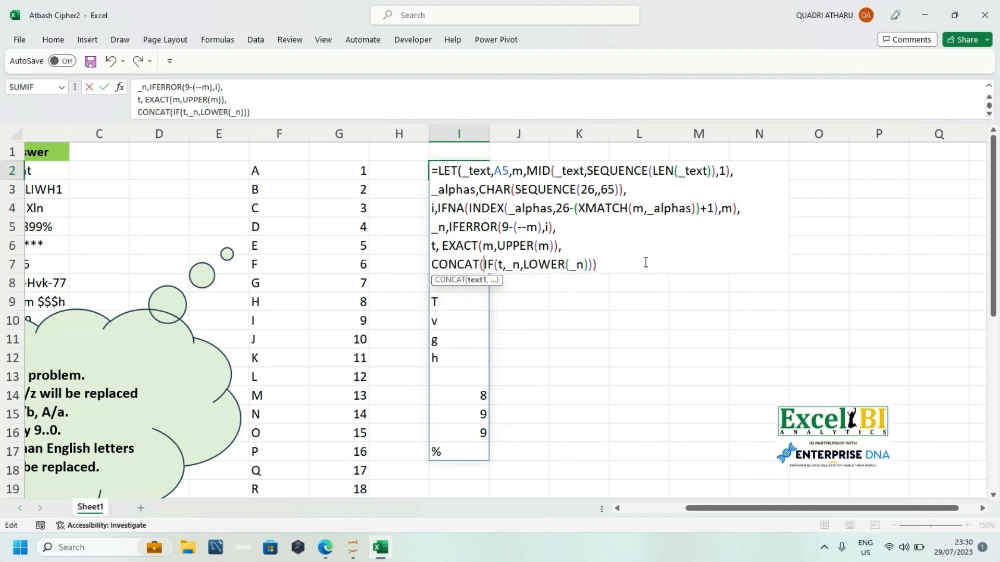
key("End")
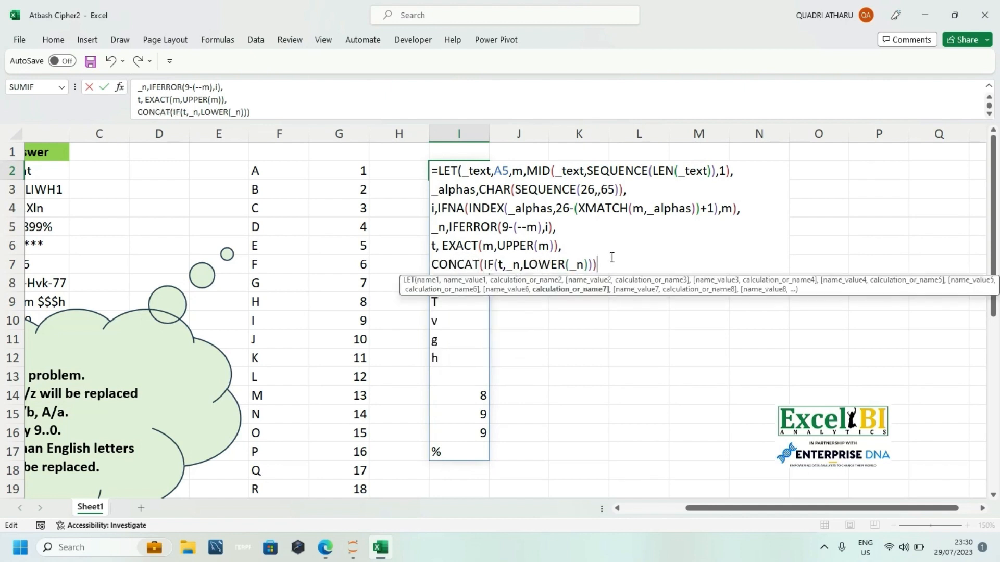
key("Return")
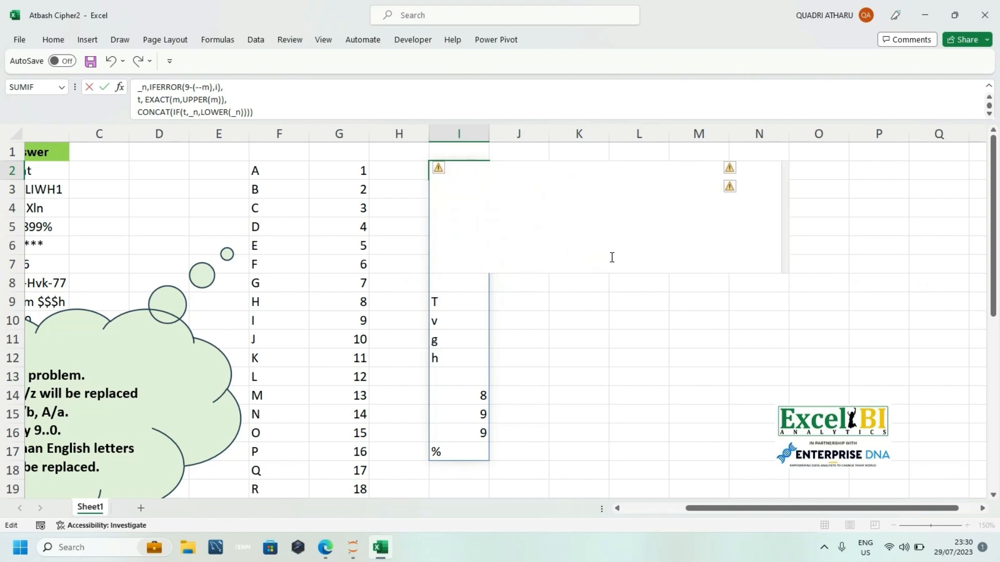
Step: Clear the contents of columns E through G and move the ATBASH Cipher thought bubble to around columns G to M
left_click(225, 136)
left_click_drag(225, 136, 347, 143)
key("Delete")
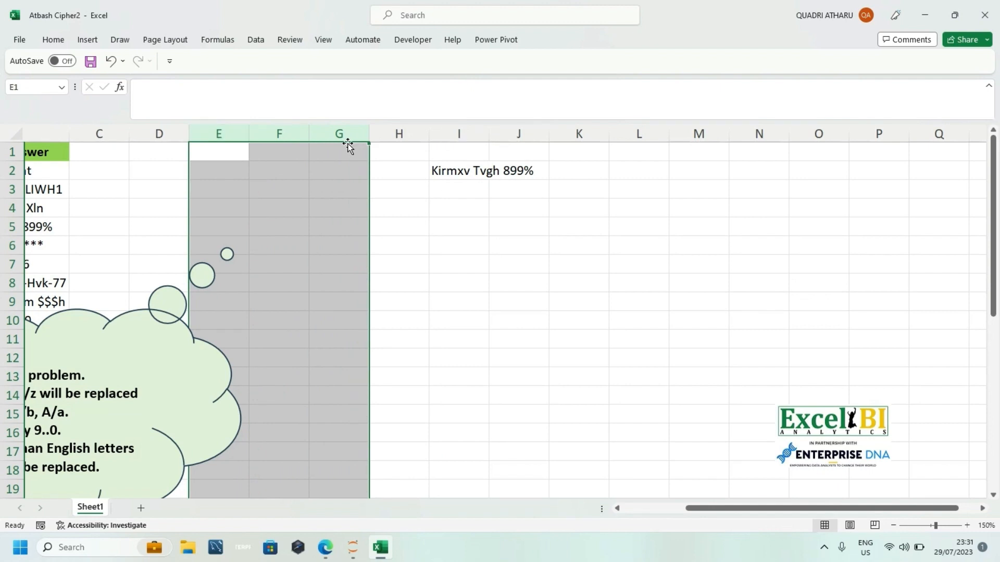
left_click_drag(147, 332, 645, 323)
left_click_drag(736, 516, 653, 511)
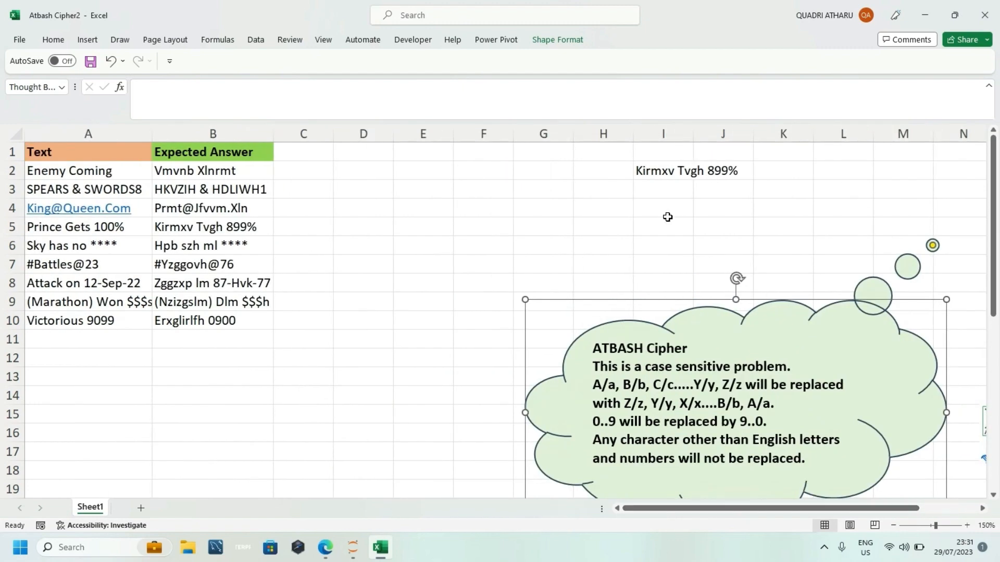
Step: Cut the full LET formula text out of I2, paste it into D2 and enter it
left_click(651, 165)
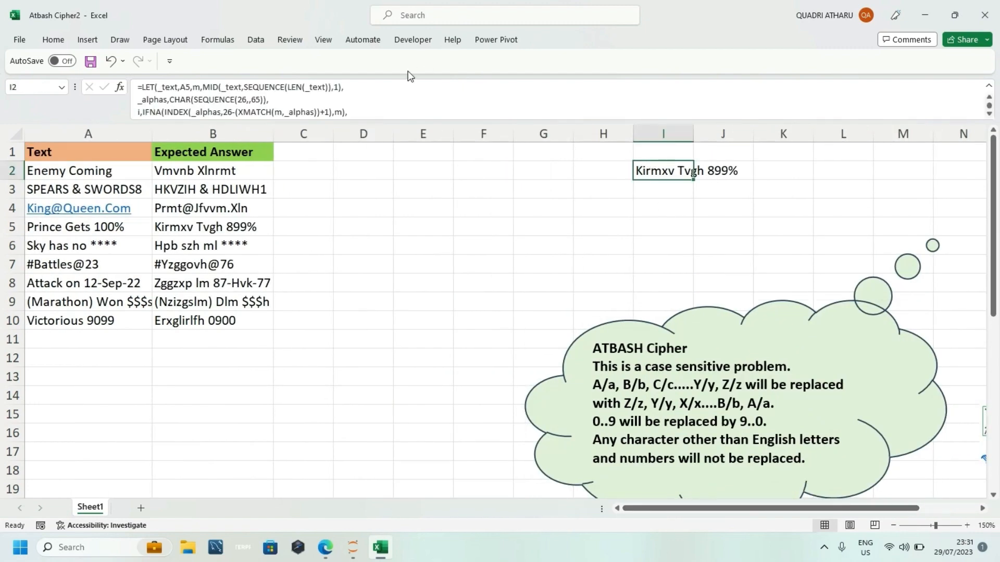
left_click(363, 91)
key("ctrl+a")
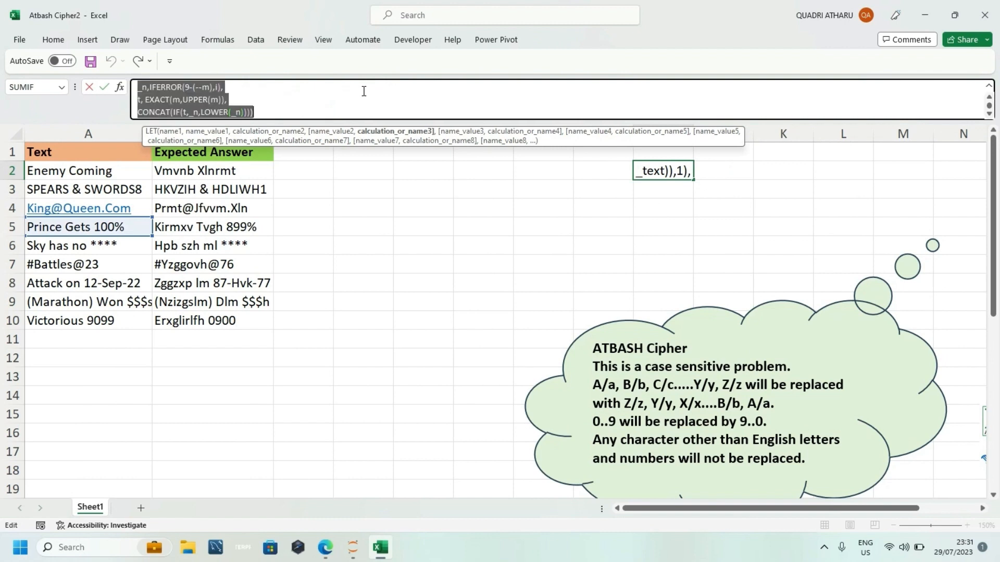
key("Delete")
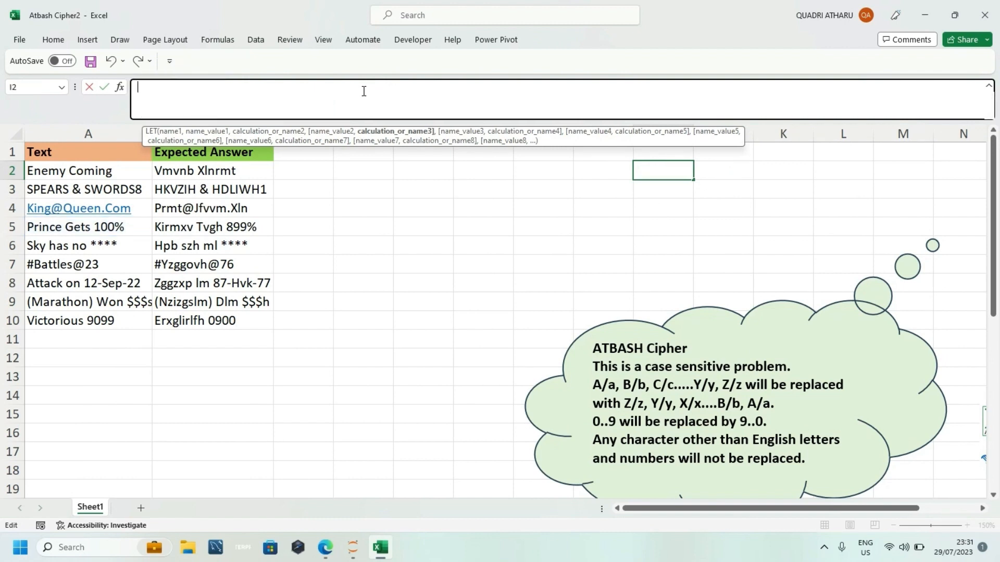
left_click(368, 188)
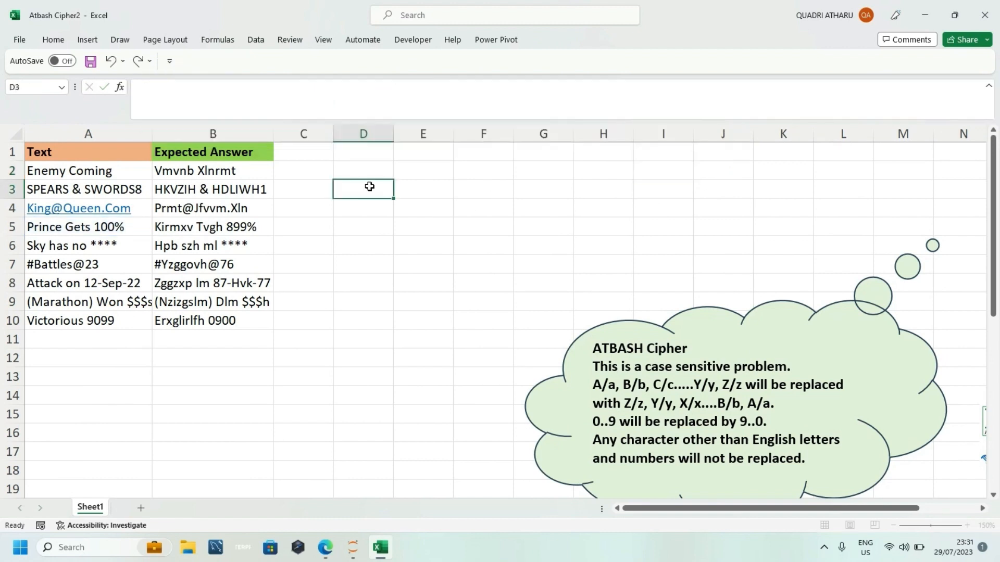
left_click(312, 165)
left_click(343, 172)
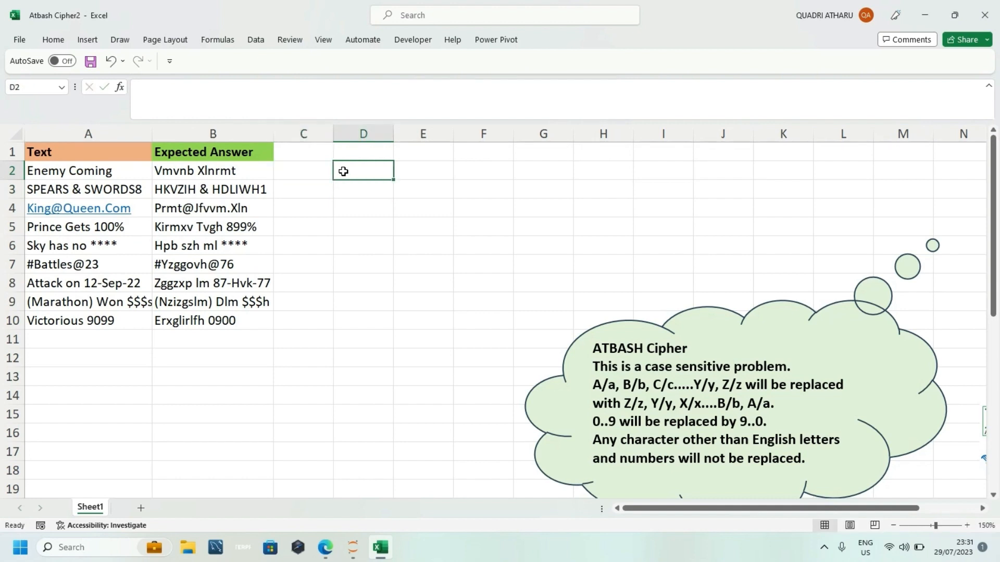
double_click(344, 171)
type("=LET(_text,A5,m,MID(_text,SEQUENCE(LEN(_text)),1), _alphas,CHAR(SEQUENCE(26,,65)), i,IFNA(INDEX(_alphas,26-(XMATCH(m,_alphas))+1),m), _n,IFERROR(9-(--m),i), t, EXACT(m,UPPER(m)), CONCAT(IF(t,_n,LOWER(_n))))")
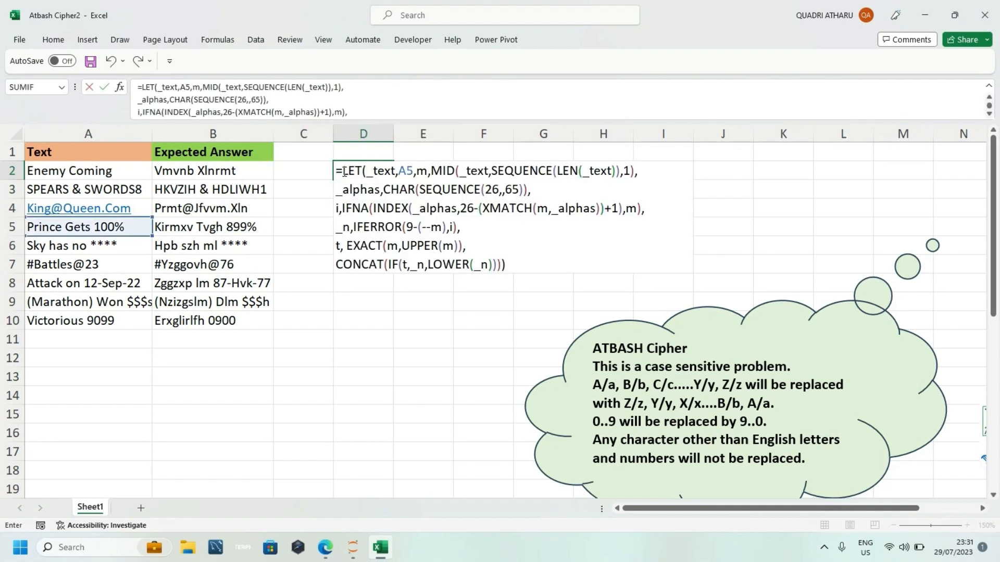
key("Return")
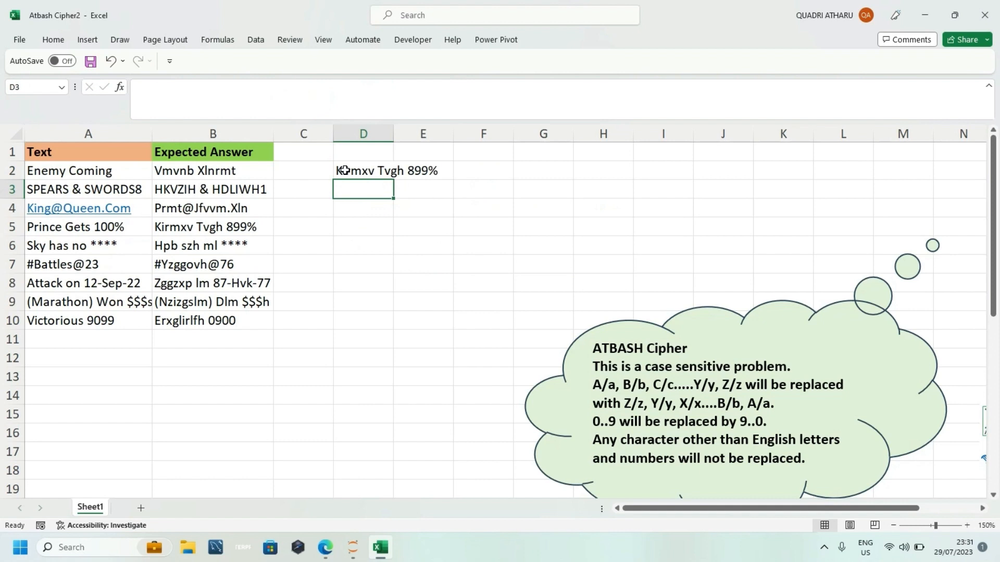
Step: Change the _text reference of the LET formula in D2 to A2 and enter the formula
left_click(344, 170)
double_click(344, 171)
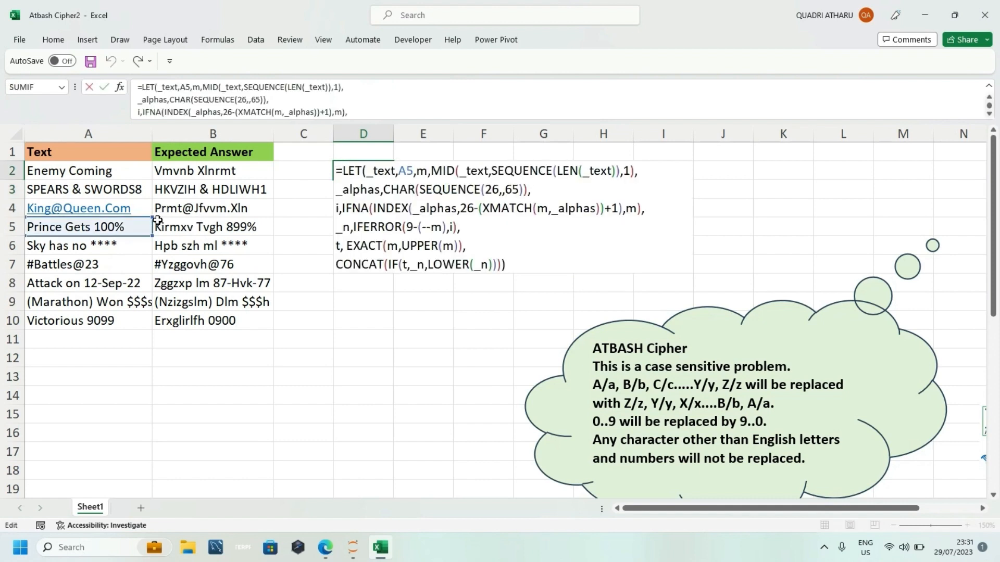
left_click_drag(148, 219, 147, 174)
key("Return")
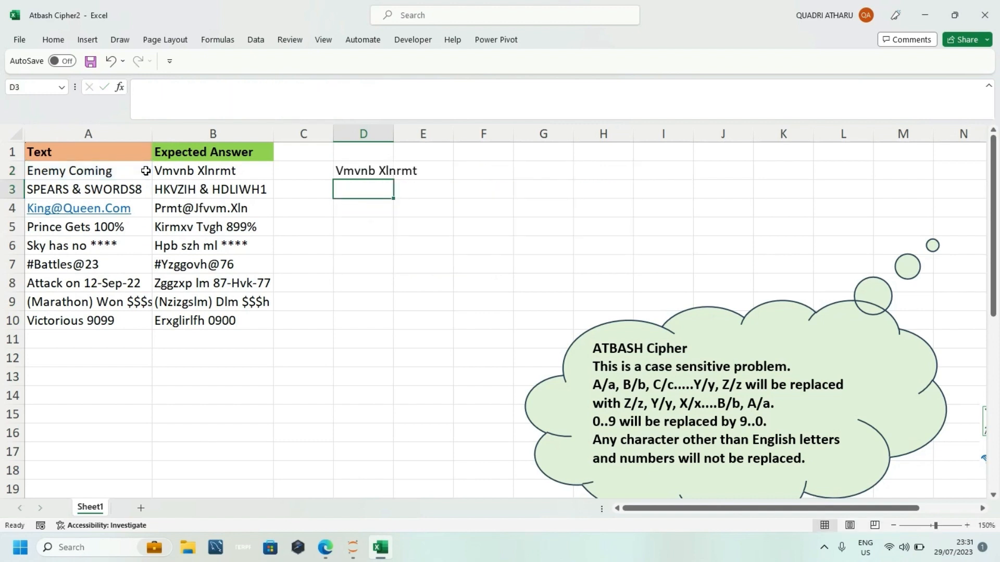
Step: Start wrapping the LET formula in D2 in a MAP function that takes A2:A10 as its array
double_click(366, 173)
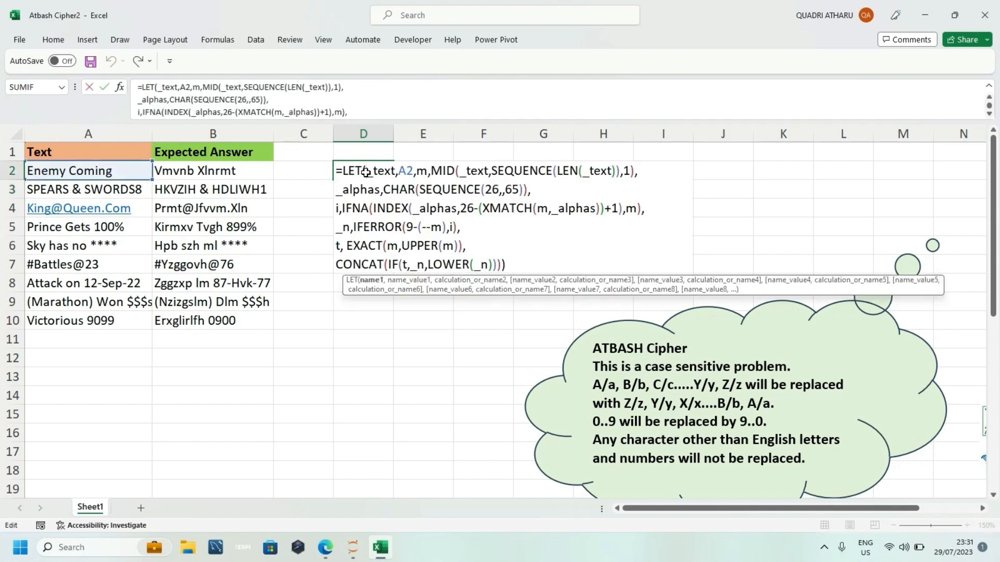
left_click(344, 171)
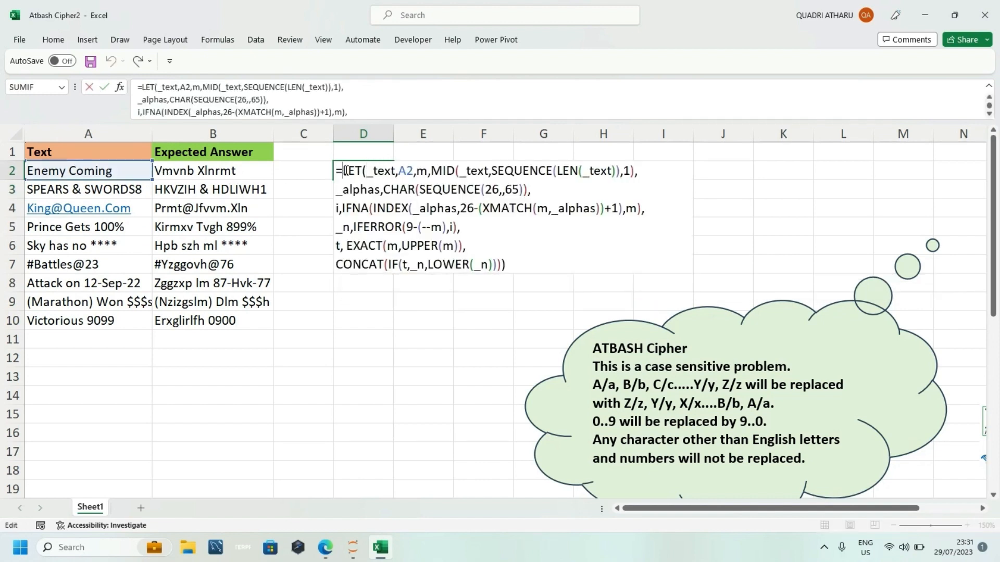
type("map")
key("Tab")
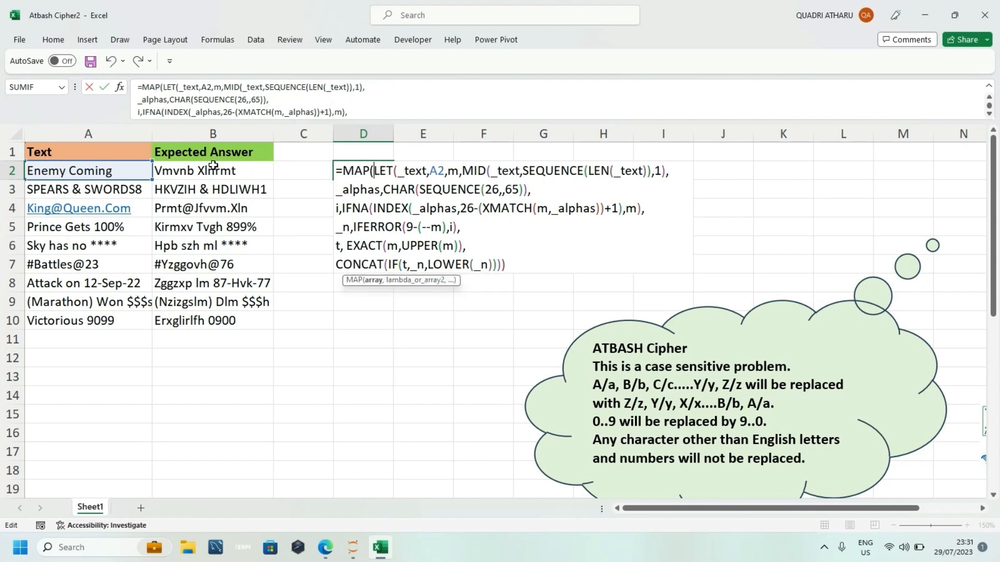
left_click_drag(108, 169, 105, 323)
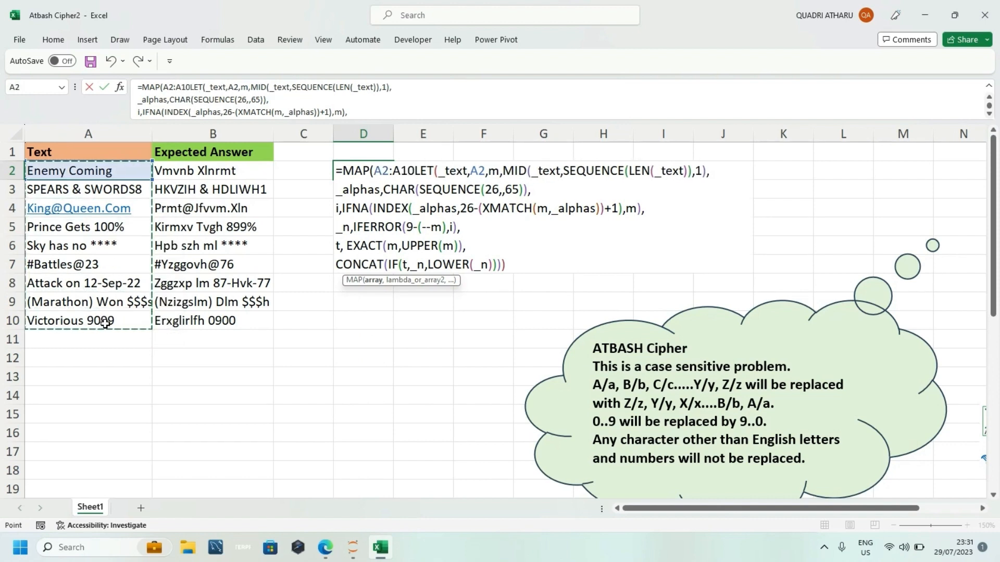
Step: Add a LAMBDA with the parameter _text in front of LET as the MAP function's second argument
type(",la")
key("Tab")
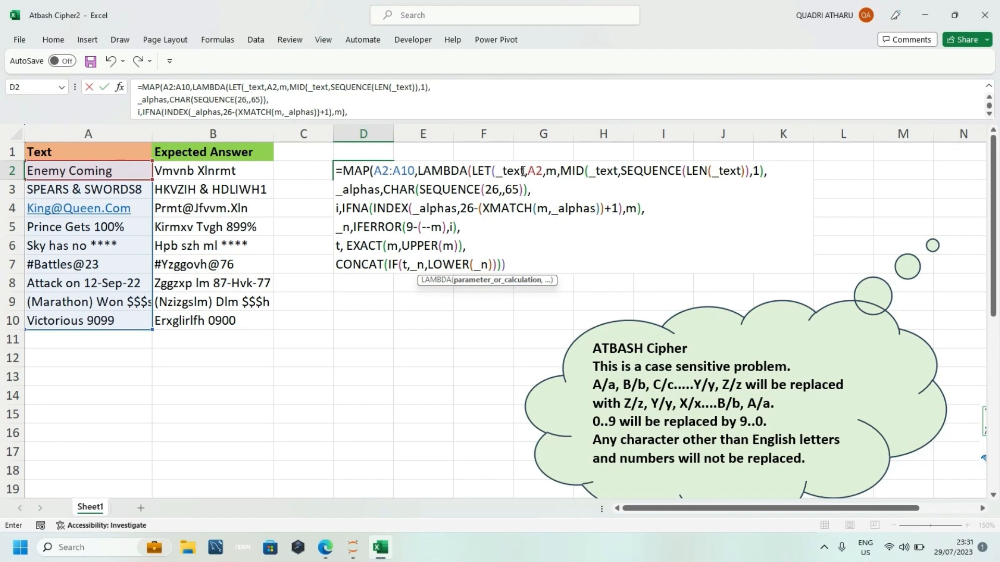
left_click_drag(523, 171, 499, 172)
key("ctrl+c")
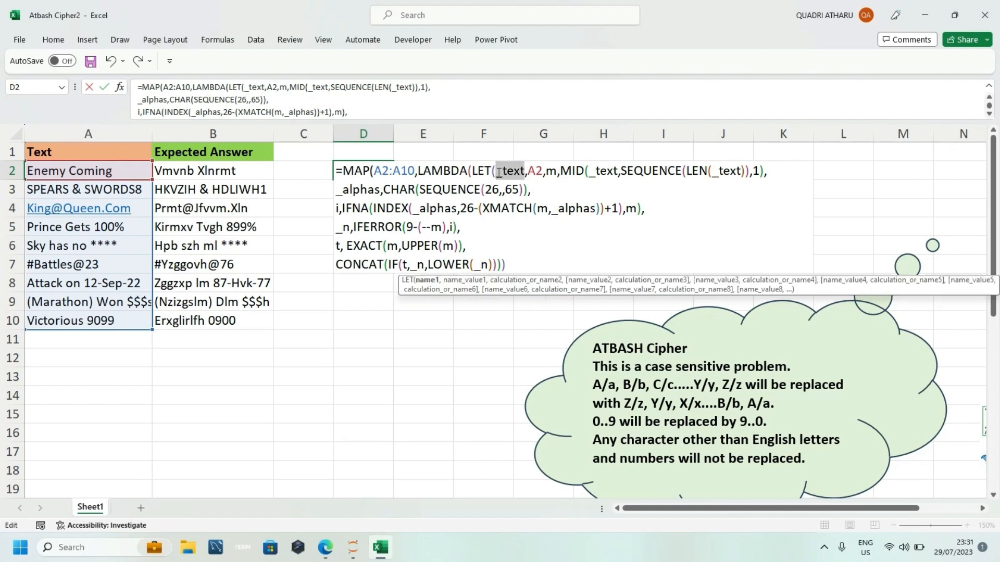
left_click(472, 171)
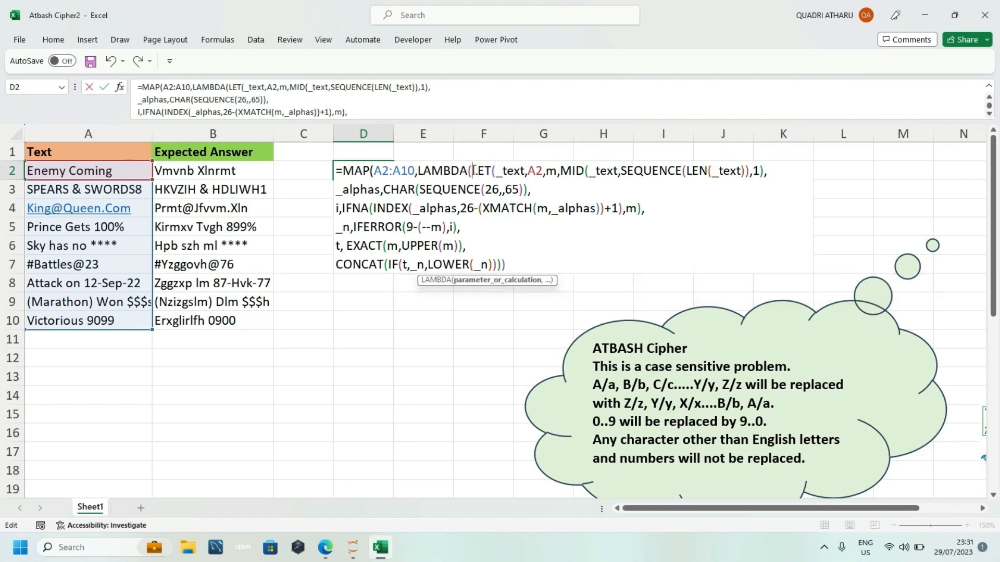
key("ctrl+v")
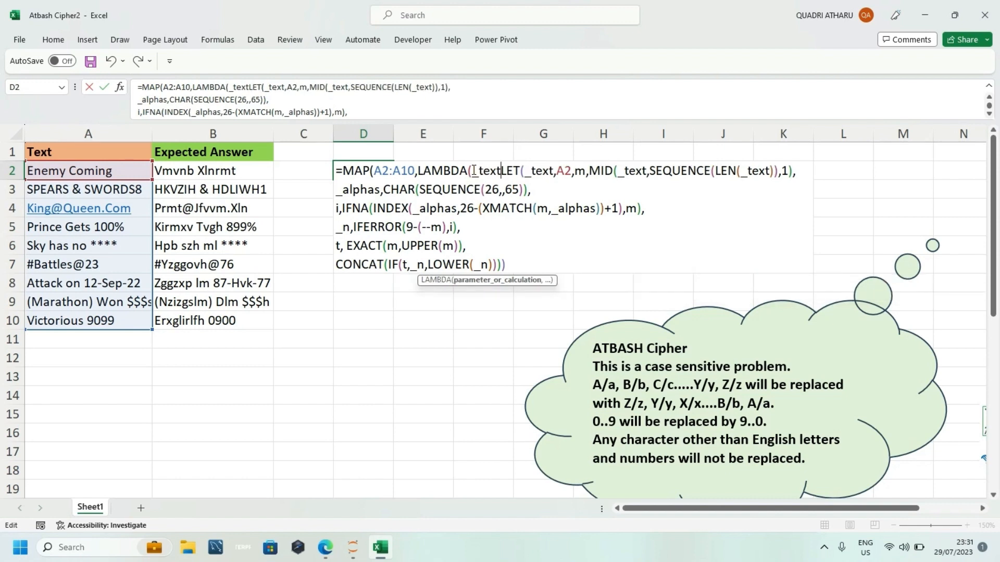
type(",")
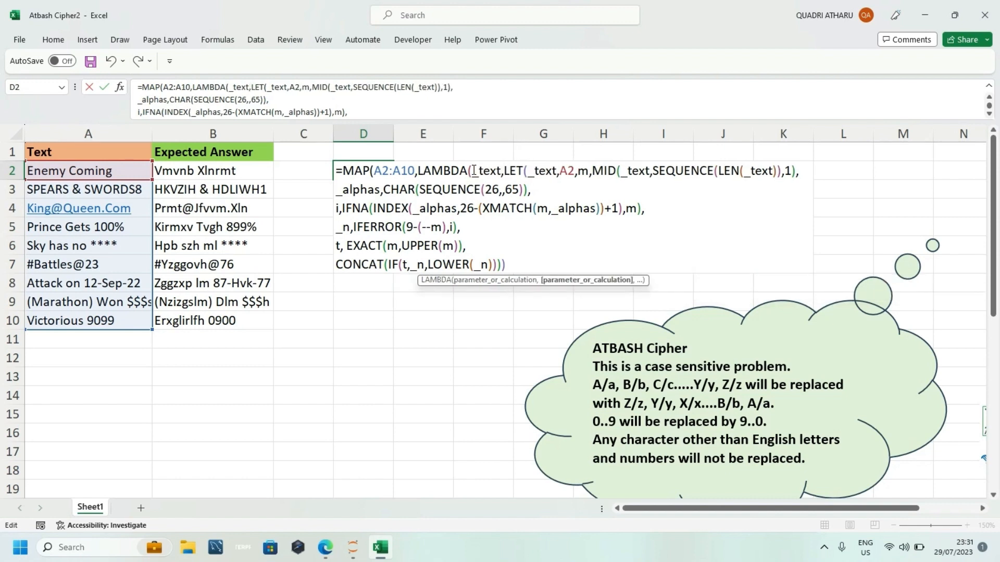
Step: Remove the _text,A2 name-value pair from LET, close the LAMBDA and MAP parentheses, and enter the formula in D2
left_click(575, 171)
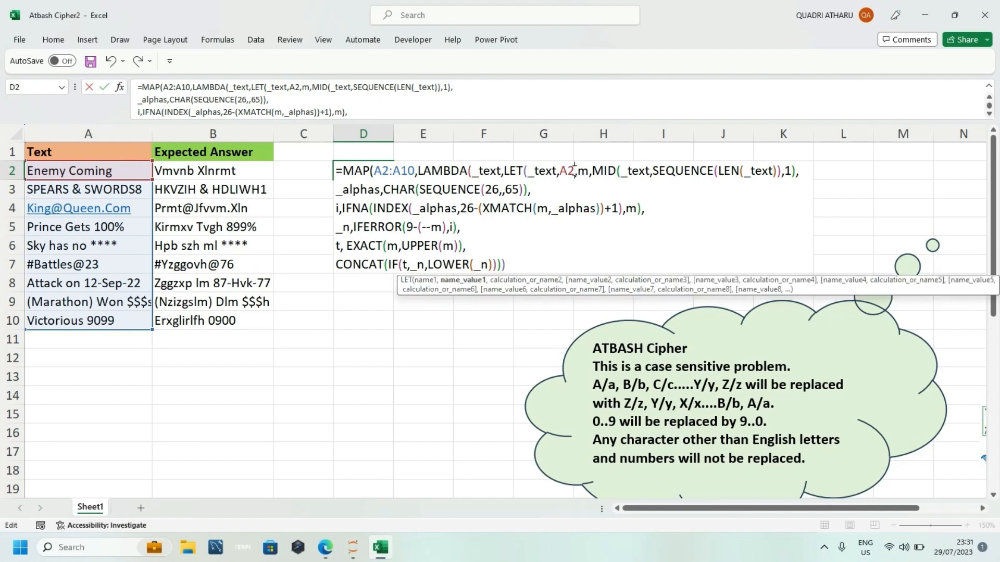
key("BackSpace")
key("BackSpace")
key("BackSpace")
key("BackSpace")
key("BackSpace")
key("BackSpace")
key("BackSpace")
key("BackSpace")
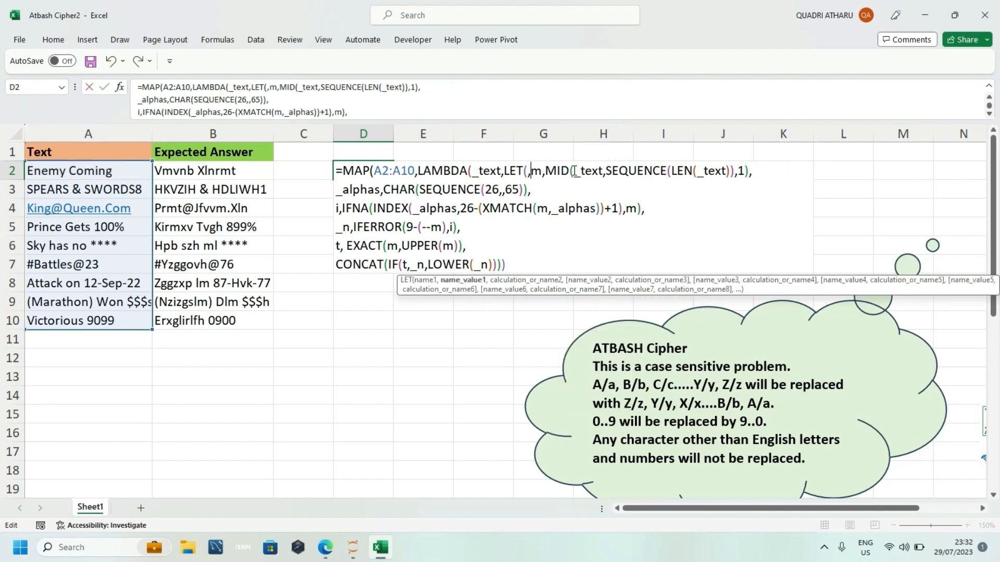
key("Delete")
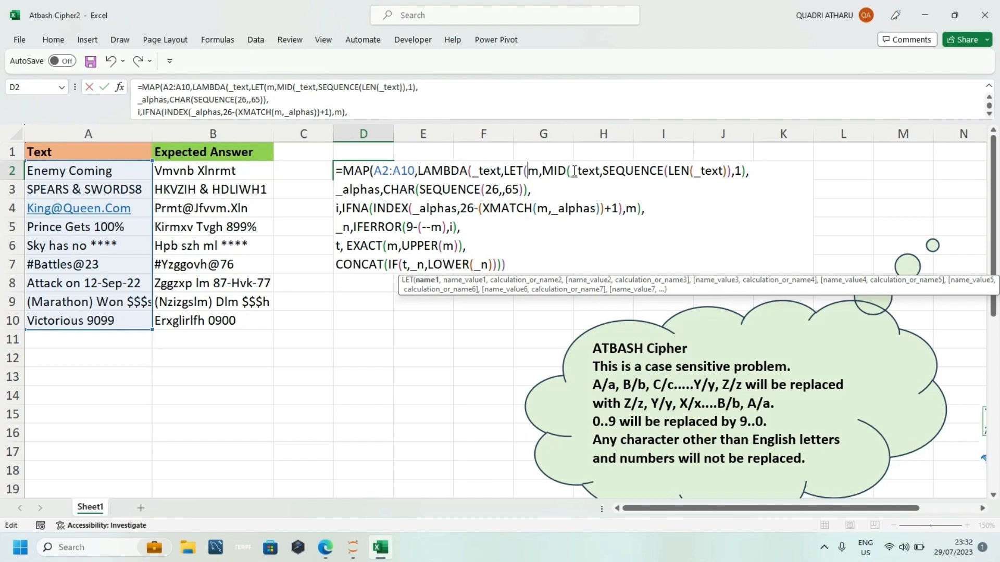
left_click(519, 260)
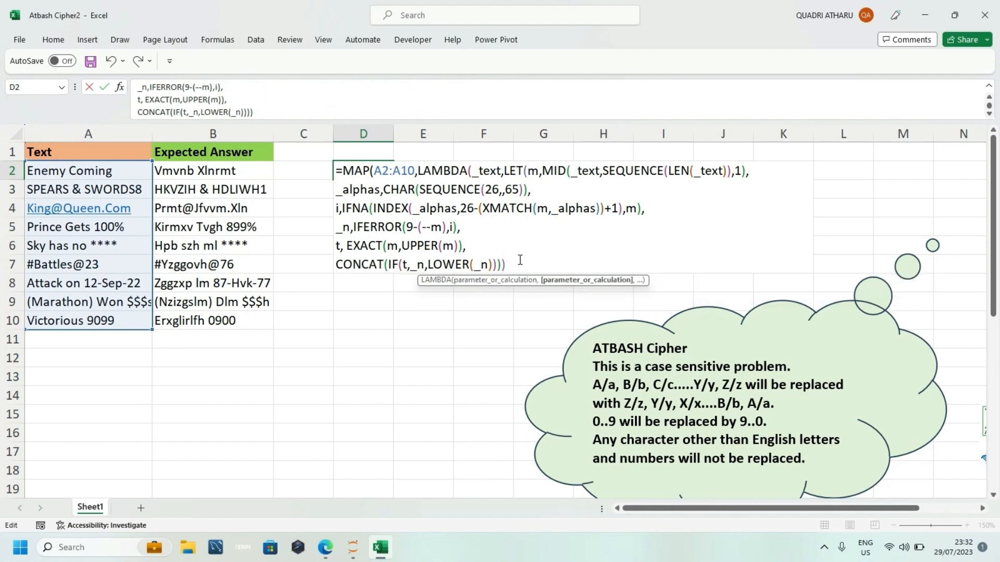
type(")")
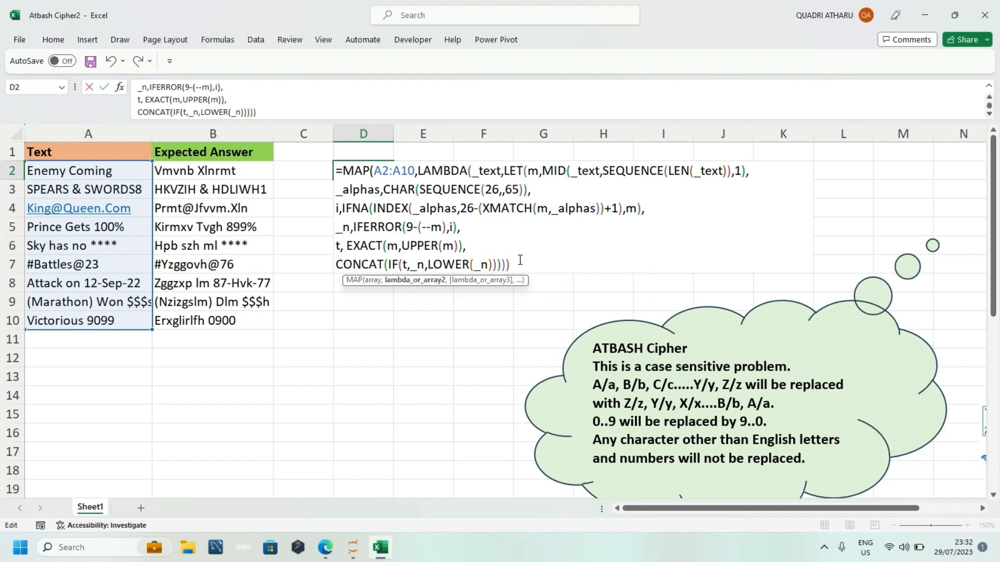
type(")")
key("Return")
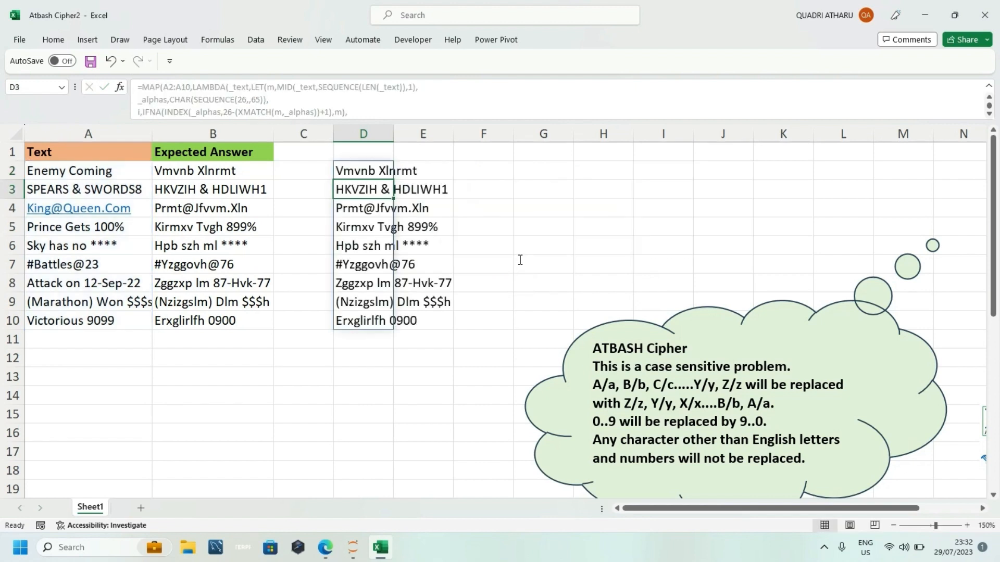
Step: Enter =B2:B10=D2# in F2 to compare the expected answers with the spilled results
left_click(486, 174)
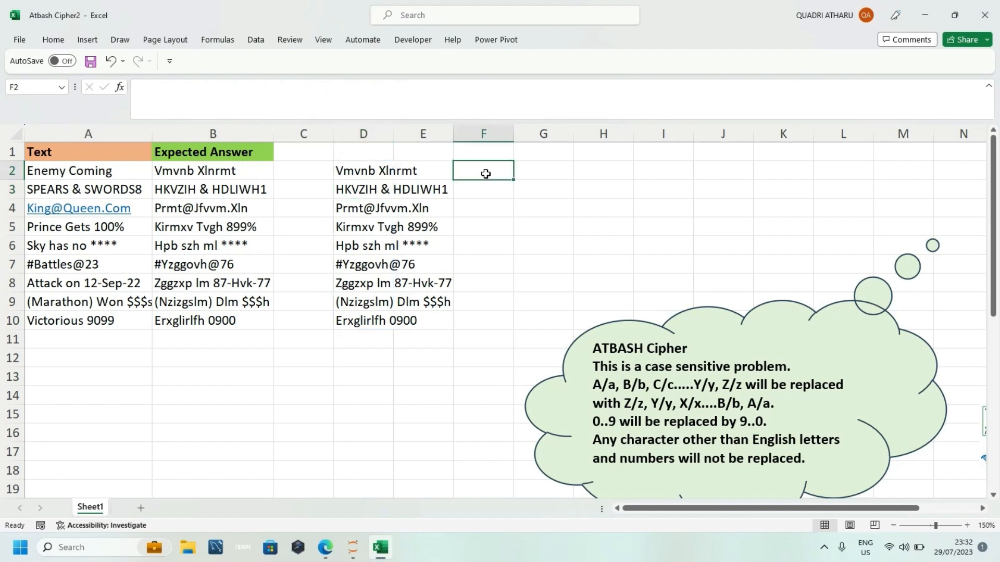
type("=")
left_click(215, 168)
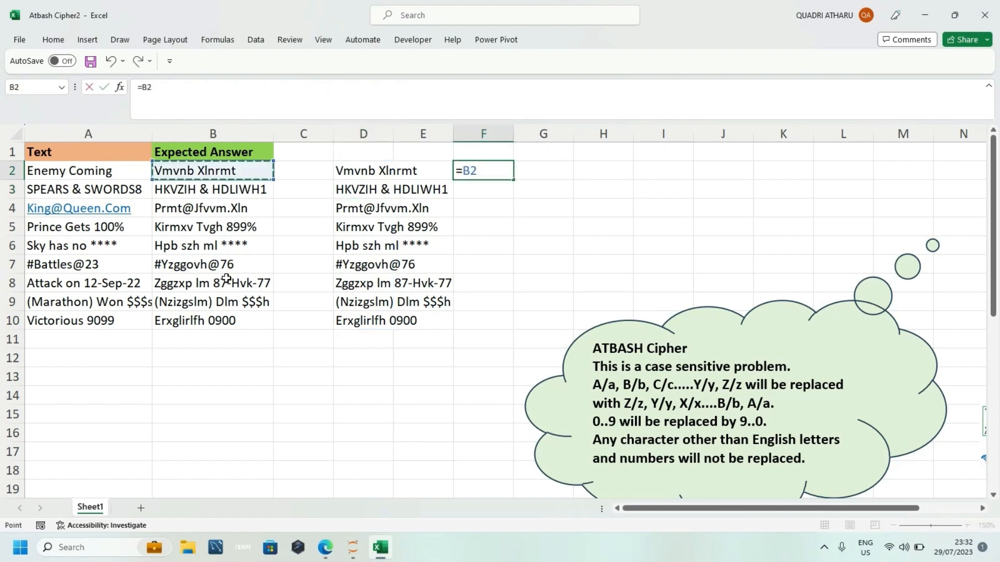
left_click_drag(226, 279, 225, 314)
type("=")
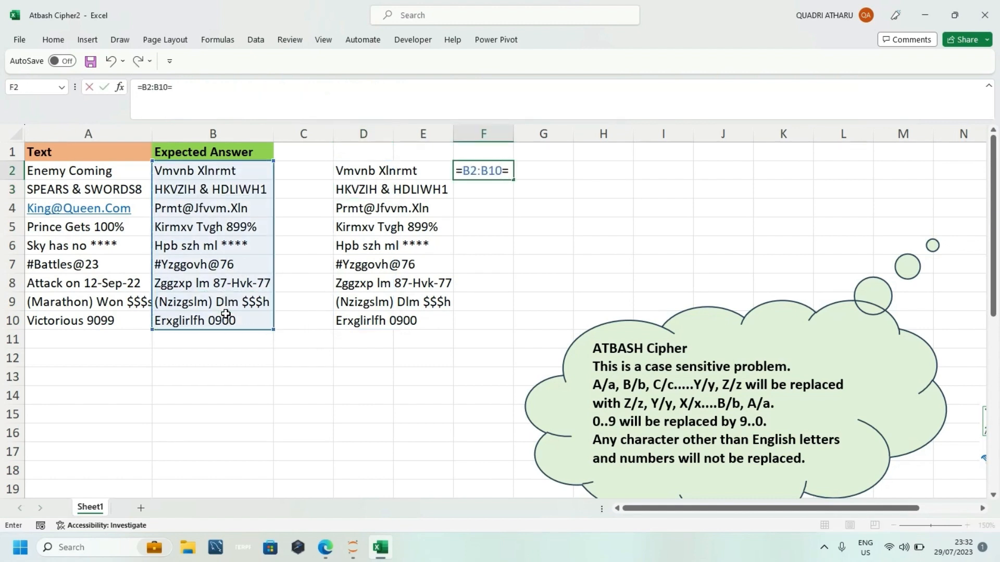
left_click(359, 168)
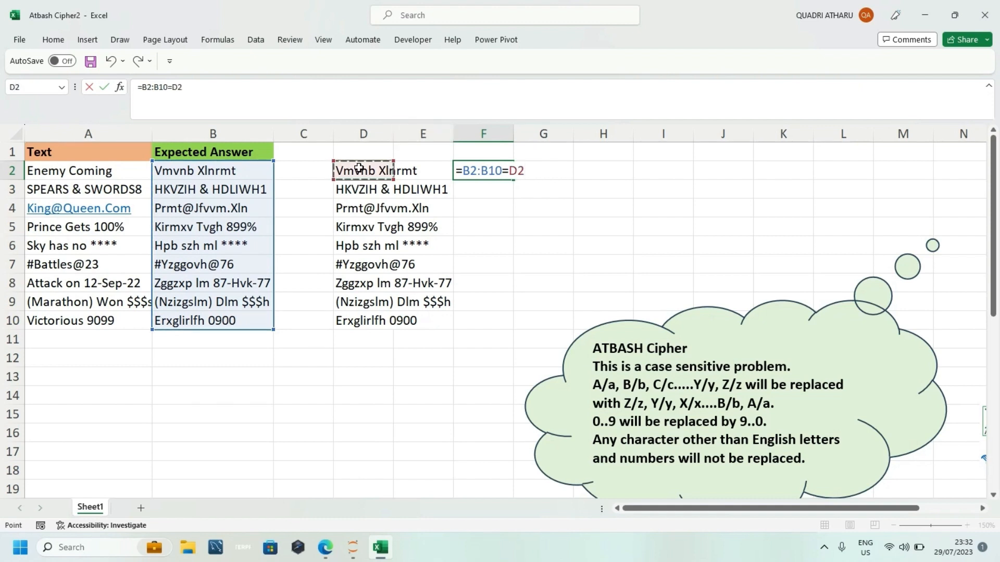
type("#")
key("Return")
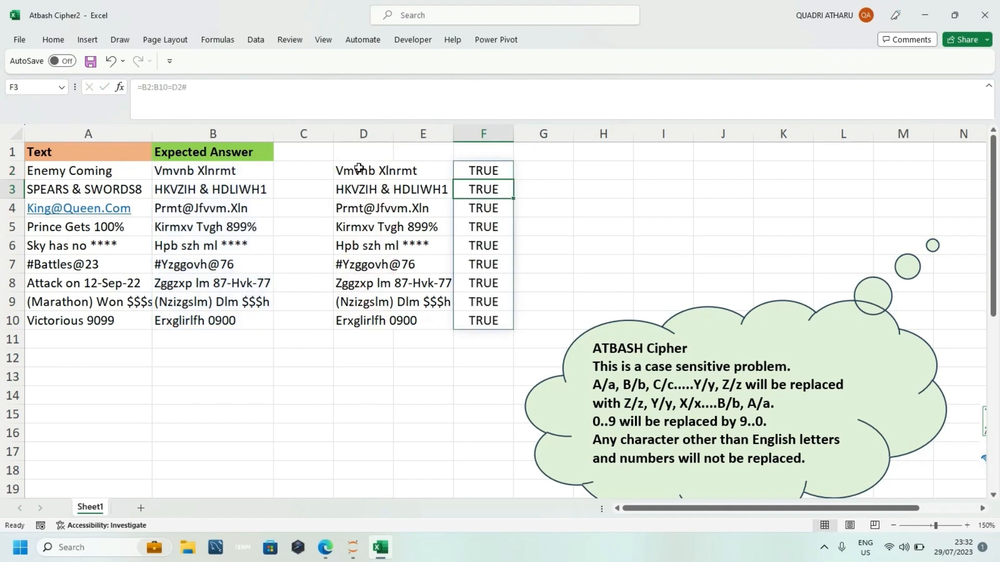
Step: Delete the comparison formula from F2
left_click(475, 157)
left_click(473, 176)
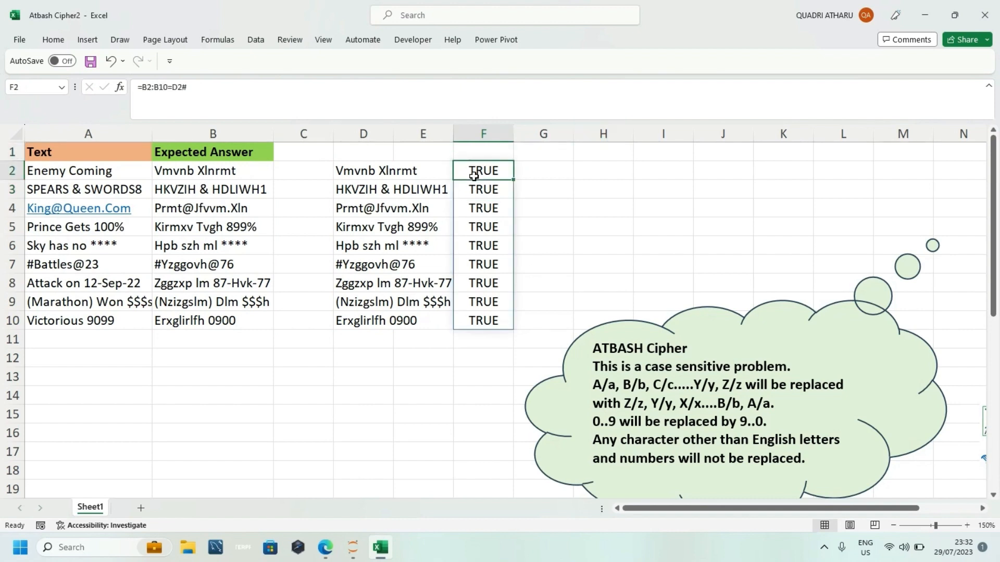
key("Delete")
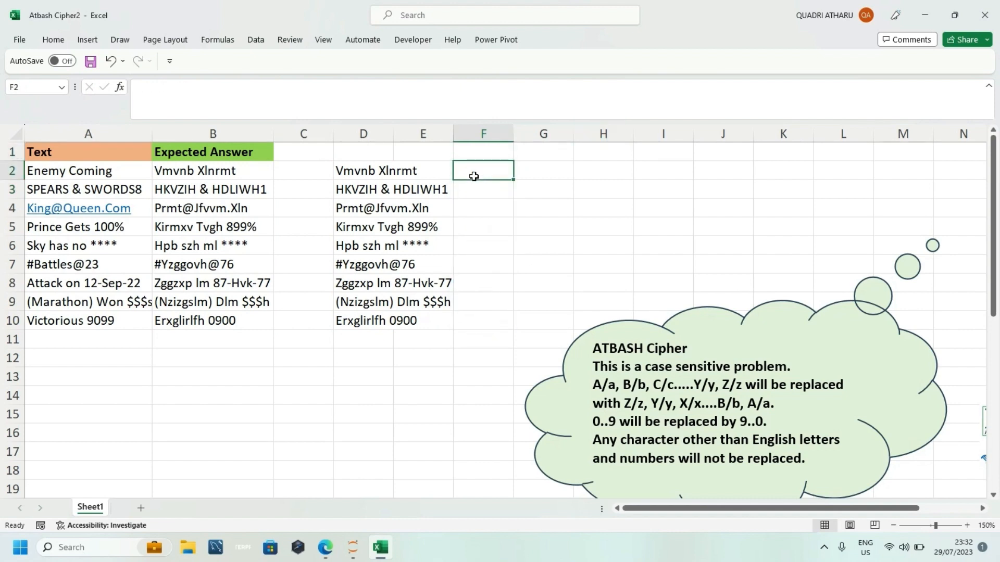